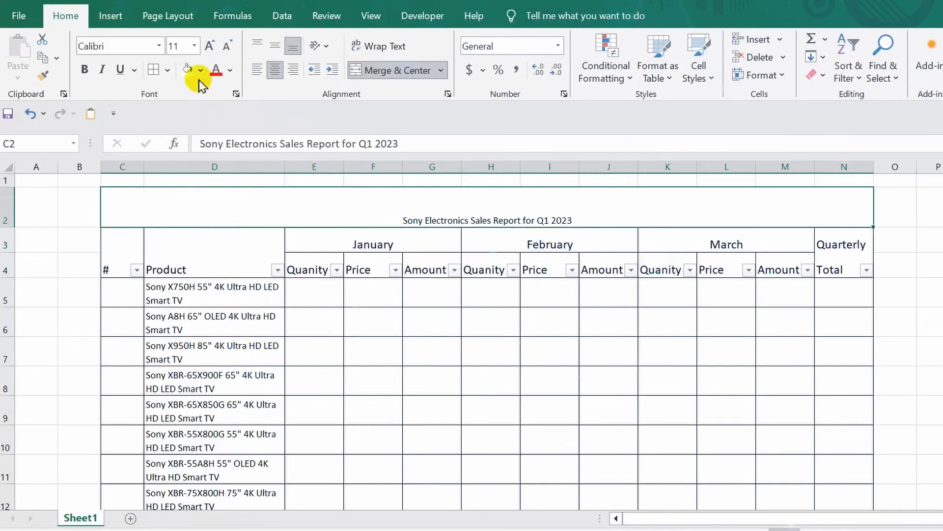
# - Make the report title bold with a green fill and fill the table's header rows 3 and 4 with light gold
pyautogui.click(84, 70)
pyautogui.click(201, 69)
pyautogui.click(309, 140)
pyautogui.moveTo(118, 241); pyautogui.dragTo(835, 265)
pyautogui.click(201, 70)
pyautogui.click(282, 131)
pyautogui.click(118, 266)
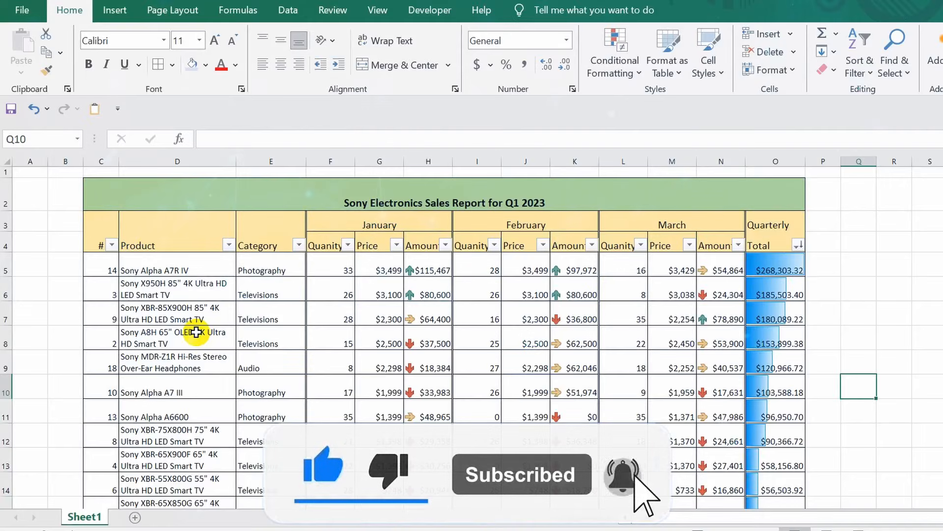
# - Filter the sales table by the Category column
pyautogui.click(298, 245)
pyautogui.click(120, 375)
pyautogui.click(120, 389)
pyautogui.click(226, 518)
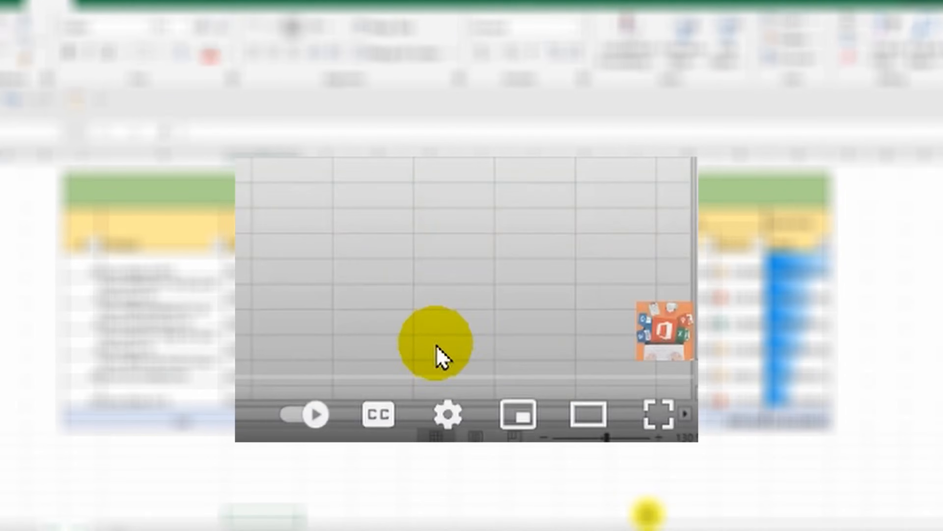
pyautogui.click(448, 415)
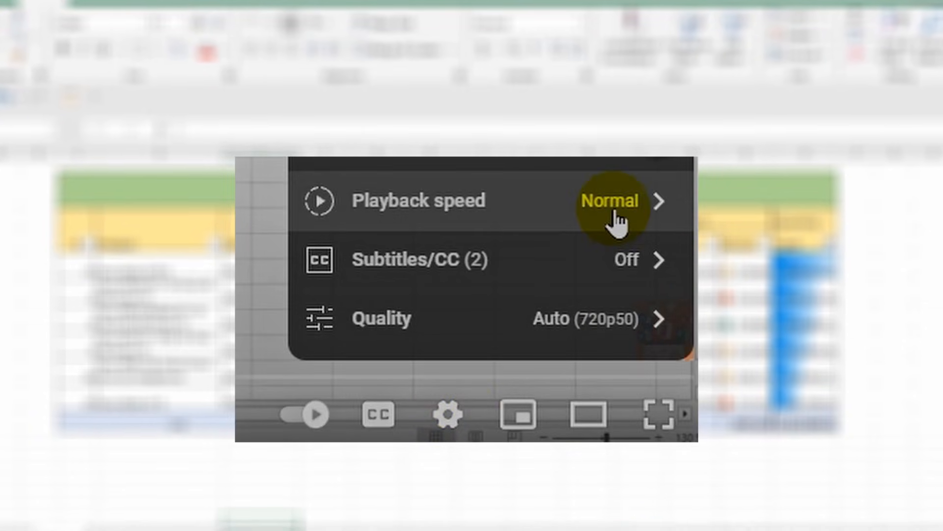
pyautogui.click(614, 221)
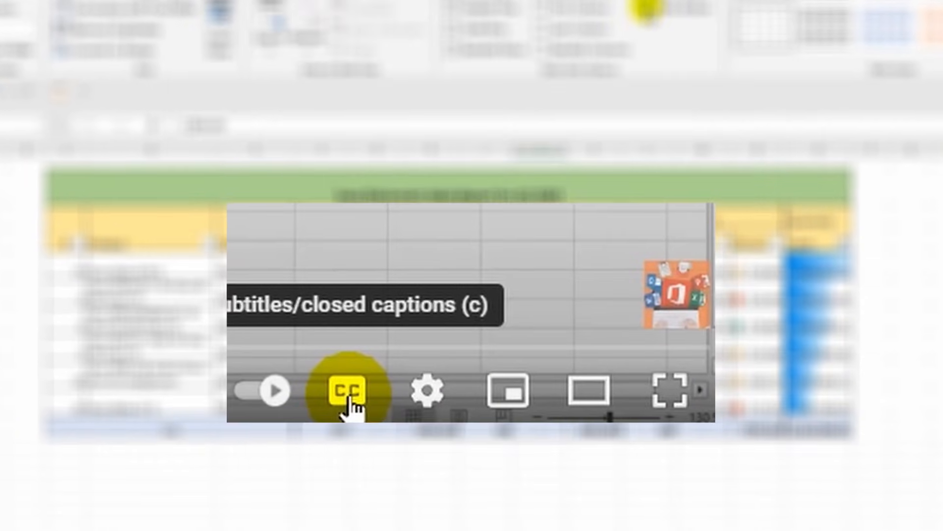
pyautogui.click(343, 400)
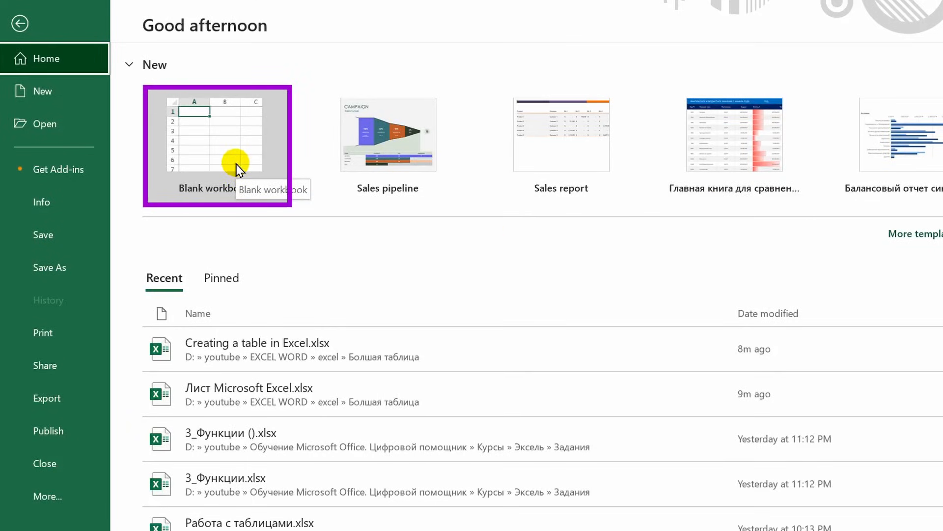
# - Create a blank workbook and enter the headings # in C4 and Product in D4
pyautogui.click(237, 164)
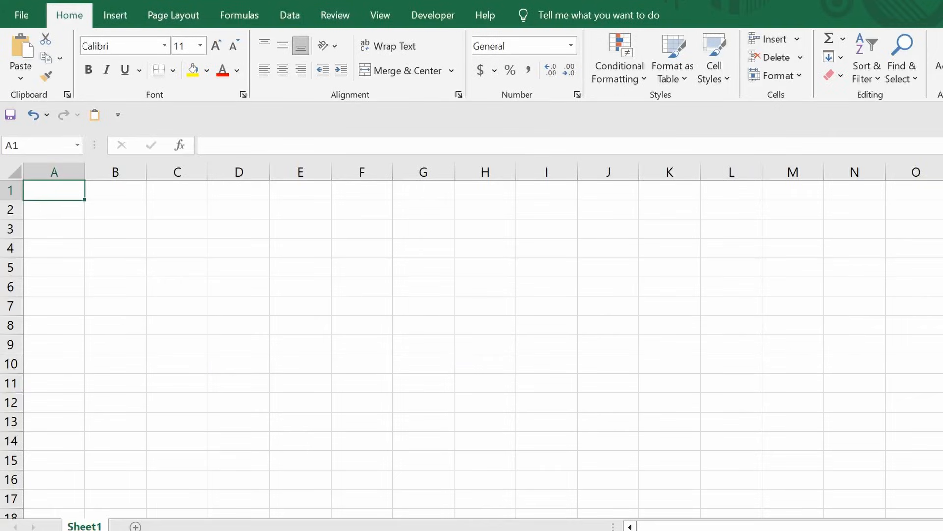
pyautogui.doubleClick(164, 245)
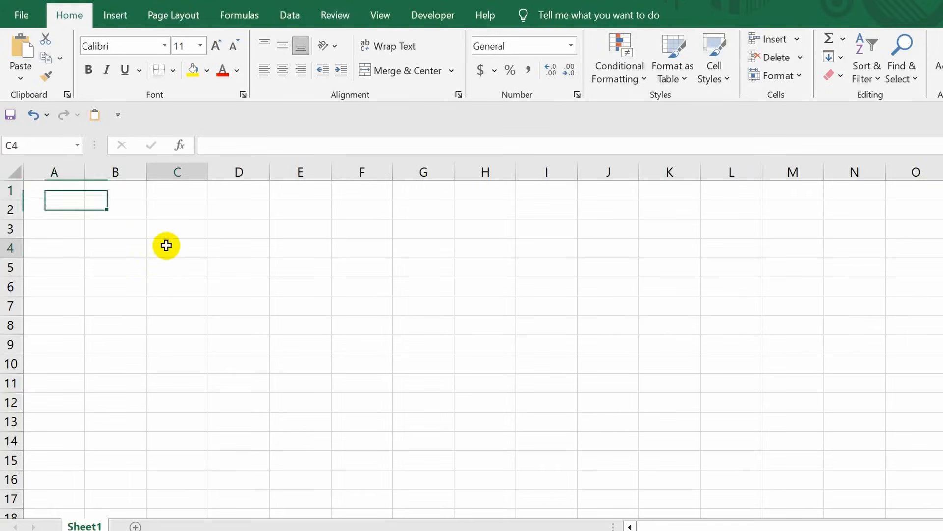
pyautogui.write('#')
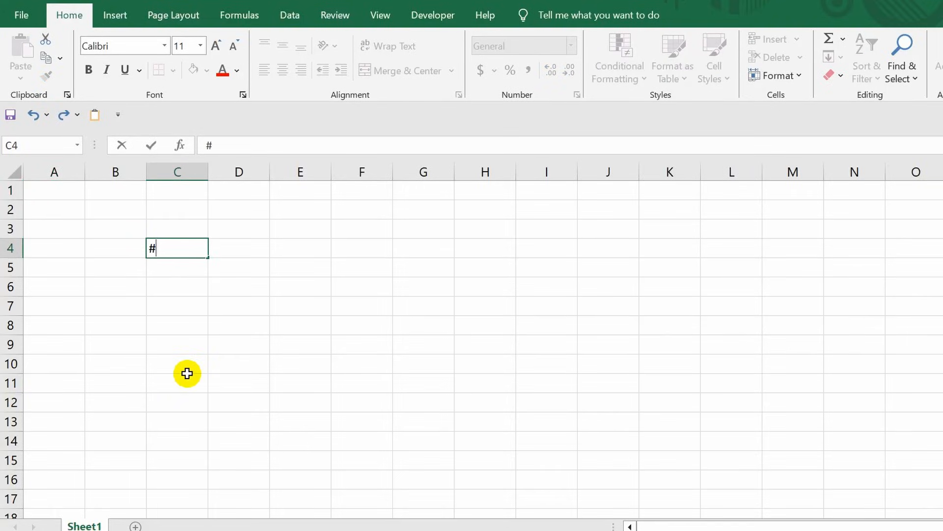
pyautogui.press('Tab')
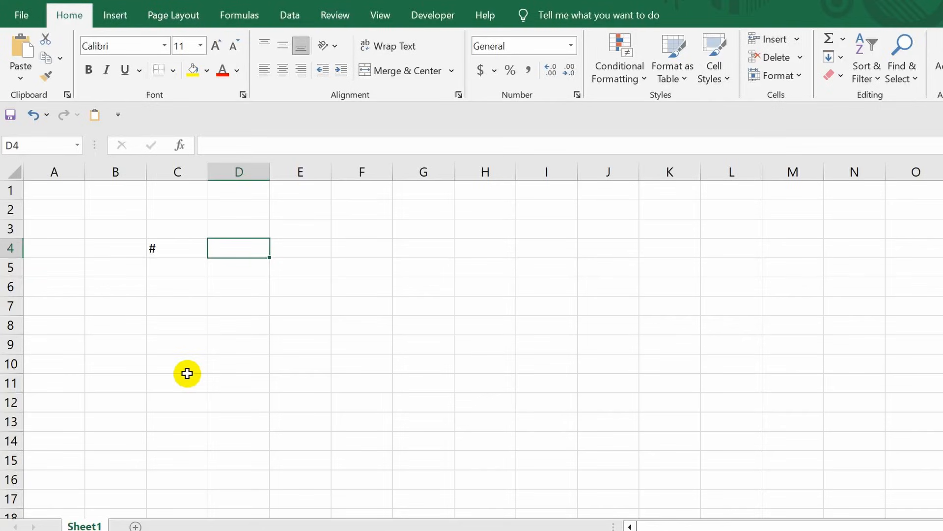
pyautogui.write('Produ')
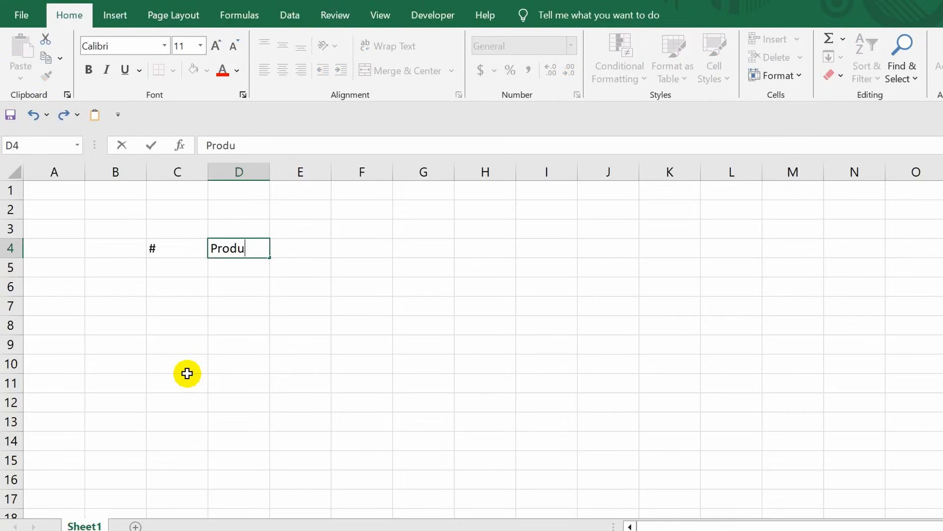
pyautogui.write('ct')
pyautogui.press('Tab')
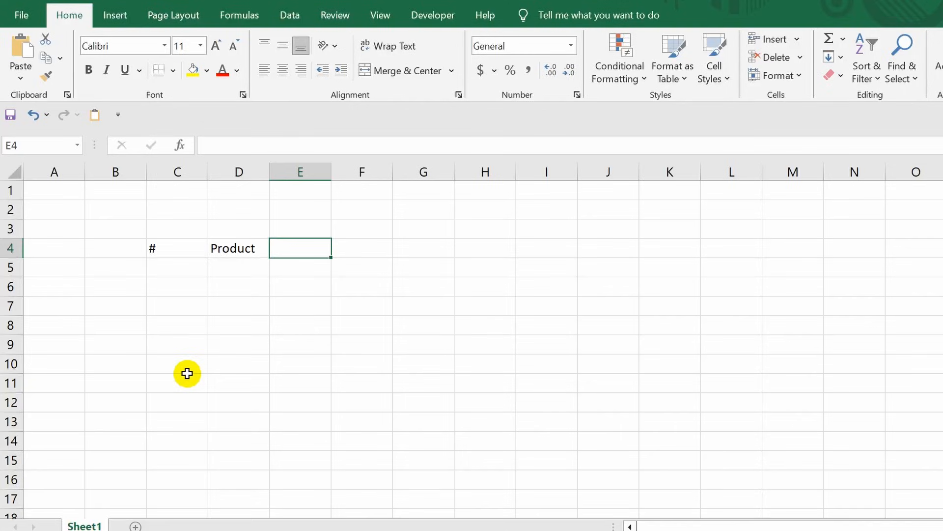
# - Enter January in E3 and the subheadings Quanity, Price and Amount in E4:G4
pyautogui.click(293, 227)
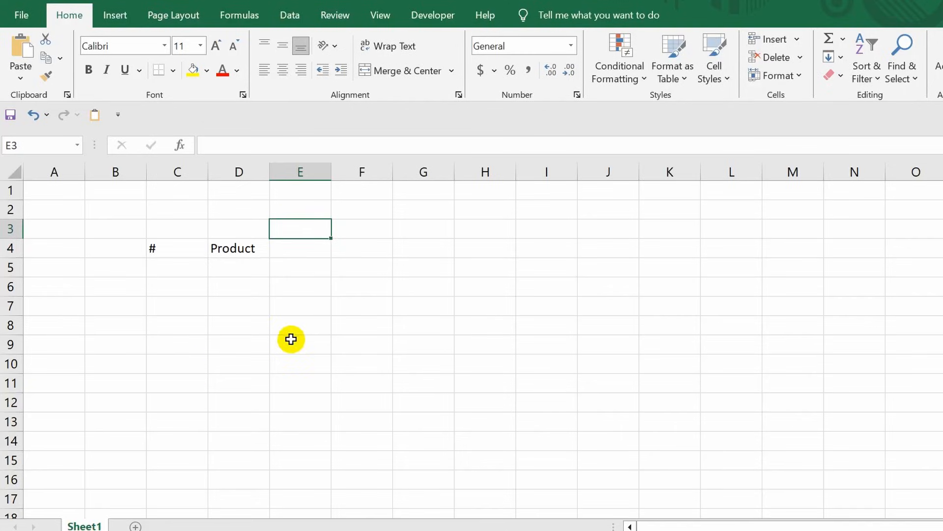
pyautogui.write('Janu')
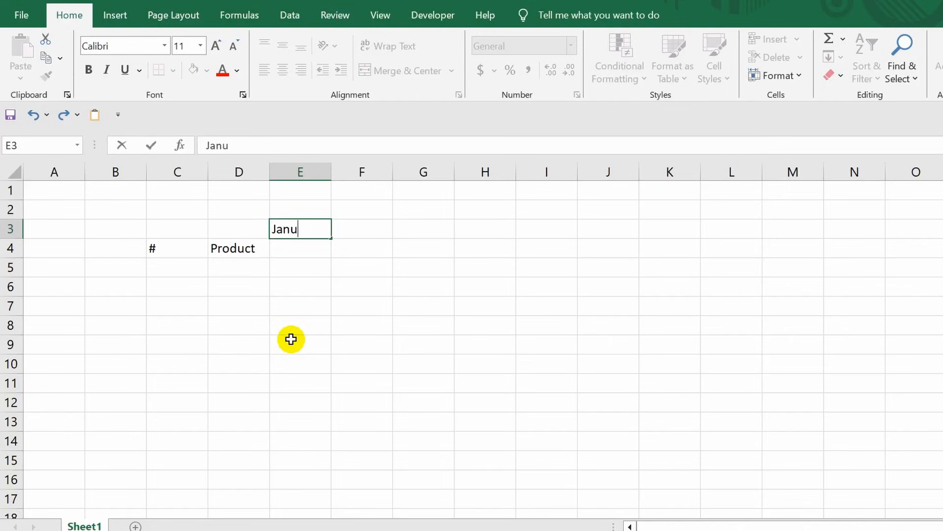
pyautogui.write('ary')
pyautogui.press('Return')
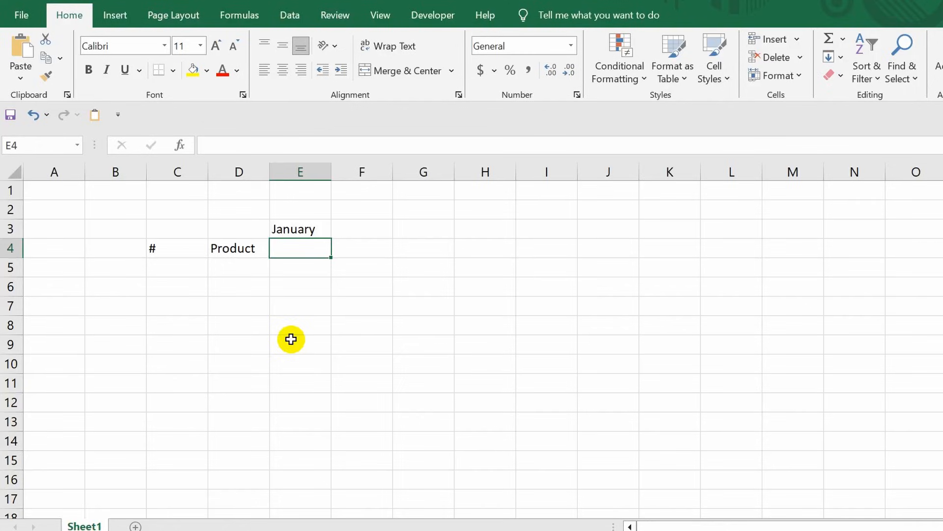
pyautogui.write('Qu')
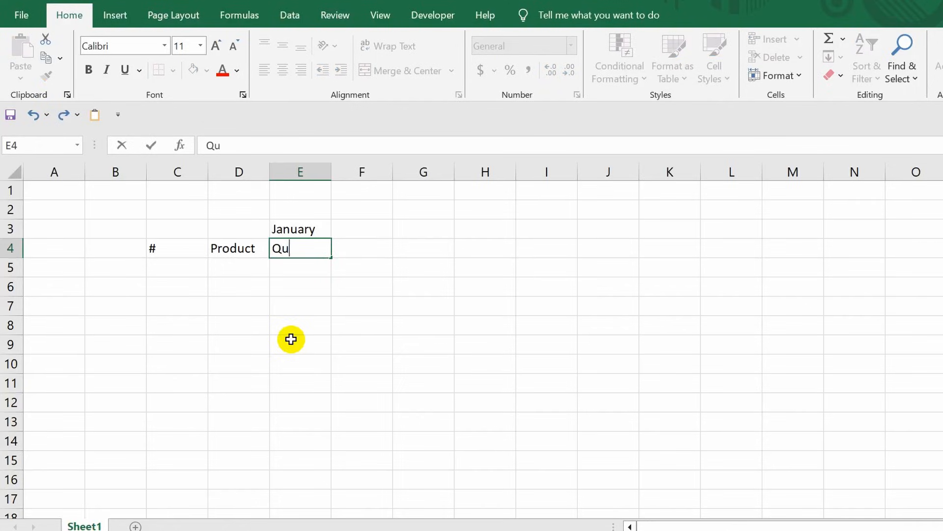
pyautogui.write('anity')
pyautogui.press('Tab')
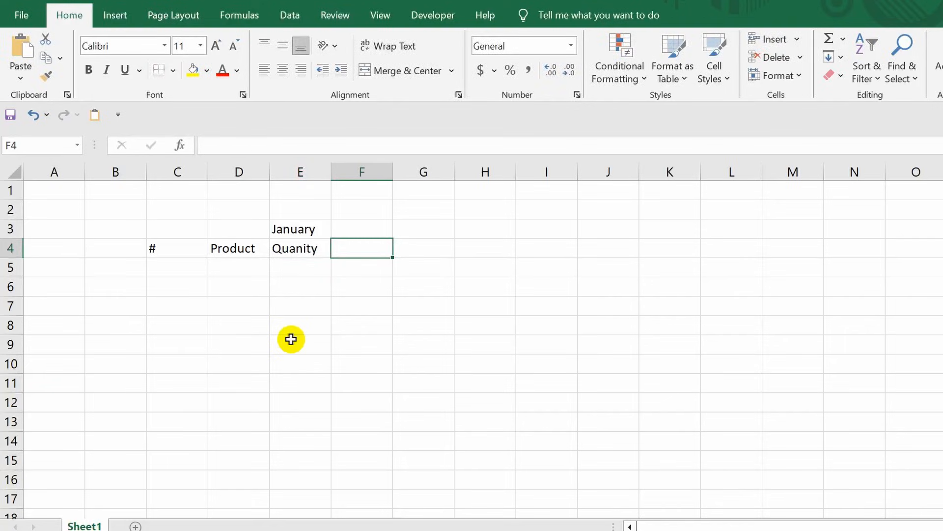
pyautogui.write('Price')
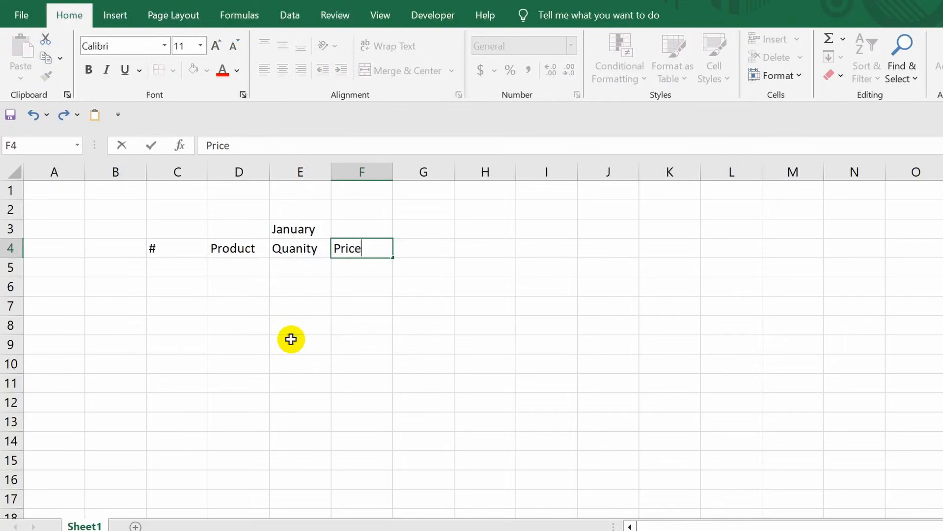
pyautogui.press('Tab')
pyautogui.write('Amount')
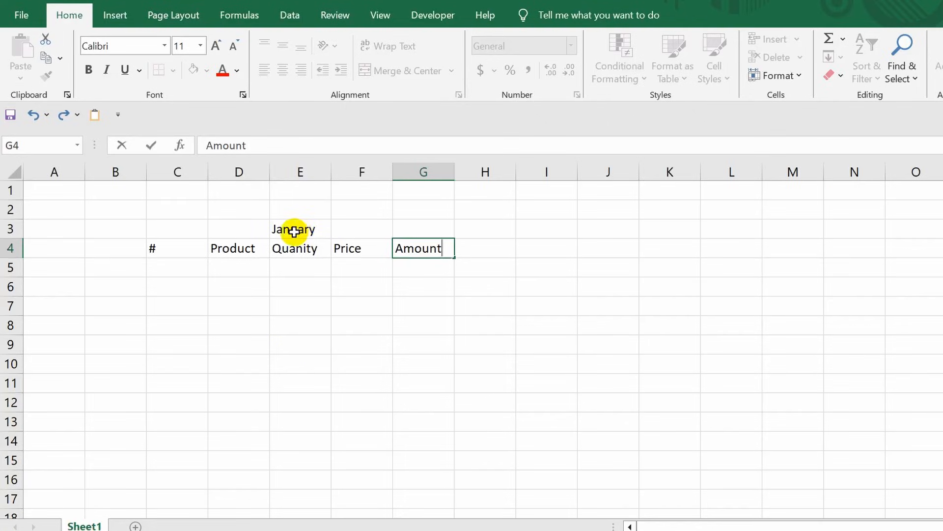
# - Merge and center the January heading across E3:G3
pyautogui.click(290, 228)
pyautogui.moveTo(334, 228); pyautogui.dragTo(418, 228)
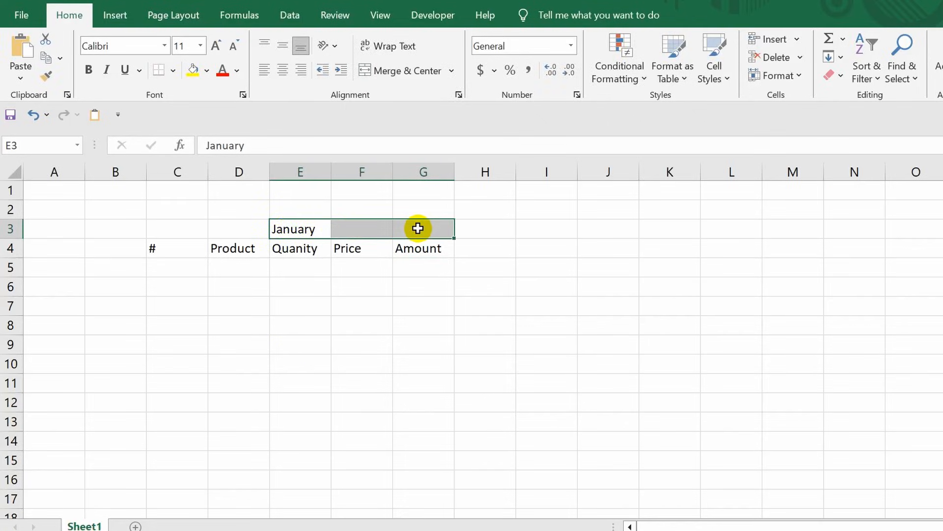
pyautogui.click(393, 72)
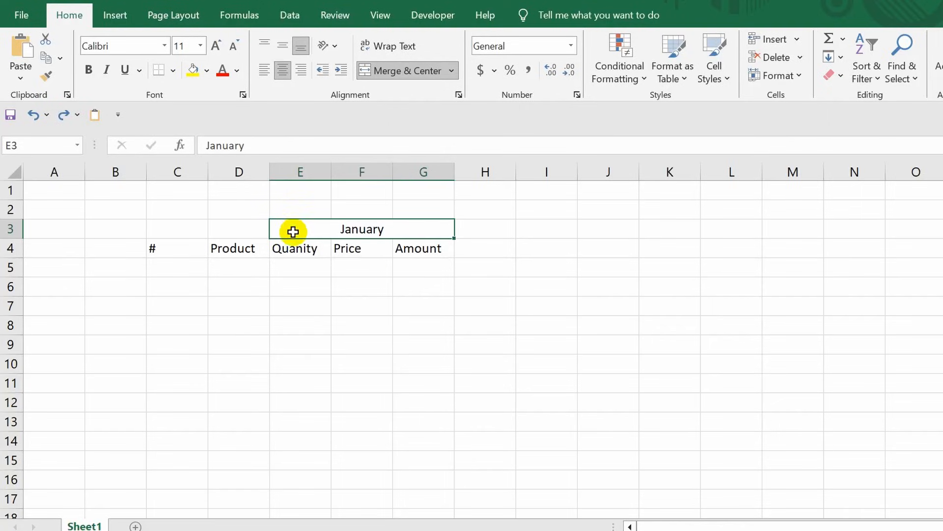
# - Autofill the January heading block E3:G4 across to column M to create the February and March blocks
pyautogui.moveTo(292, 231); pyautogui.dragTo(337, 257)
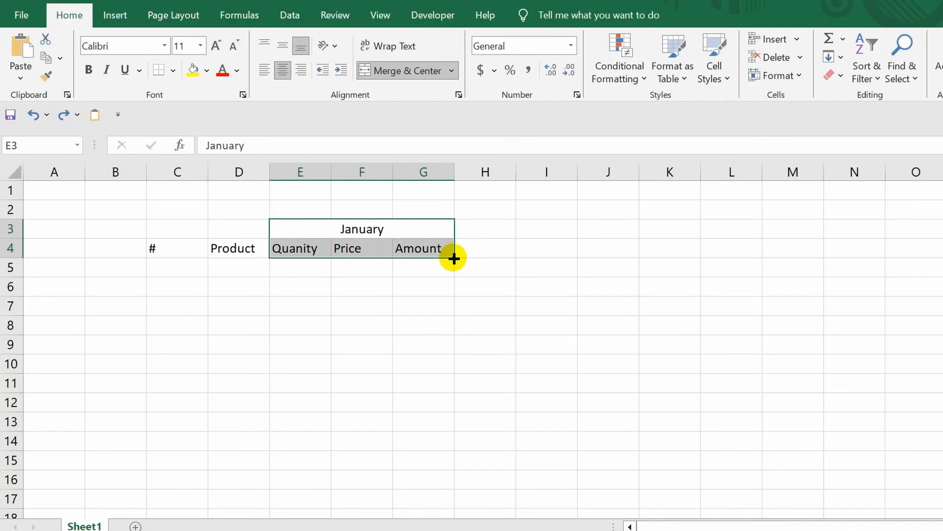
pyautogui.moveTo(453, 258); pyautogui.dragTo(772, 248)
pyautogui.click(771, 248)
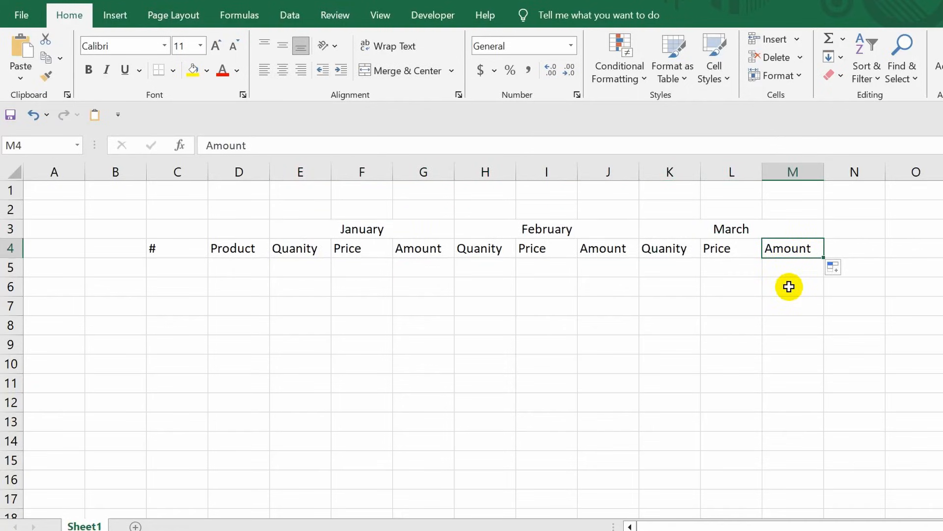
# - Enter the heading Quarterly Total in N3, beside the March block
pyautogui.press('Right')
pyautogui.press('Up')
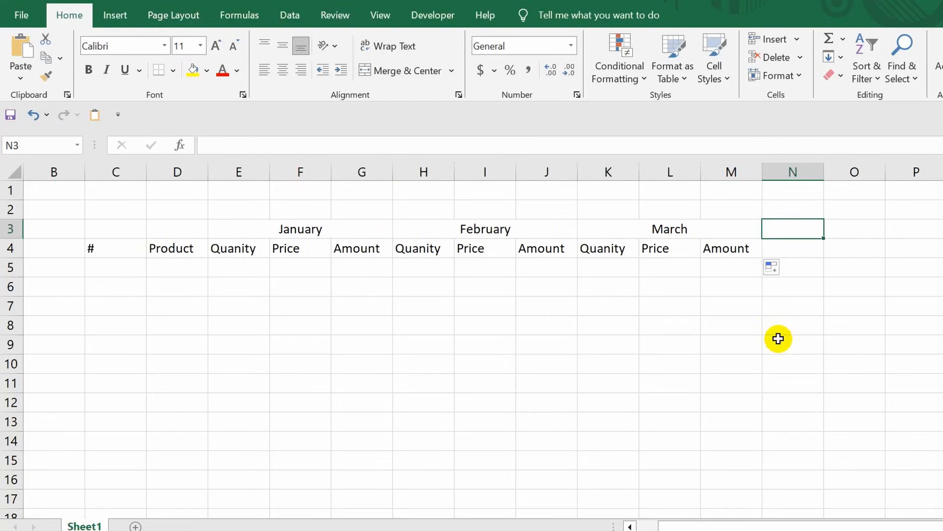
pyautogui.write('Qua')
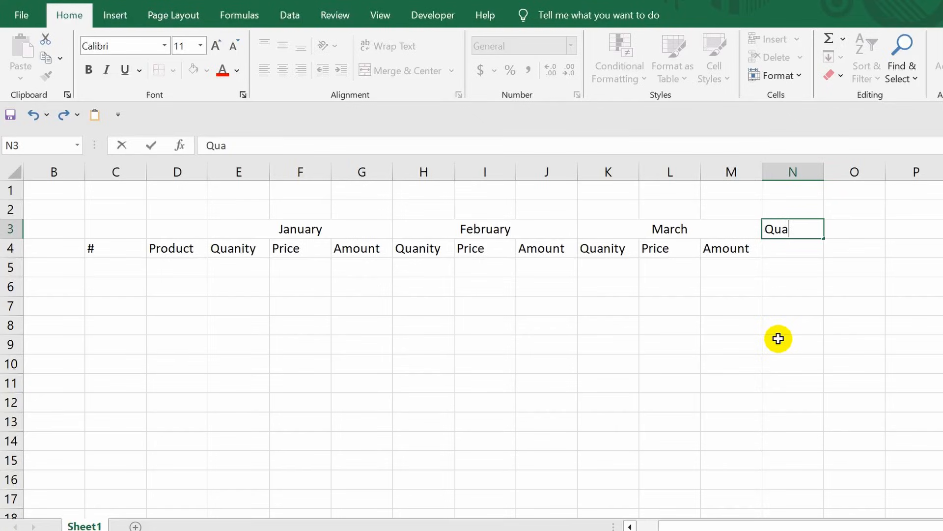
pyautogui.write('rterly Total')
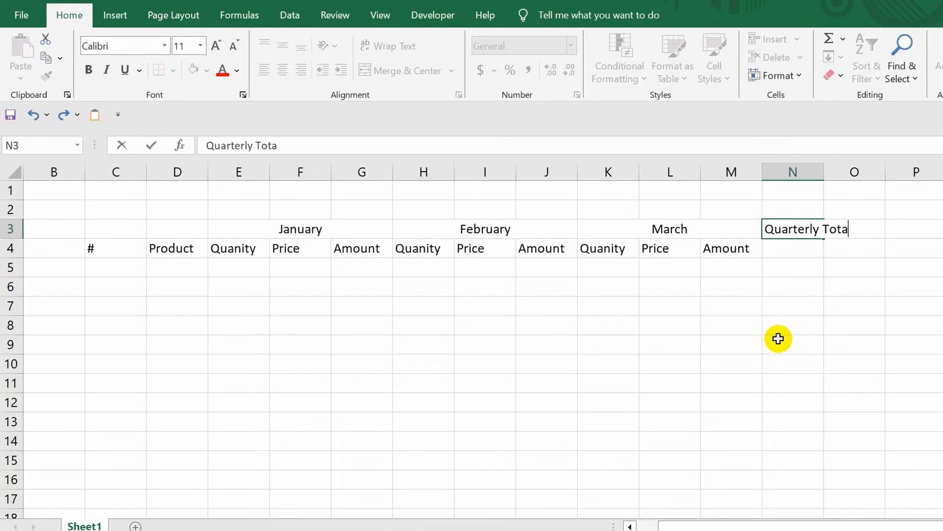
pyautogui.press('Return')
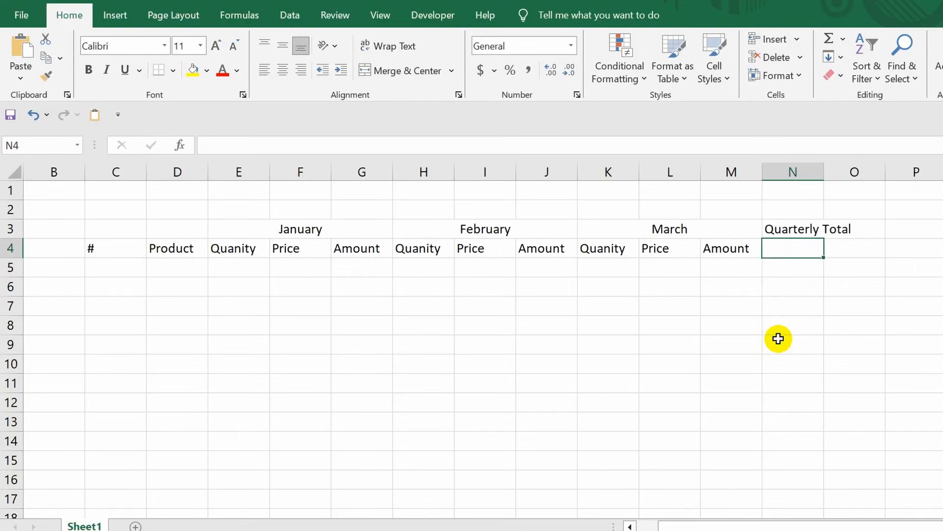
# - Enter the title Sony Electronics Sales Report for Q1 2023 in C2
pyautogui.click(118, 209)
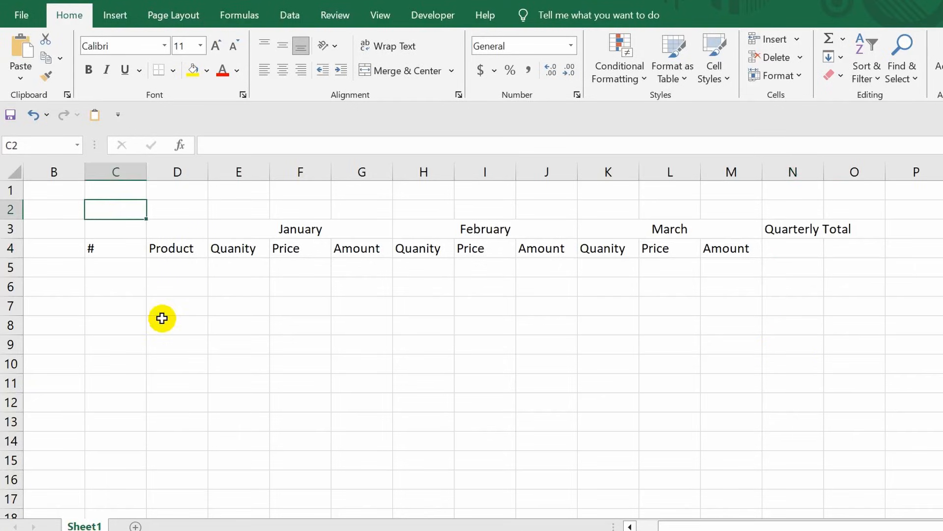
pyautogui.write('Sony')
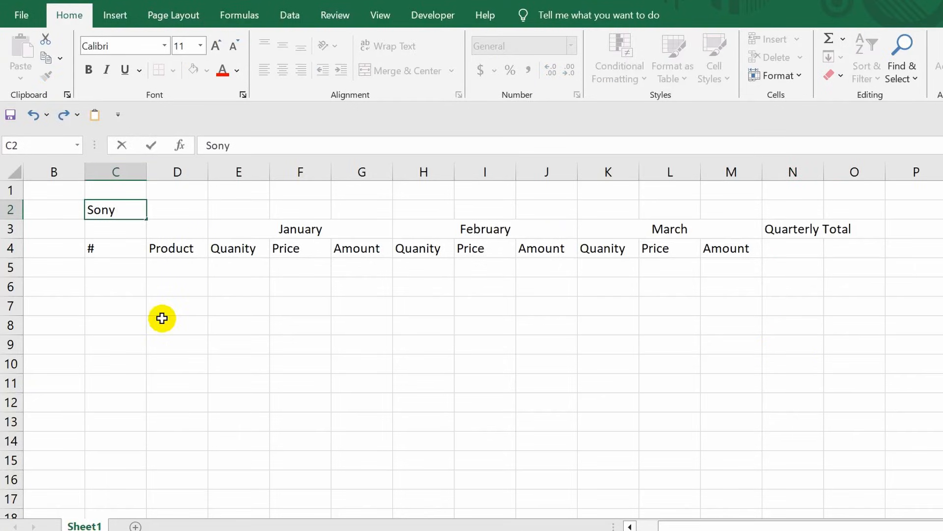
pyautogui.write(' Electroni')
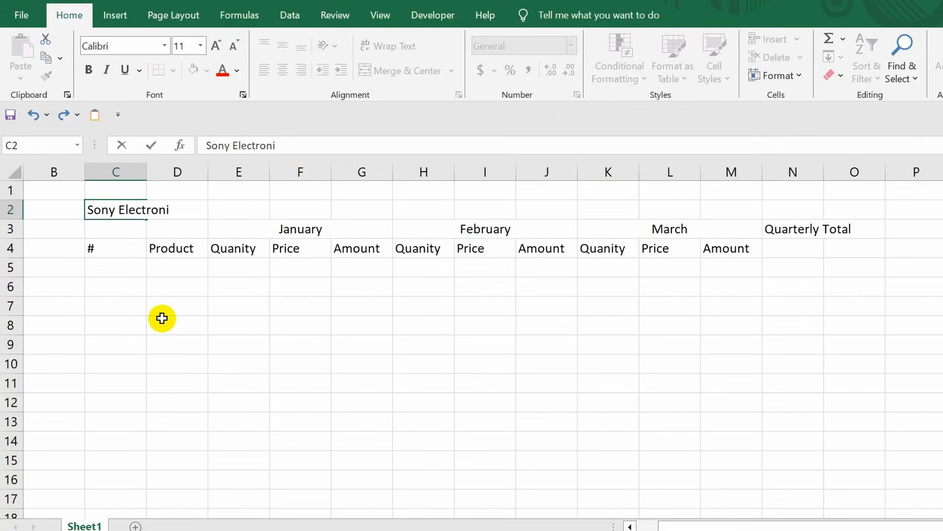
pyautogui.write('cs Sales Repo')
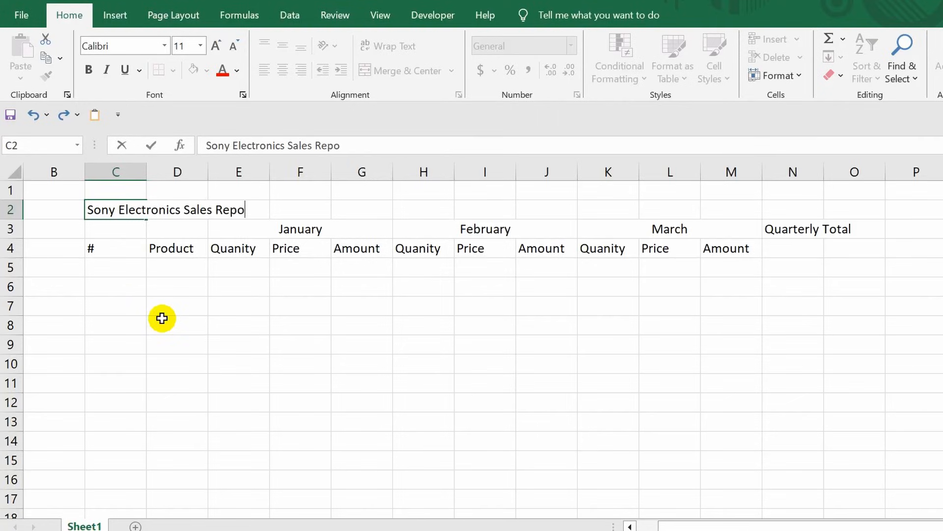
pyautogui.write('rt for Q')
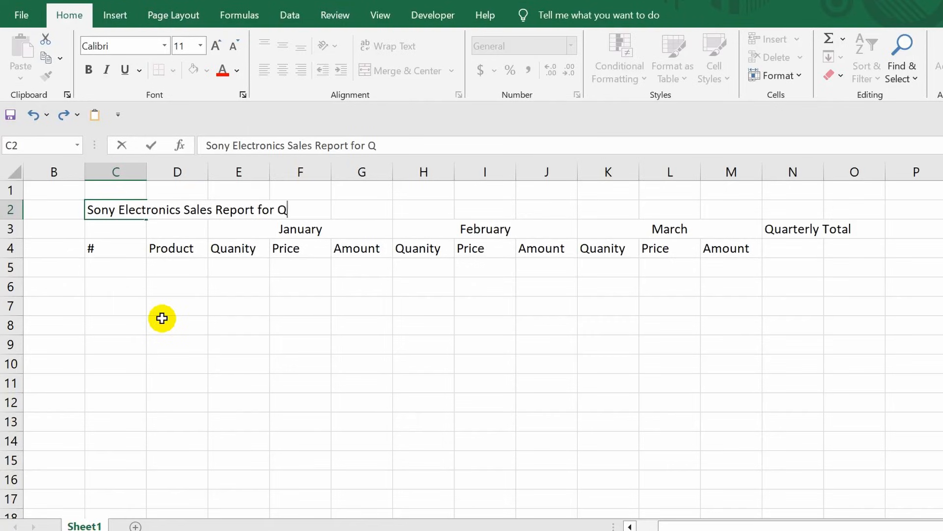
pyautogui.write('1 2023')
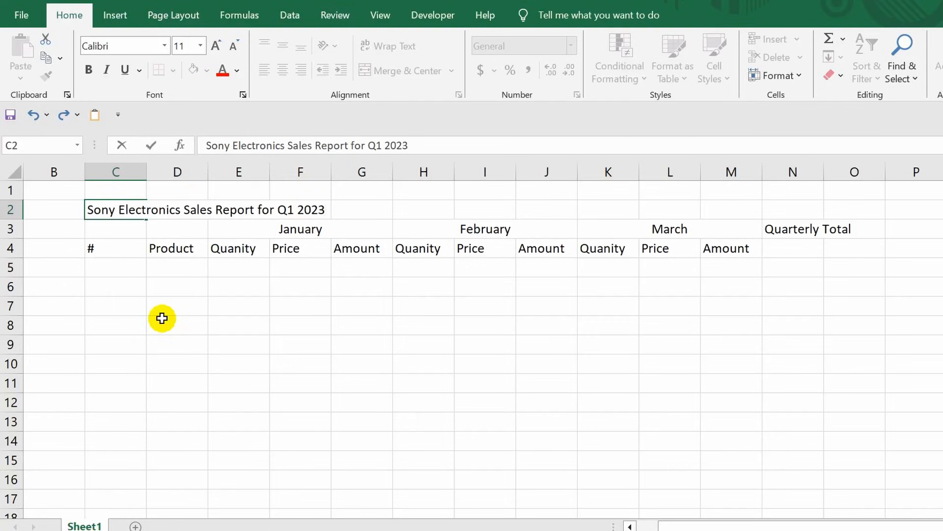
pyautogui.hotkey('ctrl', 'Return')
# - Merge and center the report title across C2:O2
pyautogui.moveTo(108, 210); pyautogui.dragTo(839, 213)
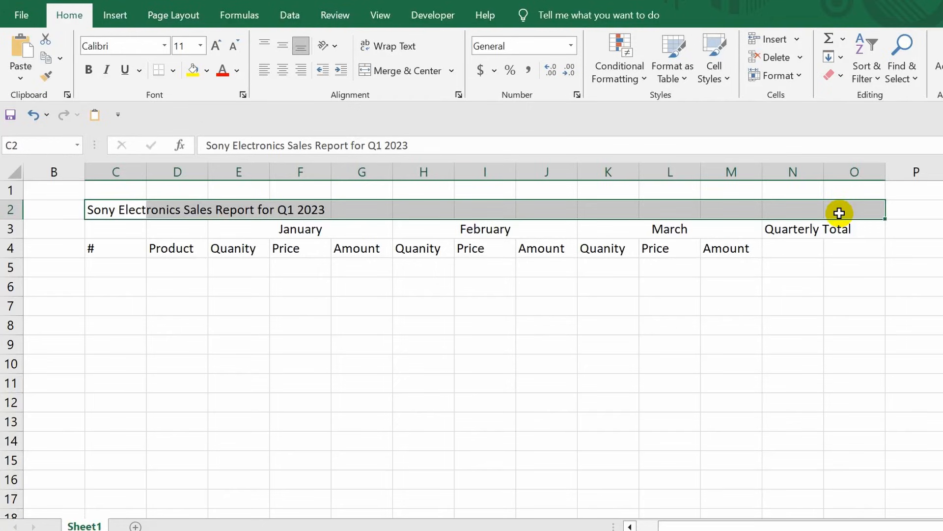
pyautogui.click(389, 71)
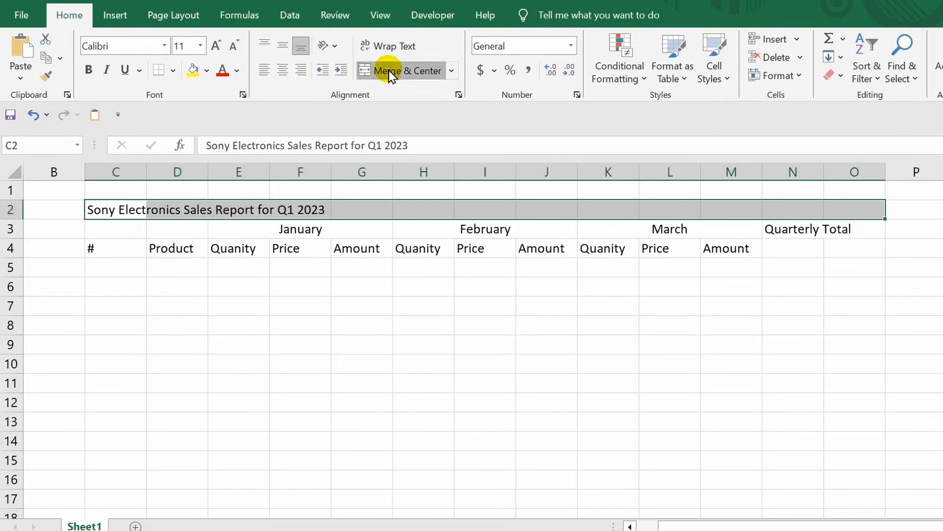
pyautogui.click(346, 356)
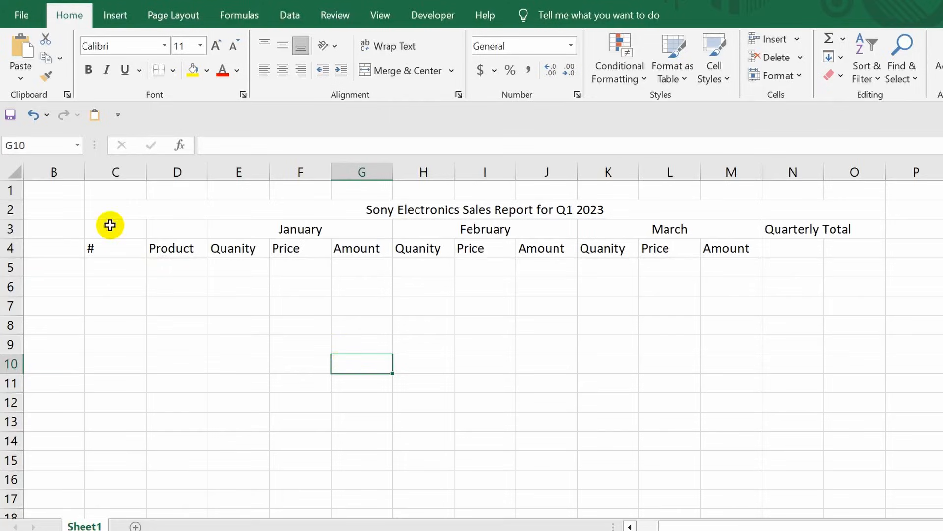
# - Apply all borders to the report title and heading rows, range C2:O4
pyautogui.click(112, 205)
pyautogui.moveTo(433, 209); pyautogui.dragTo(821, 240)
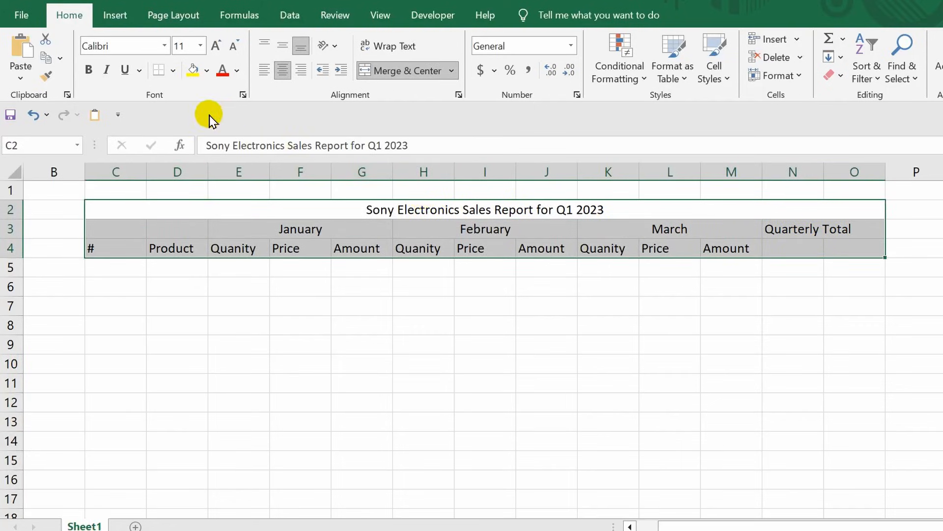
pyautogui.click(174, 72)
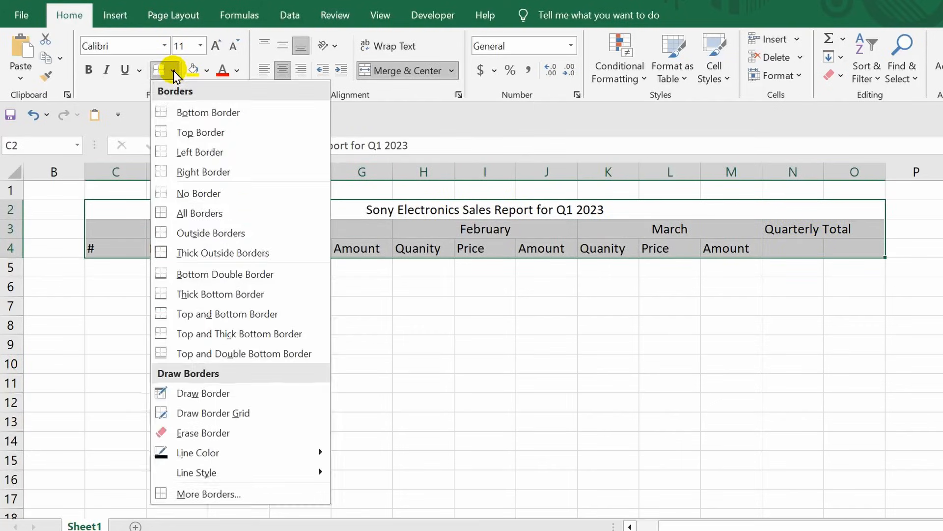
pyautogui.click(210, 211)
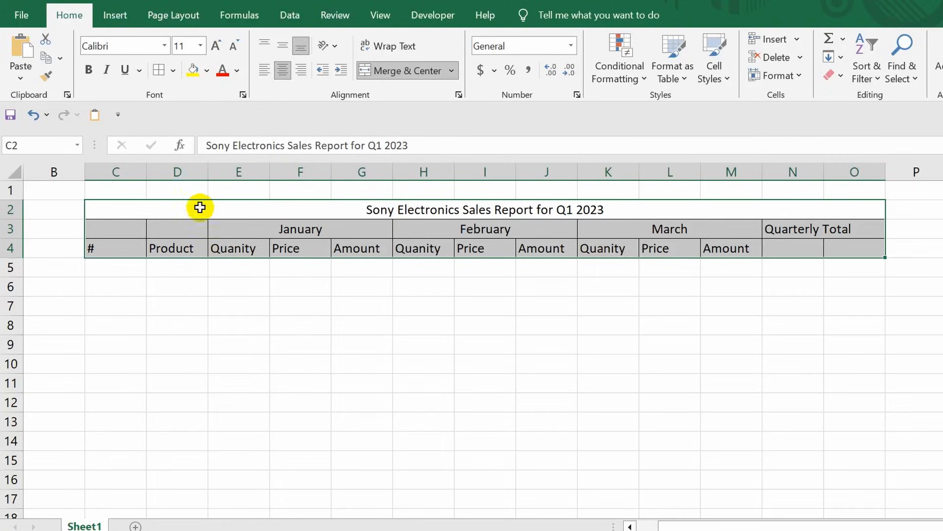
pyautogui.click(131, 247)
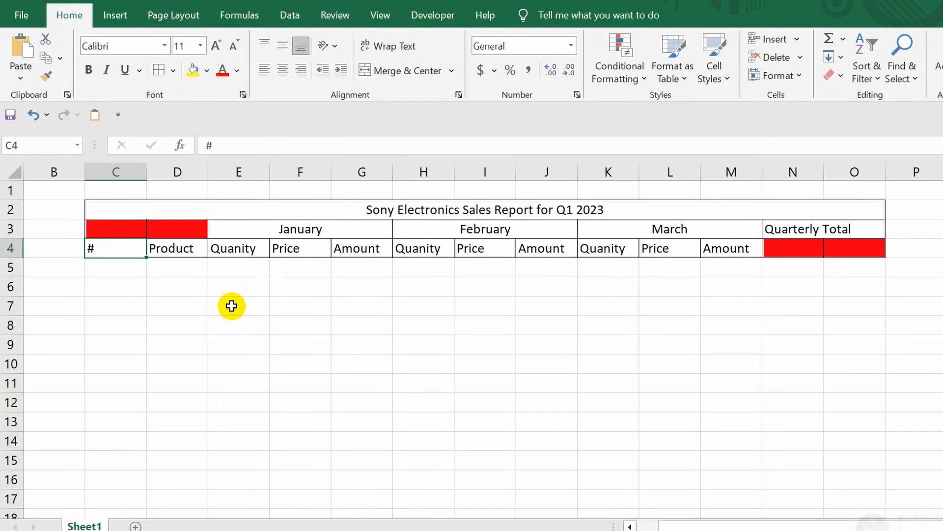
# - Try to merge and center the # heading across C3:C4 and the Product heading across D3:D4
pyautogui.moveTo(113, 236); pyautogui.dragTo(120, 246)
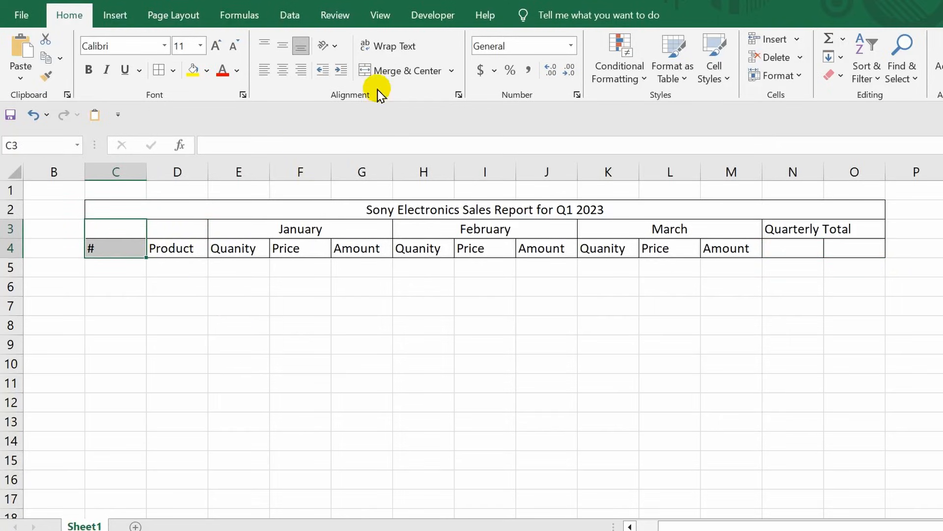
pyautogui.click(385, 70)
pyautogui.moveTo(162, 217); pyautogui.dragTo(178, 248)
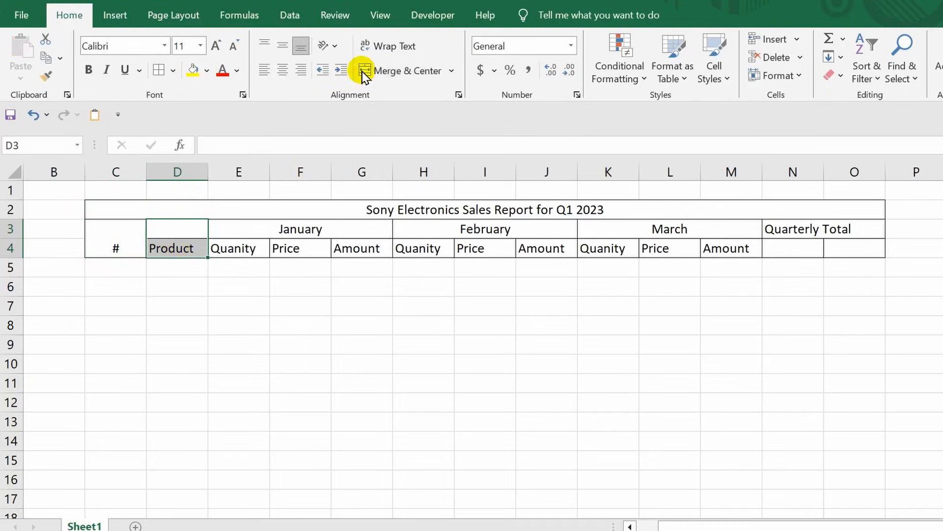
pyautogui.click(364, 71)
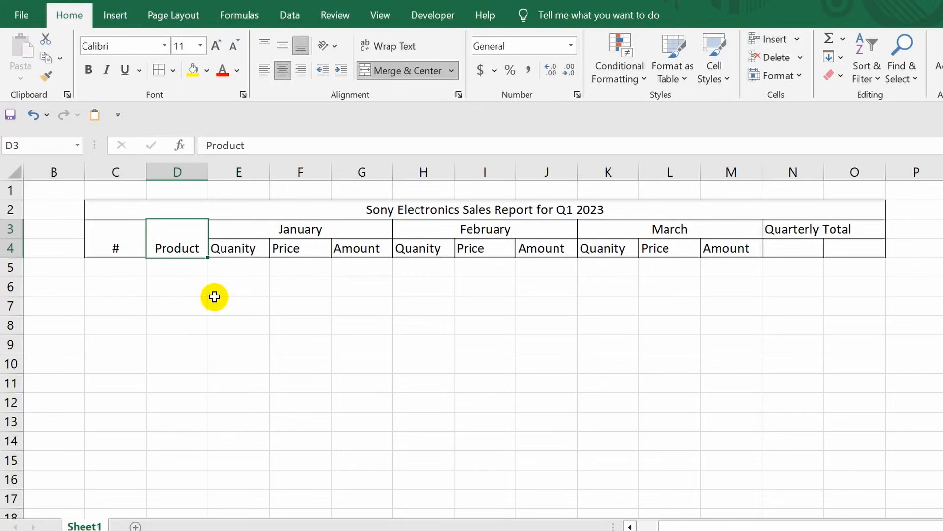
# - Undo the merging of the # and Product heading cells
pyautogui.hotkey('ctrl', 'z')
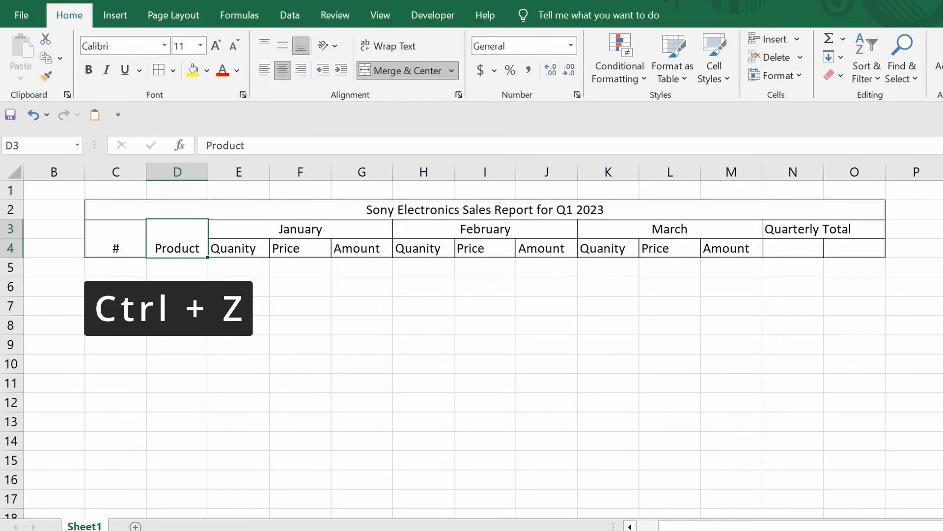
pyautogui.hotkey('ctrl', 'z')
pyautogui.hotkey('ctrl', 'z')
pyautogui.click(216, 300)
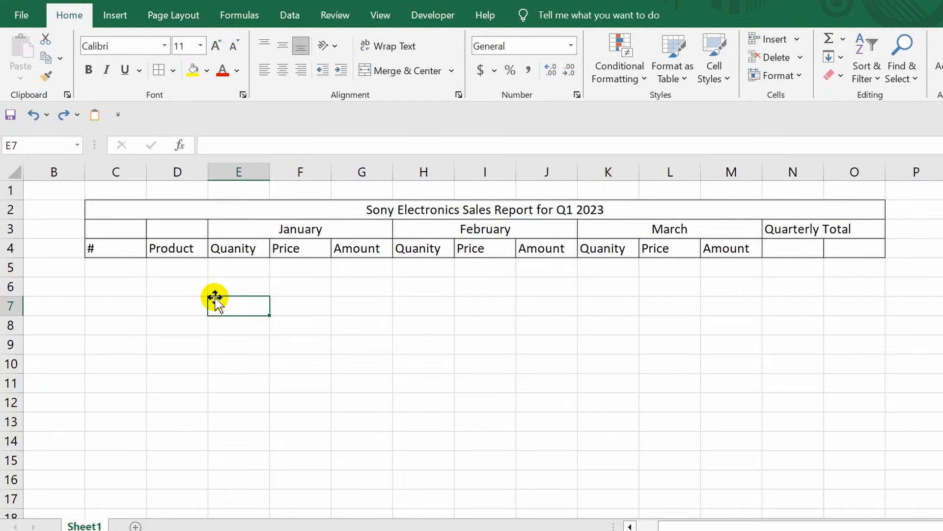
# - Erase the border line between C3 and C4 above the # heading, and leave border erasing mode
pyautogui.click(173, 70)
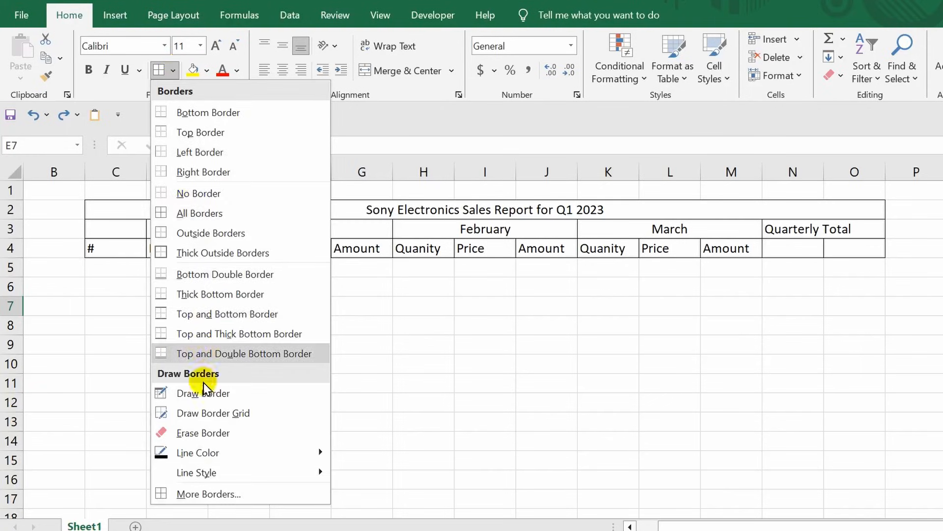
pyautogui.click(205, 433)
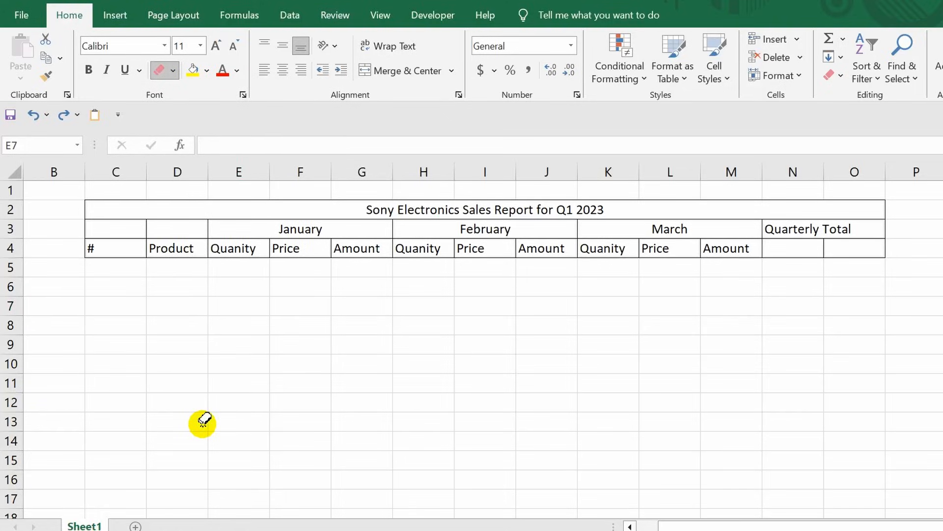
pyautogui.click(116, 238)
pyautogui.press('Escape')
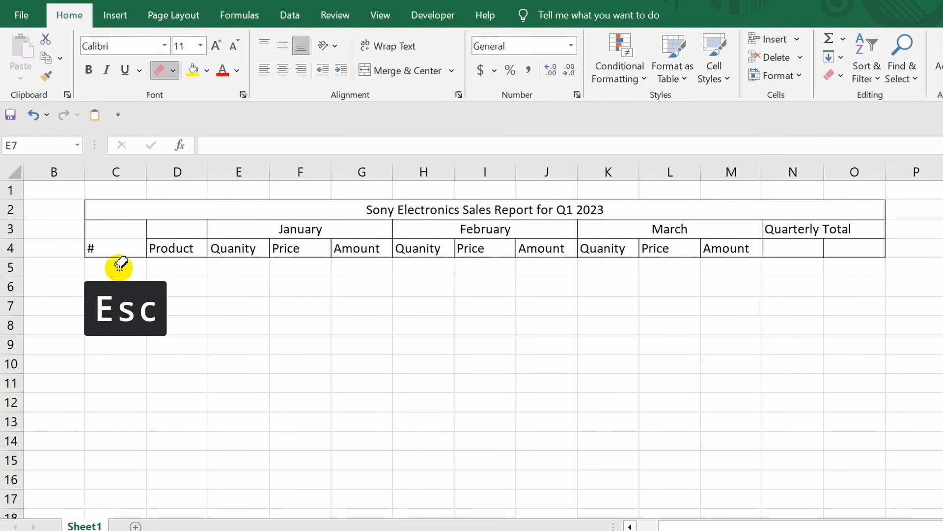
pyautogui.press('Escape')
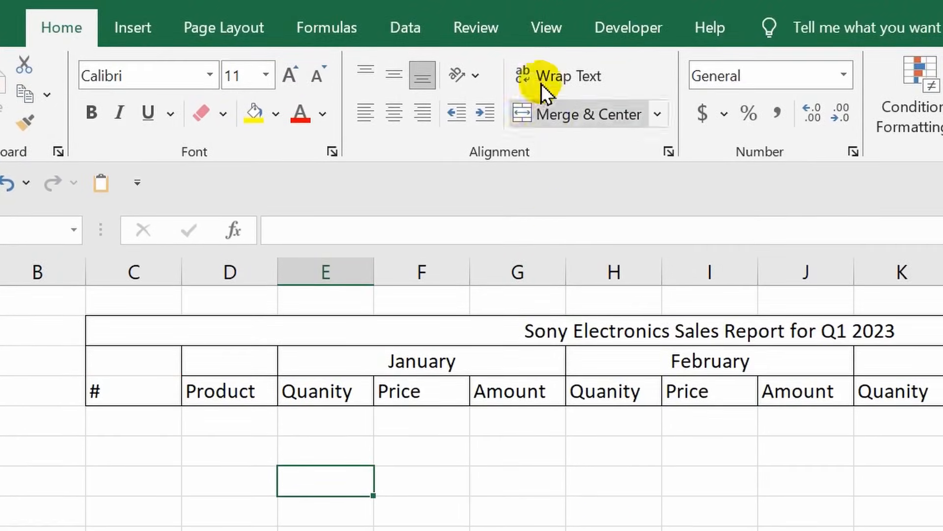
# - Turn the worksheet gridlines off and back on
pyautogui.click(540, 31)
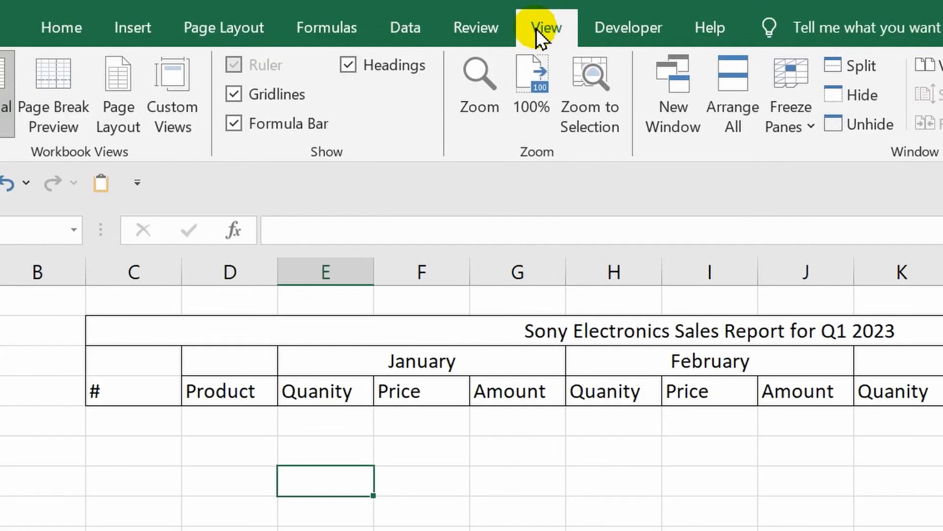
pyautogui.click(233, 94)
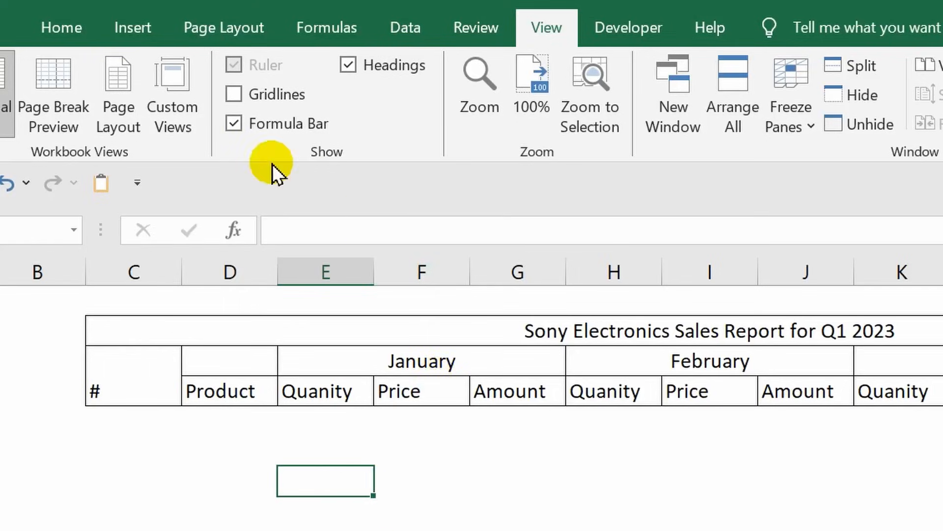
pyautogui.click(232, 95)
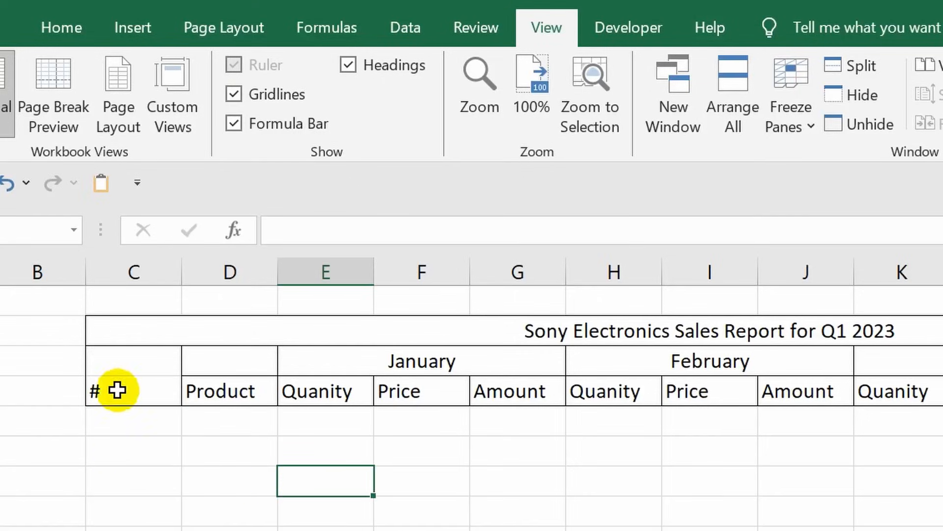
# - Fill the # heading cells C3:C4 with the white theme color
pyautogui.click(126, 368)
pyautogui.moveTo(126, 368); pyautogui.dragTo(124, 388)
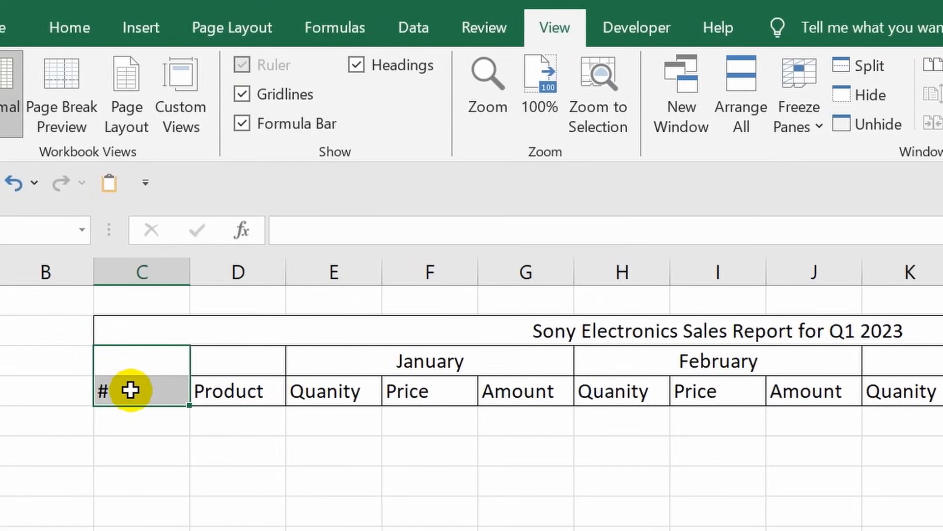
pyautogui.click(47, 22)
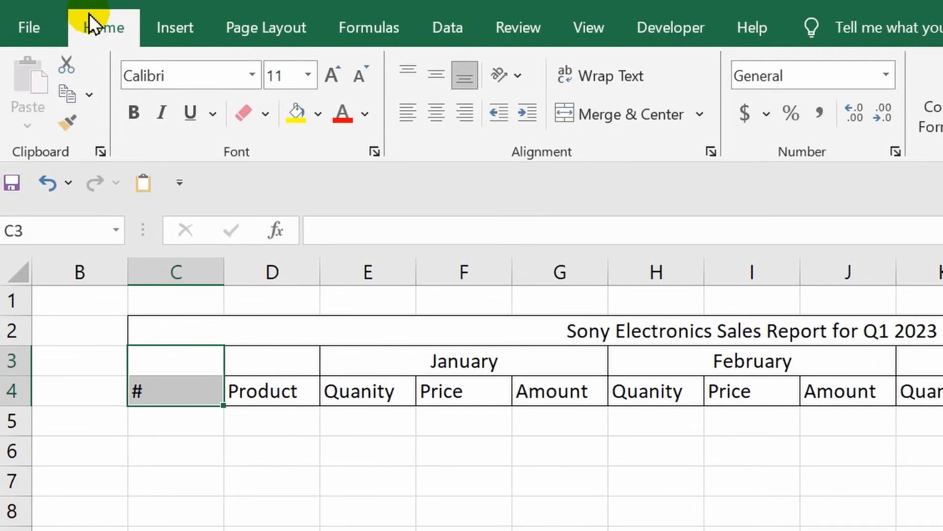
pyautogui.click(317, 116)
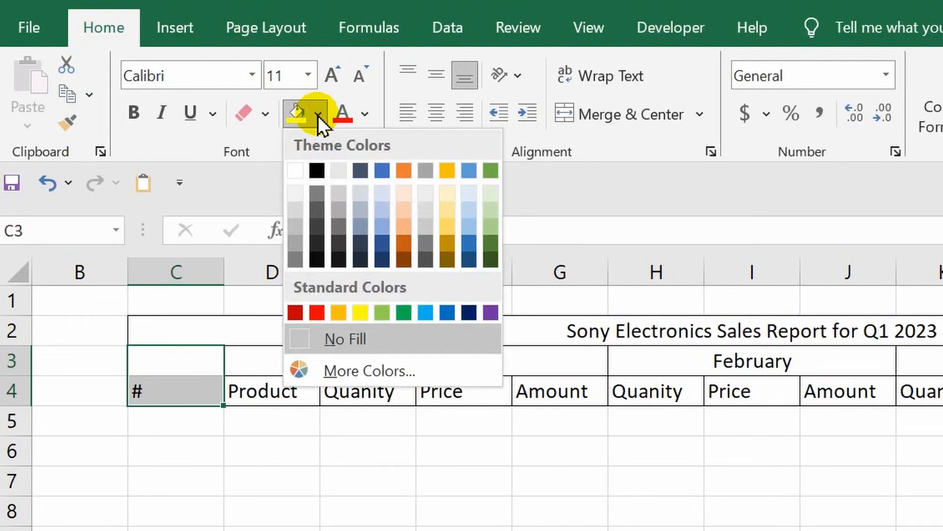
pyautogui.click(295, 171)
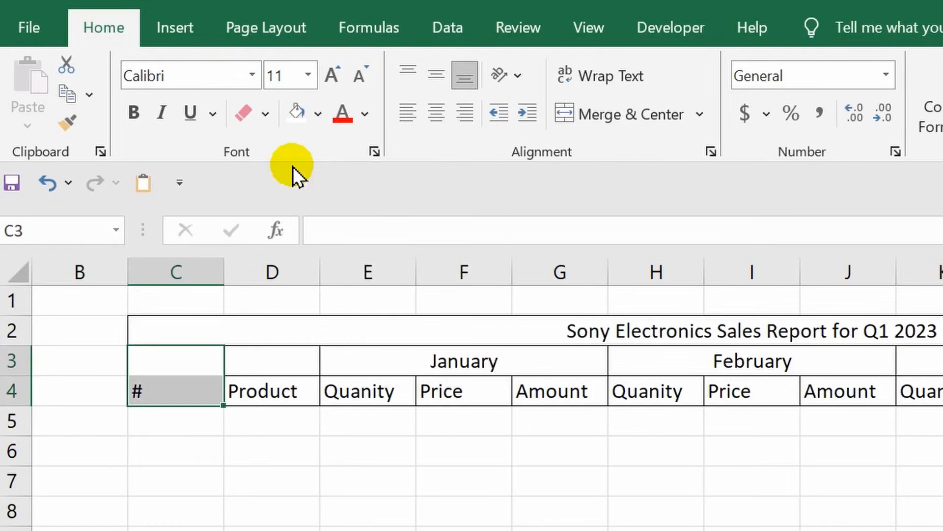
pyautogui.click(169, 426)
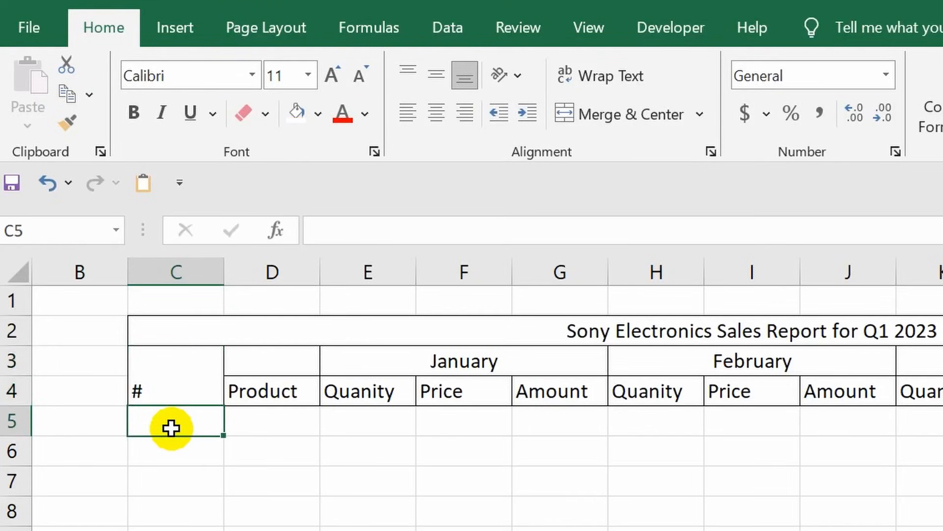
pyautogui.click(174, 464)
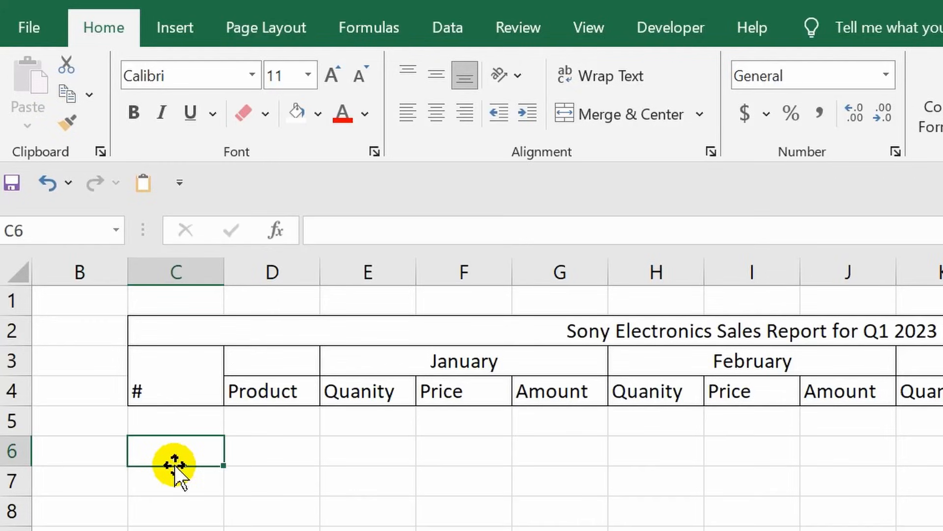
# - Copy the formatting of C3:C4 to D3:D4 and N3:N4 with Format Painter, and leave painting mode
pyautogui.click(158, 358)
pyautogui.moveTo(159, 366); pyautogui.dragTo(158, 385)
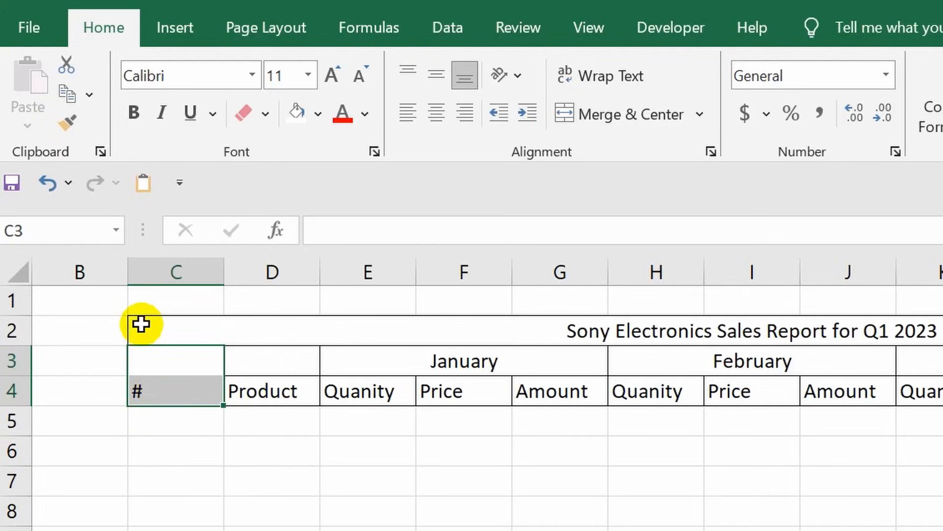
pyautogui.doubleClick(67, 122)
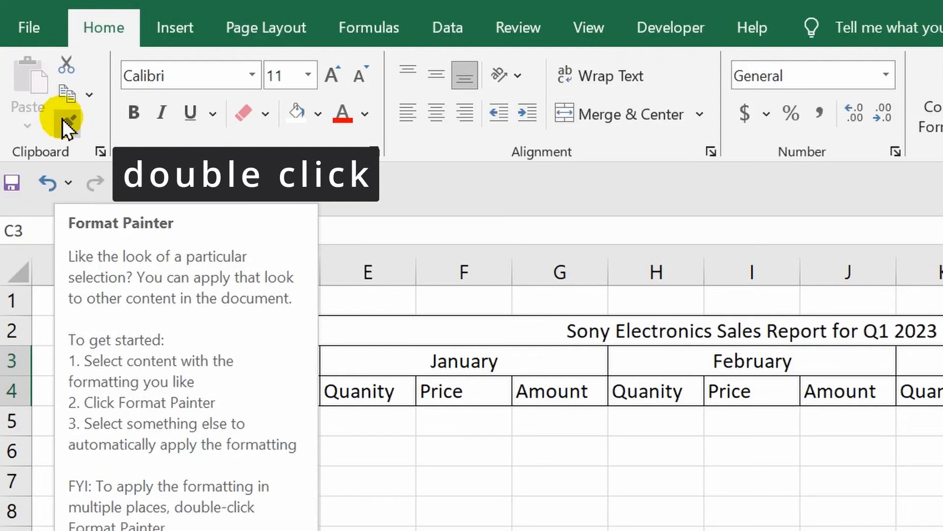
pyautogui.doubleClick(69, 125)
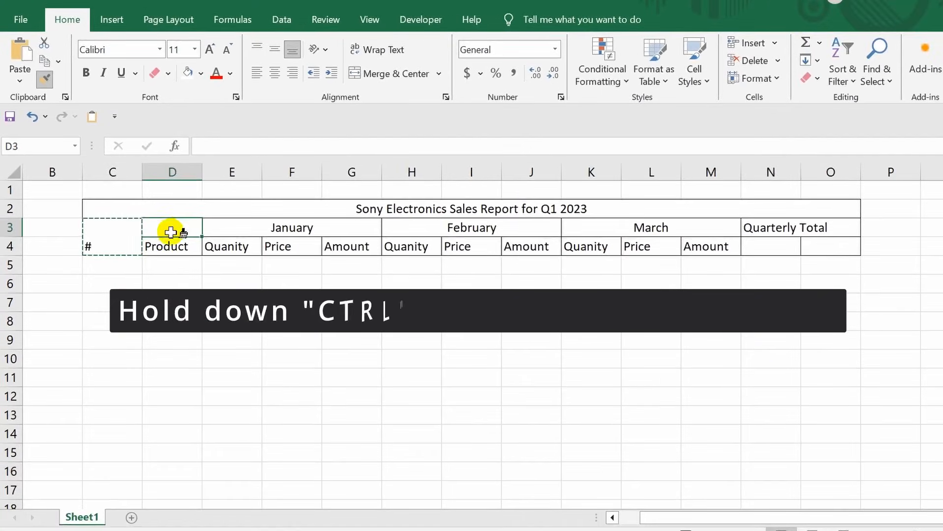
pyautogui.moveTo(190, 252); pyautogui.dragTo(188, 268)
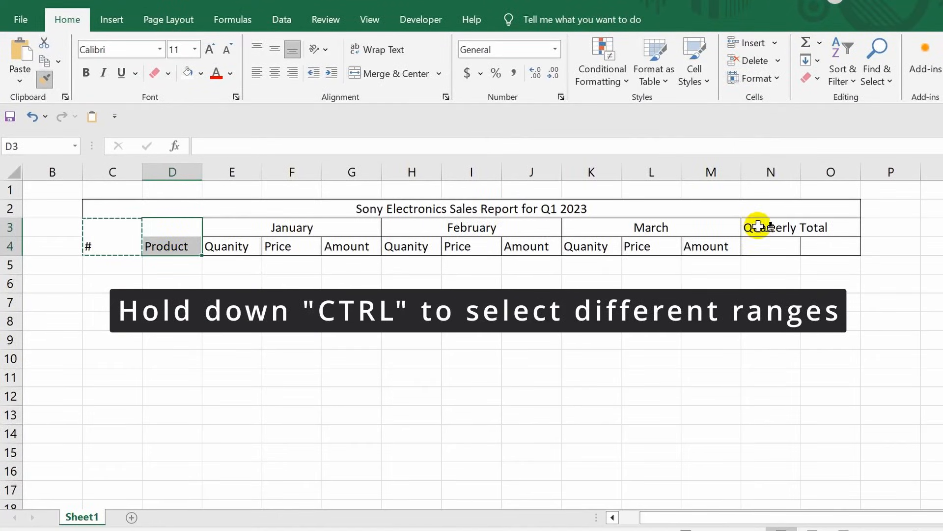
pyautogui.moveTo(758, 228); pyautogui.dragTo(760, 239)
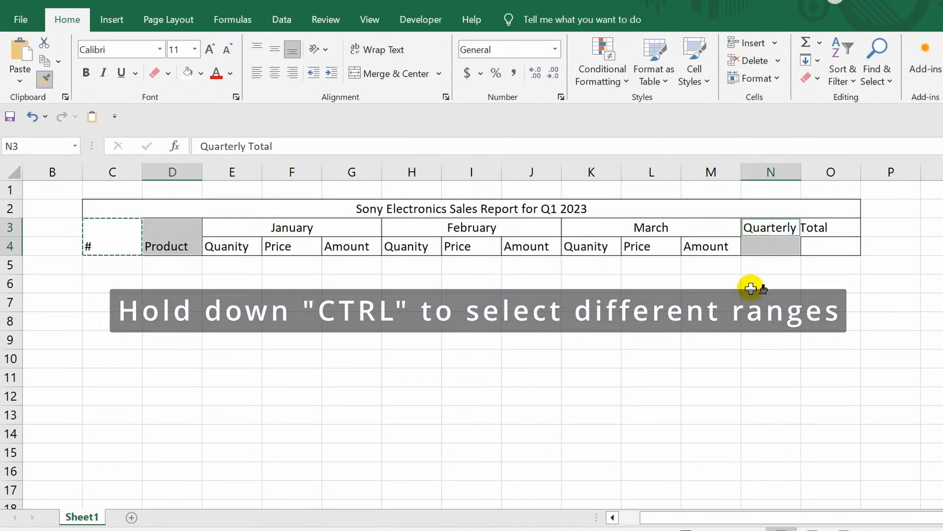
pyautogui.press('Escape')
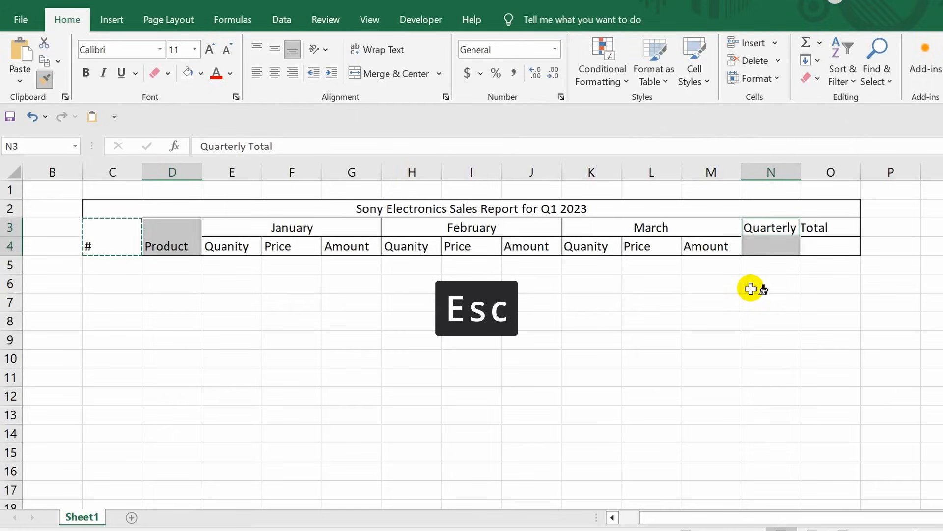
pyautogui.click(753, 290)
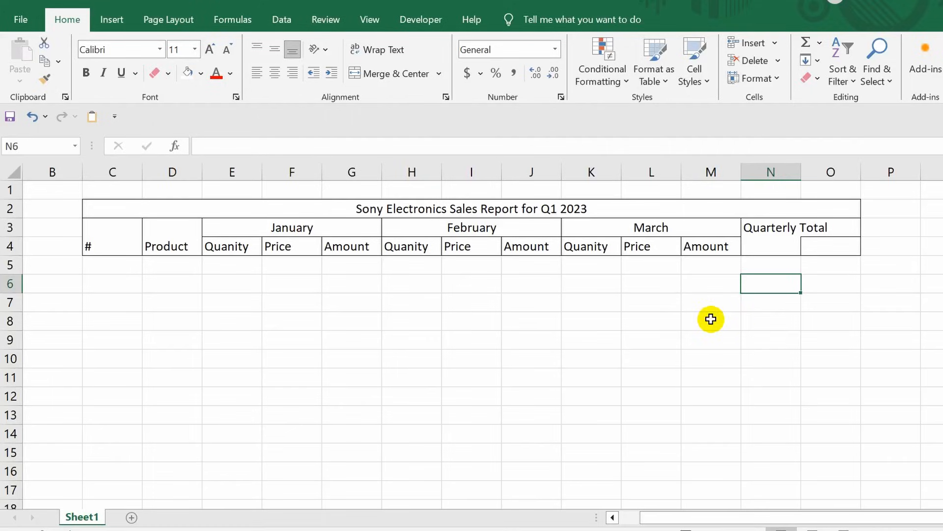
# - Delete column O from the worksheet
pyautogui.click(833, 170)
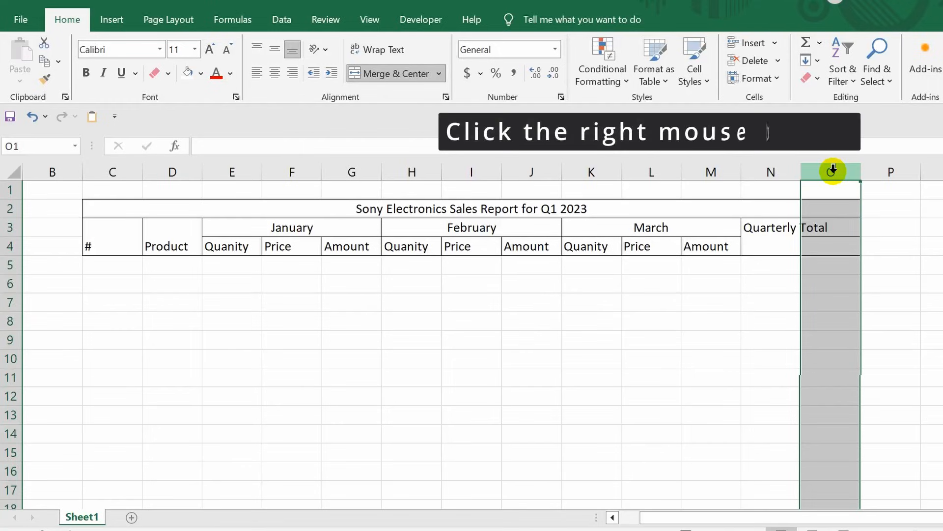
pyautogui.rightClick(834, 169)
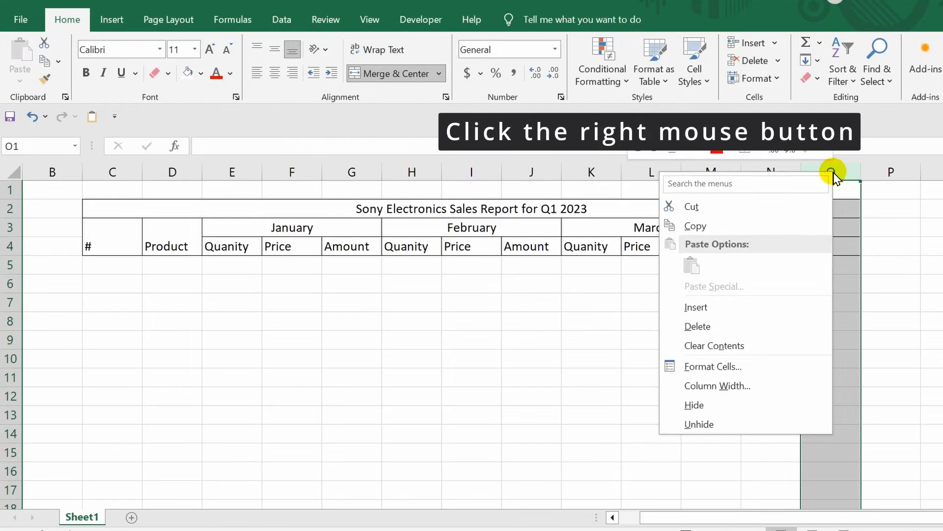
pyautogui.click(732, 325)
pyautogui.click(731, 323)
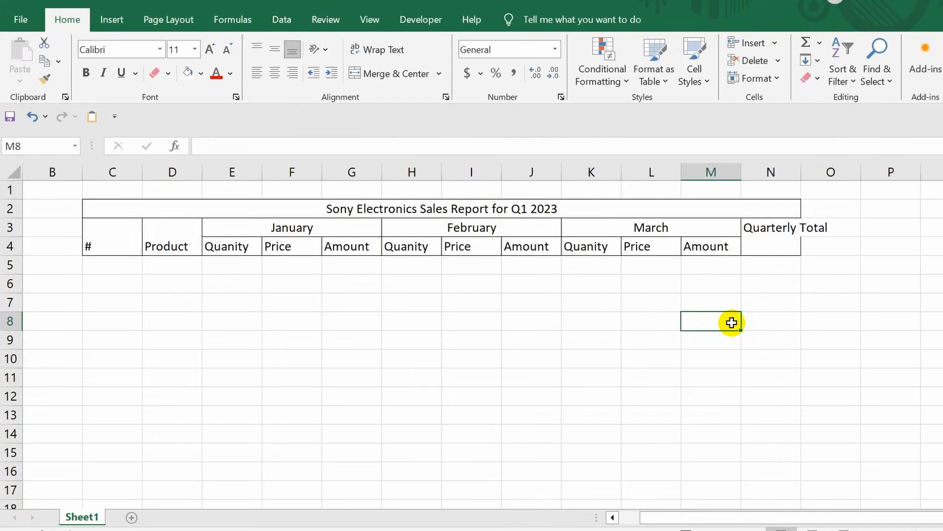
# - Move the word Total out of the Quarterly Total heading in N3 into N4 below it
pyautogui.click(765, 227)
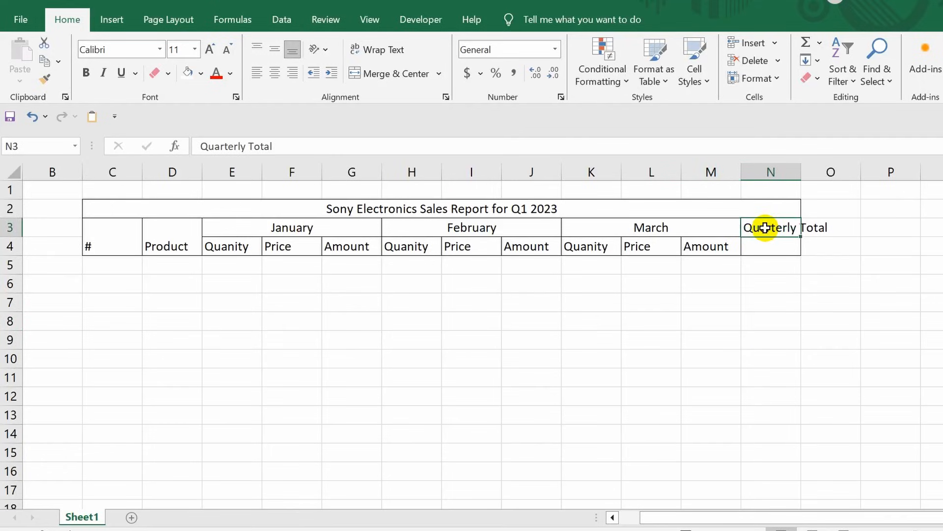
pyautogui.doubleClick(783, 227)
pyautogui.doubleClick(814, 228)
pyautogui.rightClick(814, 228)
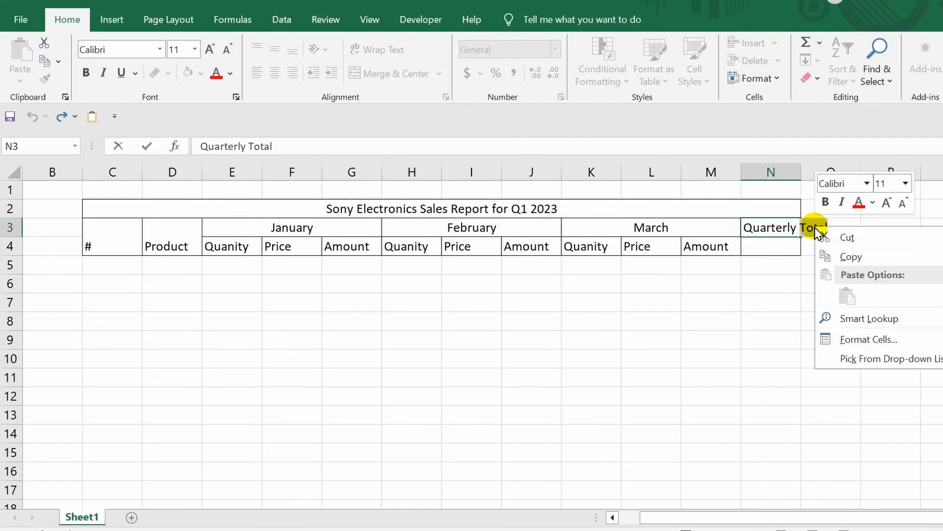
pyautogui.click(830, 237)
pyautogui.hotkey('ctrl', 'v')
pyautogui.click(768, 244)
pyautogui.hotkey('ctrl', 'v')
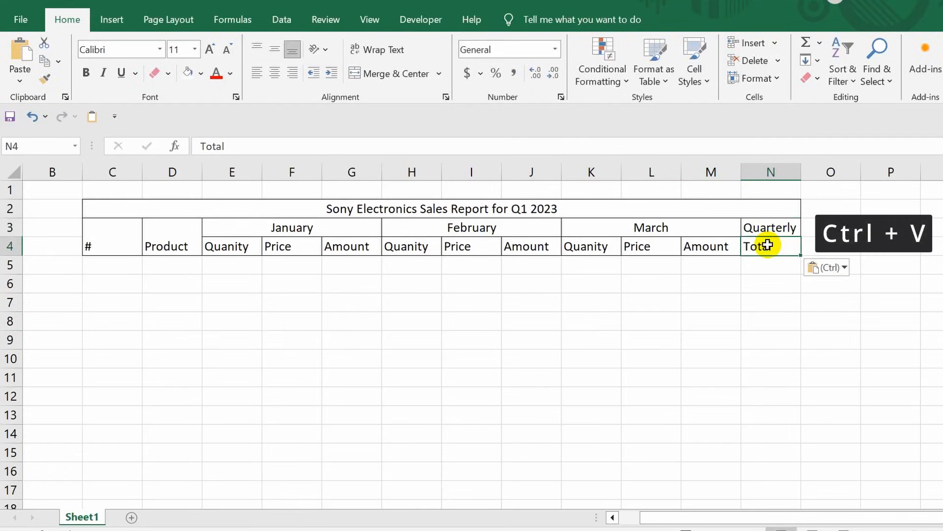
pyautogui.click(776, 326)
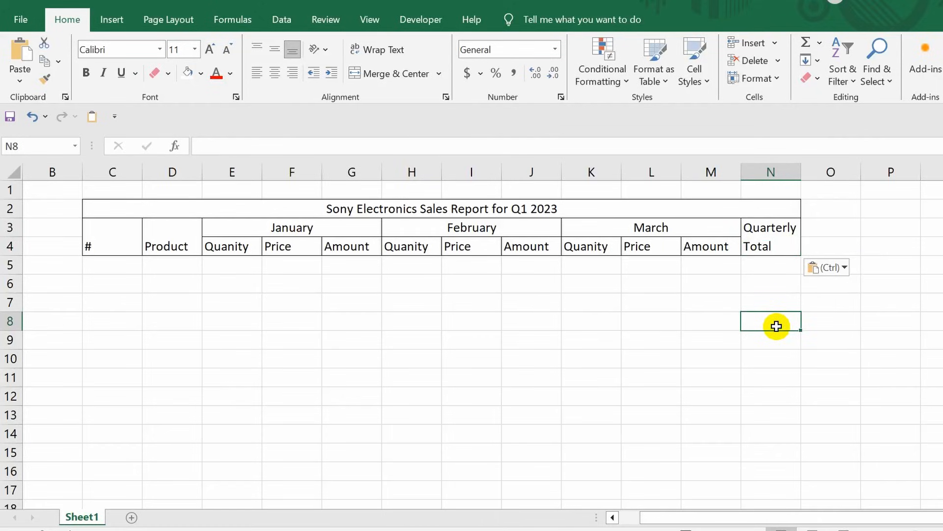
pyautogui.click(832, 387)
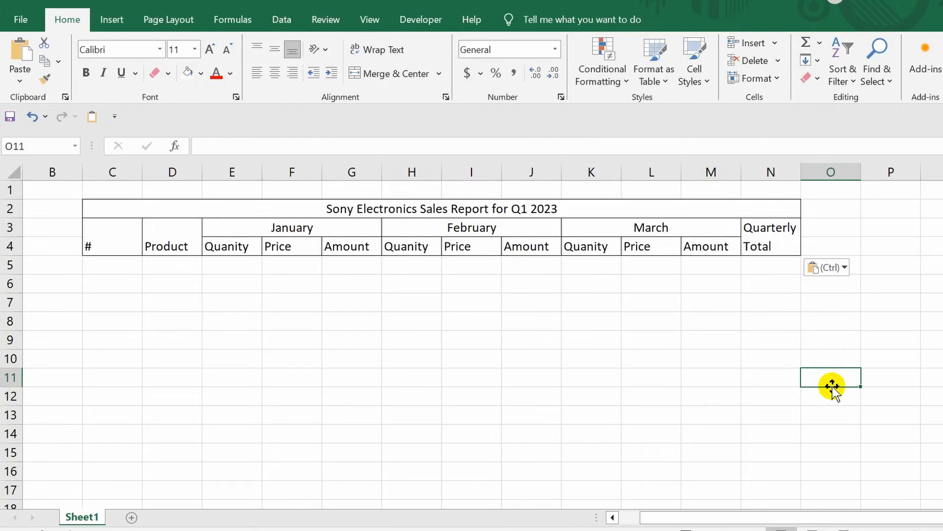
# - Unmerge the January heading and align it over E3:G3 with Center Across Selection
pyautogui.click(236, 228)
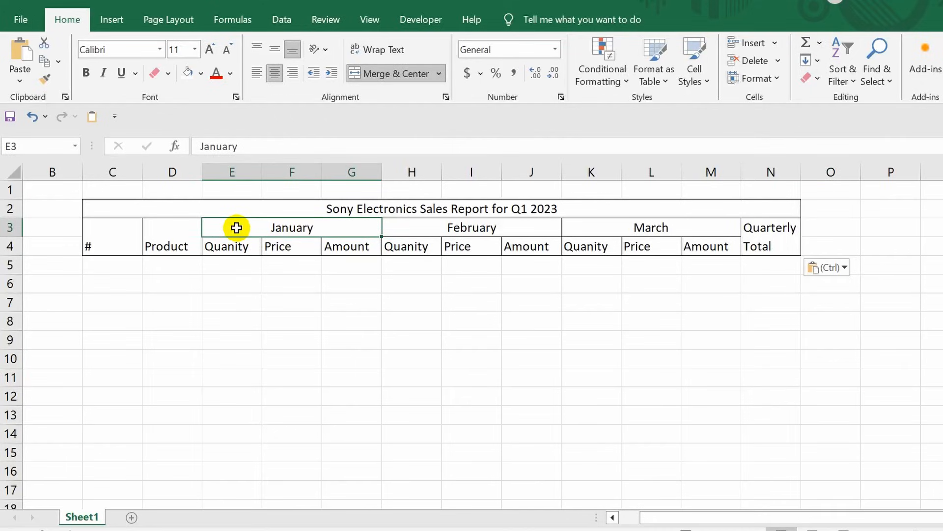
pyautogui.click(376, 72)
pyautogui.click(224, 226)
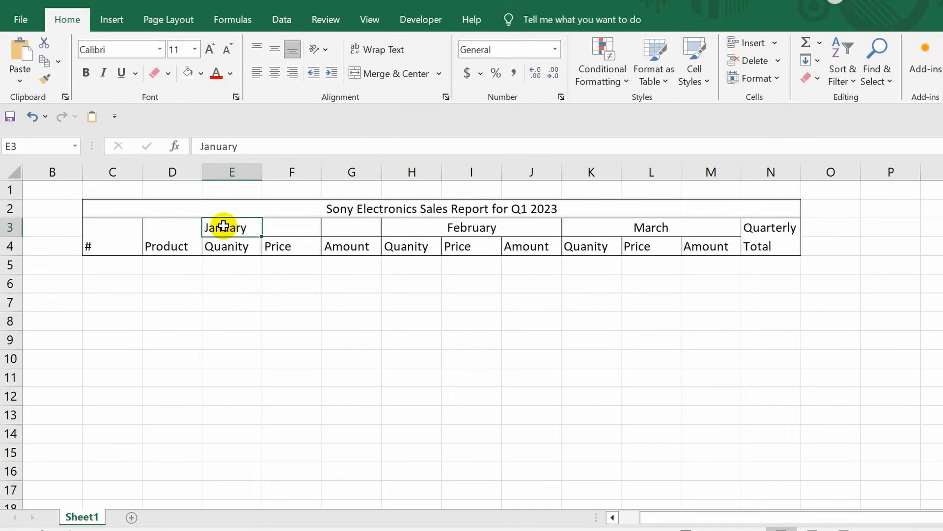
pyautogui.moveTo(224, 226); pyautogui.dragTo(347, 229)
pyautogui.hotkey('ctrl', '1')
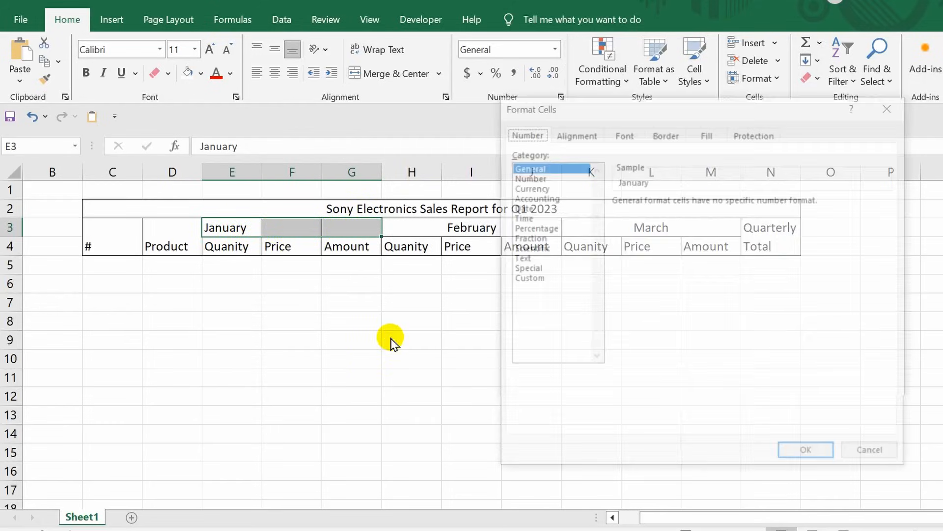
pyautogui.click(580, 135)
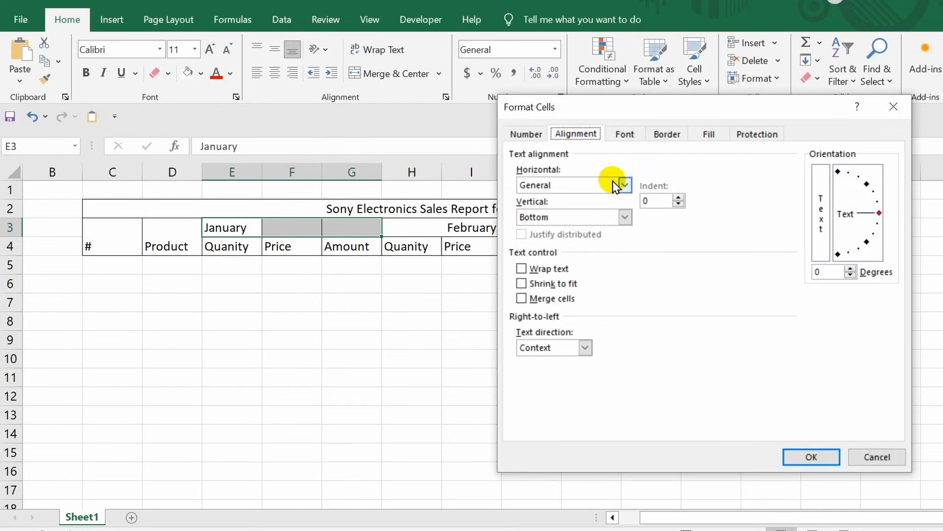
pyautogui.click(625, 186)
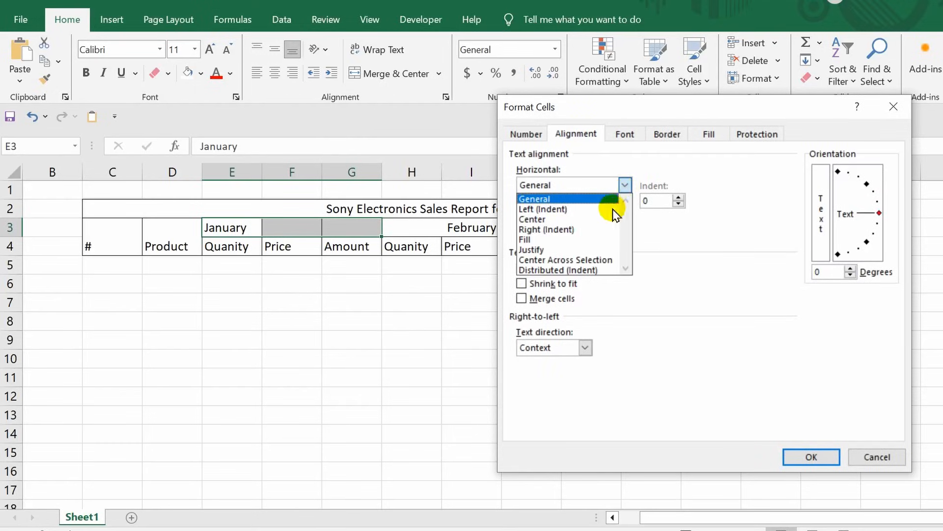
pyautogui.click(585, 260)
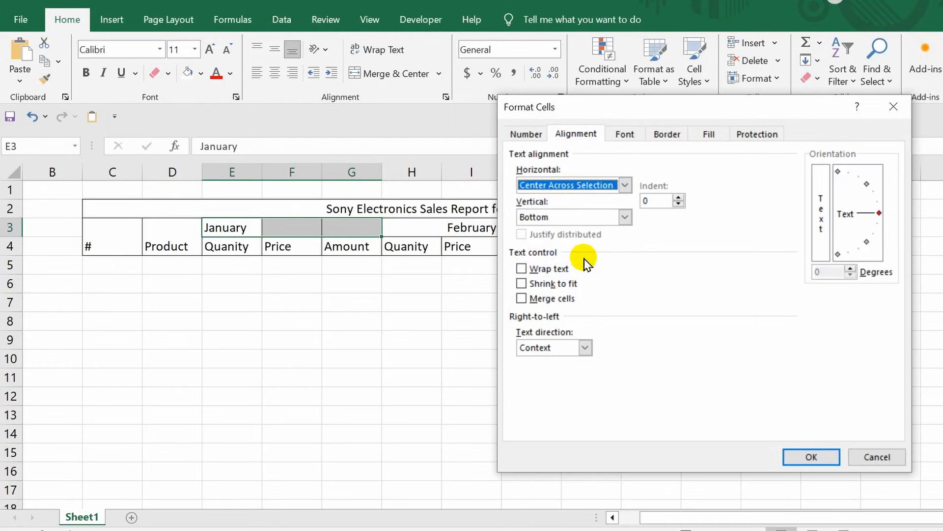
pyautogui.click(816, 458)
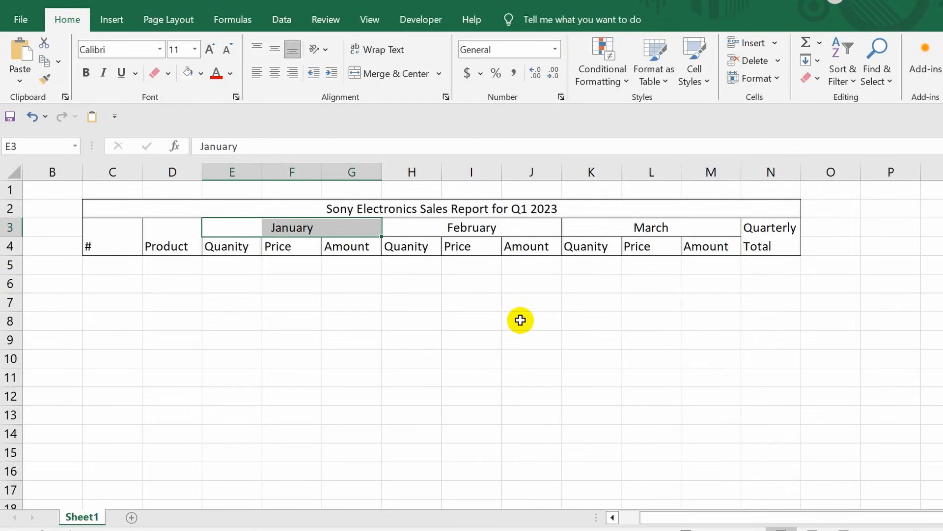
pyautogui.click(512, 377)
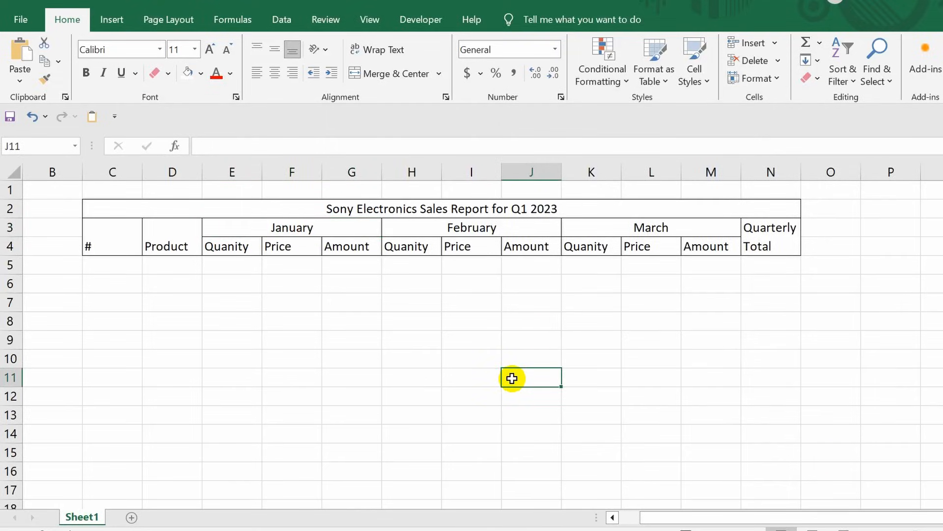
pyautogui.click(236, 228)
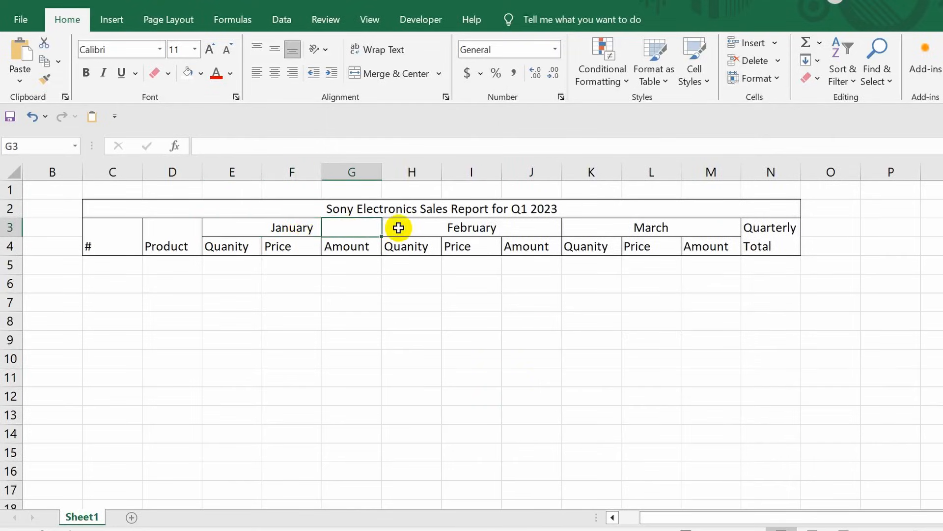
pyautogui.click(416, 228)
pyautogui.click(350, 230)
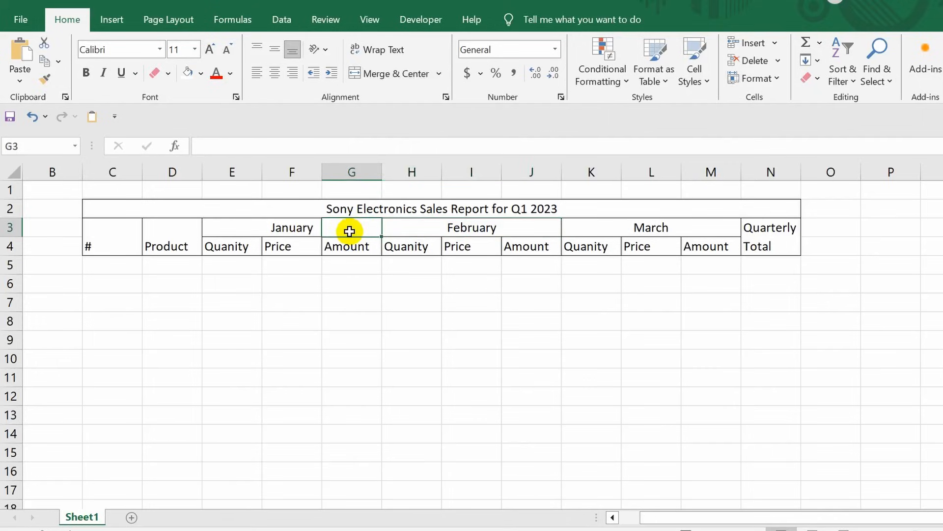
pyautogui.click(438, 344)
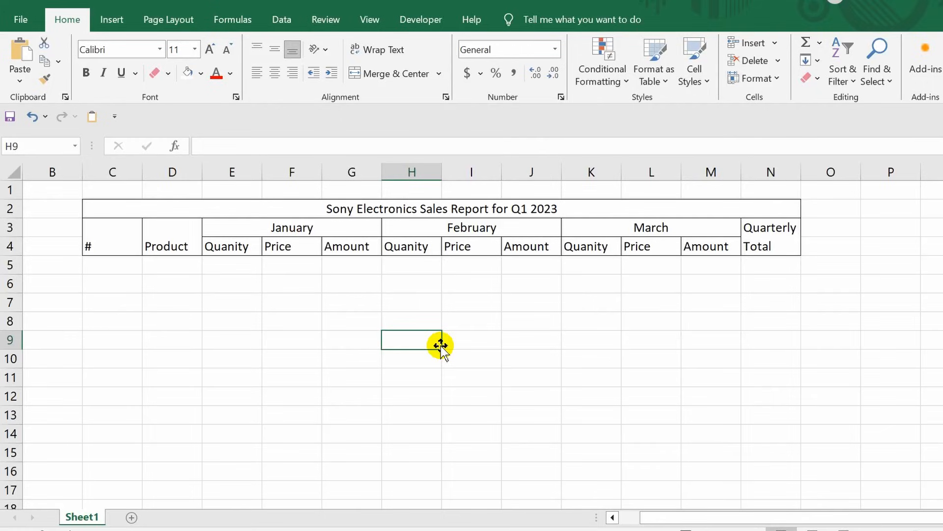
# - Convert the heading row C4:N4 into an Excel table that uses this row as its headers
pyautogui.moveTo(103, 247); pyautogui.dragTo(772, 246)
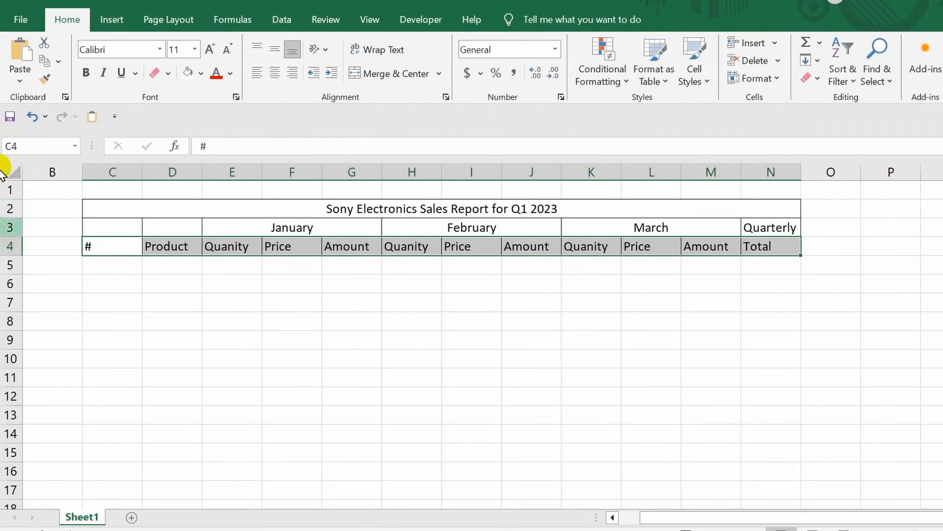
pyautogui.click(108, 25)
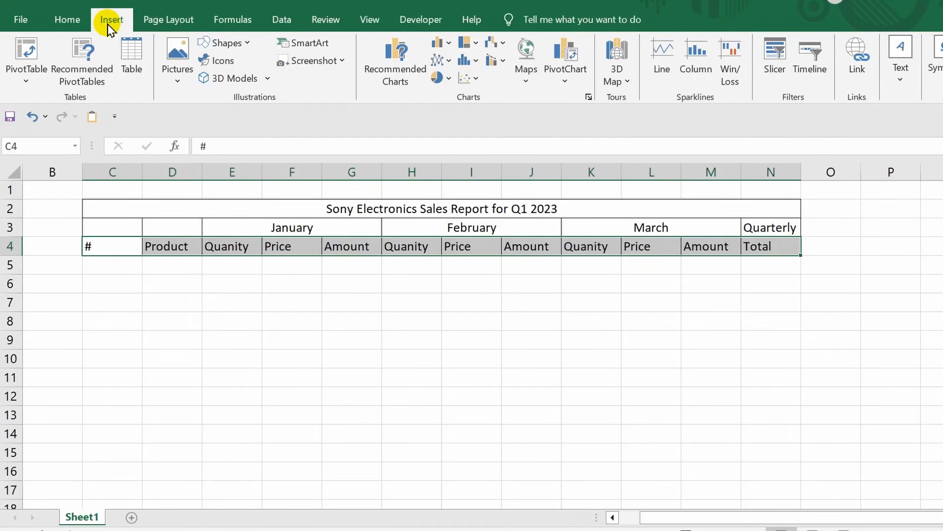
pyautogui.click(131, 69)
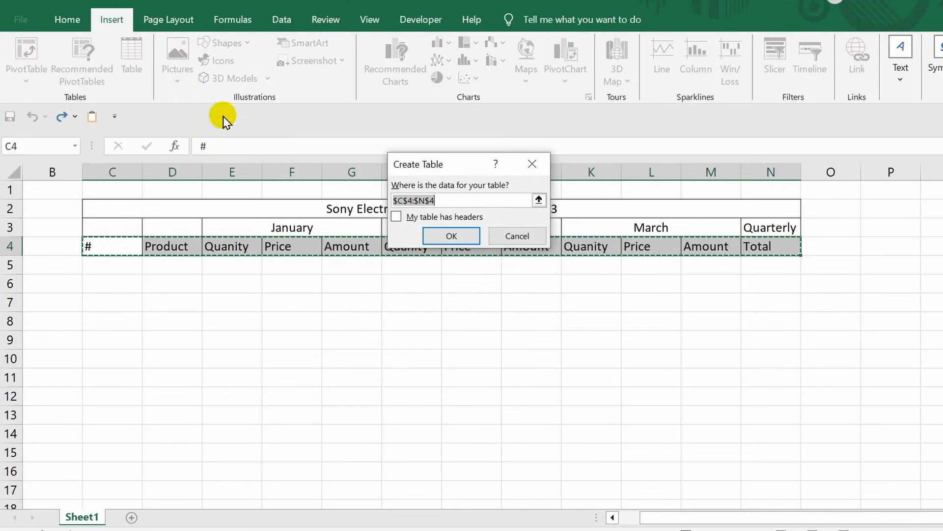
pyautogui.click(396, 217)
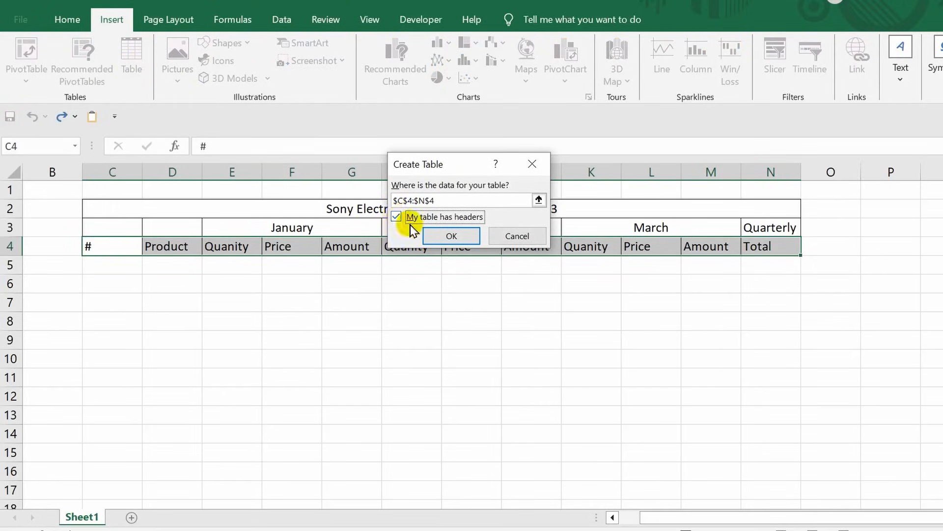
pyautogui.click(460, 237)
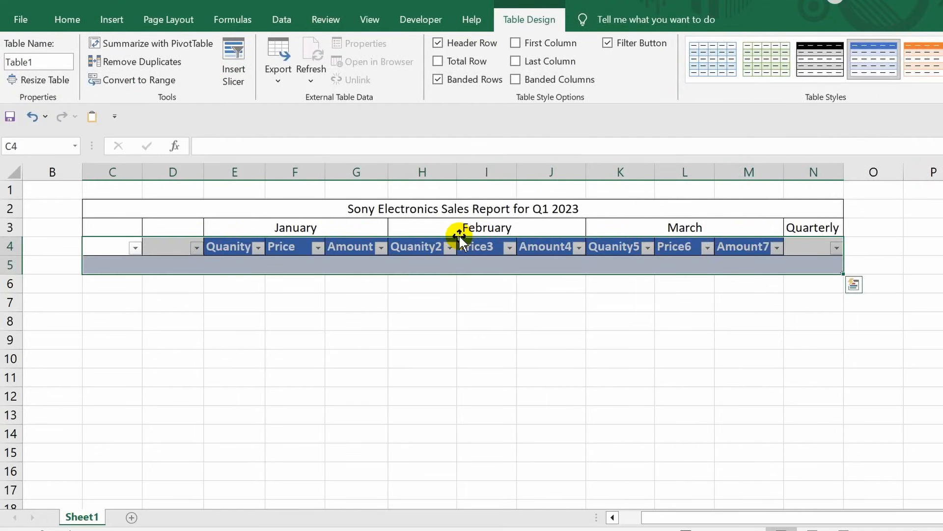
pyautogui.click(441, 377)
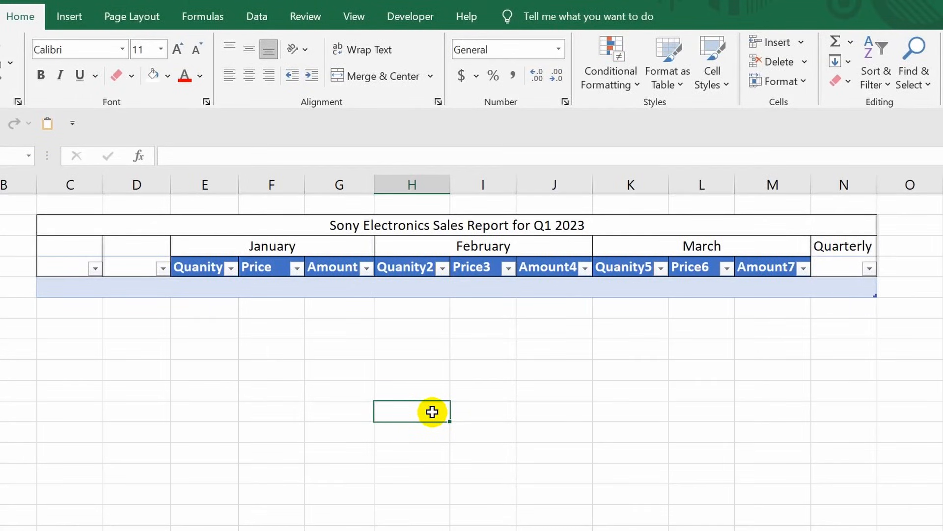
# - Extend the table down to row 13, keeping columns C through N
pyautogui.click(409, 266)
pyautogui.click(477, 267)
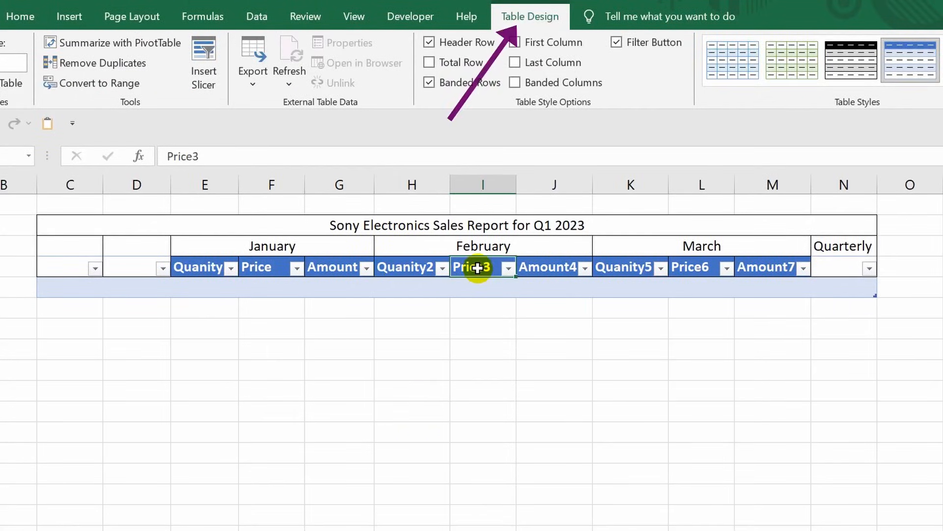
pyautogui.click(544, 267)
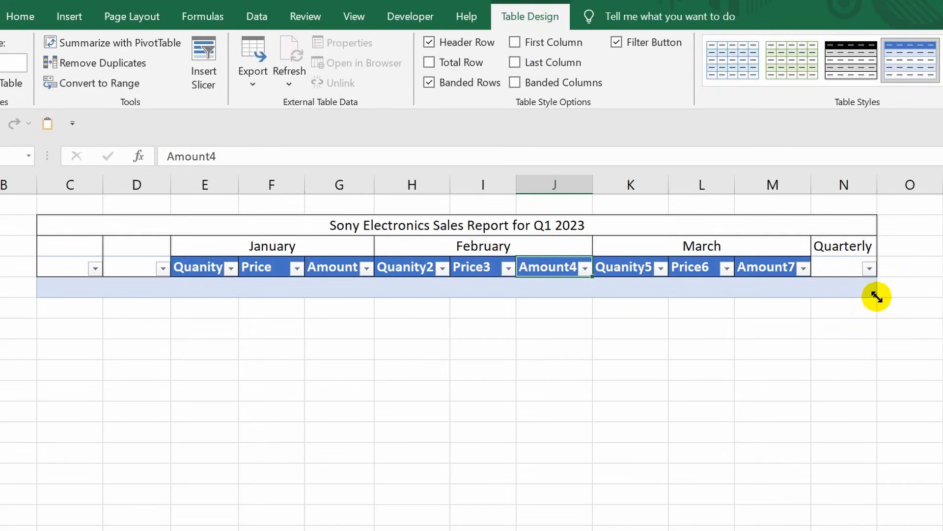
pyautogui.moveTo(877, 297); pyautogui.dragTo(941, 461)
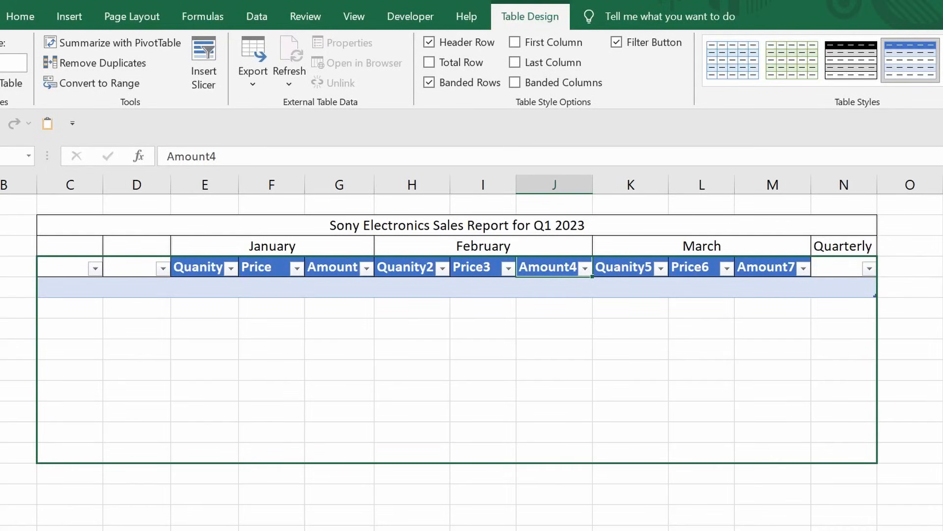
pyautogui.moveTo(882, 458); pyautogui.dragTo(857, 457)
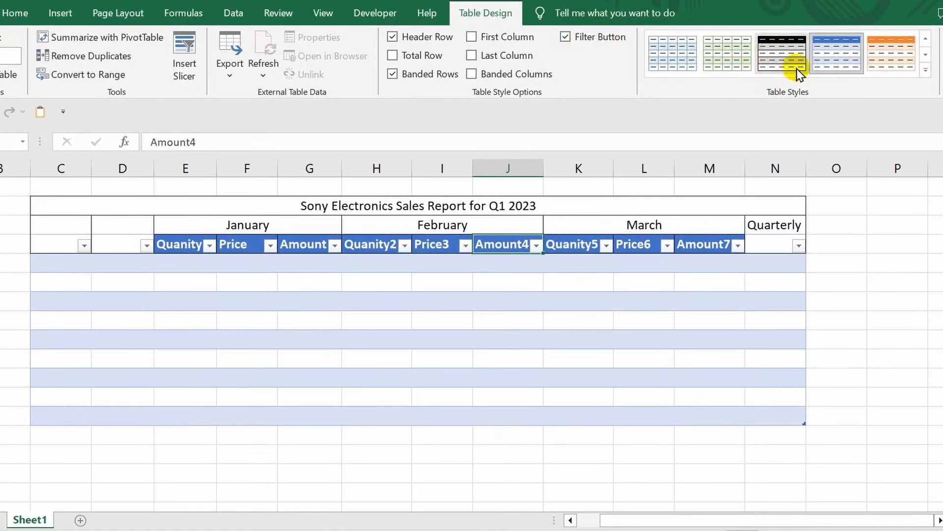
# - Apply the plain, uncolored table style that comes first in the Light group
pyautogui.click(926, 70)
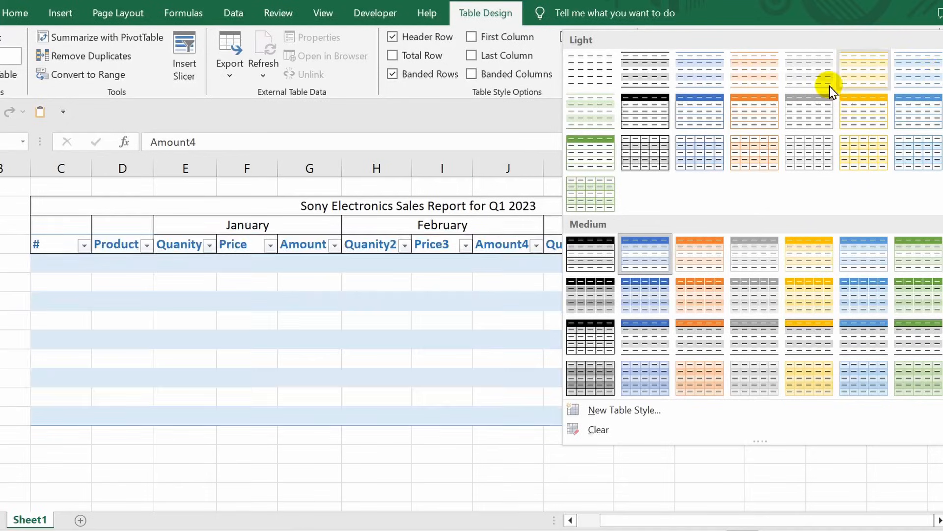
pyautogui.click(580, 71)
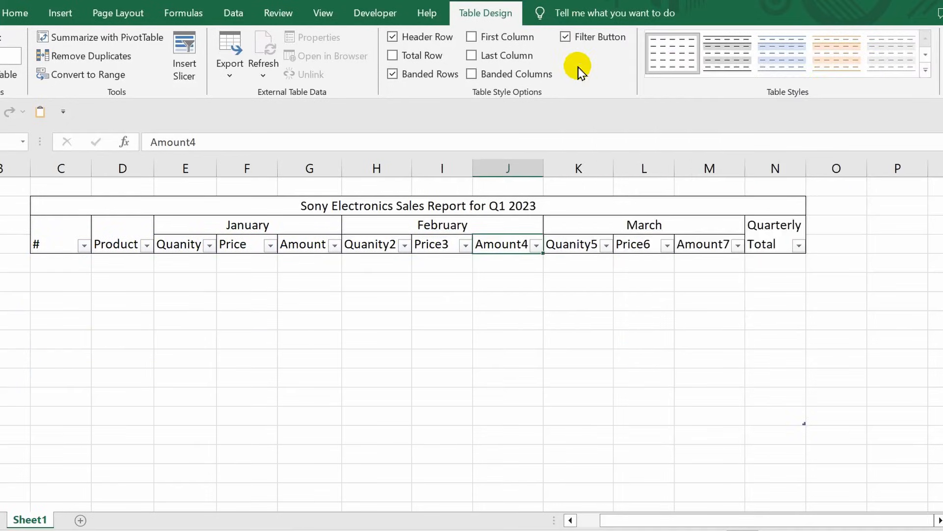
pyautogui.click(423, 372)
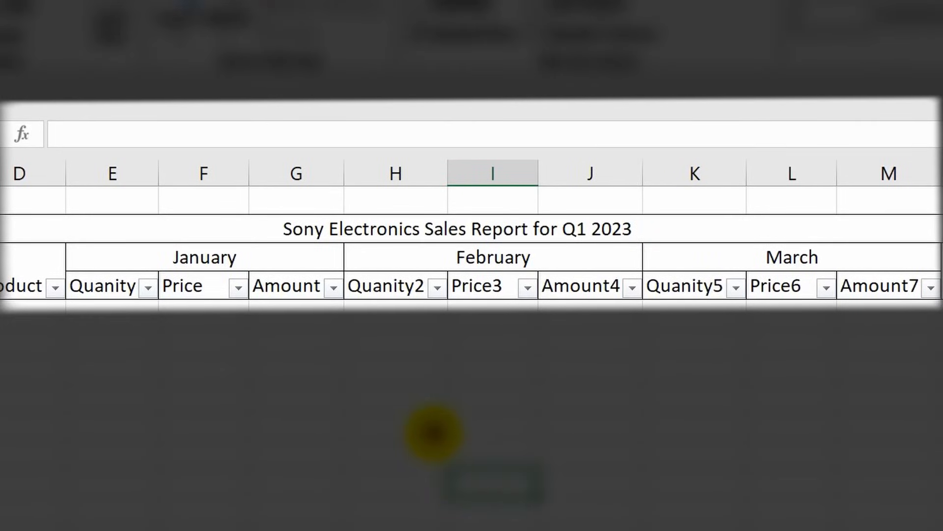
# - Replace the number at the end of the February headings Quanity2, Price3 and Amount4 with one space
pyautogui.click(391, 291)
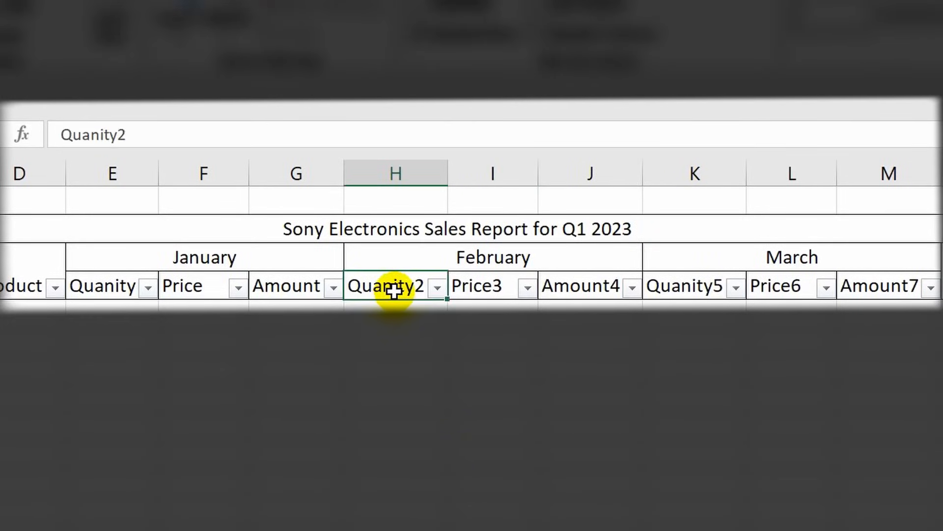
pyautogui.click(175, 134)
pyautogui.press('BackSpace')
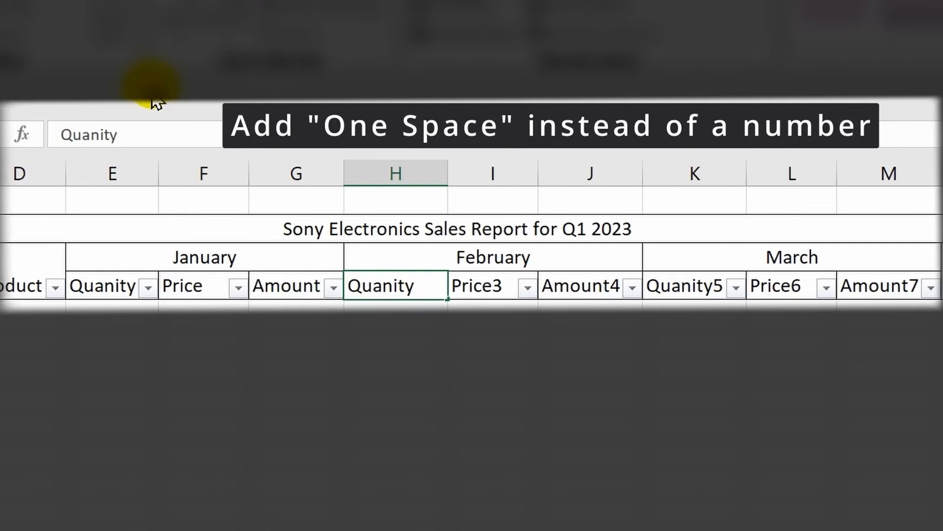
pyautogui.click(490, 290)
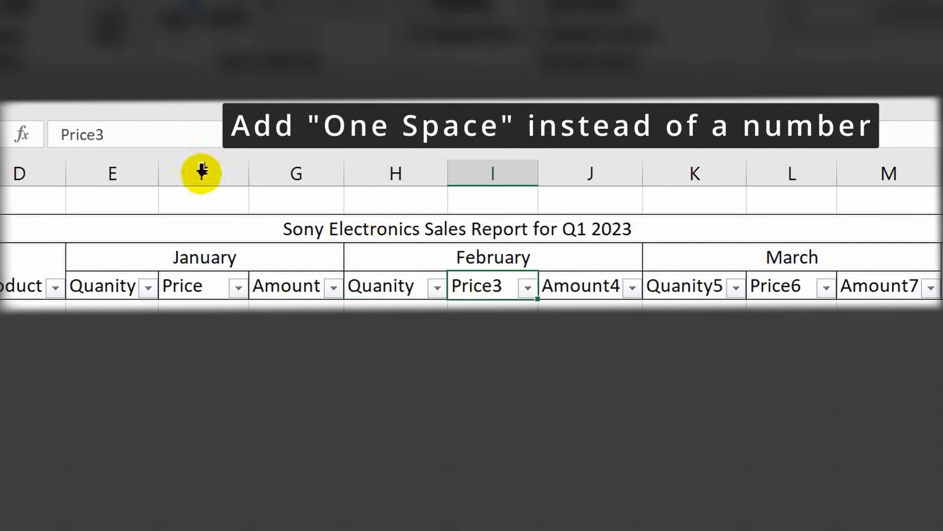
pyautogui.click(123, 134)
pyautogui.press('BackSpace')
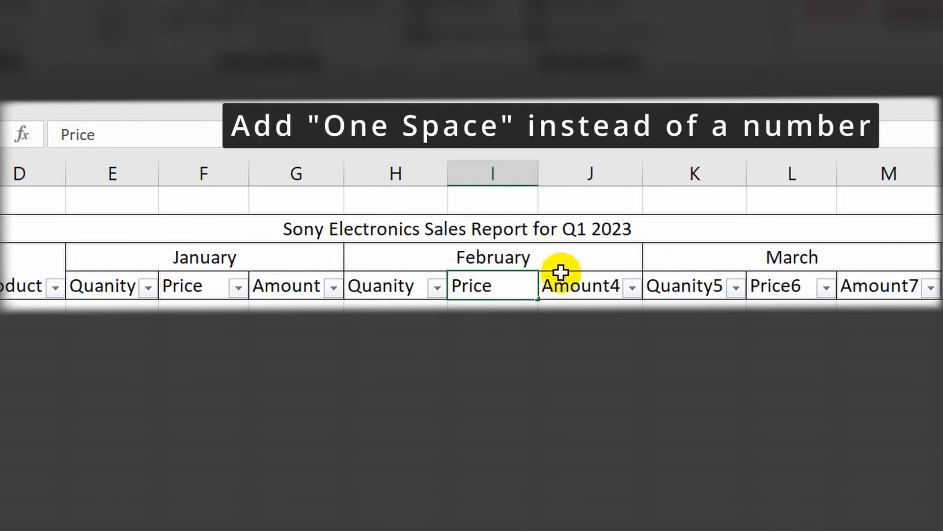
pyautogui.click(579, 289)
pyautogui.click(151, 126)
pyautogui.press('BackSpace')
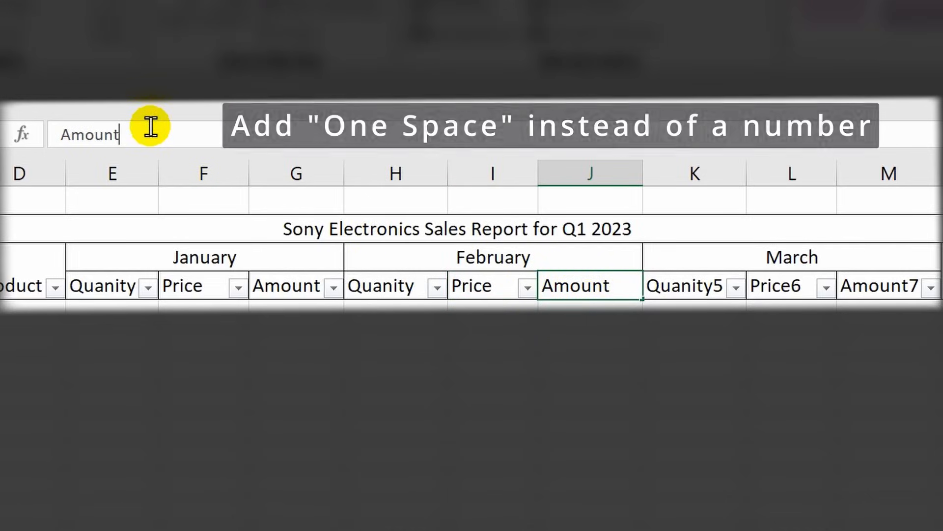
# - Replace the number at the end of the March headings Quanity5, Price6 and Amount7 with two spaces
pyautogui.click(673, 283)
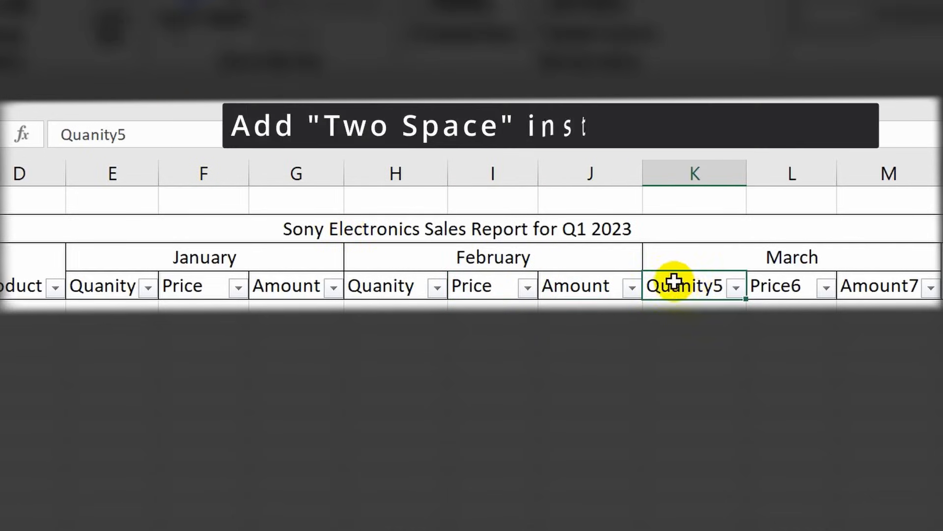
pyautogui.click(160, 127)
pyautogui.press('BackSpace')
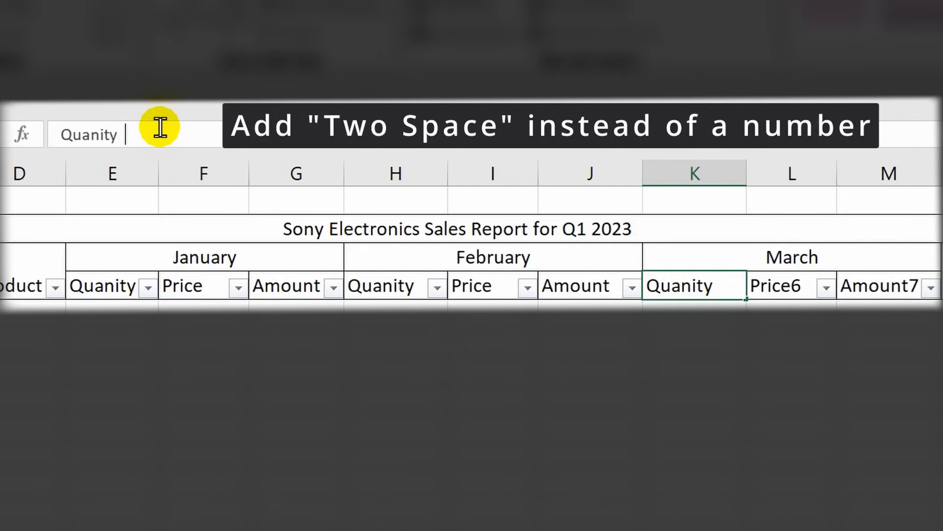
pyautogui.click(783, 284)
pyautogui.click(179, 125)
pyautogui.press('BackSpace')
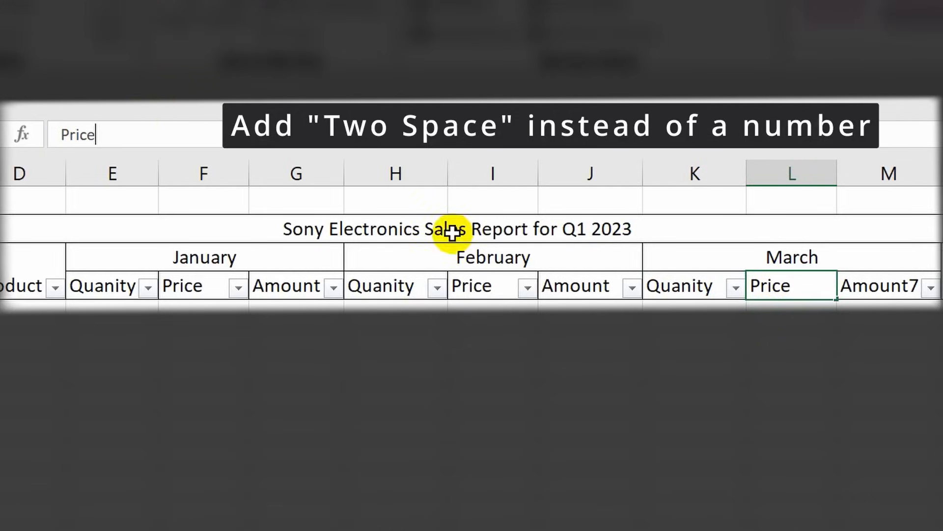
pyautogui.click(856, 281)
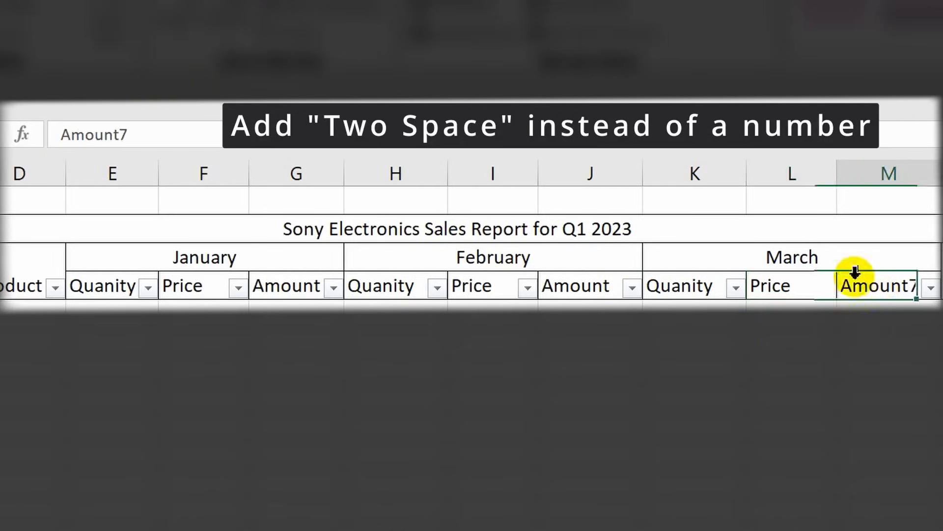
pyautogui.click(162, 126)
pyautogui.press('BackSpace')
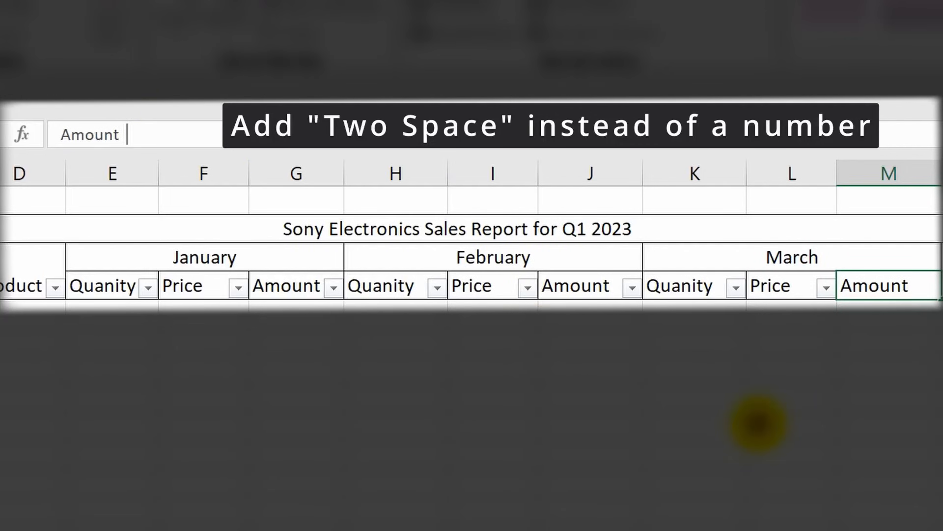
pyautogui.click(754, 423)
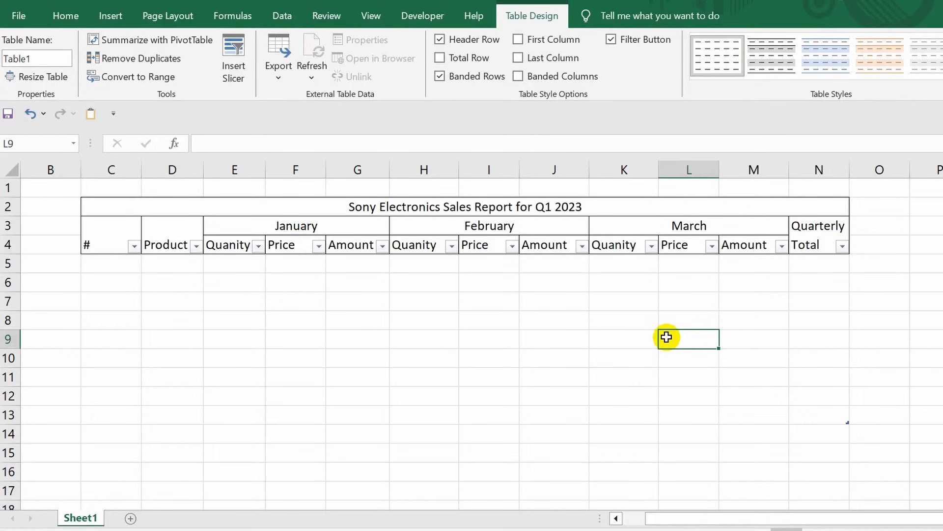
# - Switch to the workbook Creating a table in Excel.xlsx and copy the product names in B1:B20 of Sheet2
pyautogui.moveTo(590, 524)
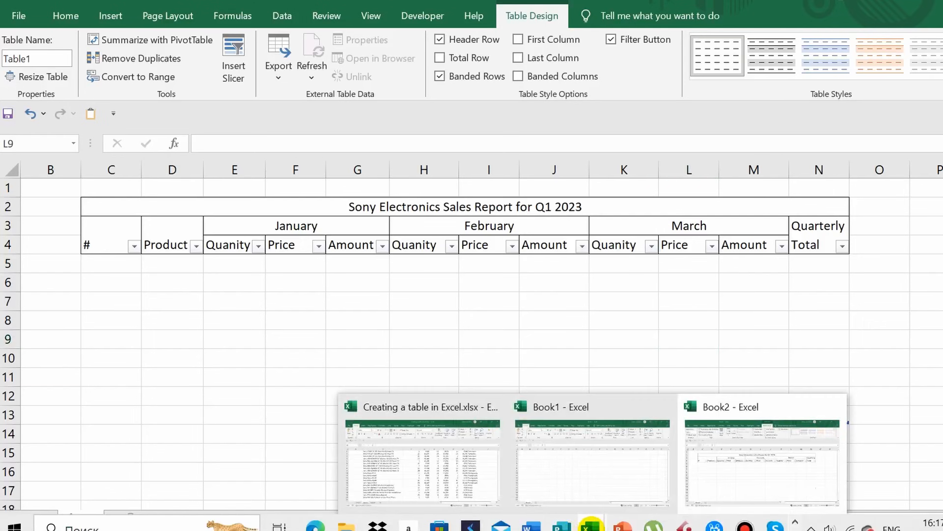
pyautogui.click(450, 481)
pyautogui.click(157, 184)
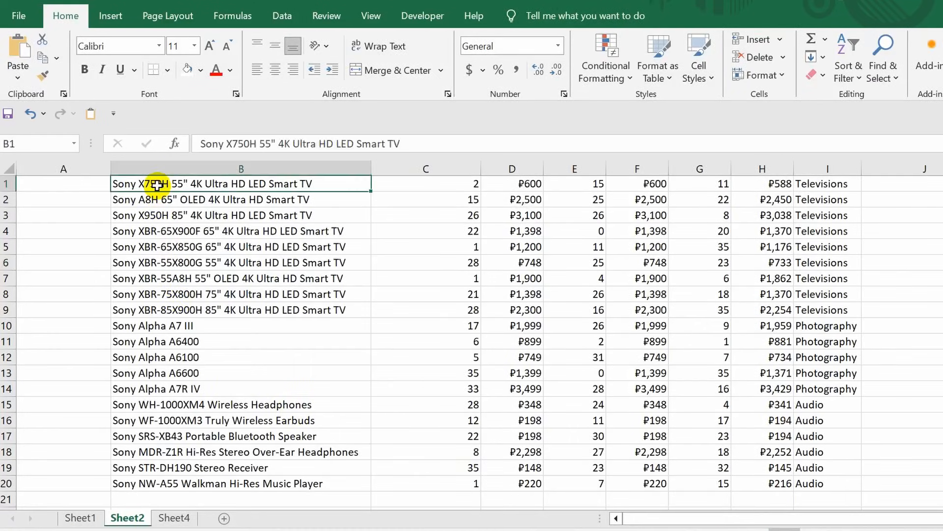
pyautogui.hotkey('ctrl', 'shift', 'Down')
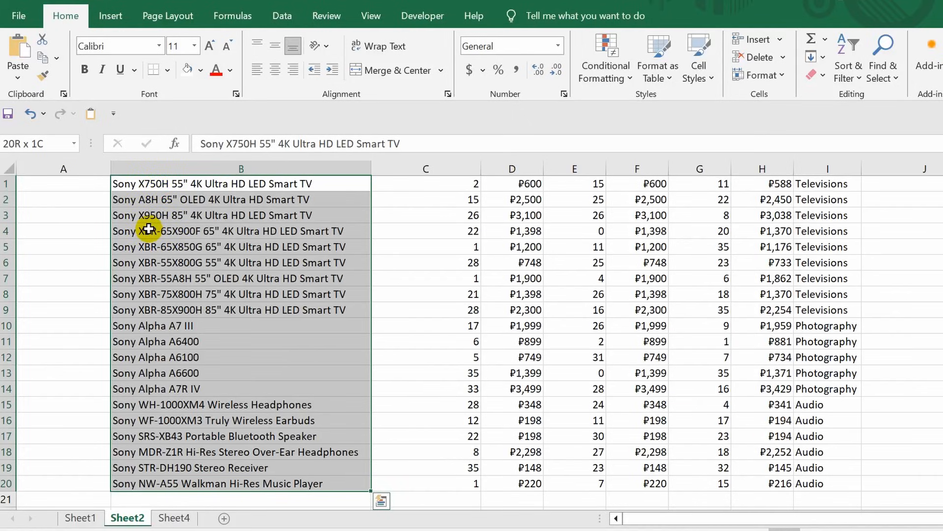
pyautogui.hotkey('ctrl', 'c')
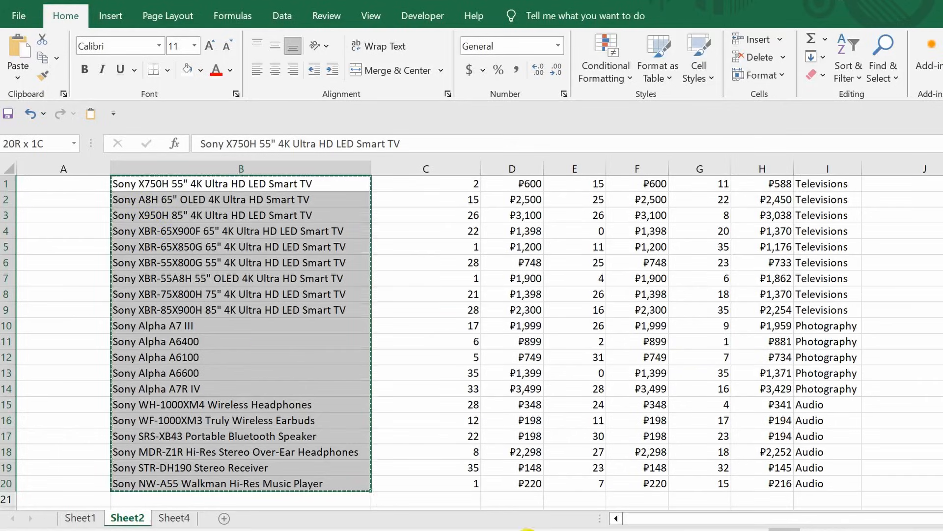
# - Return to Book2 and paste the copied product names into the Product column, starting at D5
pyautogui.moveTo(581, 526)
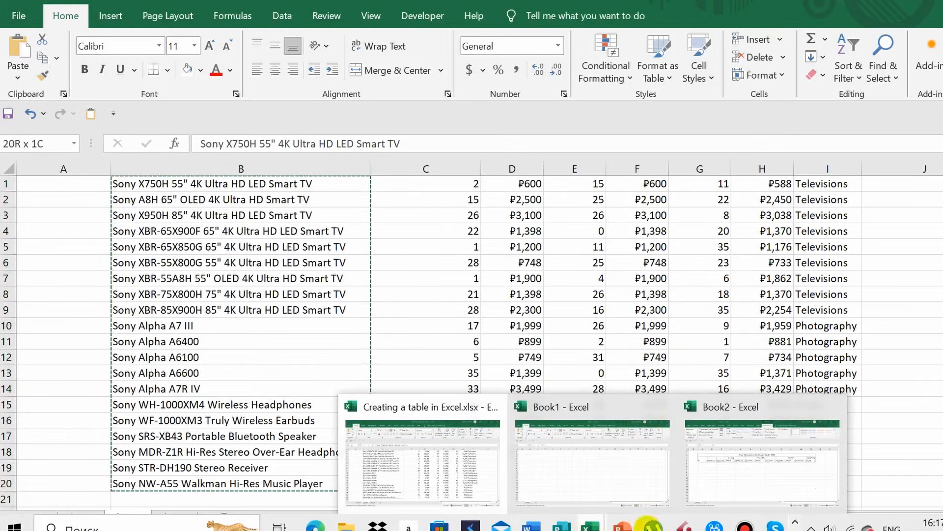
pyautogui.click(715, 469)
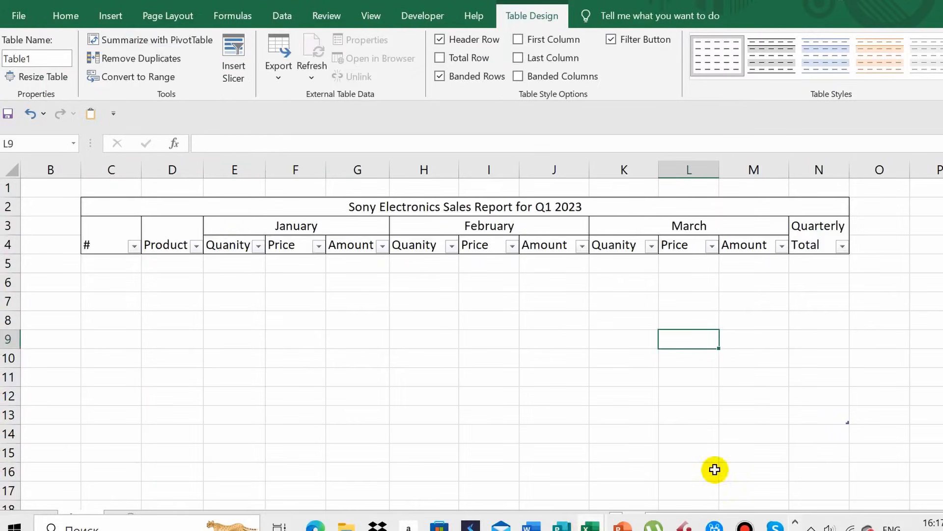
pyautogui.click(162, 266)
pyautogui.hotkey('ctrl', 'v')
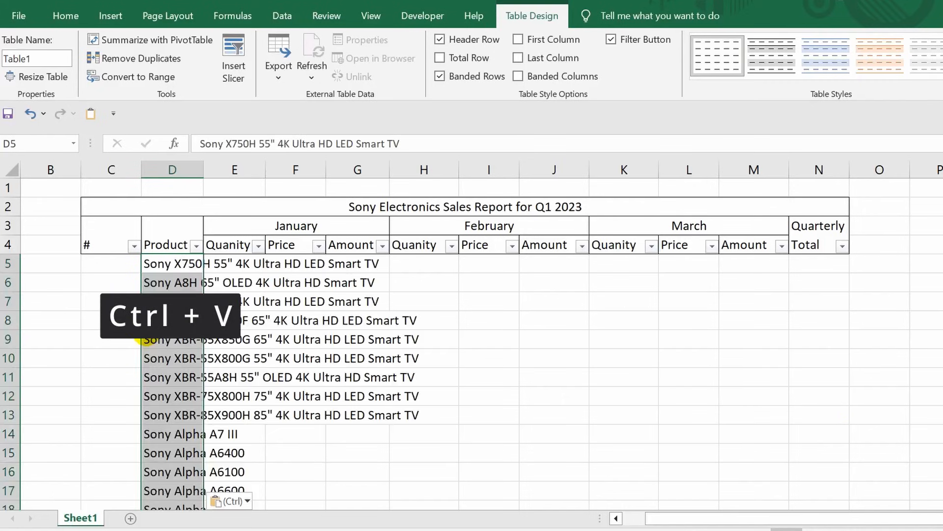
pyautogui.click(576, 401)
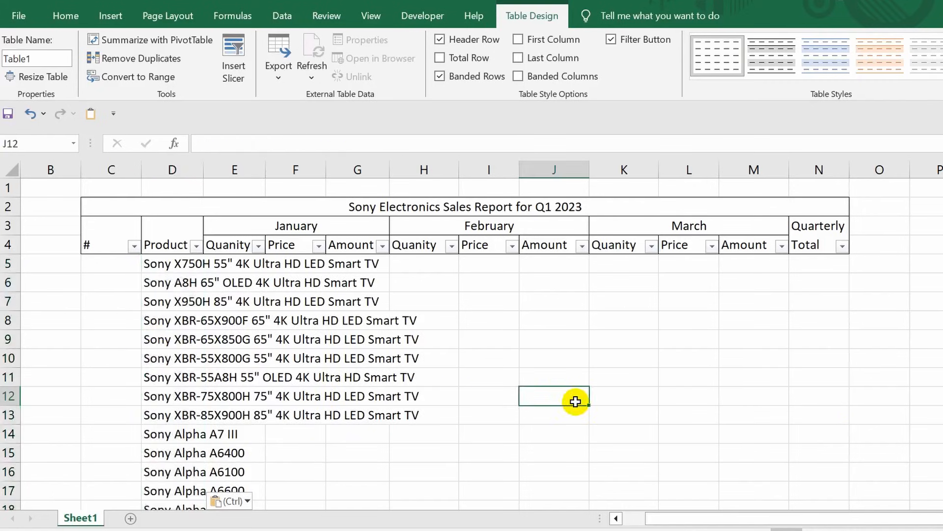
pyautogui.scroll(-1, 576, 402)
pyautogui.scroll(-2, 471, 344)
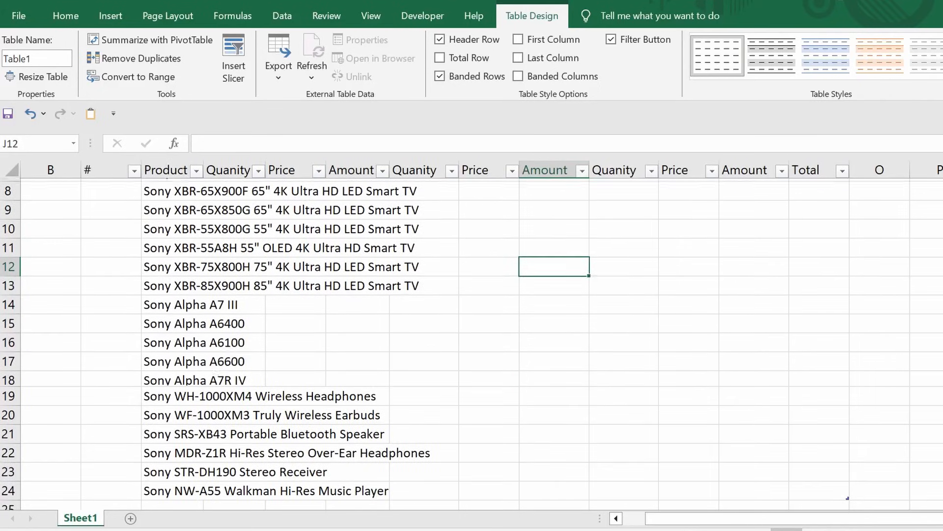
pyautogui.scroll(3, 924, 399)
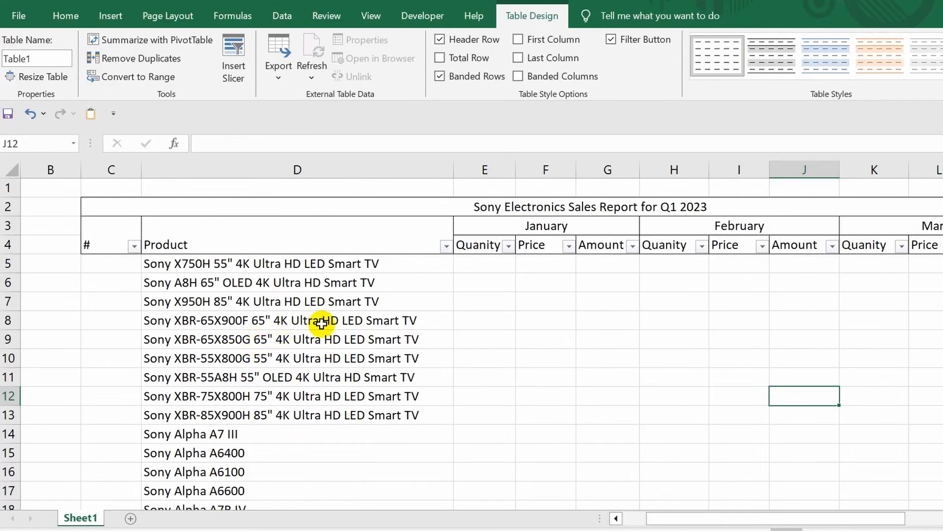
# - Narrow the Product column and wrap the text of the product names in D5:D24
pyautogui.moveTo(449, 173); pyautogui.dragTo(337, 167)
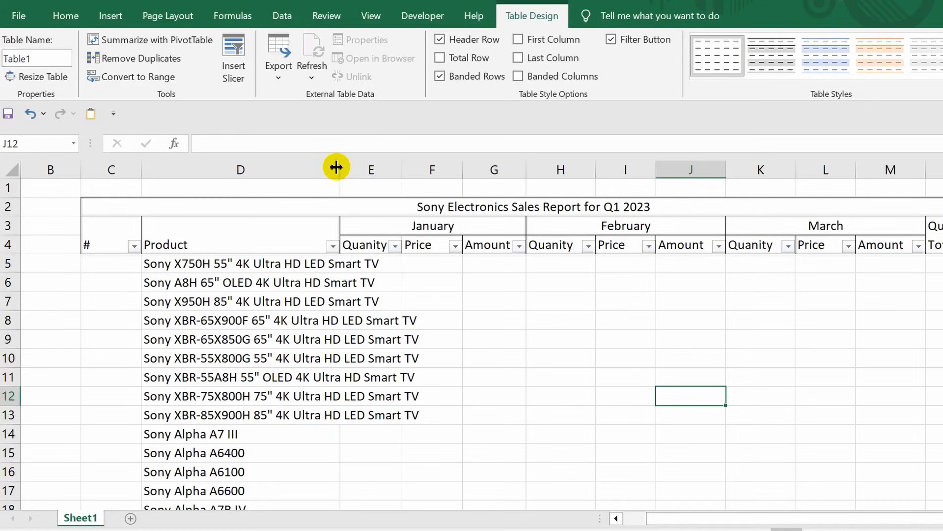
pyautogui.click(196, 264)
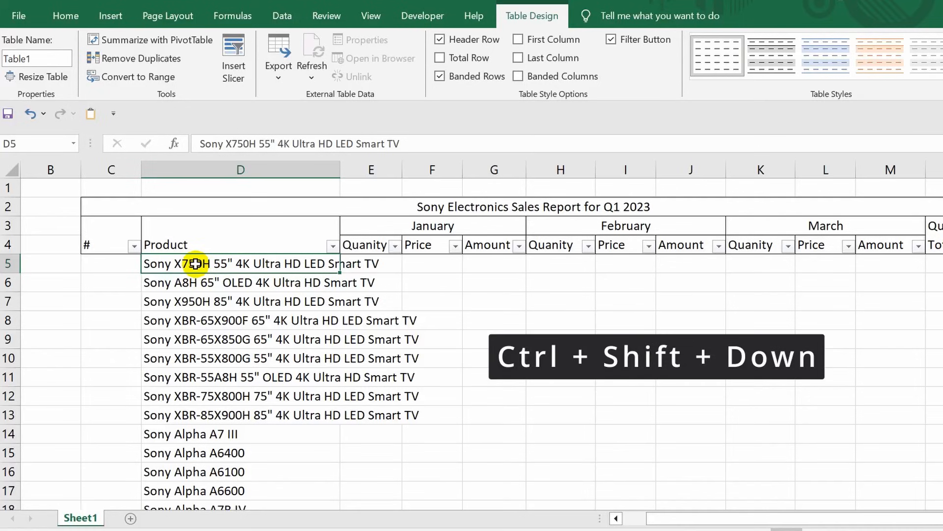
pyautogui.hotkey('ctrl', 'shift', 'Down')
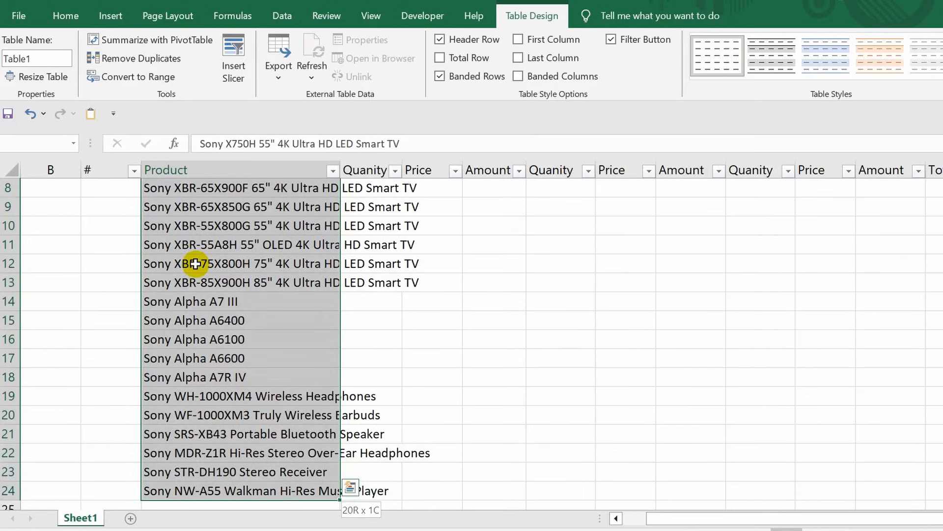
pyautogui.click(64, 16)
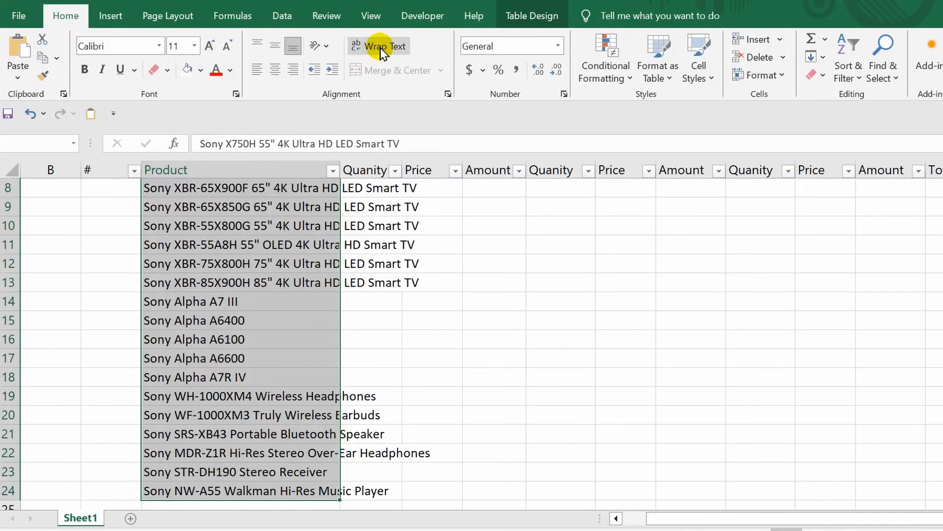
pyautogui.click(382, 46)
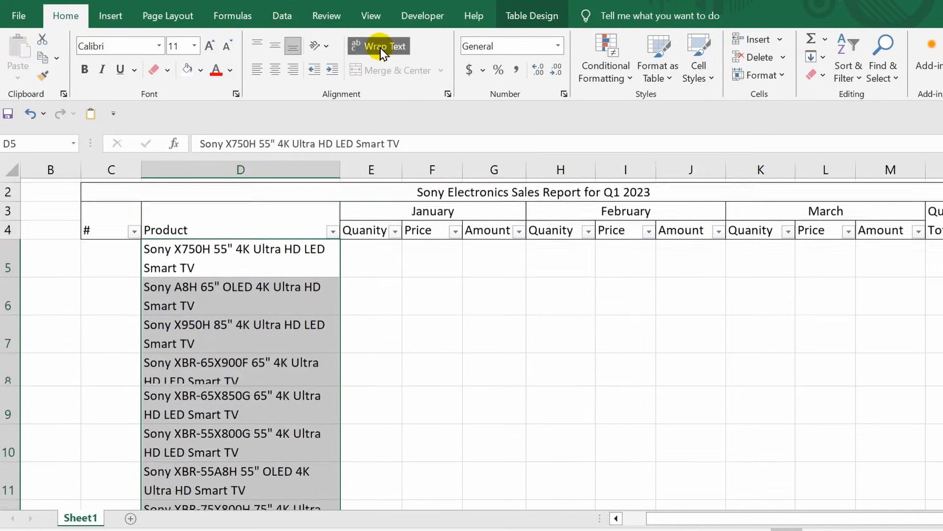
pyautogui.click(432, 386)
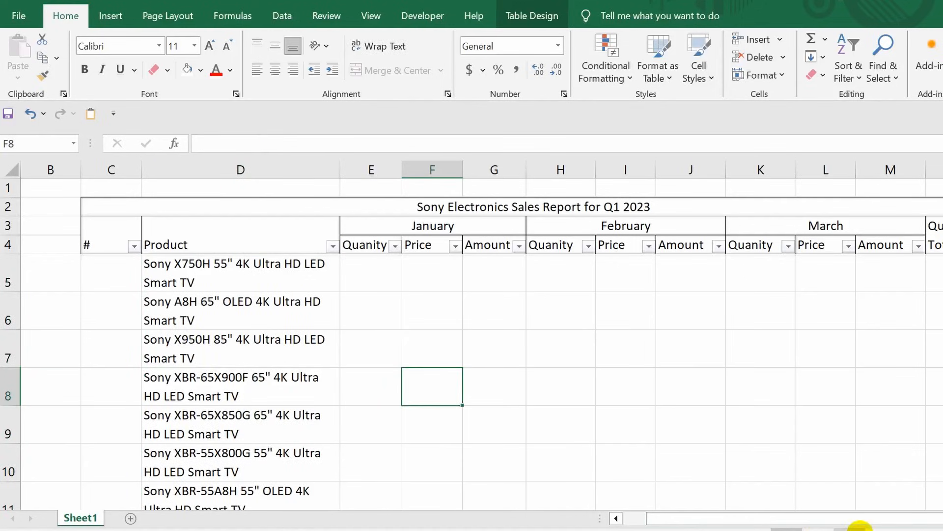
# - Give product rows 5 through 24 one uniform height, slightly taller than two lines of text
pyautogui.scroll(-2, 417, 369)
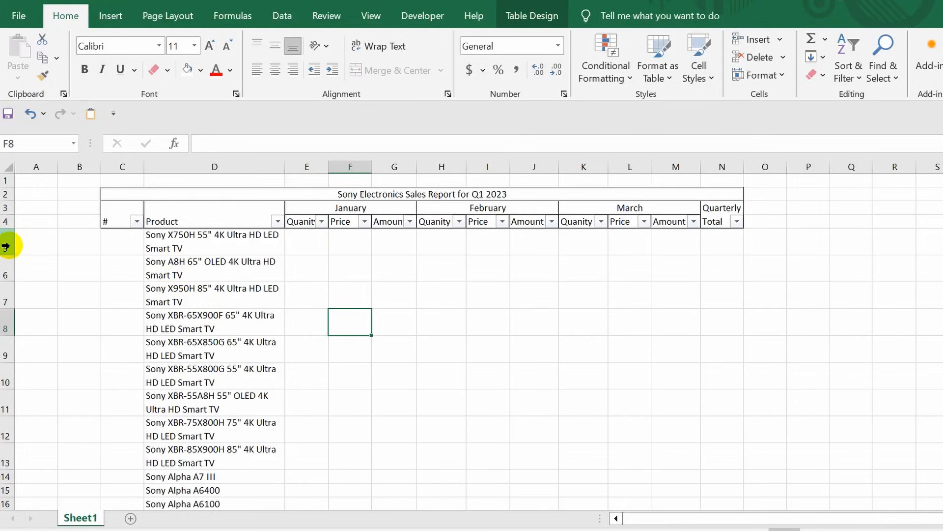
pyautogui.moveTo(6, 247); pyautogui.dragTo(6, 476)
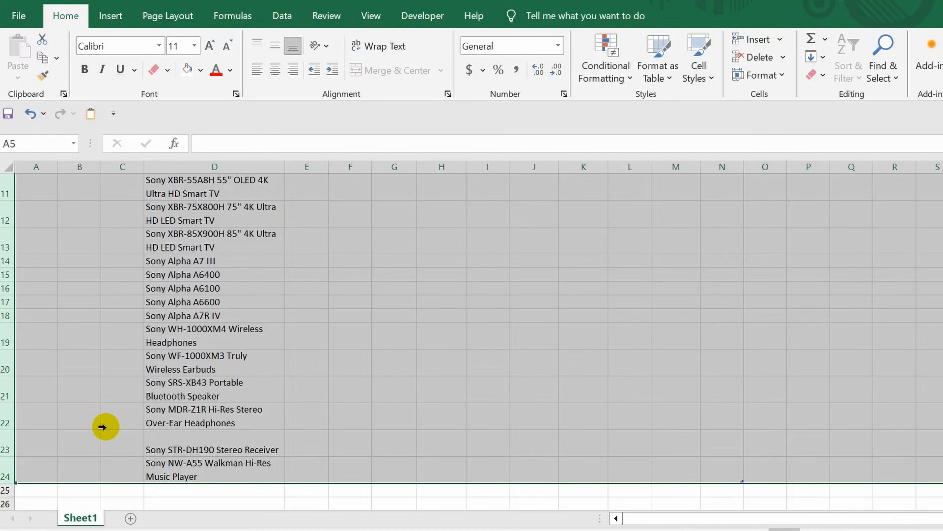
pyautogui.moveTo(5, 430)
pyautogui.mouseDown()
pyautogui.moveTo(6, 450)
pyautogui.moveTo(8, 425)
pyautogui.mouseUp()
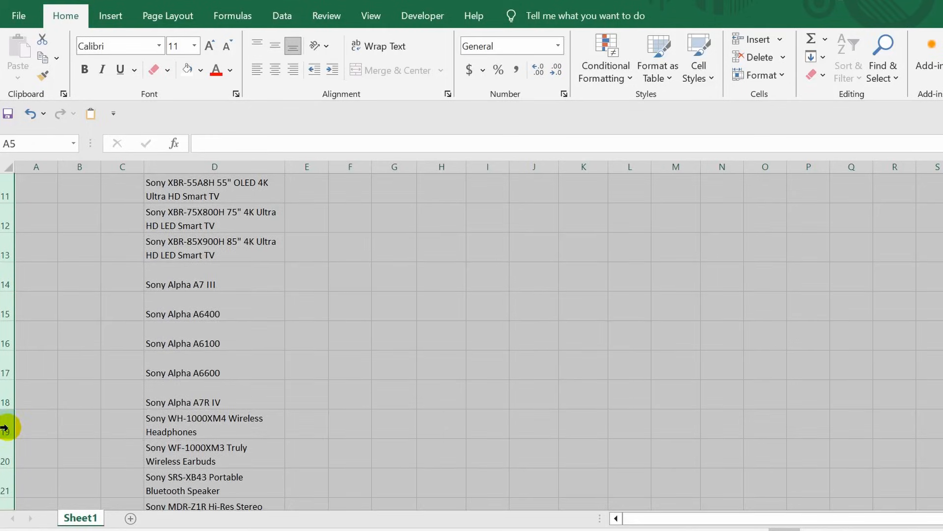
pyautogui.click(251, 343)
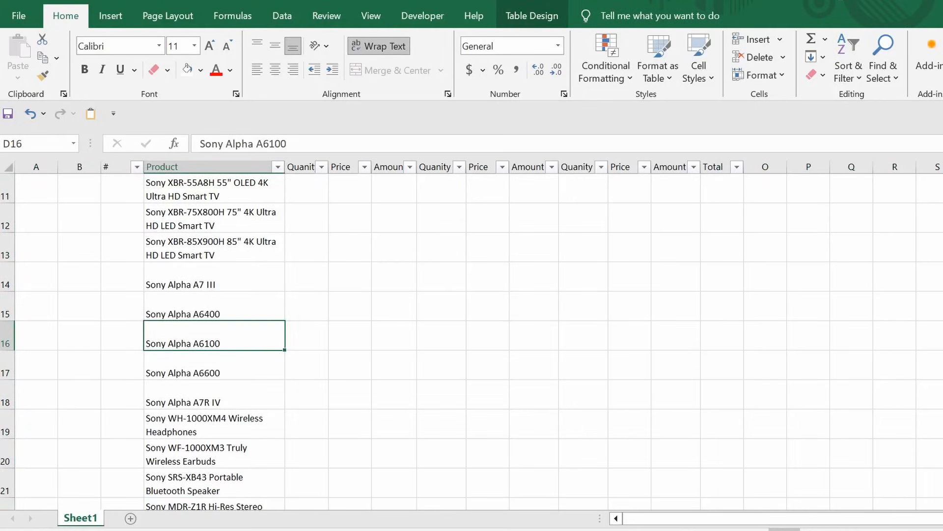
pyautogui.scroll(-1, 923, 468)
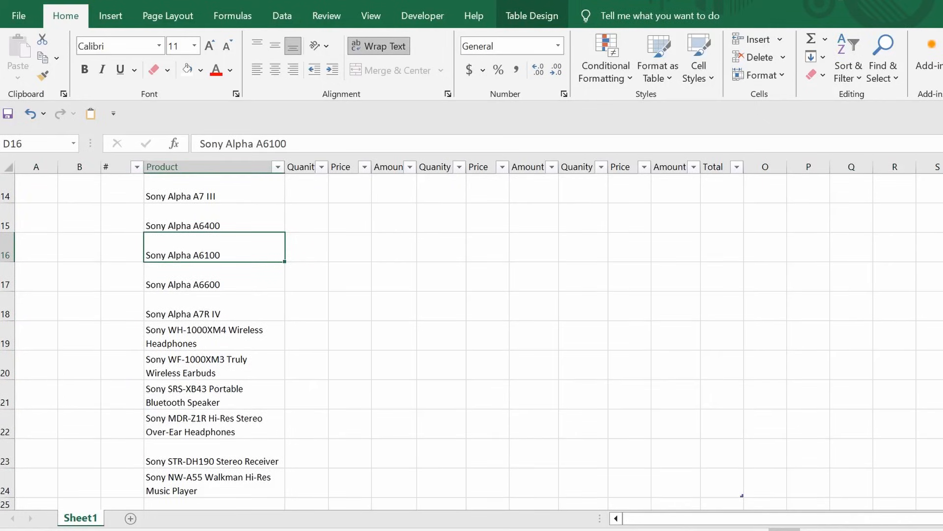
pyautogui.scroll(4, 471, 344)
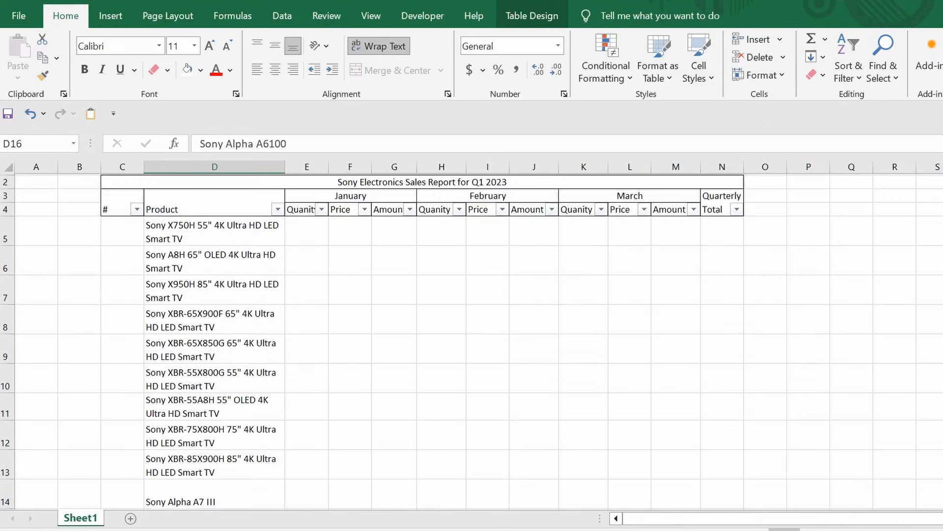
pyautogui.scroll(1, 576, 372)
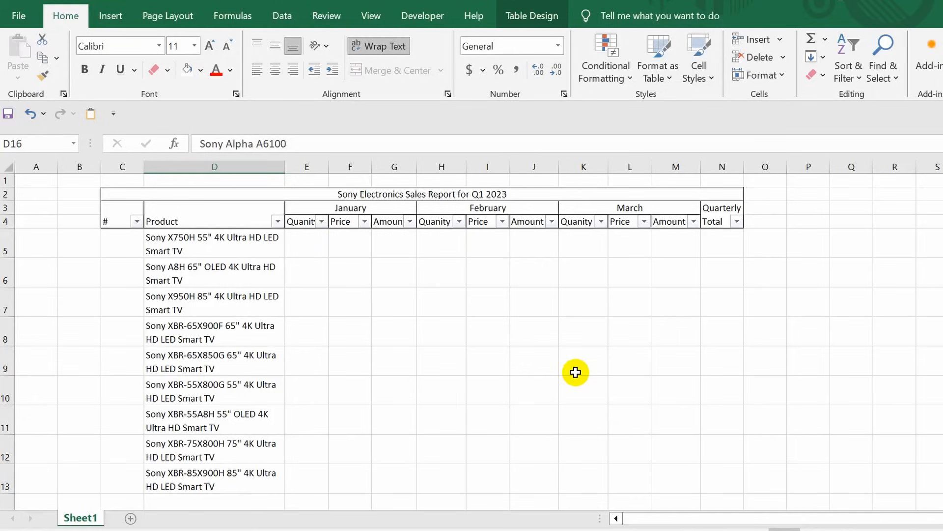
# - Apply all borders to the whole table body below the headings
pyautogui.hotkey('ctrl', 'a')
pyautogui.click(366, 309)
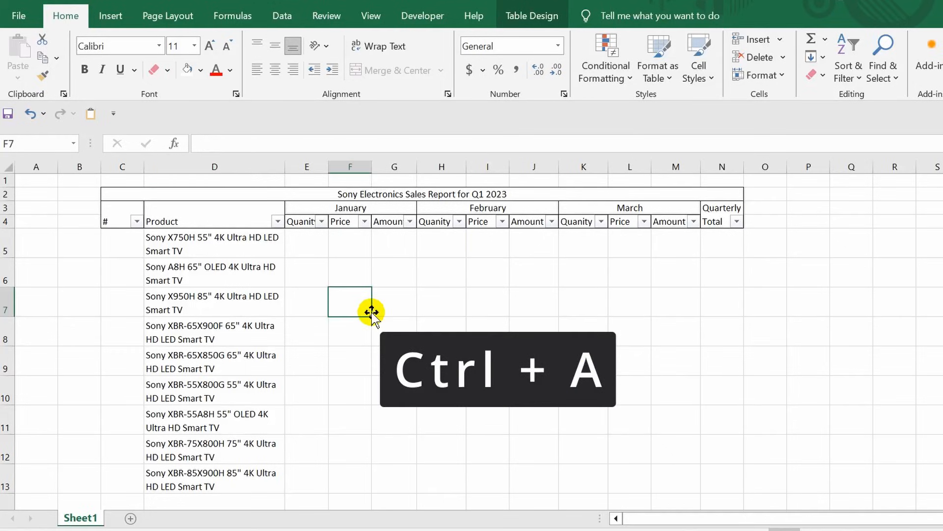
pyautogui.hotkey('ctrl', 'a')
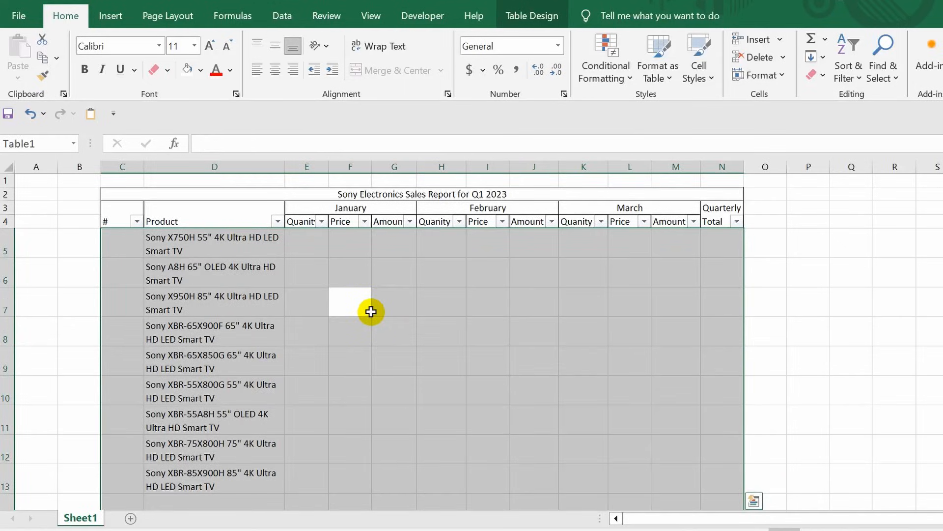
pyautogui.click(167, 70)
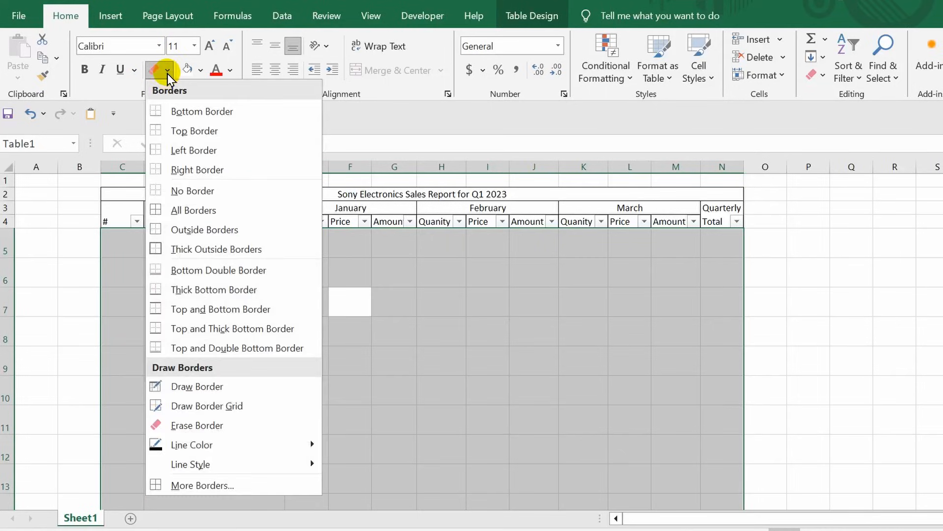
pyautogui.click(163, 205)
pyautogui.click(193, 241)
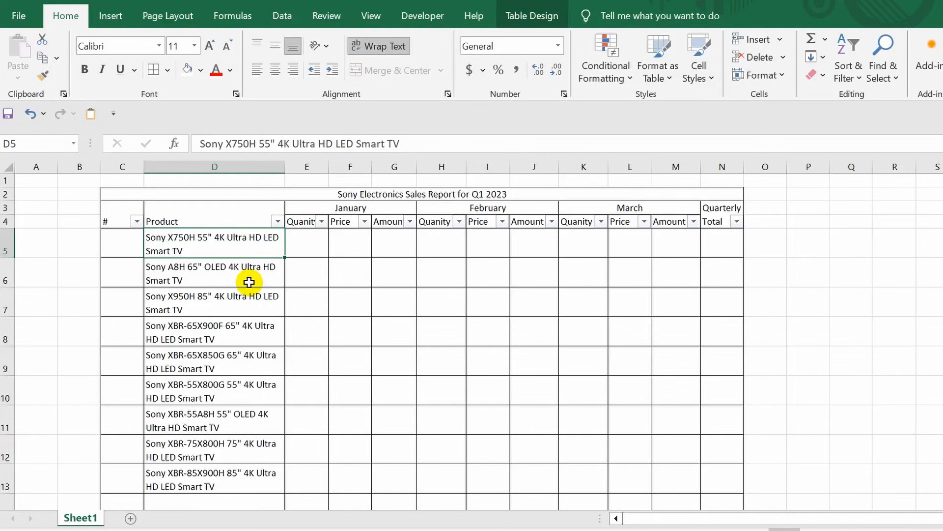
# - Increase the height of title row 2 to about three times its size and heading rows 3 and 4 to about double
pyautogui.moveTo(4, 200); pyautogui.dragTo(4, 231)
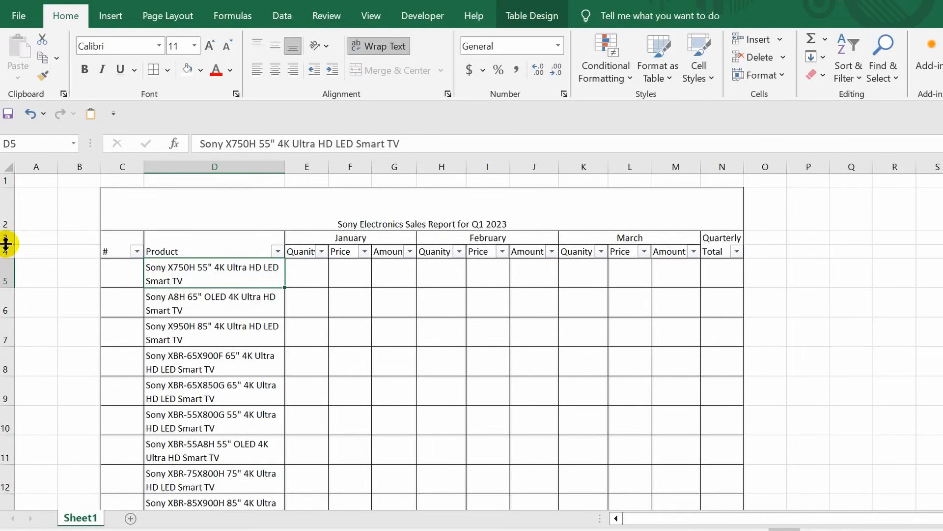
pyautogui.moveTo(6, 243); pyautogui.dragTo(3, 290)
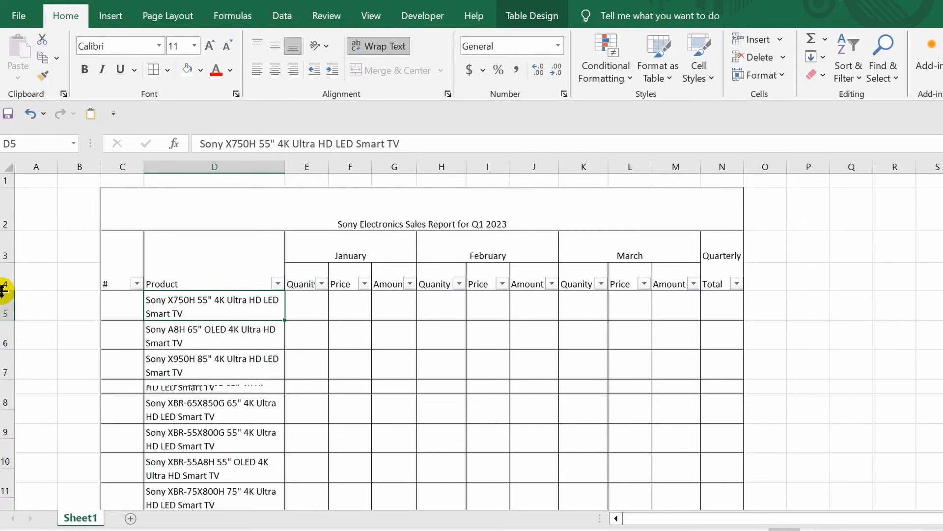
# - Slightly reduce the heights of rows 2 to 4 and widen columns E through N equally so their headings fit
pyautogui.moveTo(5, 230); pyautogui.dragTo(5, 224)
pyautogui.moveTo(4, 259); pyautogui.dragTo(7, 276)
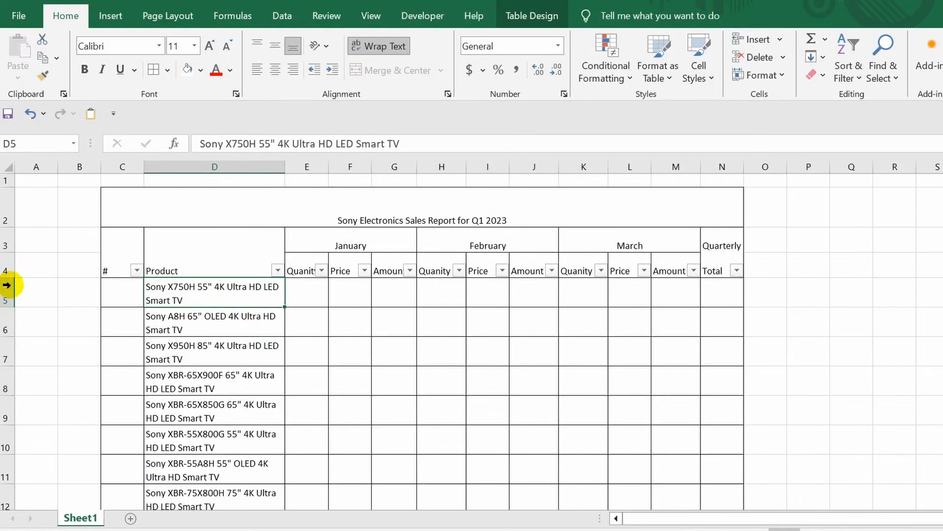
pyautogui.moveTo(309, 167)
pyautogui.mouseDown()
pyautogui.moveTo(721, 166)
pyautogui.moveTo(701, 164)
pyautogui.moveTo(709, 164)
pyautogui.mouseUp()
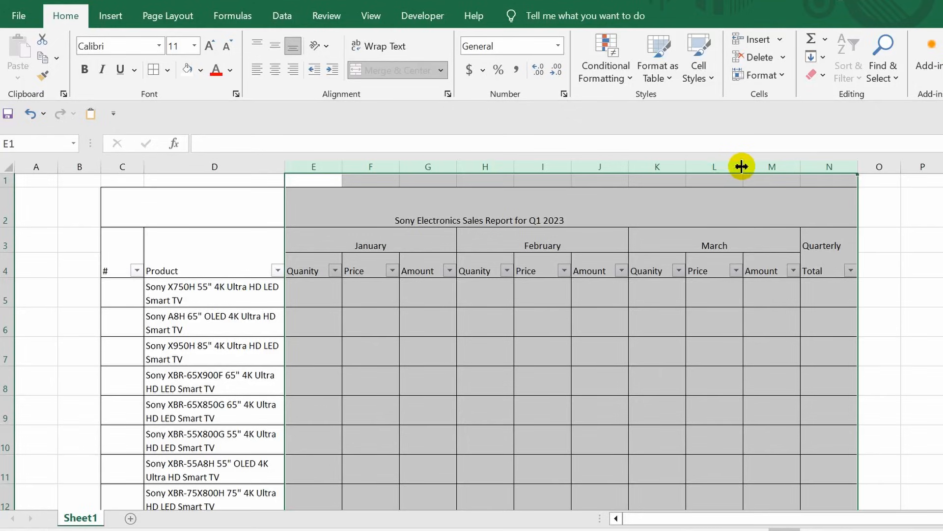
pyautogui.moveTo(742, 164); pyautogui.dragTo(745, 163)
pyautogui.click(345, 403)
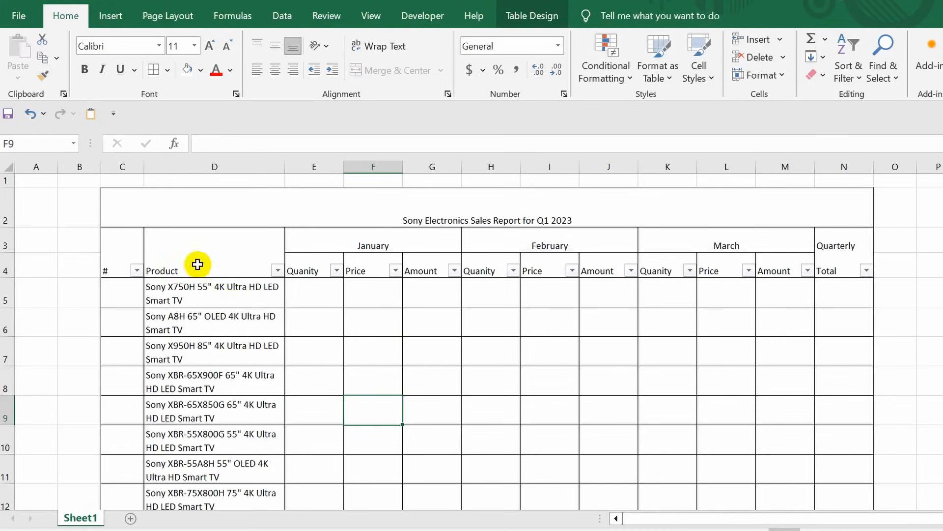
# - Set the font size of the headings in C3:N4 to 14
pyautogui.moveTo(114, 241); pyautogui.dragTo(825, 254)
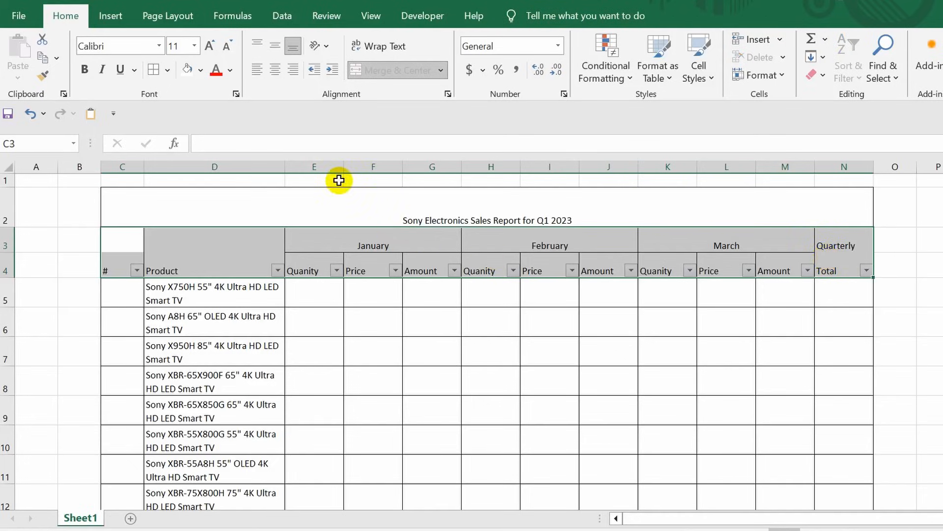
pyautogui.click(194, 45)
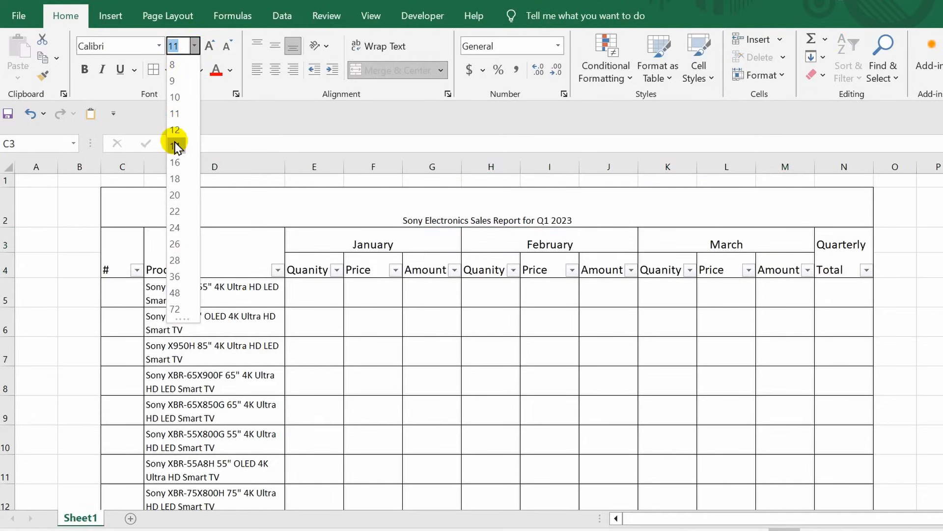
pyautogui.click(176, 146)
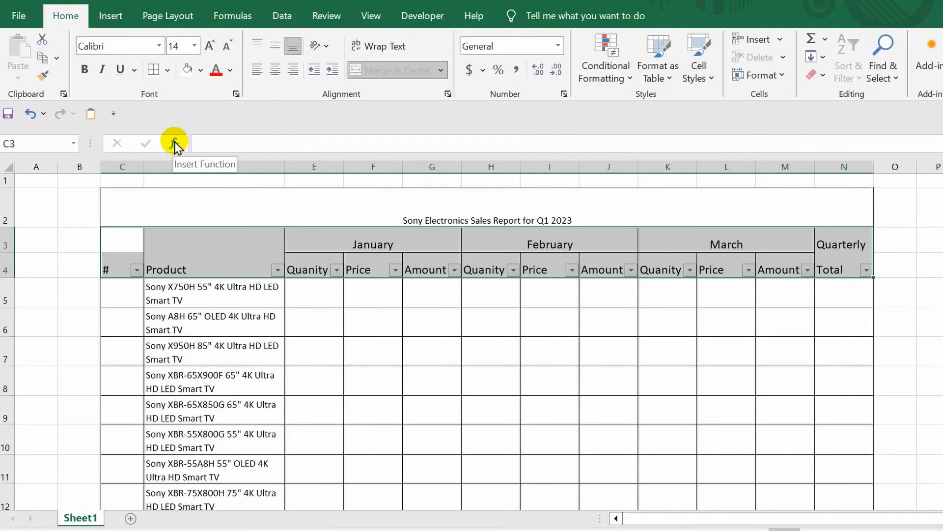
# - Format the report title in row 2 as 16-point bold text on a medium-light green fill
pyautogui.click(219, 198)
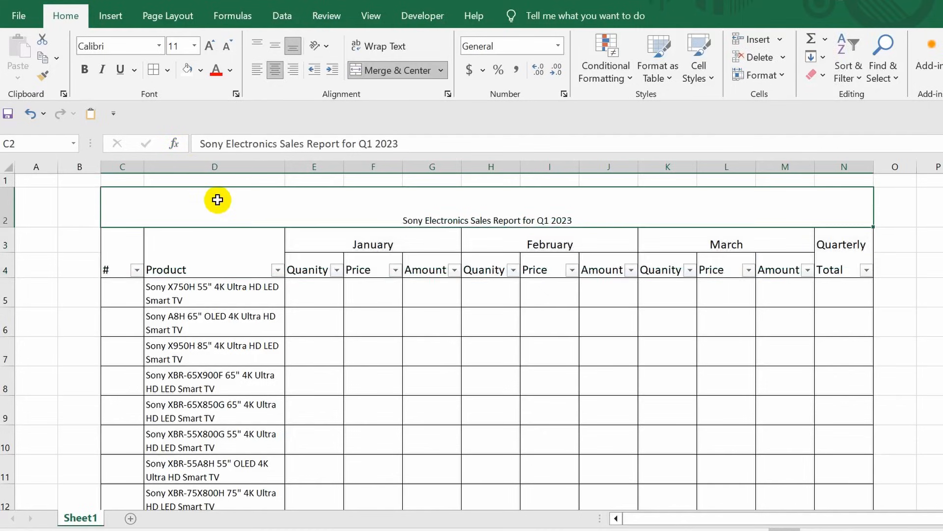
pyautogui.click(194, 49)
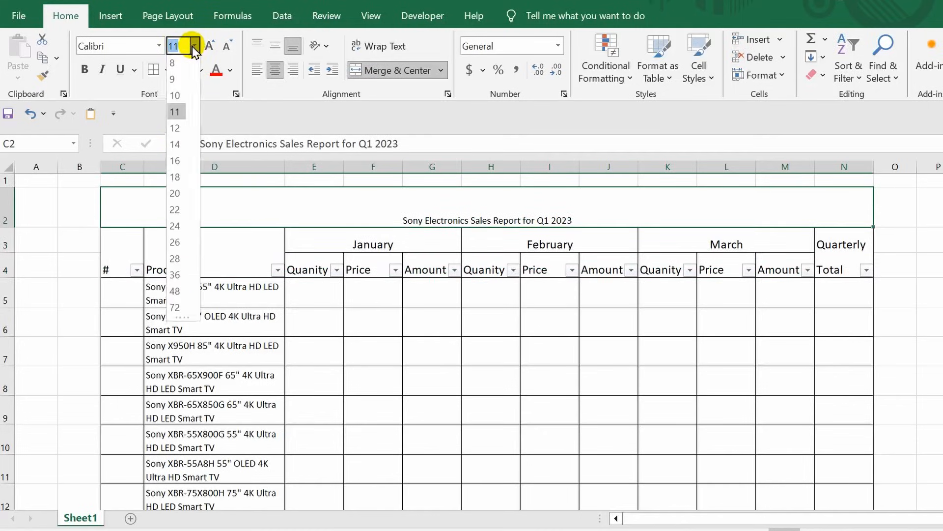
pyautogui.click(176, 162)
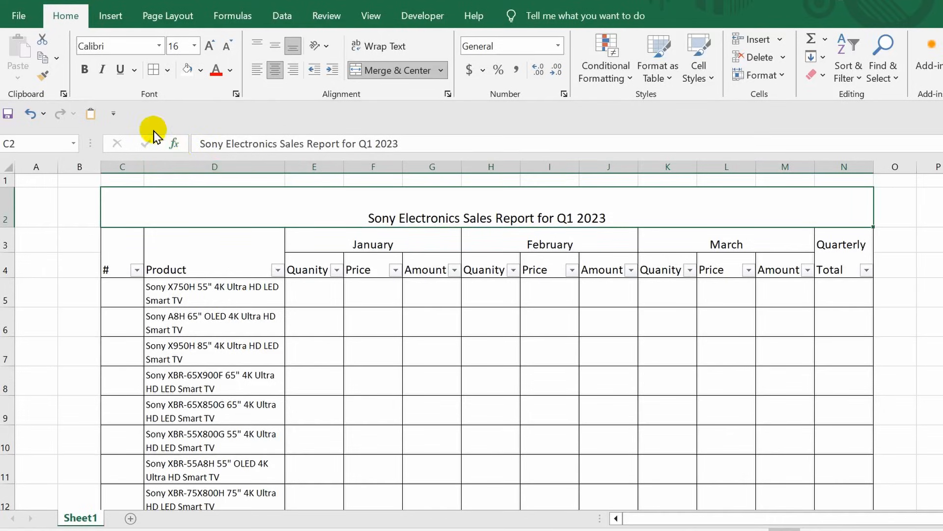
pyautogui.click(85, 70)
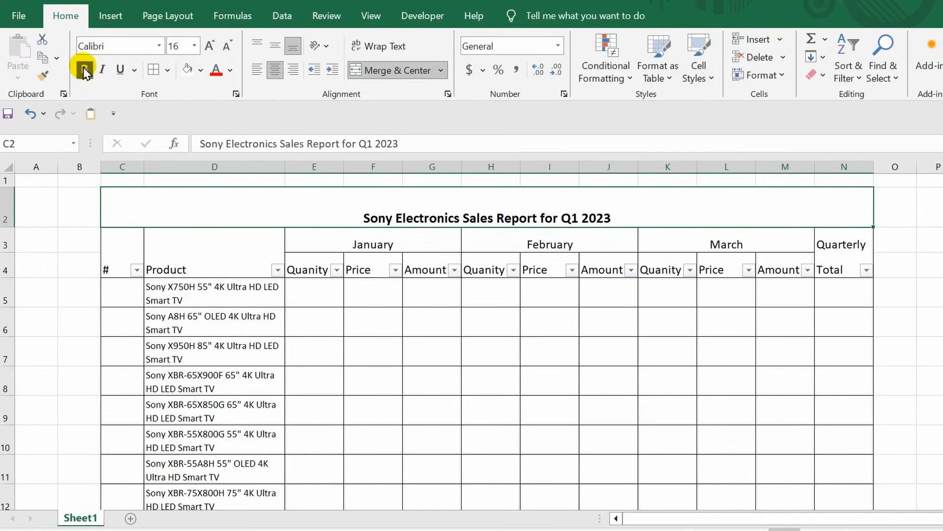
pyautogui.click(201, 70)
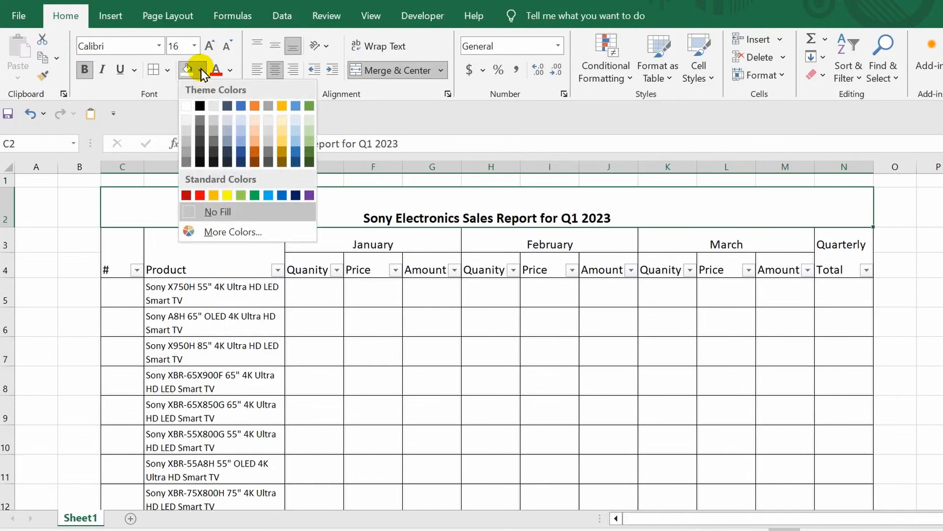
pyautogui.click(311, 141)
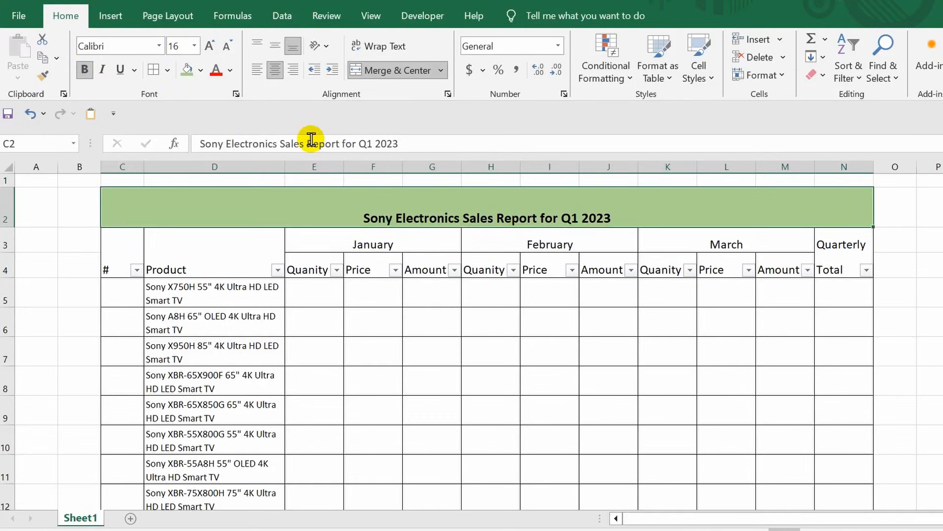
# - Fill the headings in C3:N4 with light gold and center the # heading in C4
pyautogui.moveTo(125, 244); pyautogui.dragTo(838, 265)
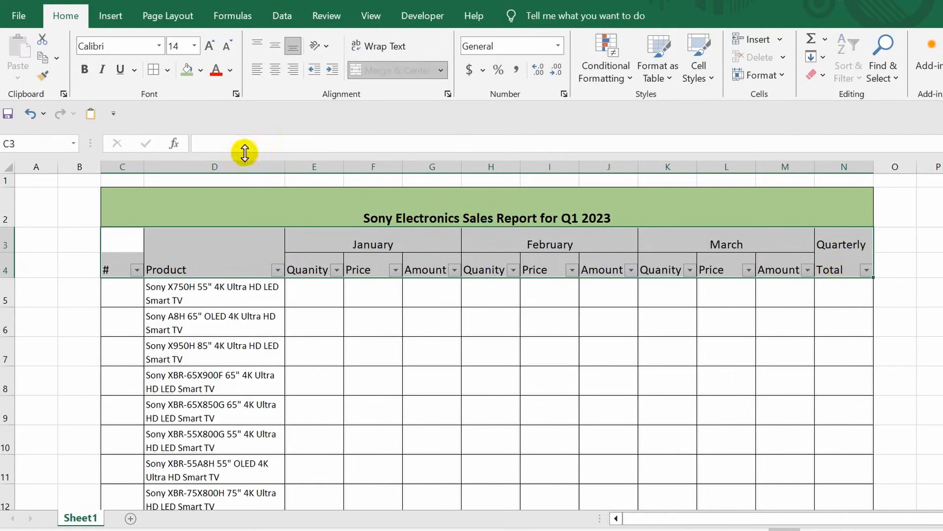
pyautogui.click(200, 70)
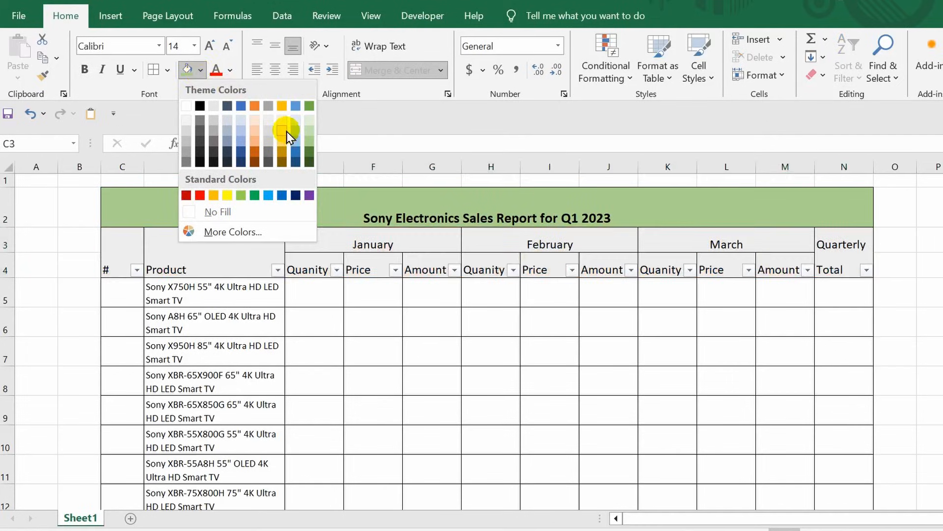
pyautogui.click(282, 131)
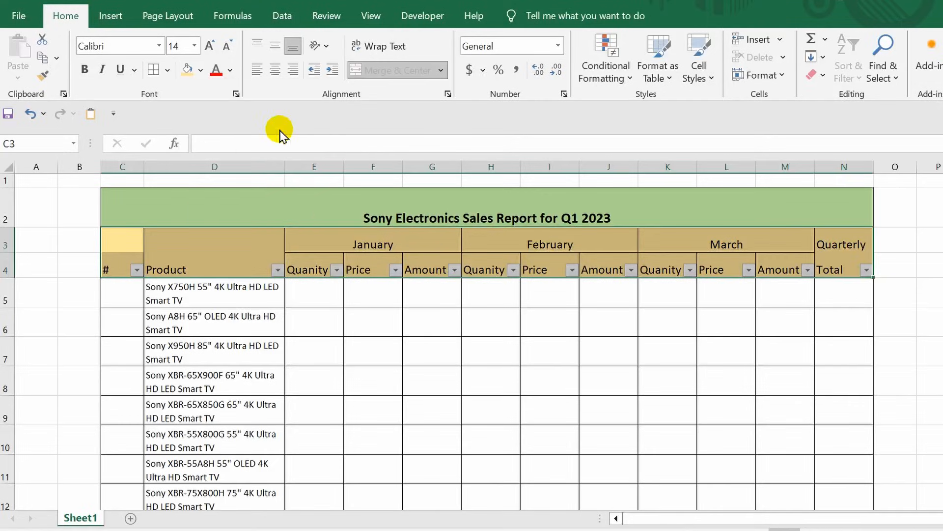
pyautogui.click(118, 271)
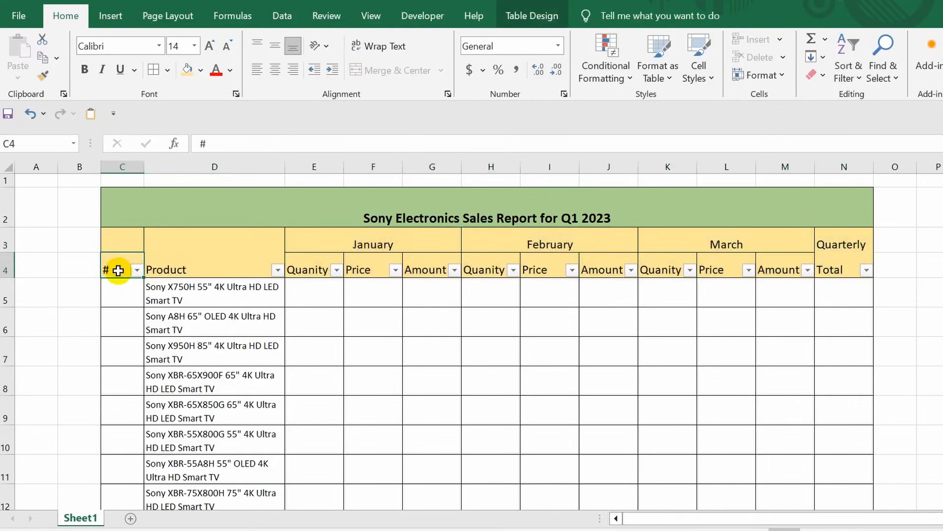
pyautogui.click(276, 71)
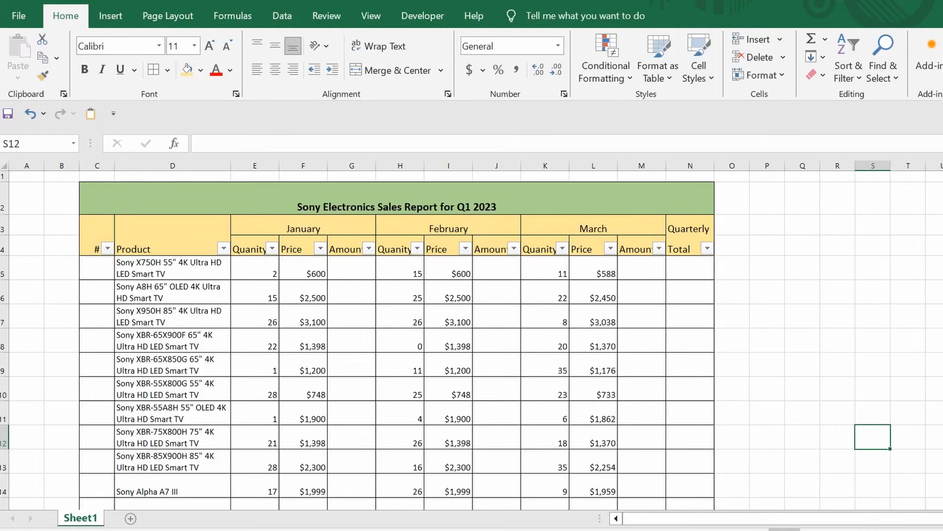
# - Apply double-line borders to the left and right edges of the January block, from its heading in row 3 down to row 24
pyautogui.scroll(-1, 246, 215)
pyautogui.moveTo(246, 214); pyautogui.dragTo(348, 233)
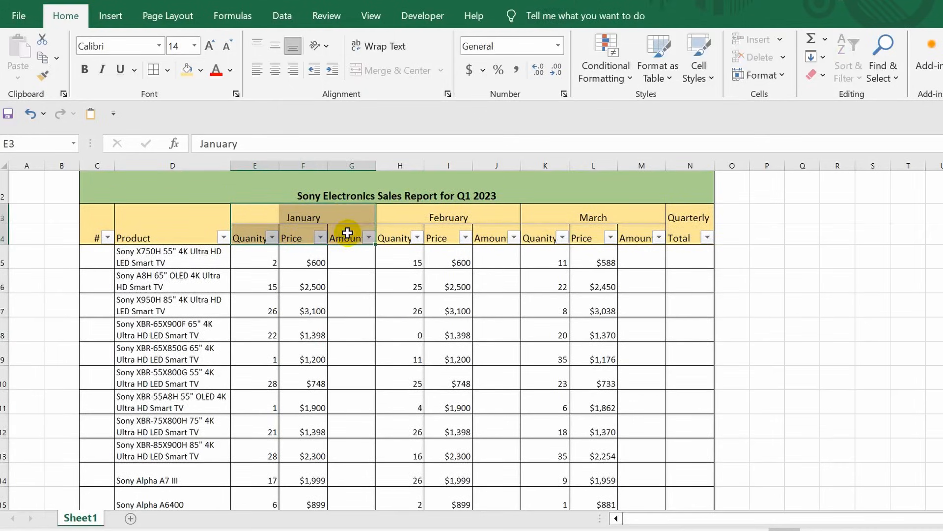
pyautogui.hotkey('ctrl', 'shift', 'Down')
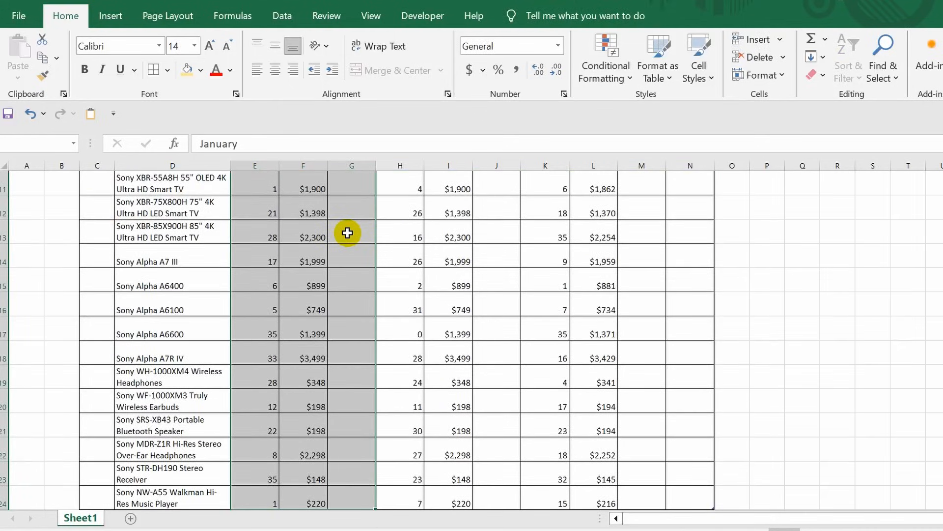
pyautogui.scroll(3, 347, 233)
pyautogui.hotkey('ctrl', '1')
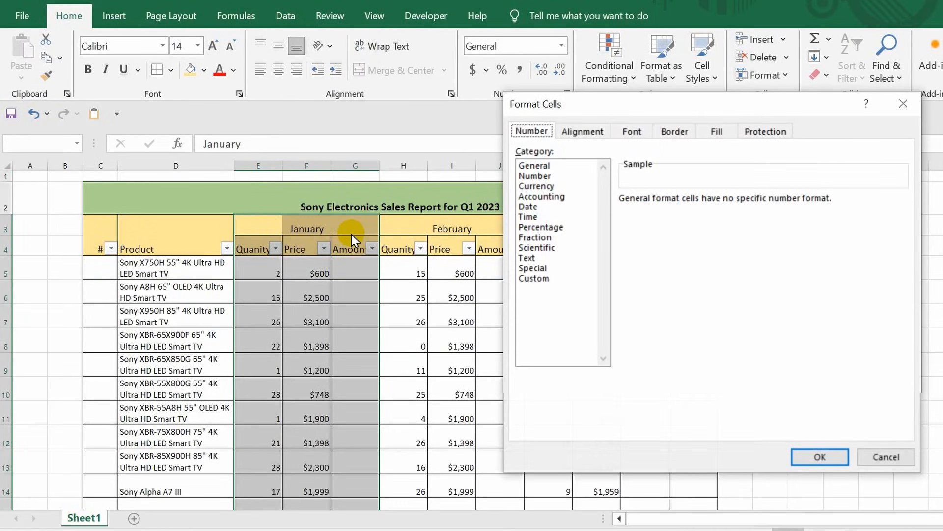
pyautogui.click(677, 131)
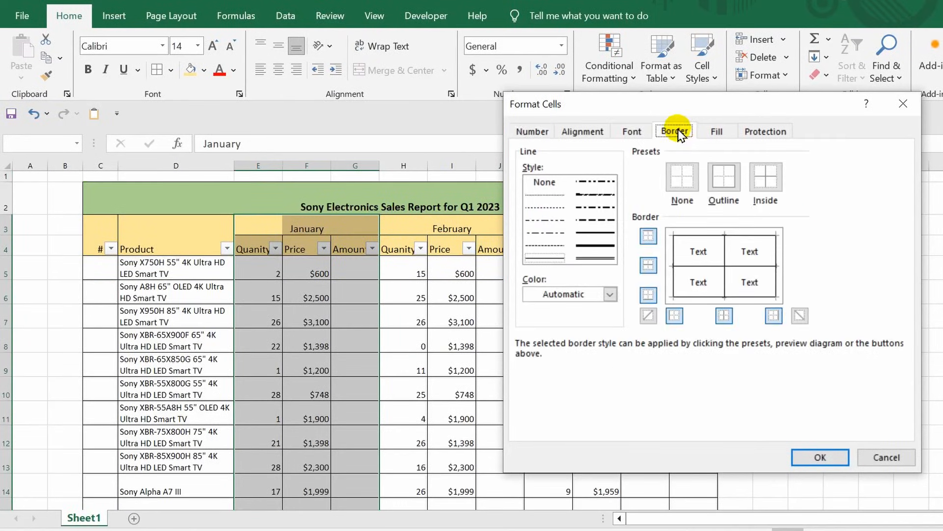
pyautogui.click(594, 259)
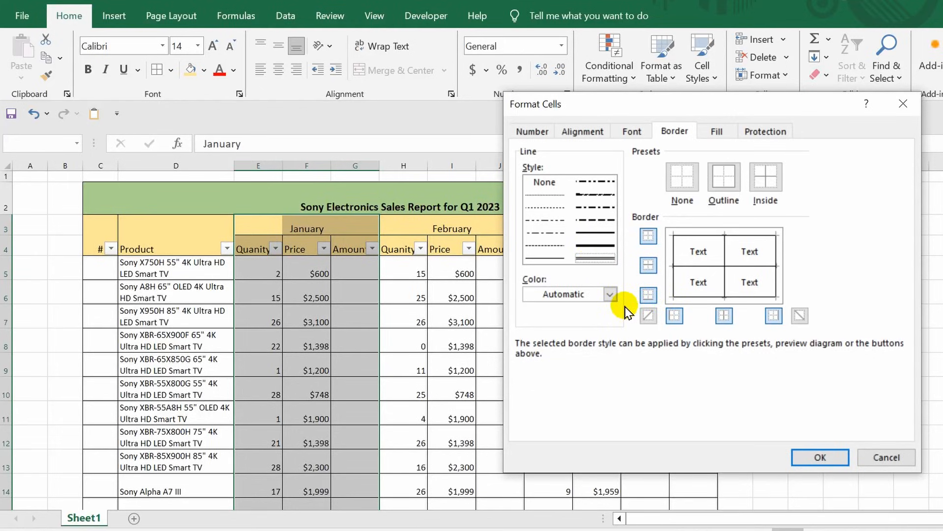
pyautogui.click(675, 315)
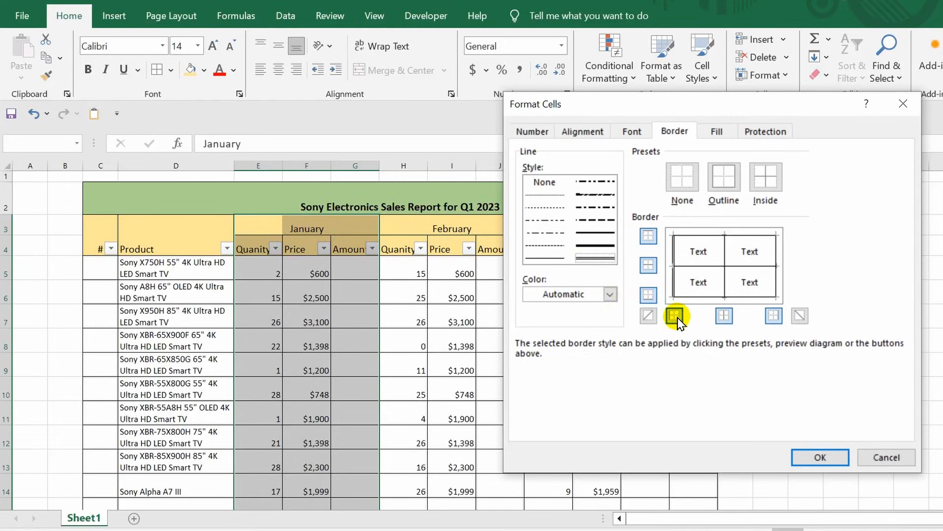
pyautogui.click(774, 315)
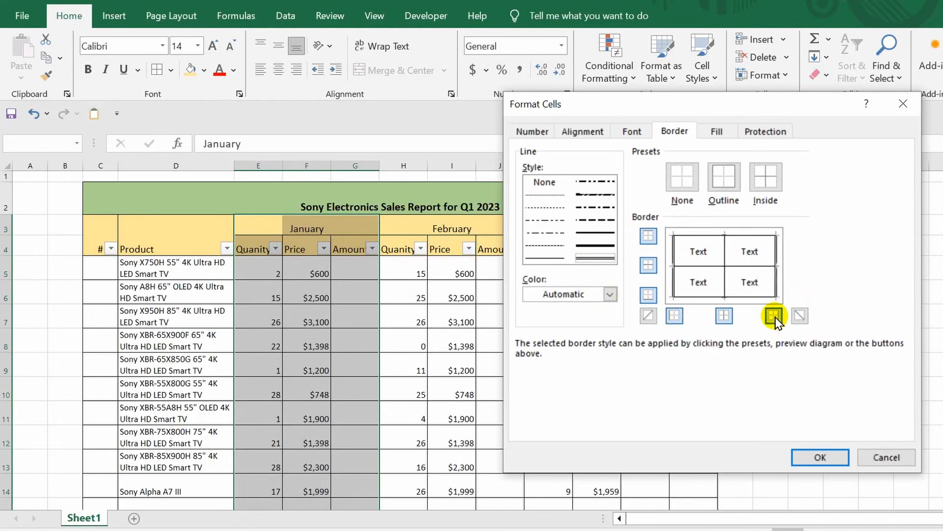
pyautogui.click(820, 458)
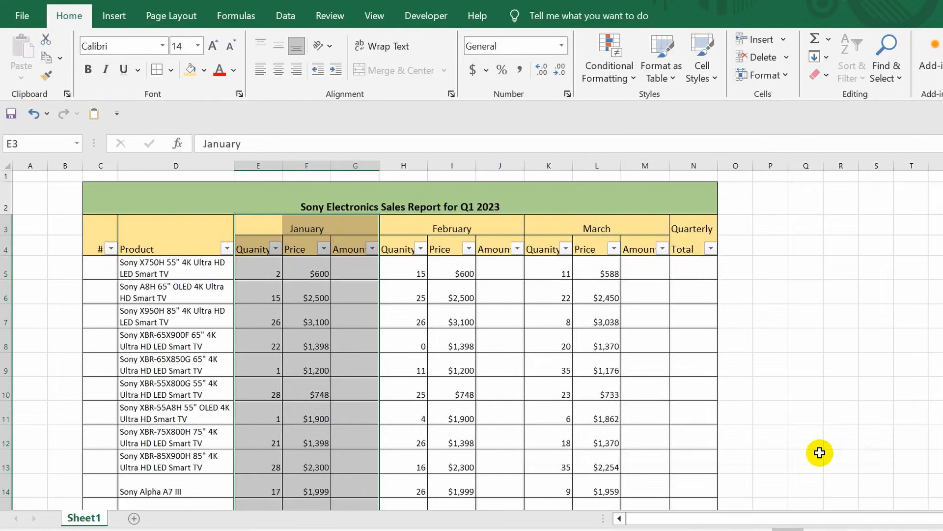
# - Copy the January block's formatting onto the February and March blocks with Format Painter
pyautogui.click(46, 77)
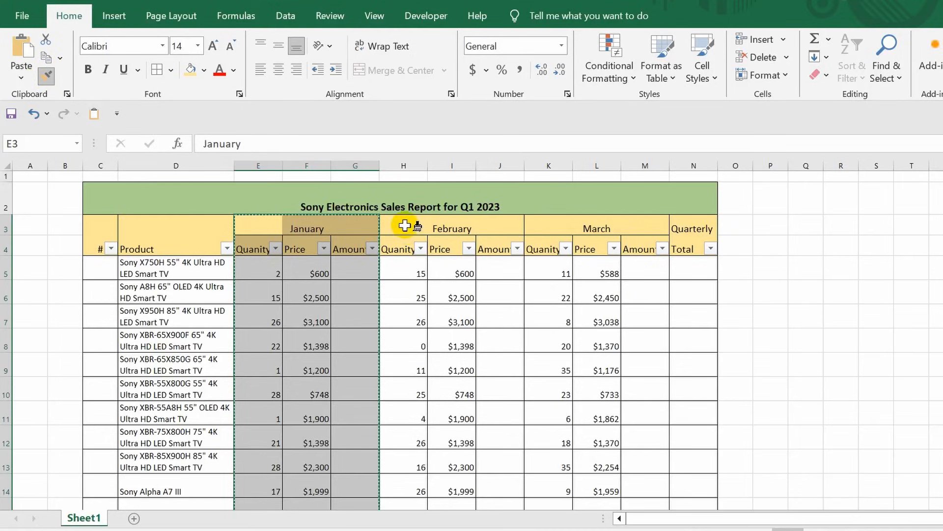
pyautogui.moveTo(407, 226); pyautogui.dragTo(463, 237)
pyautogui.moveTo(542, 225); pyautogui.dragTo(609, 240)
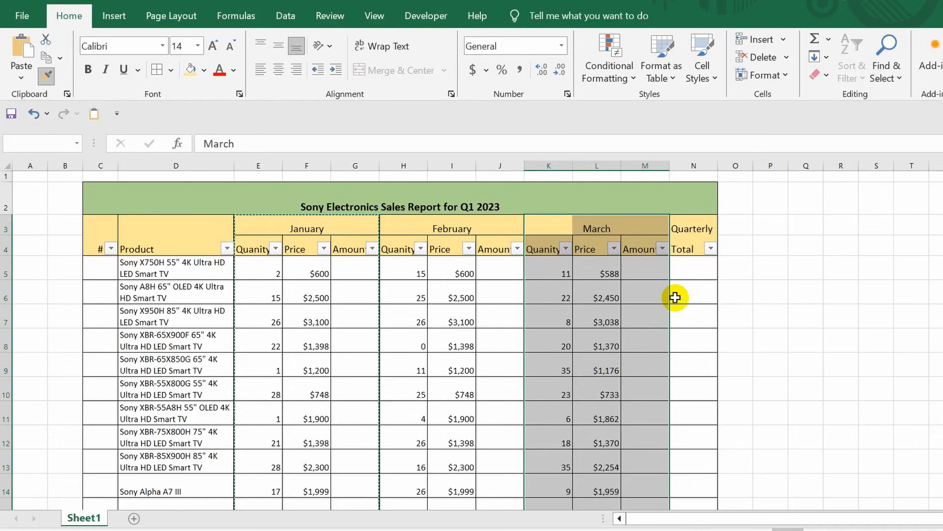
pyautogui.press('Escape')
pyautogui.click(810, 324)
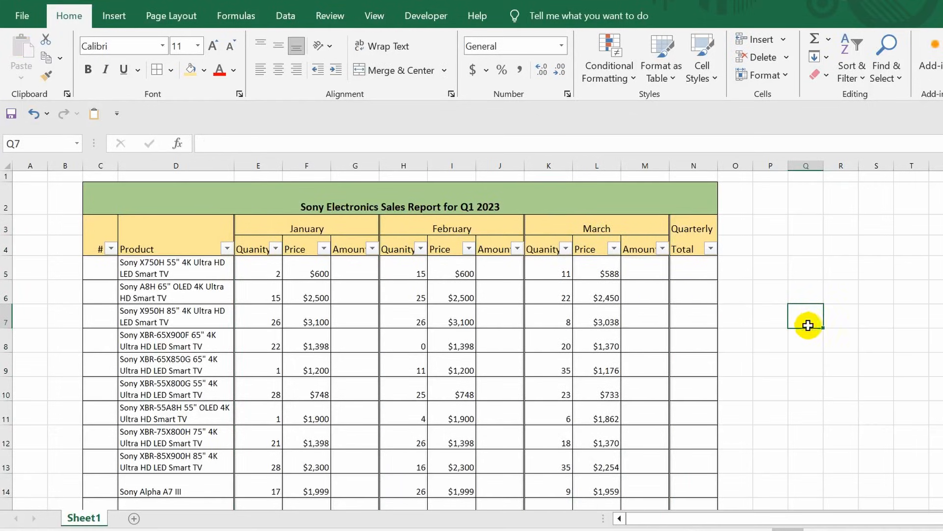
pyautogui.scroll(-3, 809, 323)
pyautogui.scroll(-1, 472, 339)
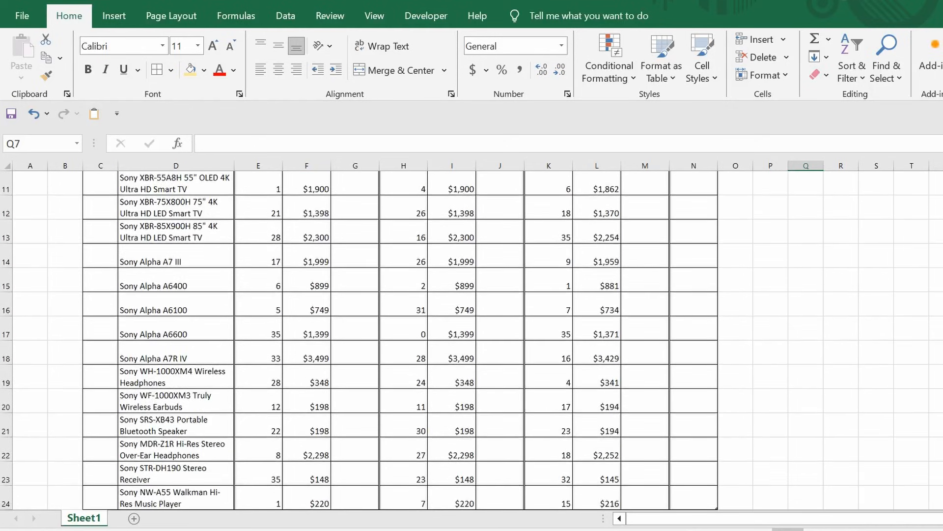
pyautogui.scroll(4, 938, 347)
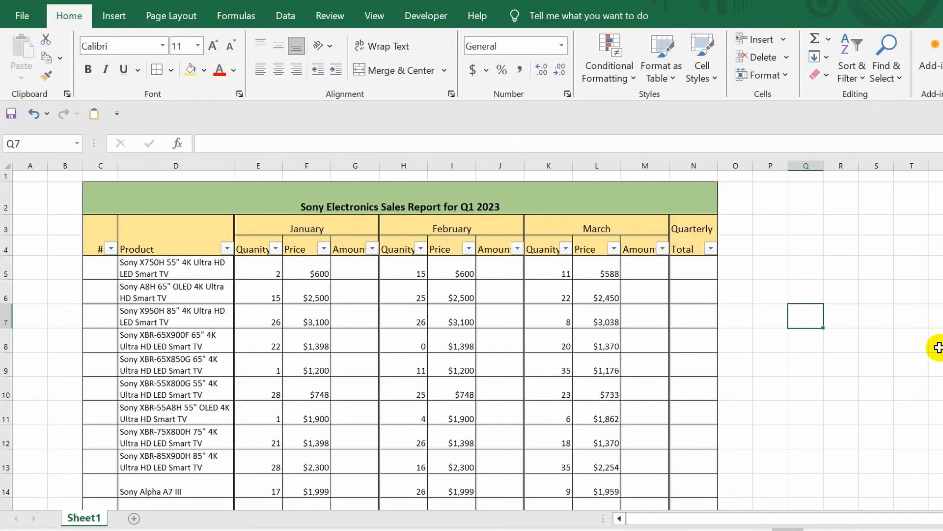
pyautogui.click(361, 275)
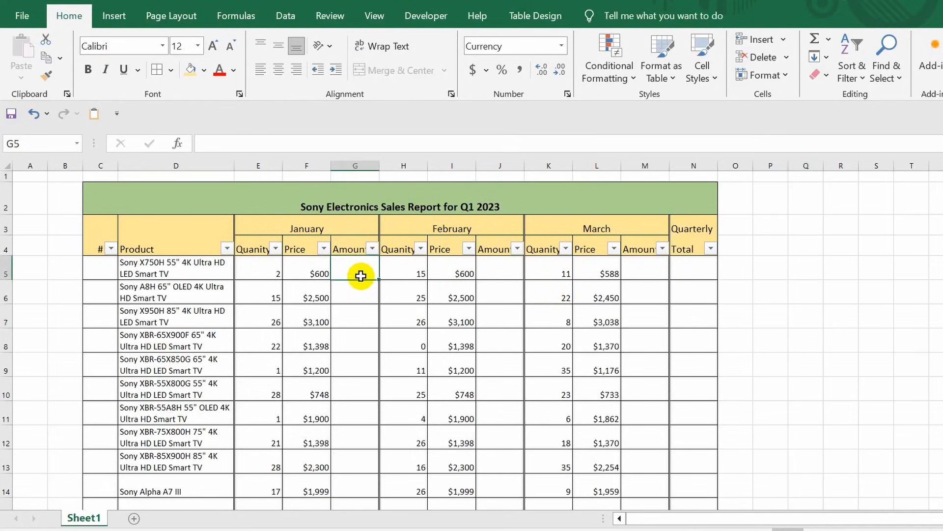
pyautogui.write('=')
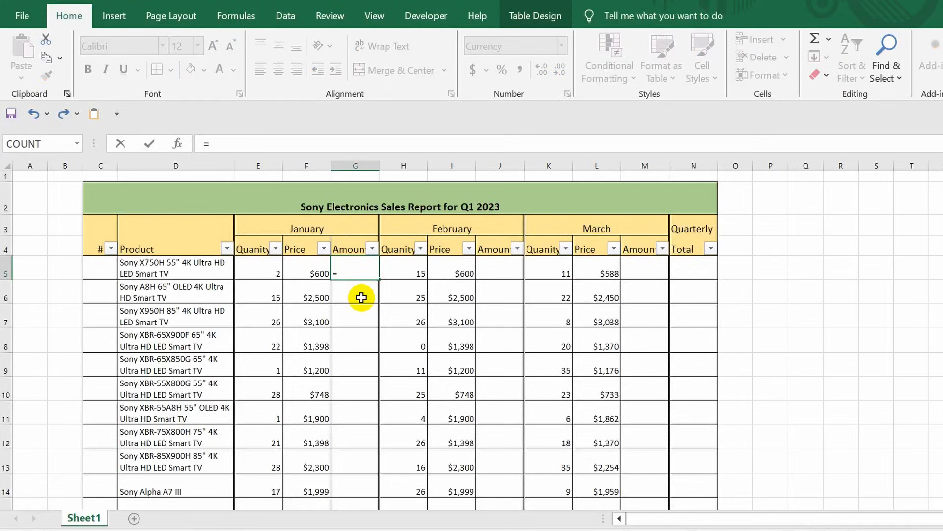
pyautogui.click(260, 271)
pyautogui.write('*')
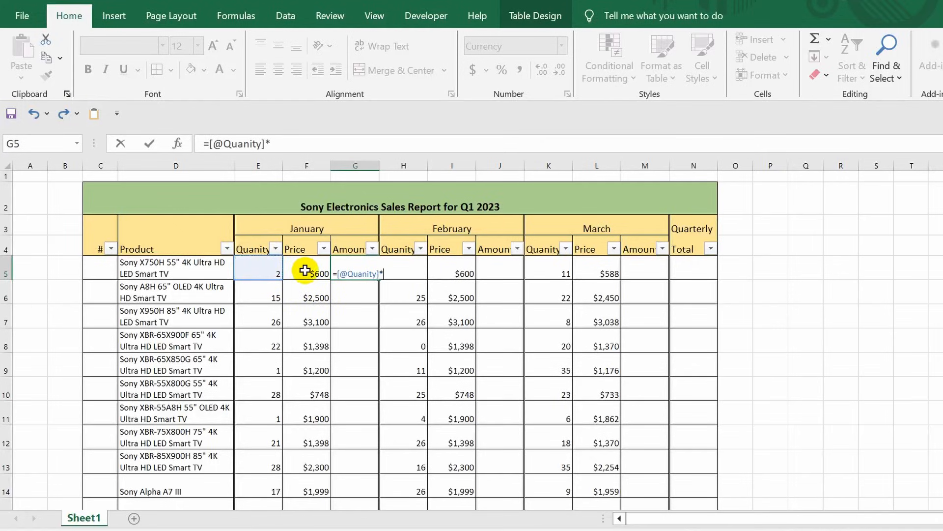
pyautogui.click(305, 270)
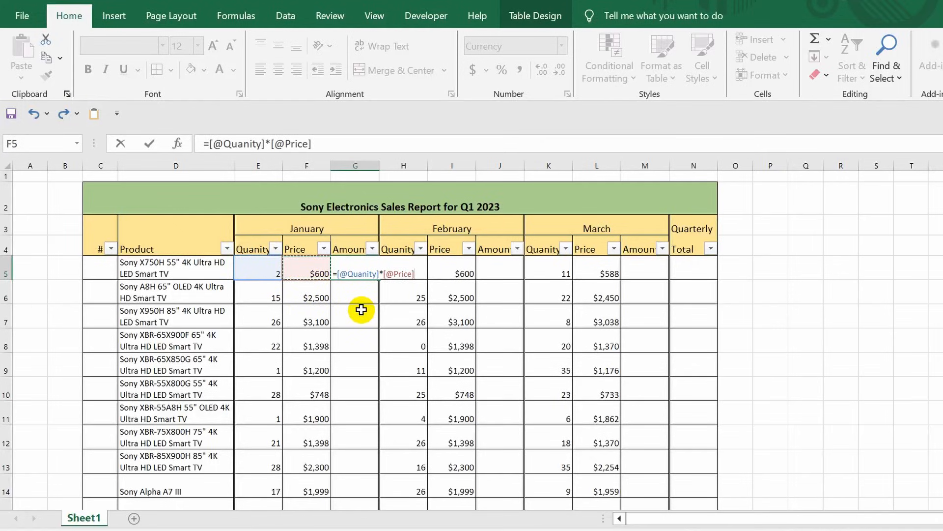
pyautogui.press('Return')
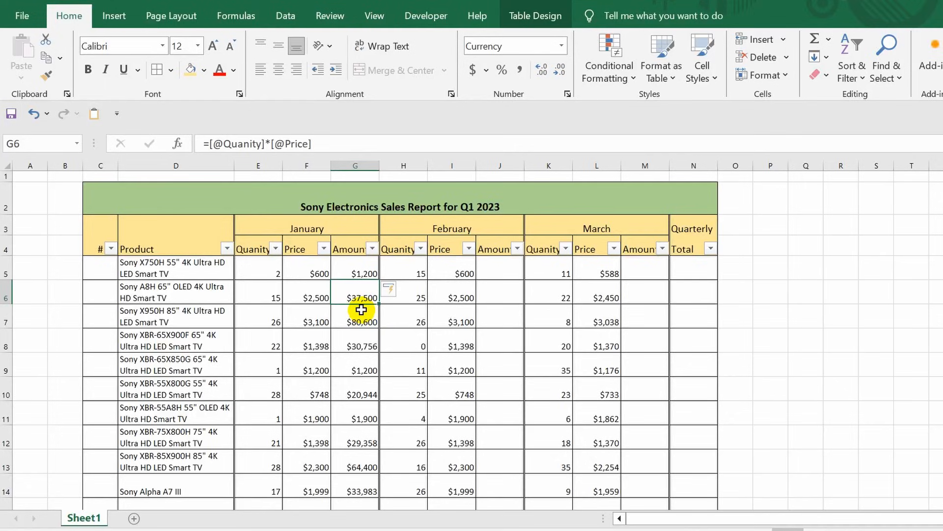
# - Copy the January Amount formula from G5 into the February and March Amount cells J5 and M5
pyautogui.press('Up')
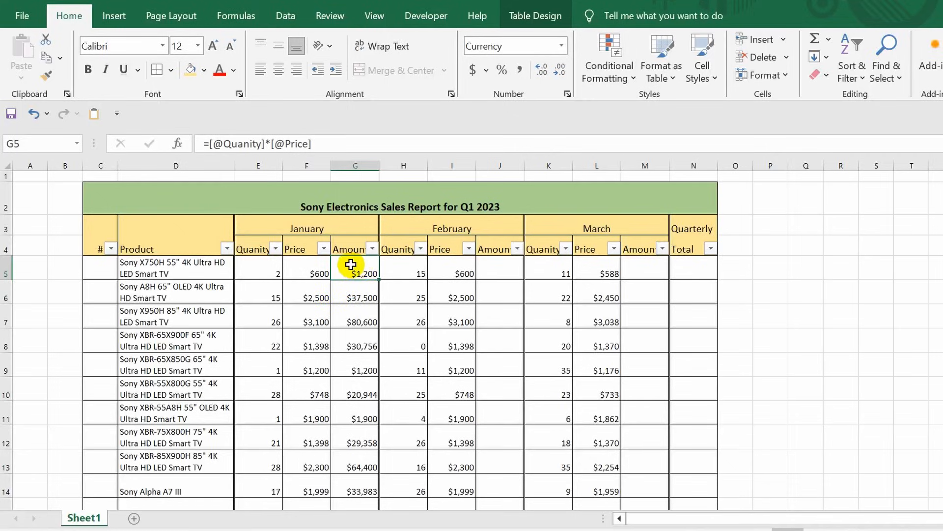
pyautogui.hotkey('ctrl', 'c')
pyautogui.click(497, 266)
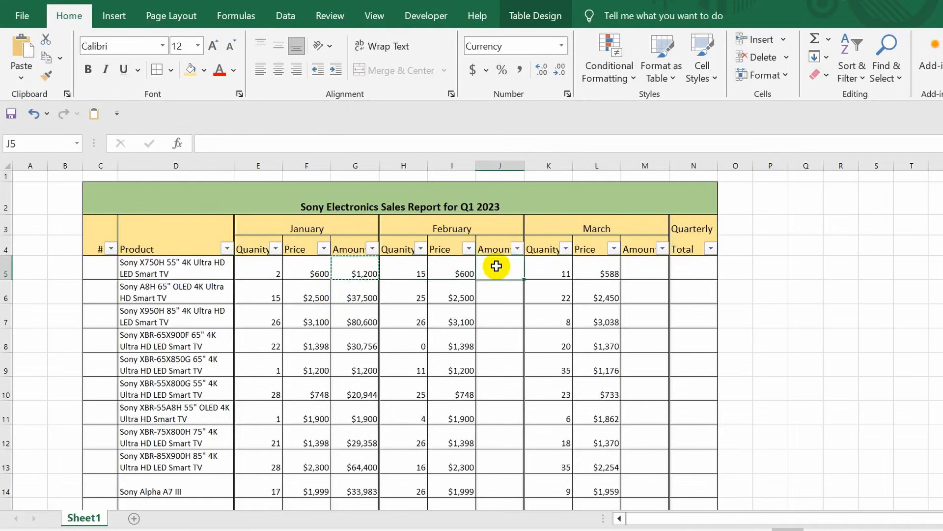
pyautogui.keyDown('ctrl'); pyautogui.click(638, 266); pyautogui.keyUp('ctrl')
pyautogui.hotkey('ctrl', 'v')
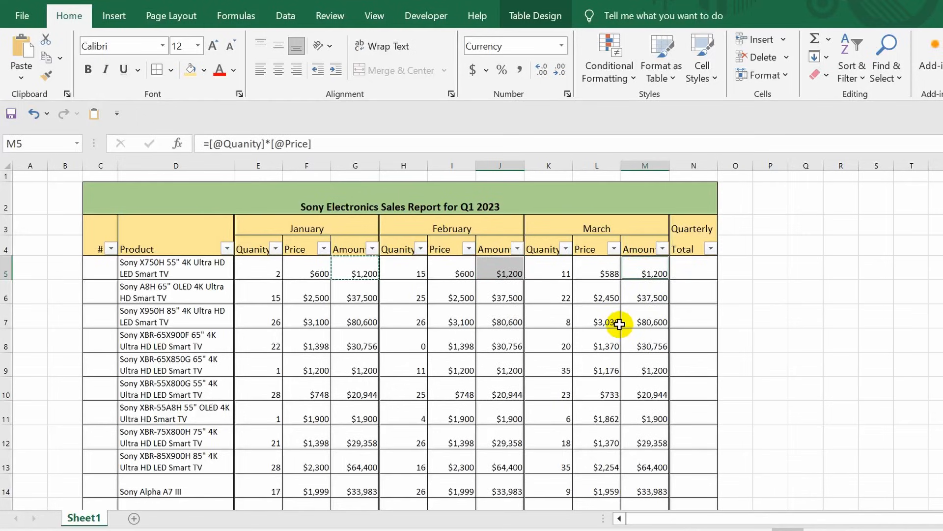
pyautogui.click(630, 354)
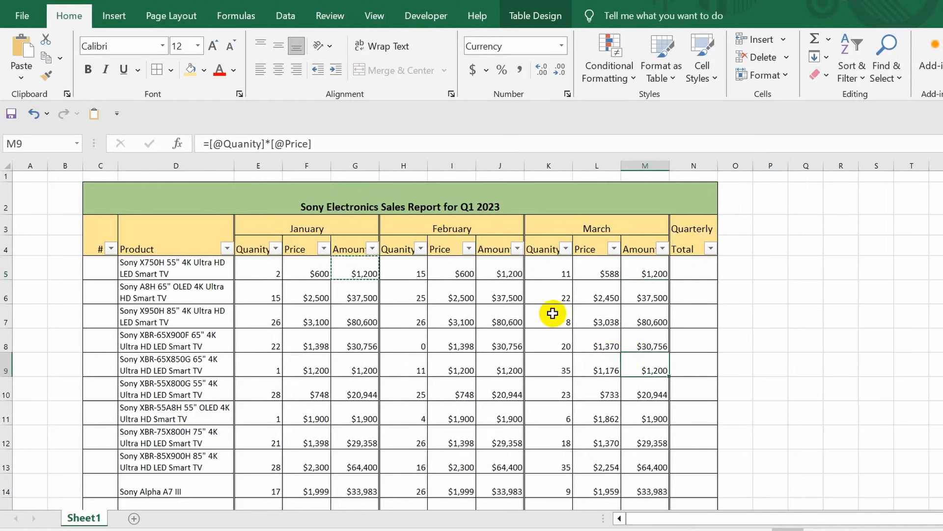
# - Inspect which cells the pasted Amount formulas in J5 and M5 refer to
pyautogui.click(496, 265)
pyautogui.doubleClick(496, 265)
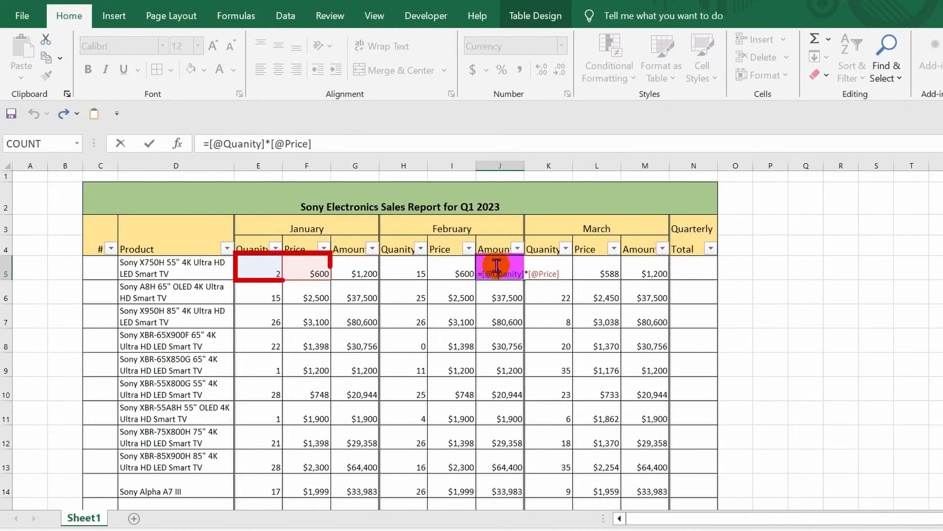
pyautogui.click(639, 268)
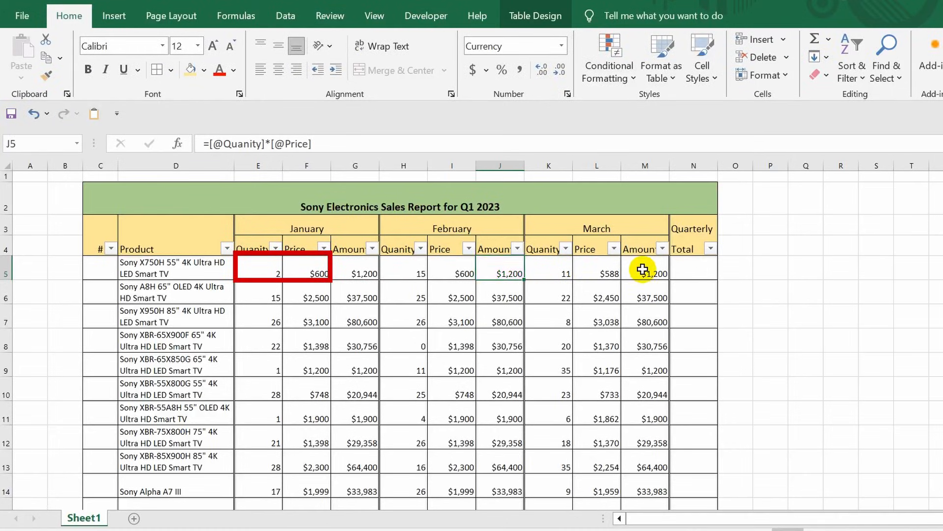
pyautogui.doubleClick(643, 269)
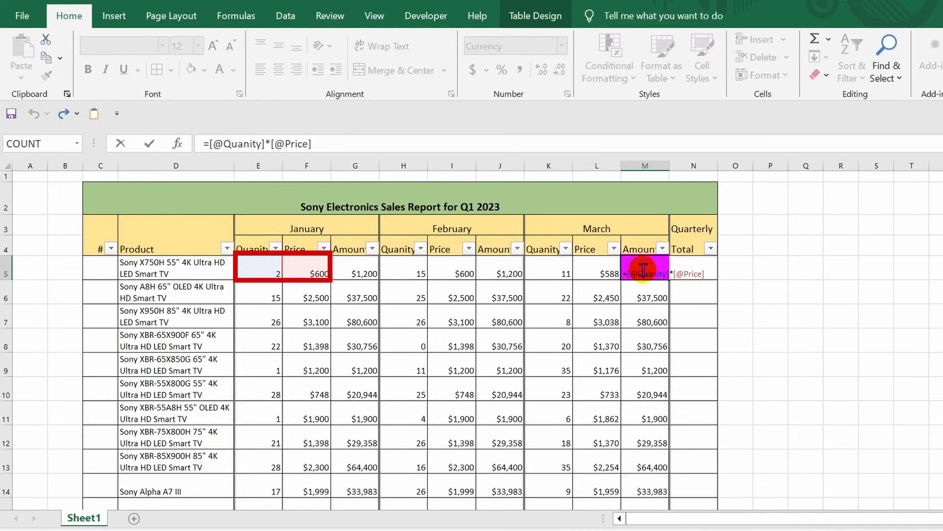
pyautogui.press('Escape')
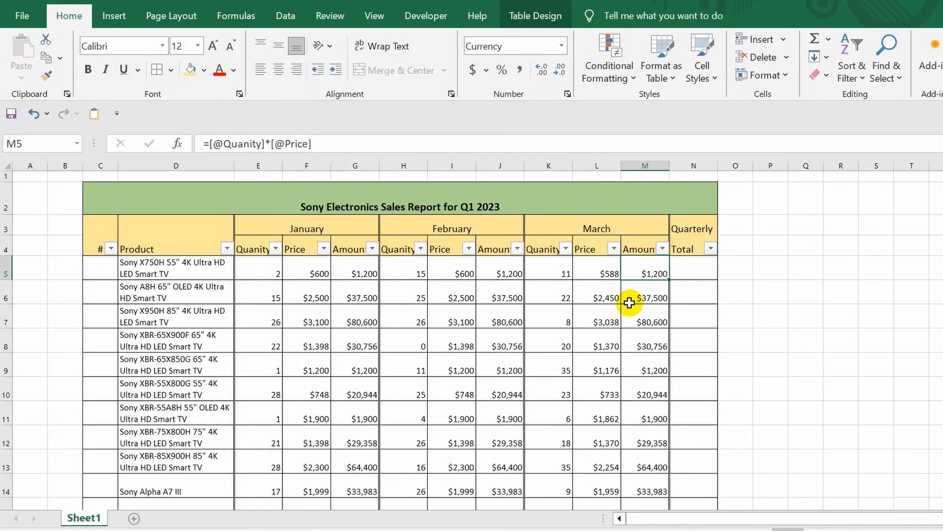
# - Undo the pasted February and March formulas and the January Amount formula, leaving all three Amount columns empty
pyautogui.hotkey('ctrl', 'z')
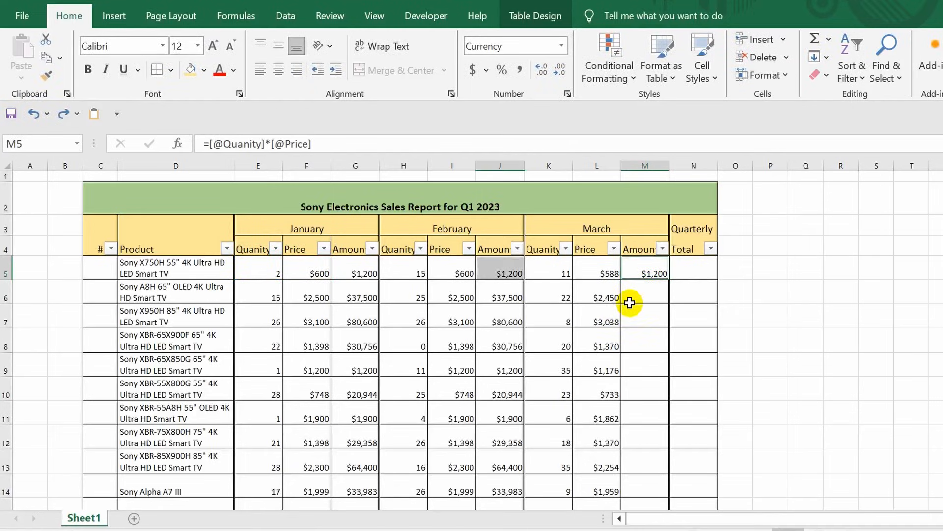
pyautogui.hotkey('ctrl', 'z')
pyautogui.hotkey('ctrl', 'z')
pyautogui.hotkey('ctrl', 'z')
pyautogui.hotkey('ctrl', 'z')
pyautogui.hotkey('ctrl', 'z')
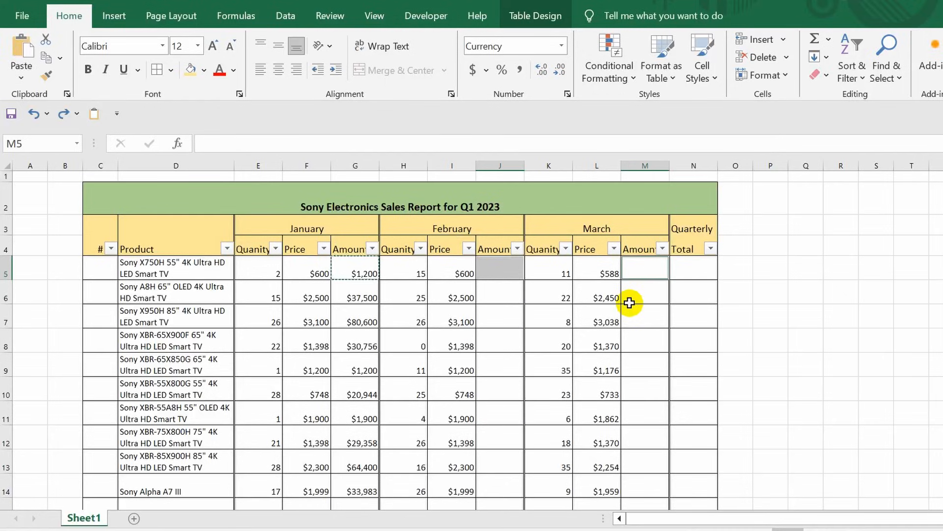
pyautogui.press('Escape')
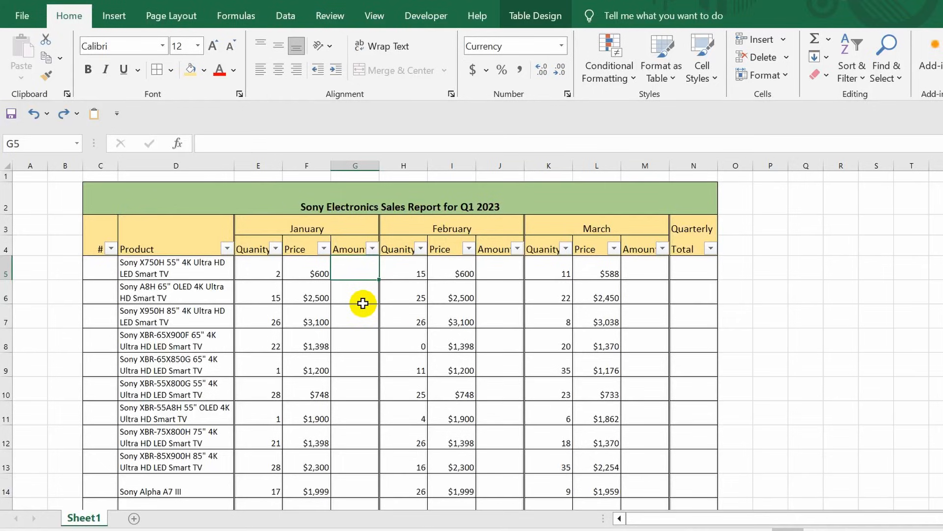
# - Calculate the January Amount column with plain cell references by entering =E5*F5 in G5
pyautogui.write('=E')
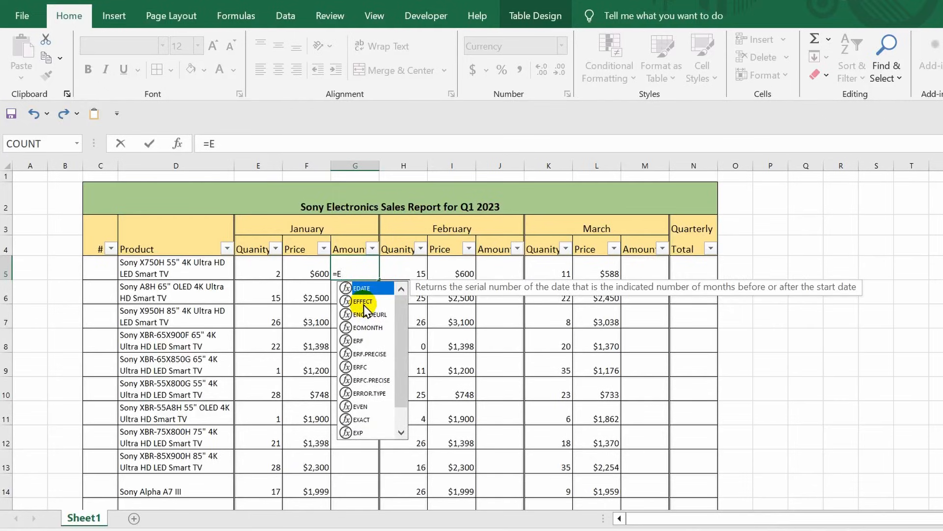
pyautogui.write('5*')
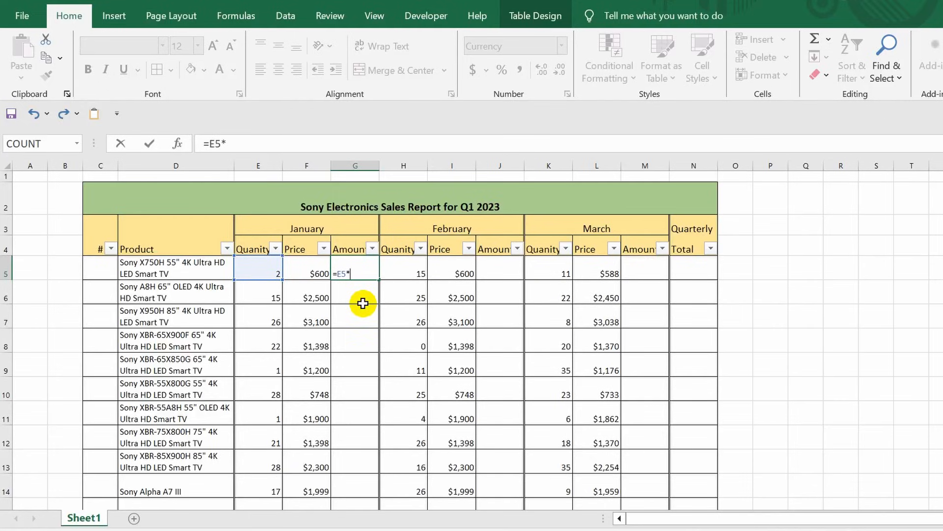
pyautogui.write('F5')
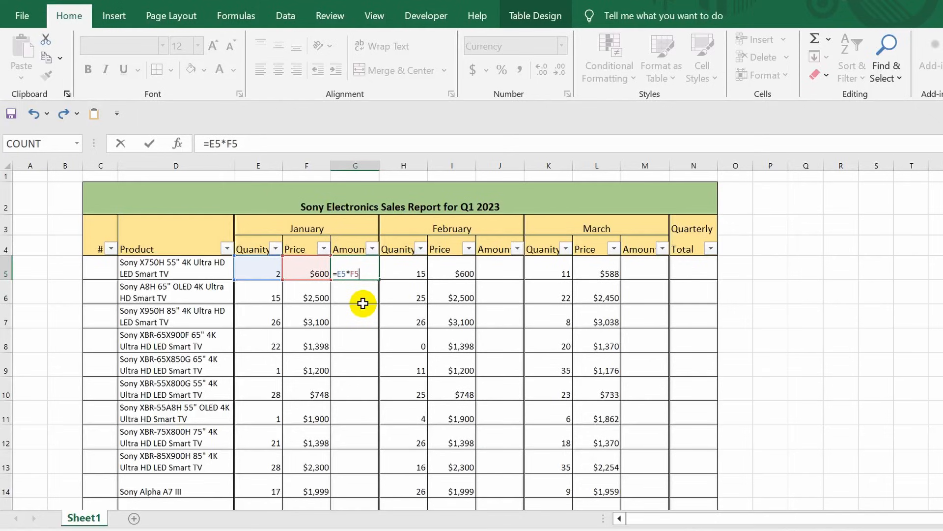
pyautogui.press('Return')
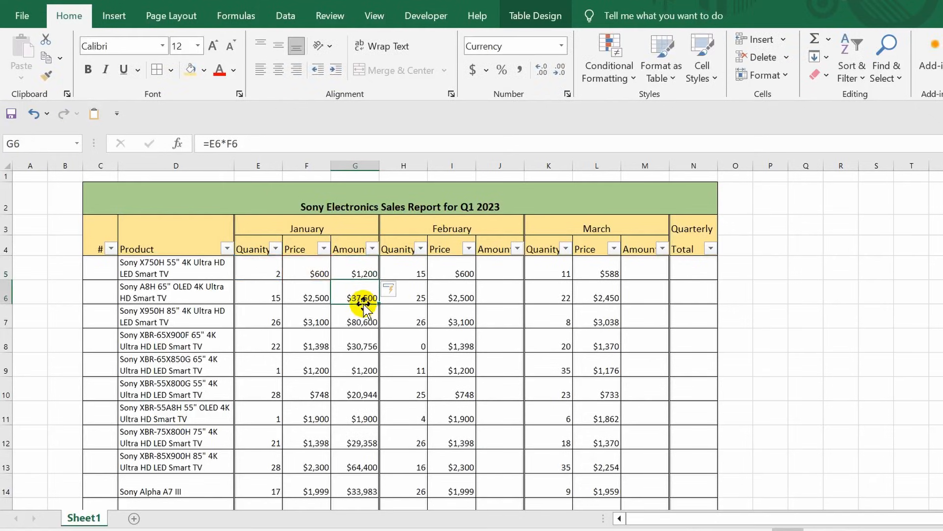
# - Copy the =E5*F5 formula from G5 into J5 and M5 to fill the February and March Amount columns
pyautogui.click(353, 271)
pyautogui.hotkey('ctrl', 'c')
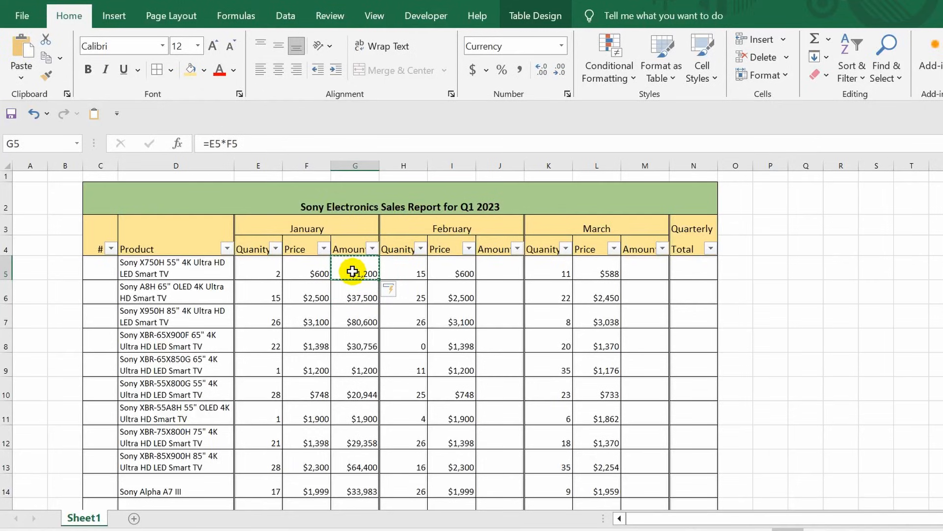
pyautogui.click(502, 269)
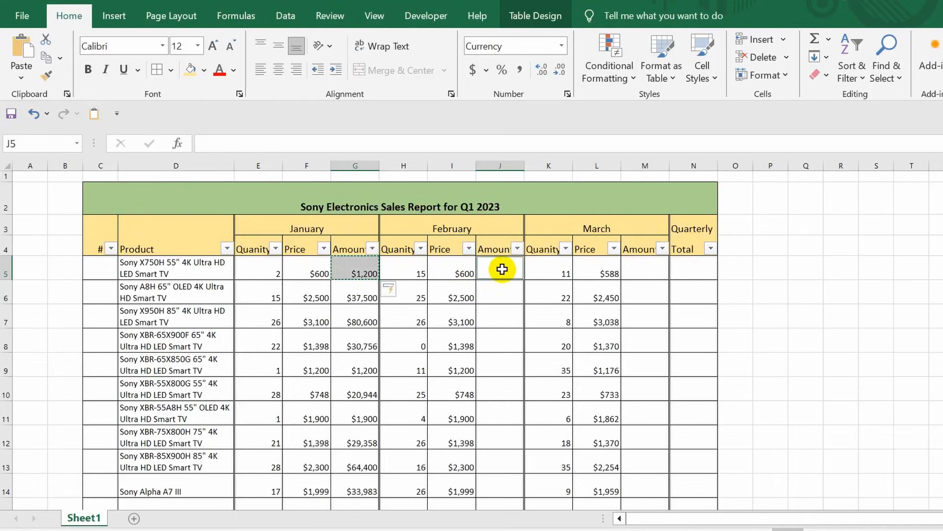
pyautogui.keyDown('ctrl'); pyautogui.click(645, 268); pyautogui.keyUp('ctrl')
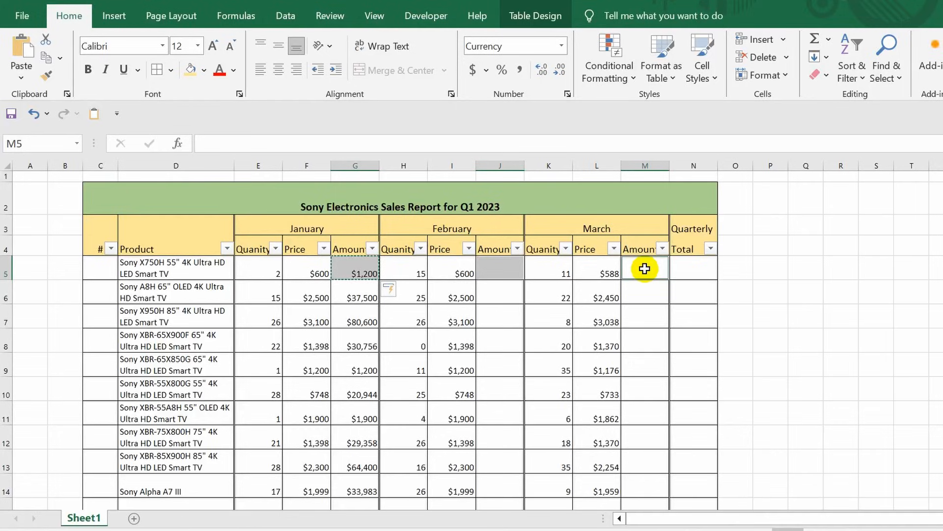
pyautogui.hotkey('ctrl', 'v')
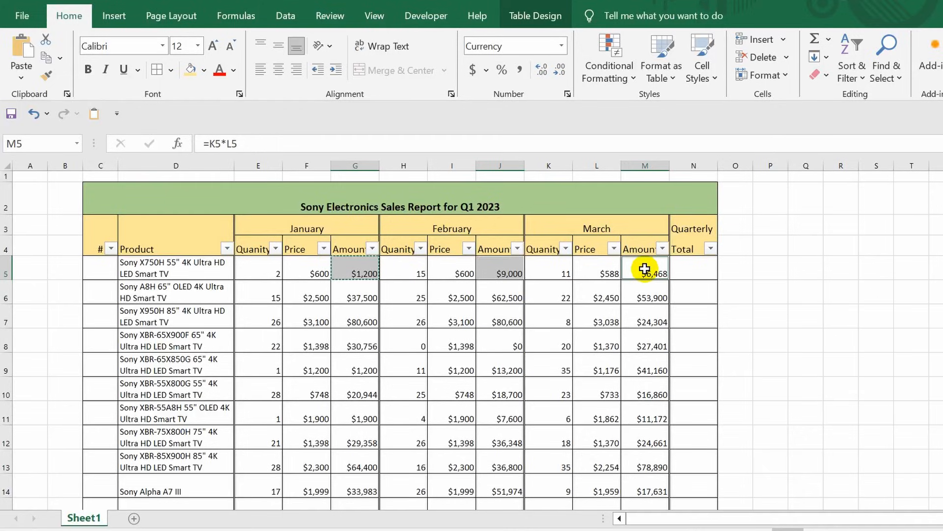
pyautogui.press('Escape')
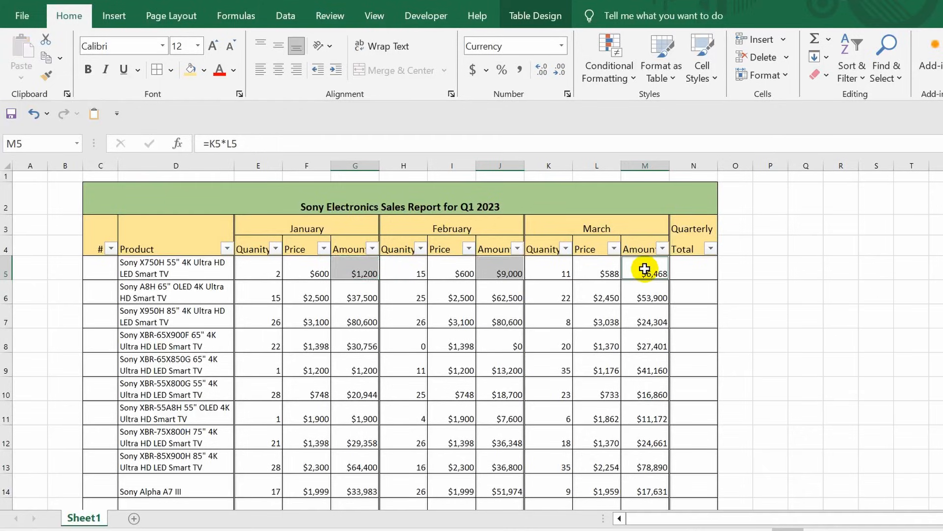
# - Check that the February and March Amount formulas in J5 and M5 reference their own month's quantity and price
pyautogui.click(641, 318)
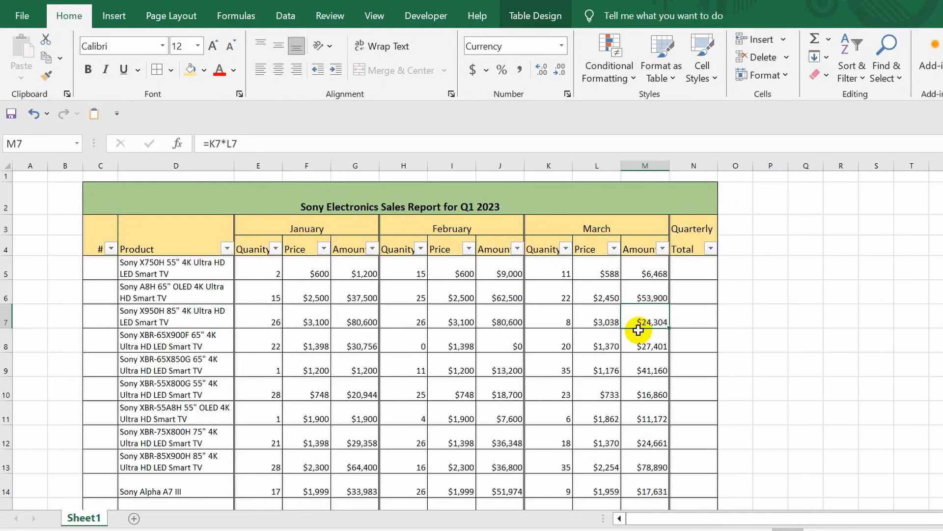
pyautogui.doubleClick(497, 266)
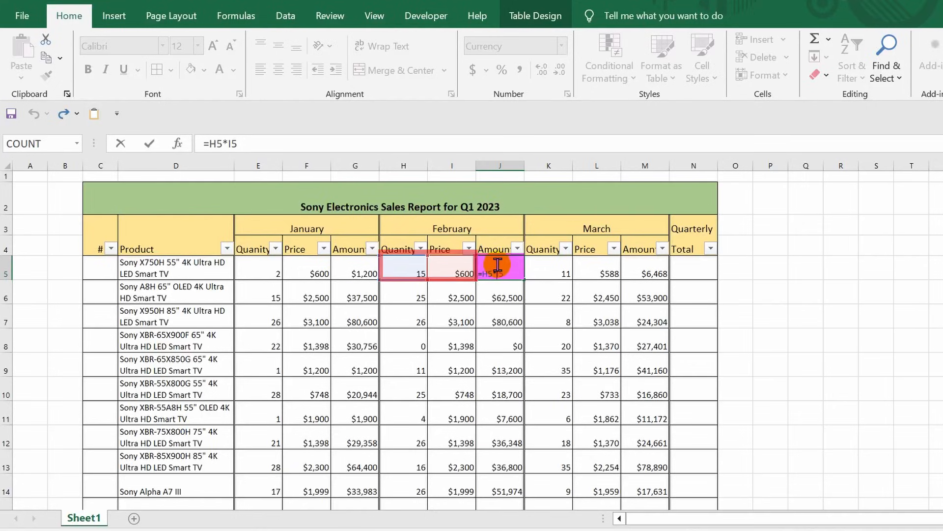
pyautogui.press('Return')
pyautogui.doubleClick(641, 271)
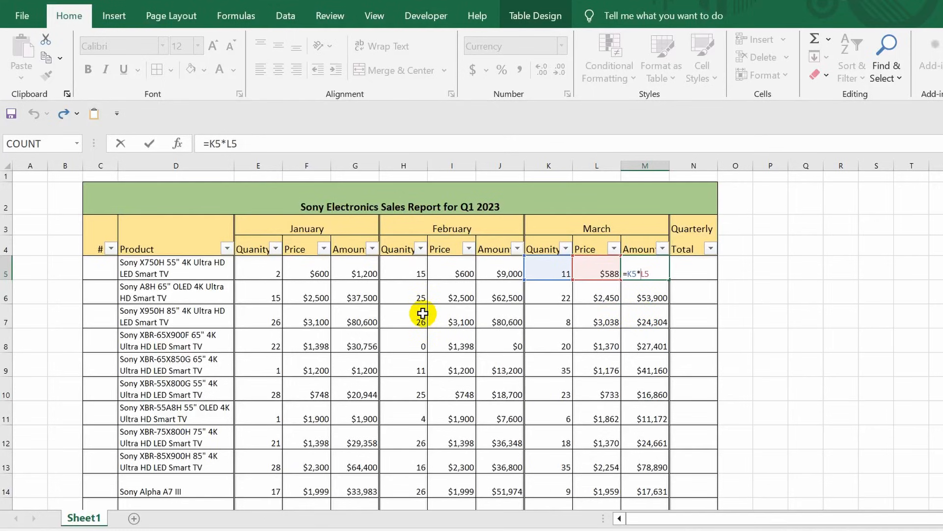
pyautogui.hotkey('ctrl', 'Return')
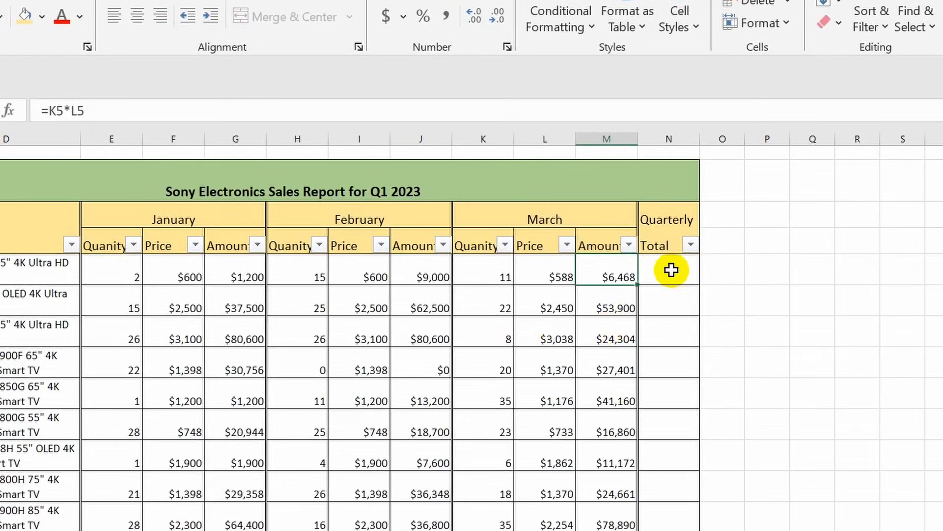
# - Build a Quarterly Total formula in N5 that adds the January, February and March amounts from G5, J5 and M5
pyautogui.click(695, 268)
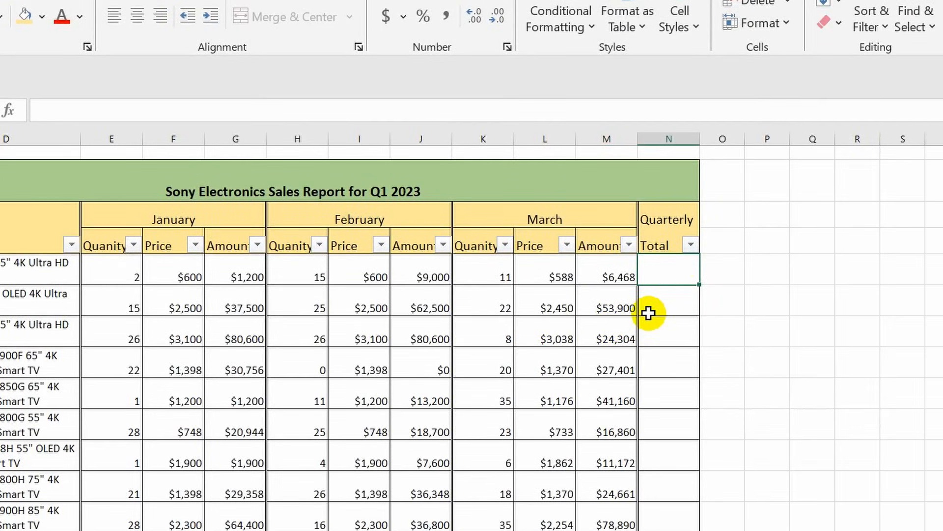
pyautogui.write('=')
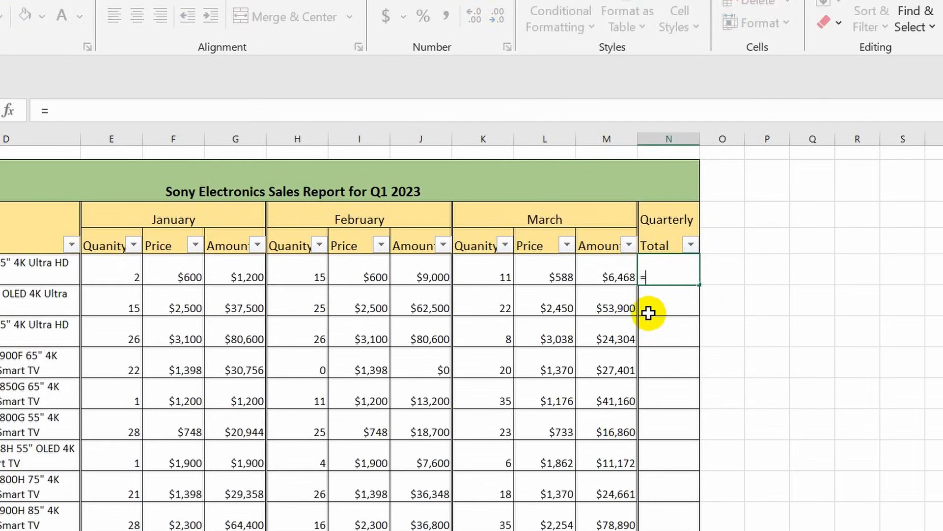
pyautogui.click(232, 270)
pyautogui.write('+')
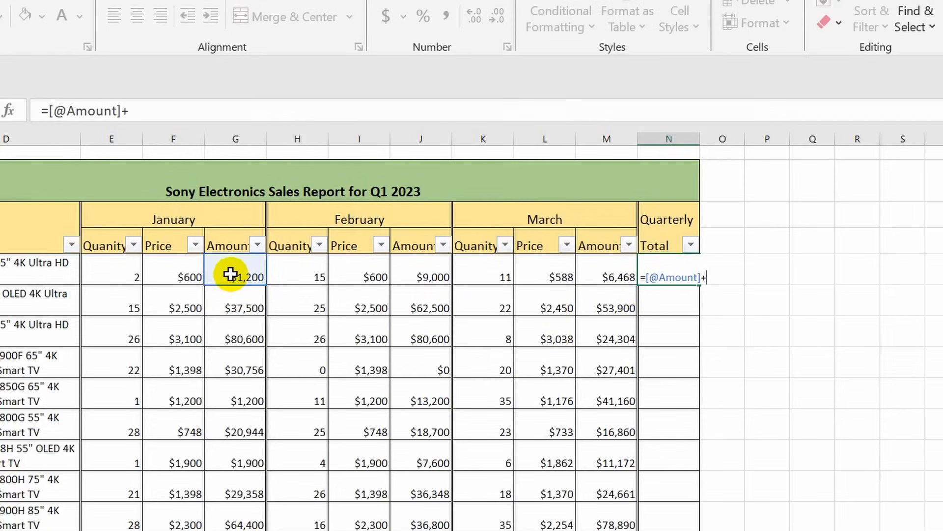
pyautogui.click(418, 273)
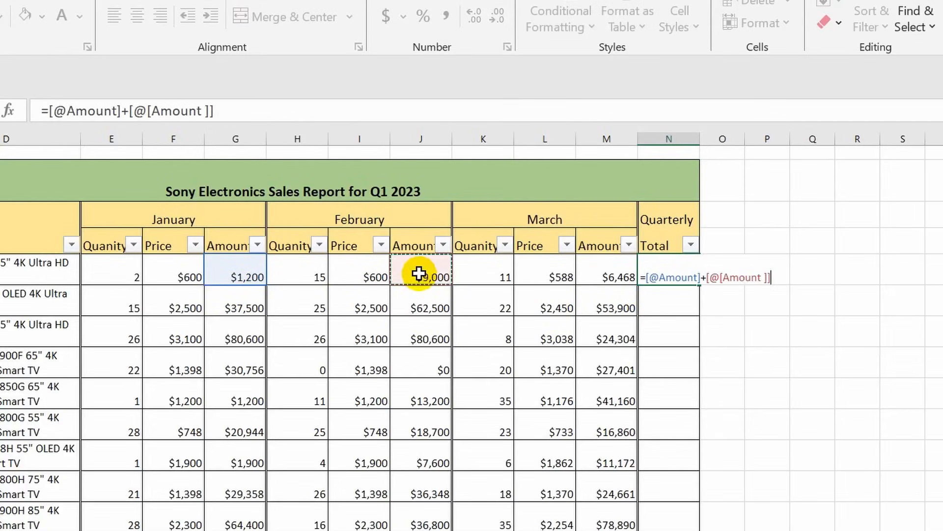
pyautogui.write('+')
pyautogui.click(609, 275)
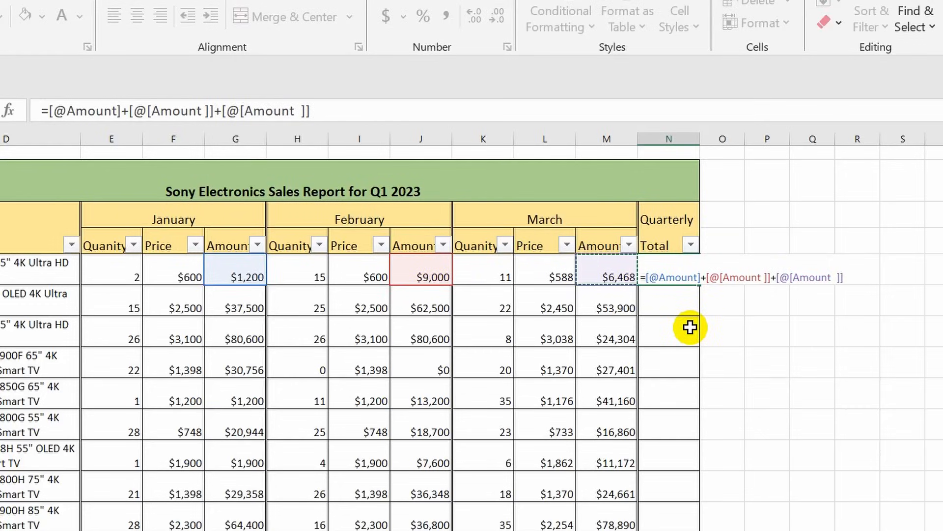
# - Enter the Quarterly Total formula adding the January, February and March amounts, and fit column N to its contents
pyautogui.press('Return')
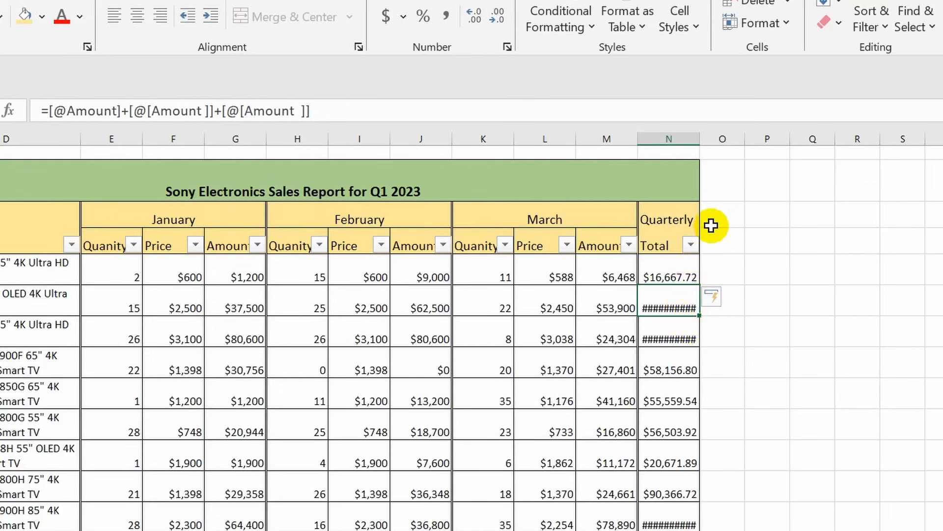
pyautogui.doubleClick(701, 140)
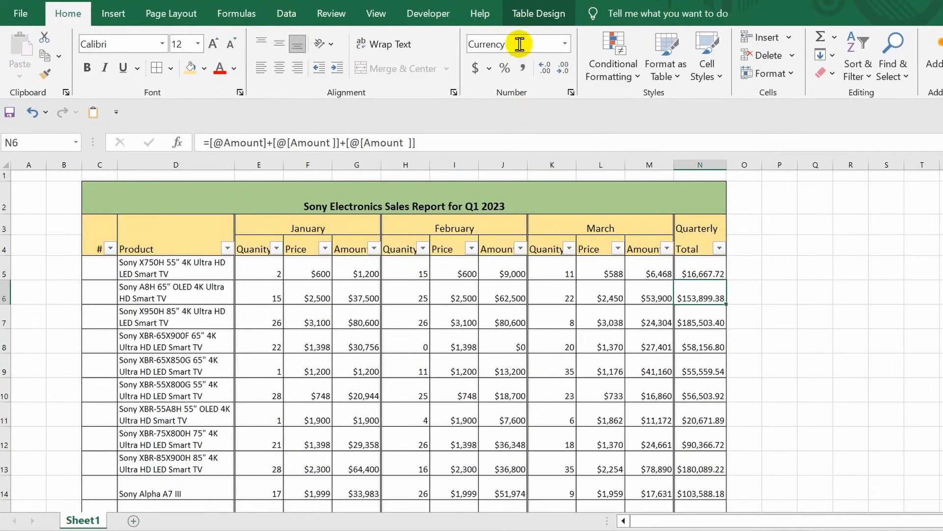
# - Add a Total Row to the table and fit the Quarterly Total column's width to the grand total
pyautogui.click(529, 19)
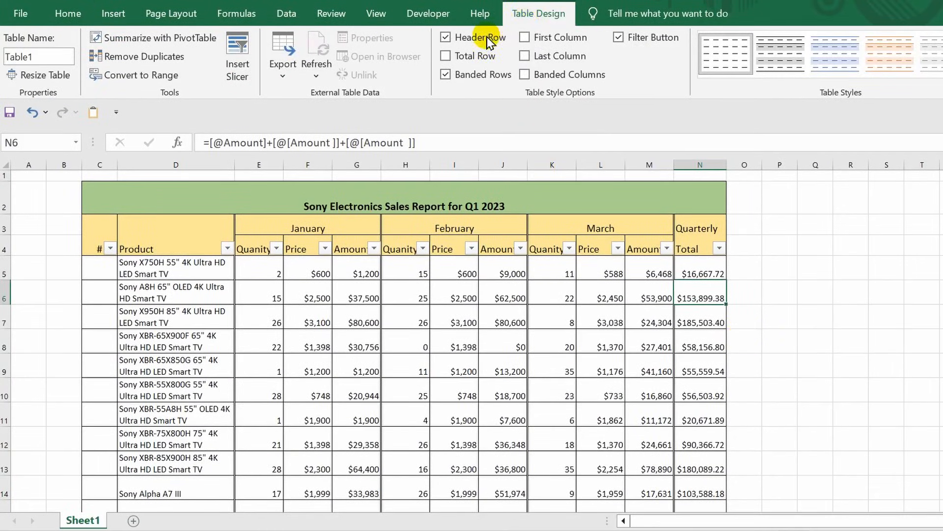
pyautogui.click(454, 57)
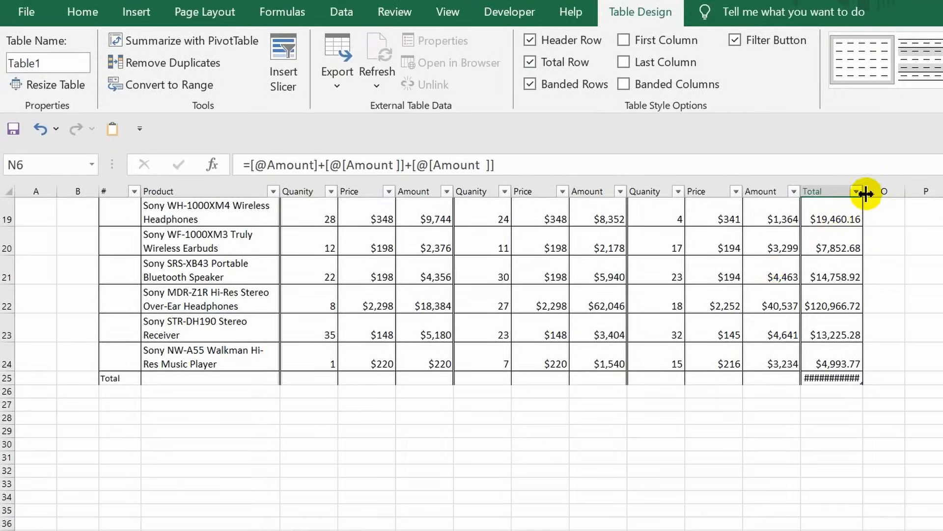
pyautogui.doubleClick(864, 191)
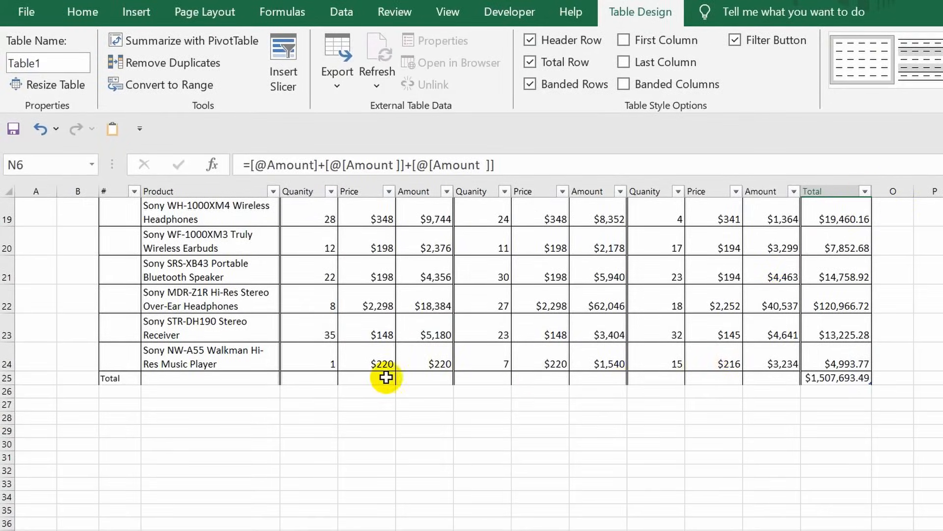
# - Increase the height of total row 25 and add a thin solid bottom border across C25:N25
pyautogui.moveTo(9, 385)
pyautogui.mouseDown()
pyautogui.moveTo(2, 406)
pyautogui.moveTo(5, 394)
pyautogui.mouseUp()
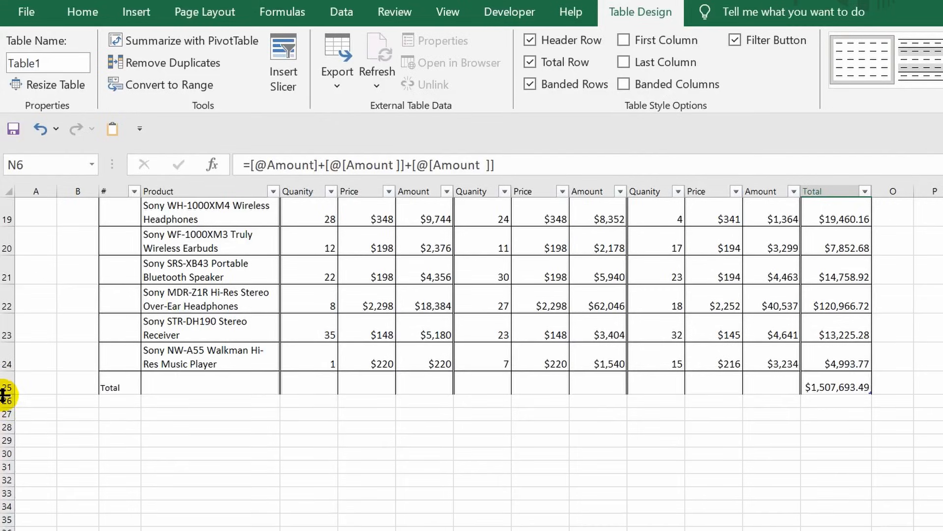
pyautogui.moveTo(126, 381); pyautogui.dragTo(832, 379)
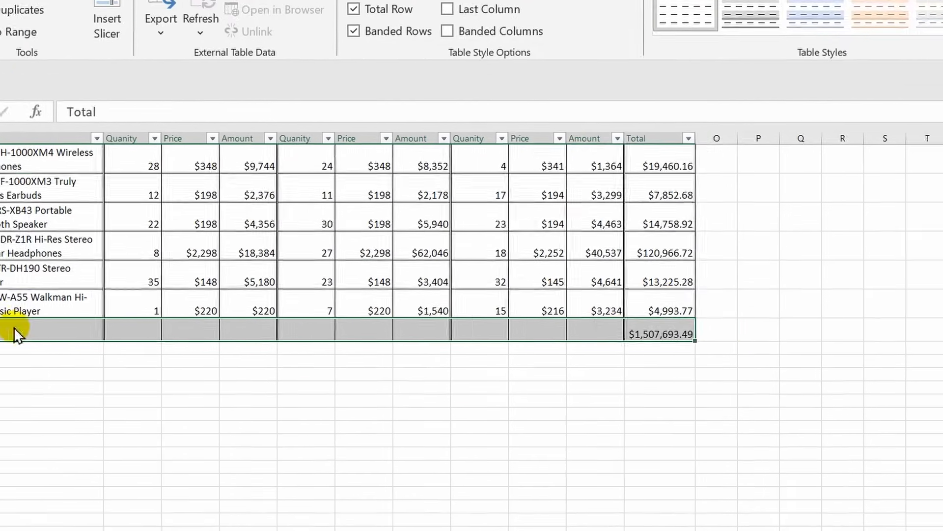
pyautogui.hotkey('ctrl', '1')
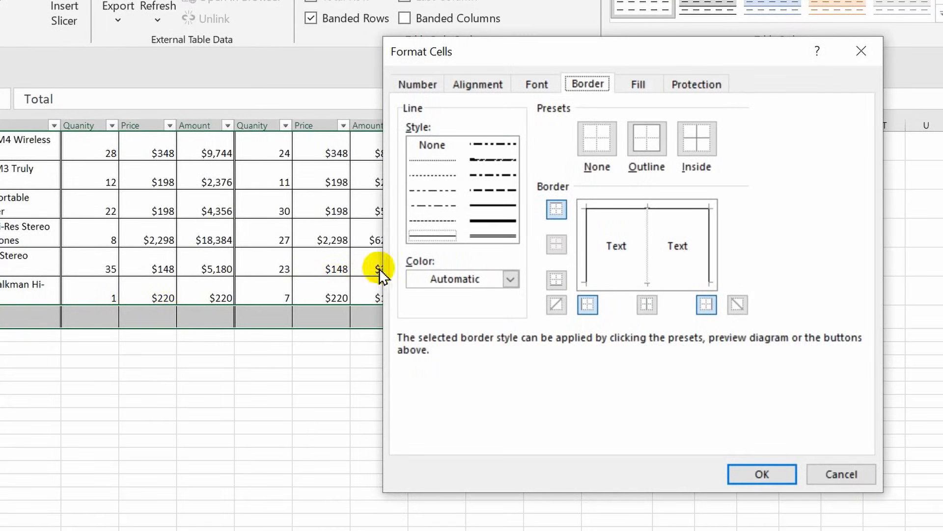
pyautogui.click(441, 239)
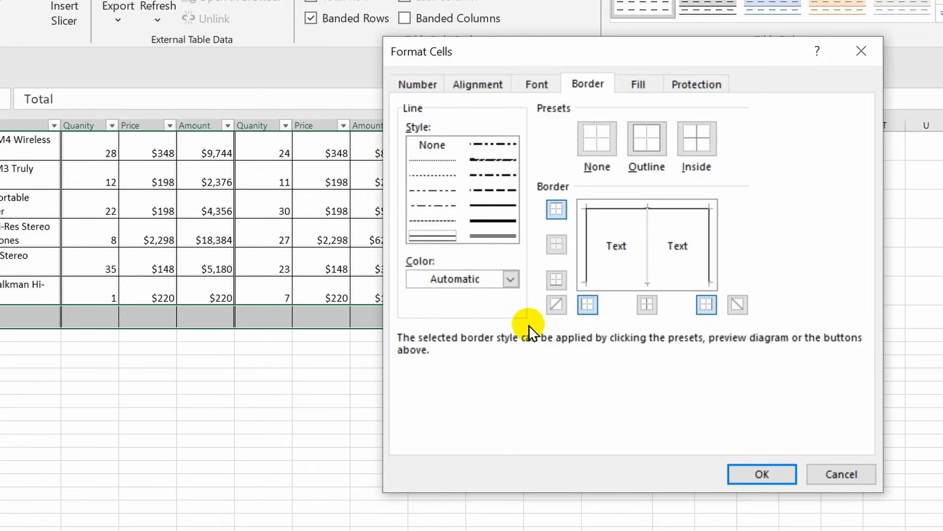
pyautogui.click(556, 280)
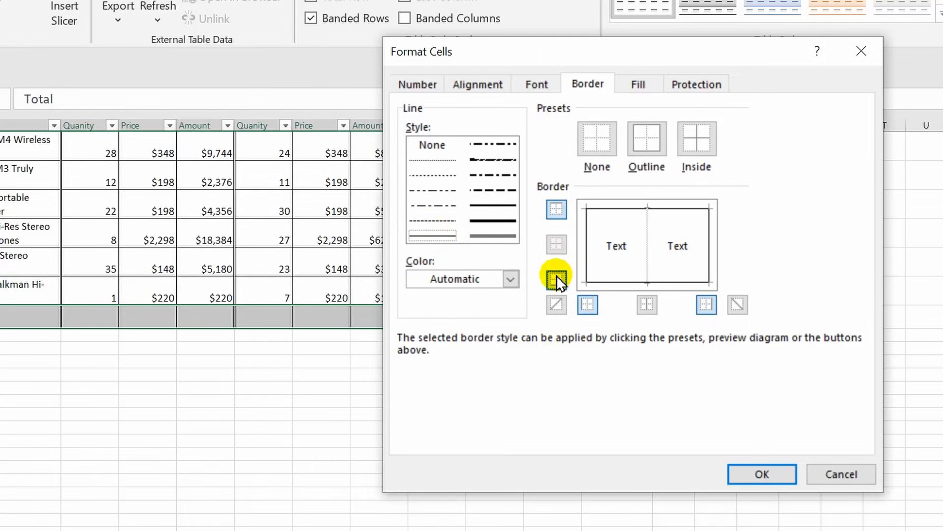
pyautogui.click(762, 473)
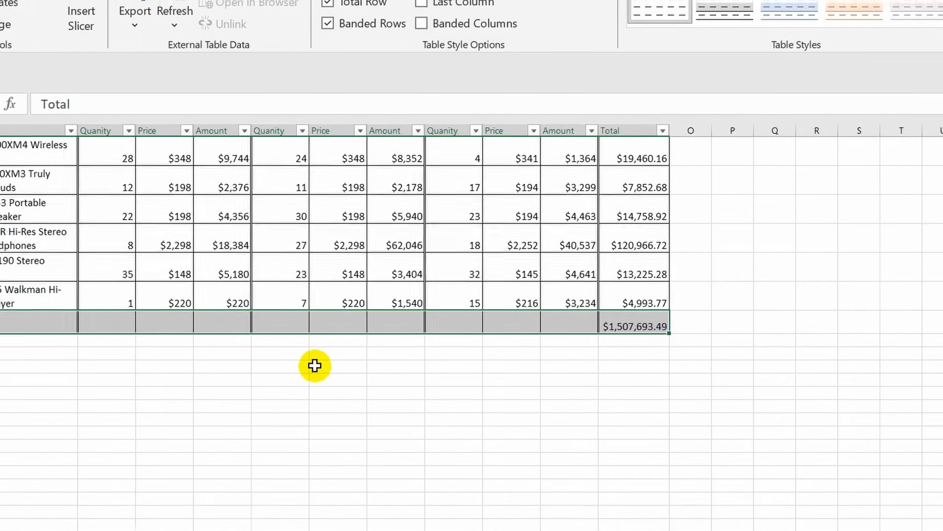
pyautogui.click(300, 360)
# - Align the Total label horizontally over C25:D25 with Center Across Selection
pyautogui.click(115, 382)
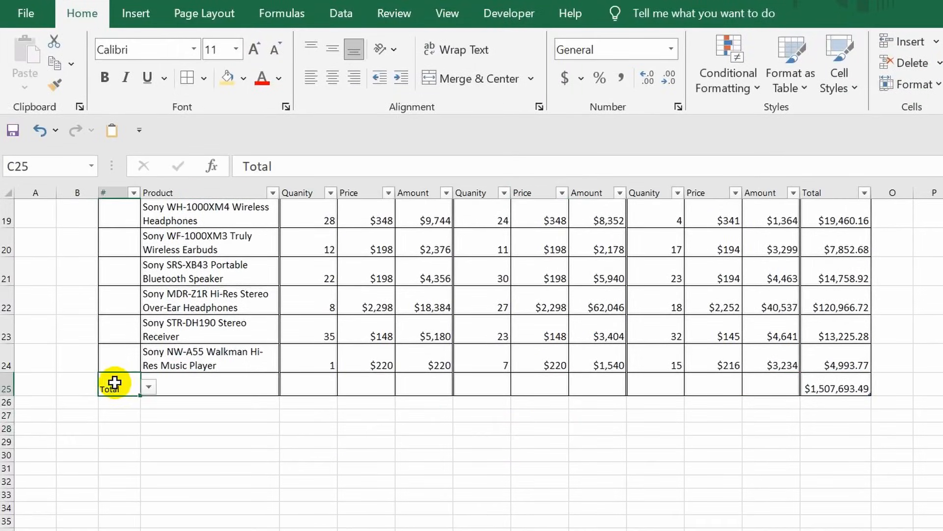
pyautogui.moveTo(115, 382); pyautogui.dragTo(200, 383)
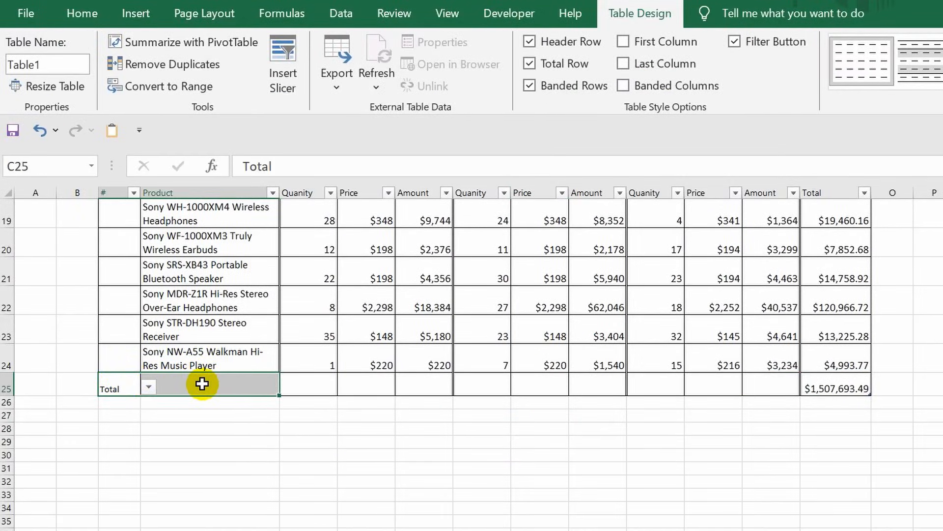
pyautogui.hotkey('ctrl', '1')
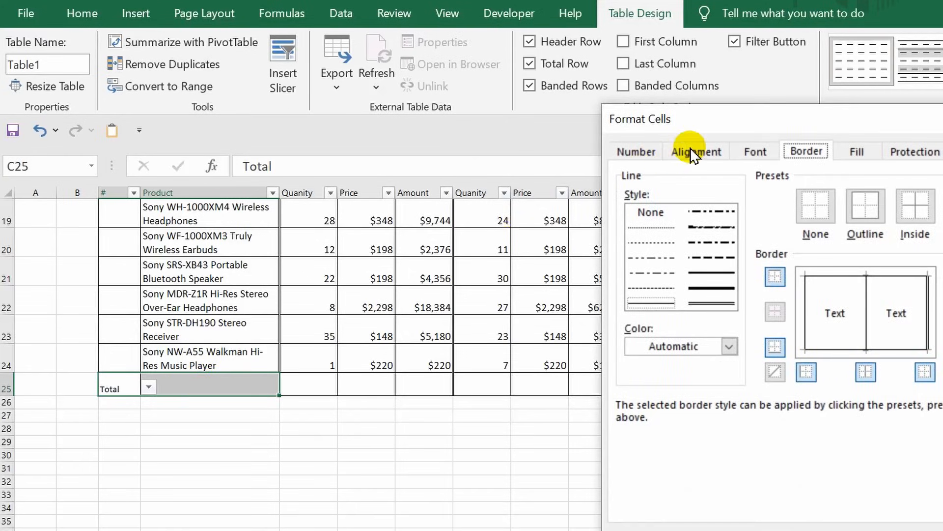
pyautogui.click(693, 151)
pyautogui.click(756, 213)
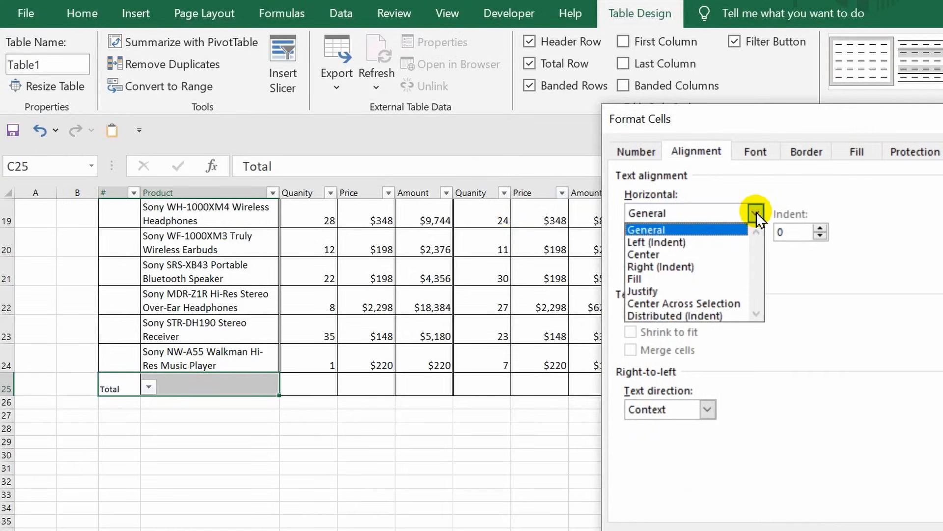
pyautogui.click(715, 305)
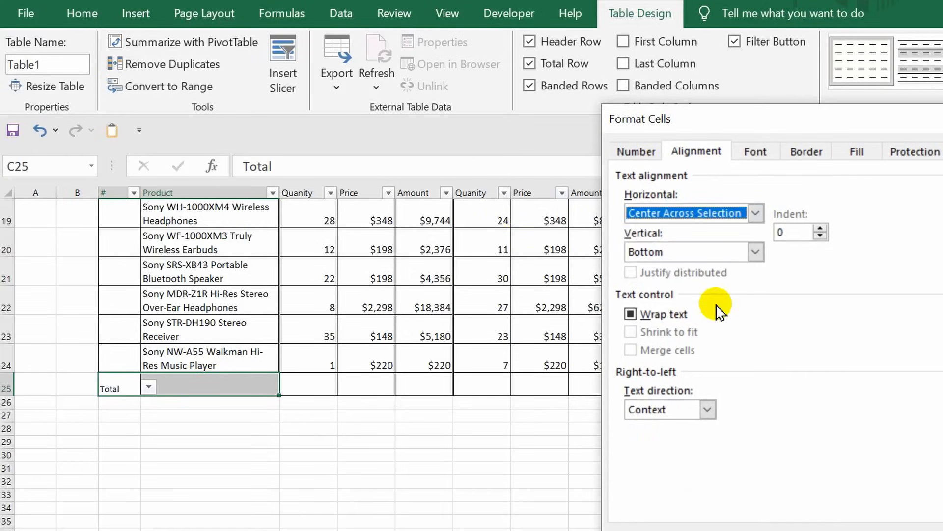
pyautogui.press('Return')
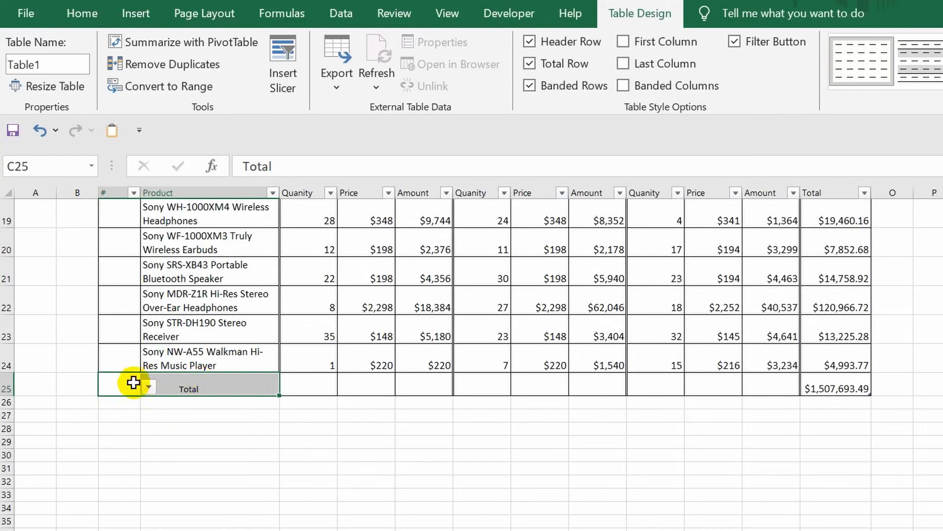
# - Fill the whole total row, C25:N25, with the lightest blue theme color
pyautogui.moveTo(129, 384); pyautogui.dragTo(818, 382)
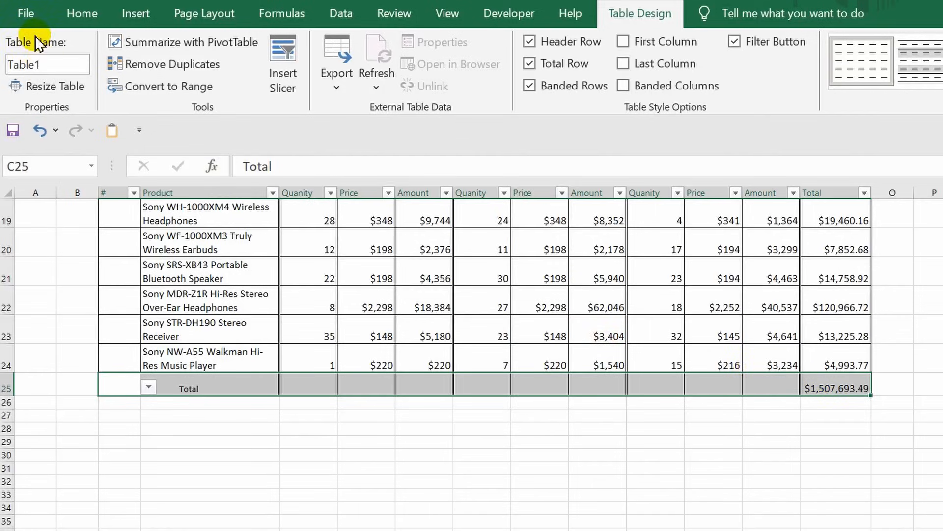
pyautogui.click(71, 17)
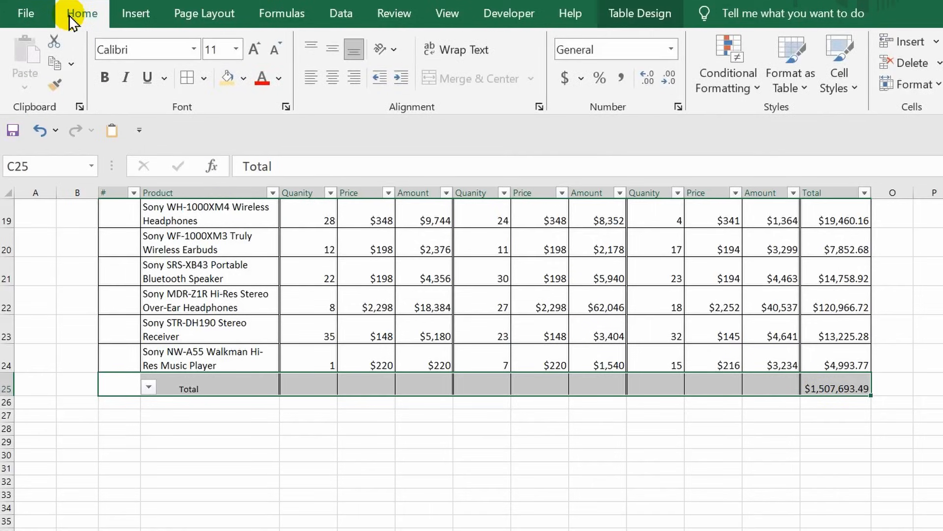
pyautogui.click(244, 78)
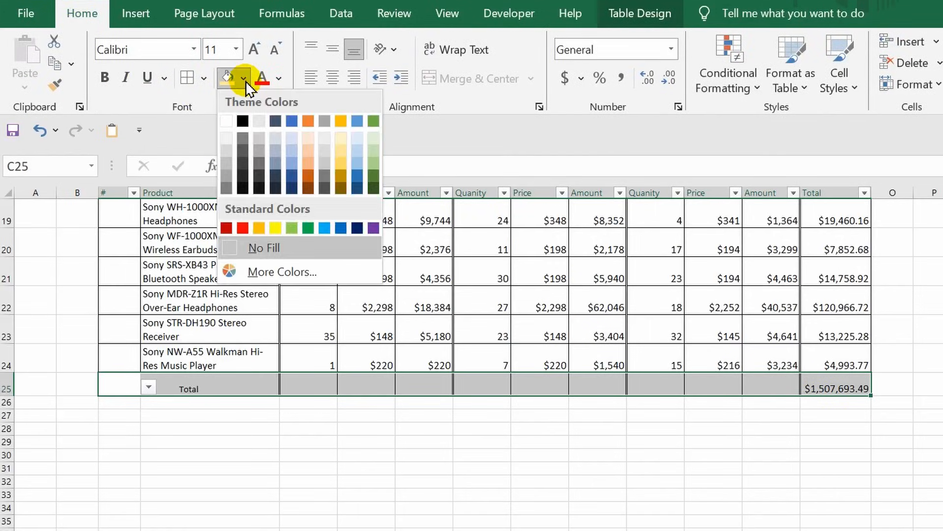
pyautogui.click(290, 134)
pyautogui.click(177, 435)
# - Examine the summary functions offered for the total row's January and February cells
pyautogui.click(310, 385)
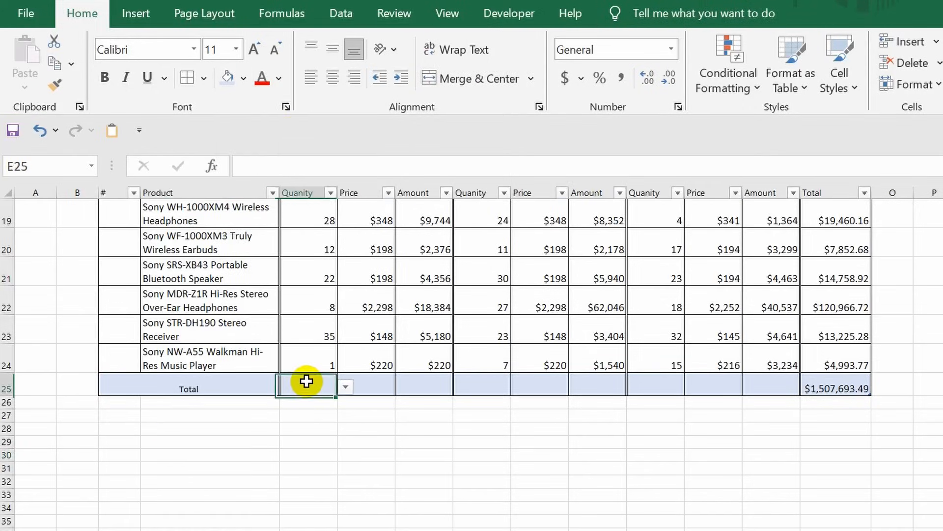
pyautogui.click(373, 384)
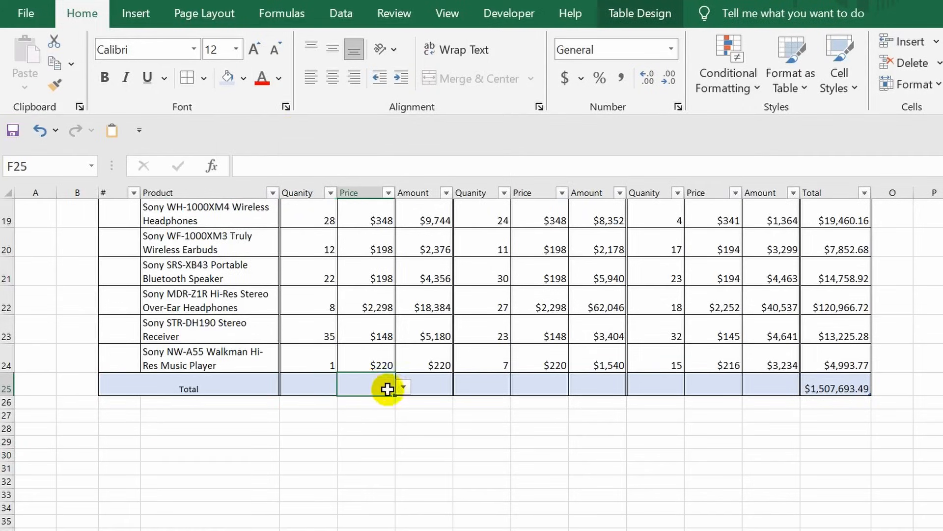
pyautogui.click(403, 387)
pyautogui.click(432, 393)
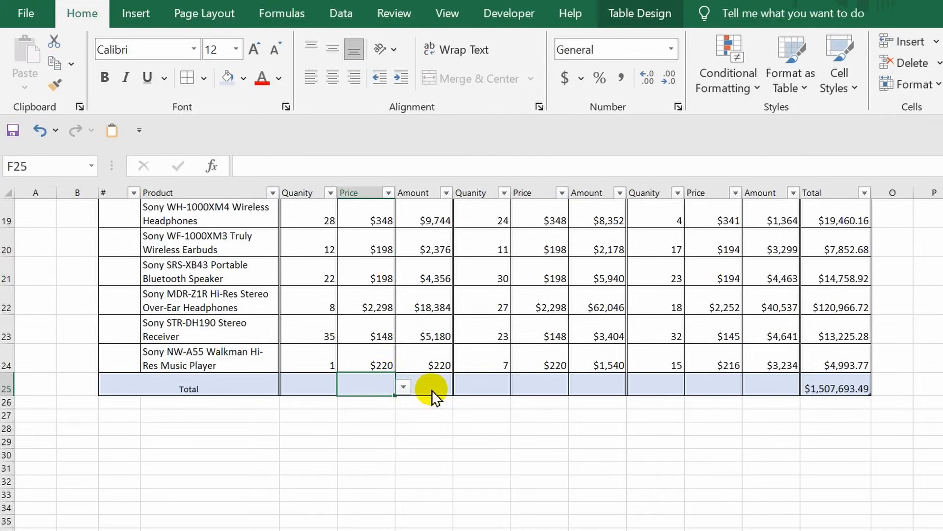
pyautogui.click(435, 383)
pyautogui.click(461, 387)
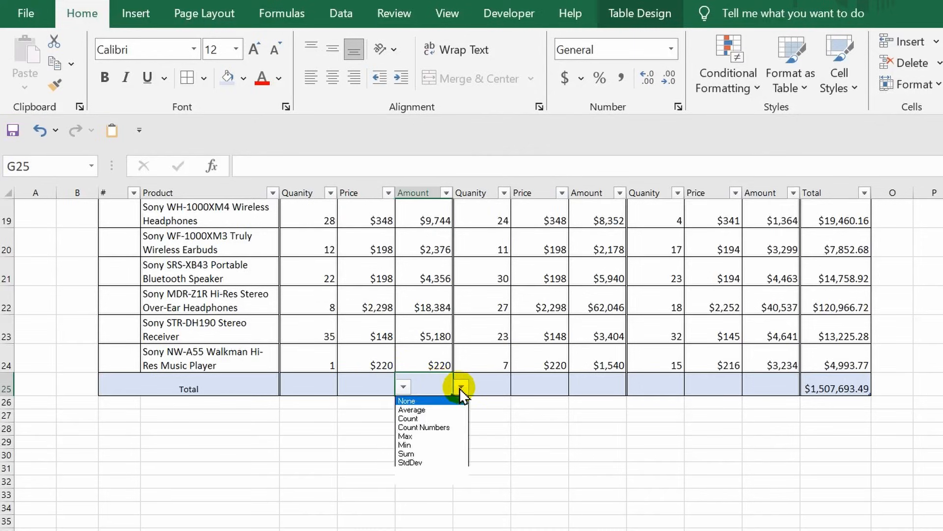
pyautogui.click(492, 381)
pyautogui.click(519, 388)
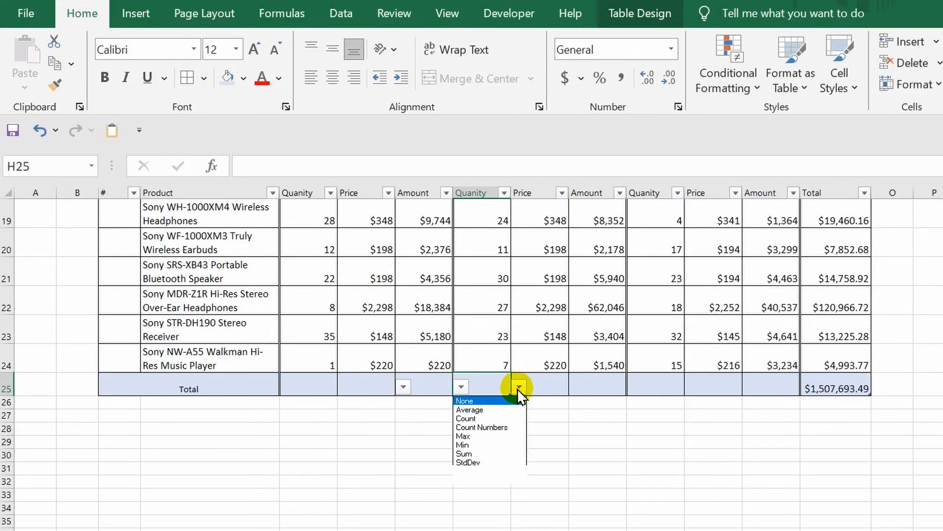
pyautogui.click(549, 376)
pyautogui.click(562, 382)
pyautogui.click(573, 384)
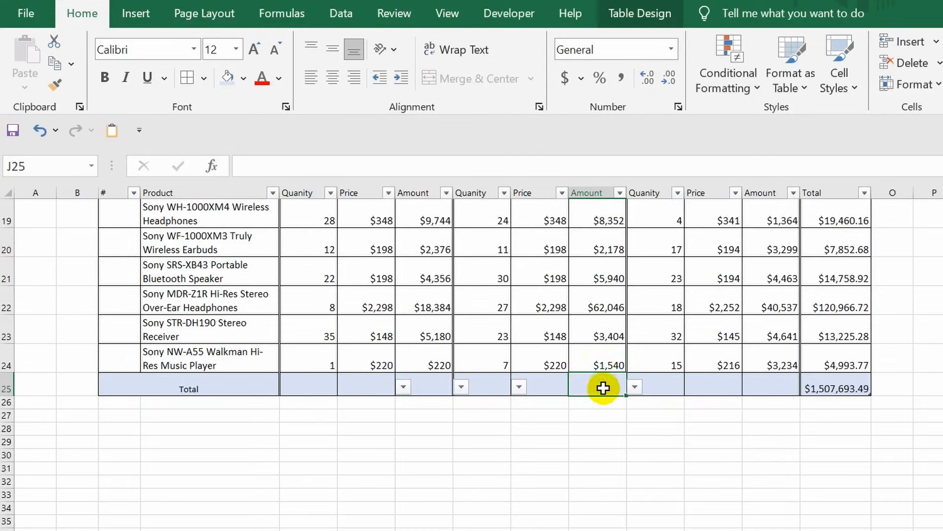
pyautogui.click(527, 437)
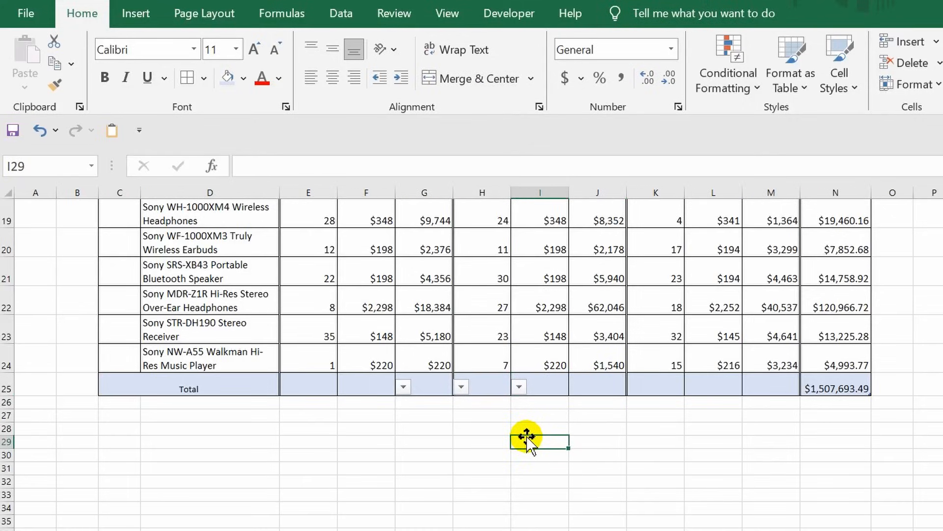
# - Set the total row to Sum for January's Quantity and Amount columns, in E25 and G25
pyautogui.click(318, 382)
pyautogui.click(345, 387)
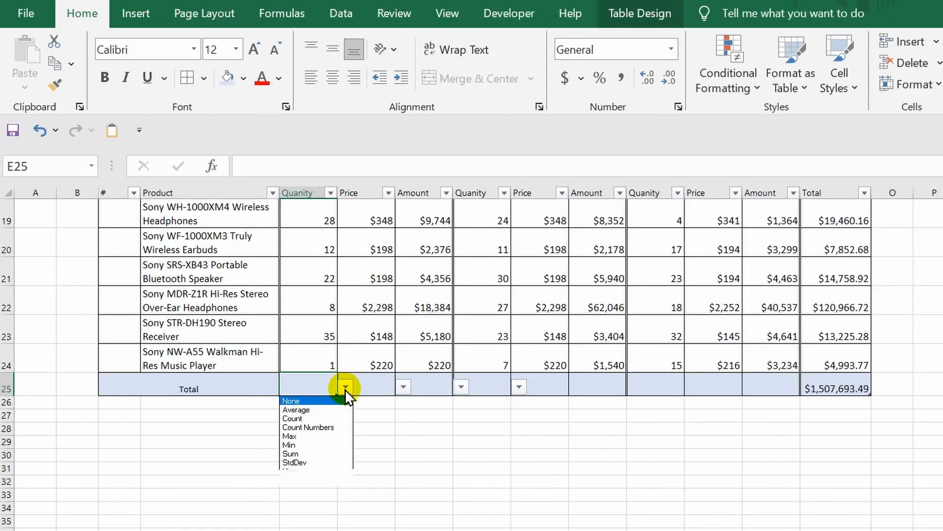
pyautogui.click(294, 453)
pyautogui.click(436, 386)
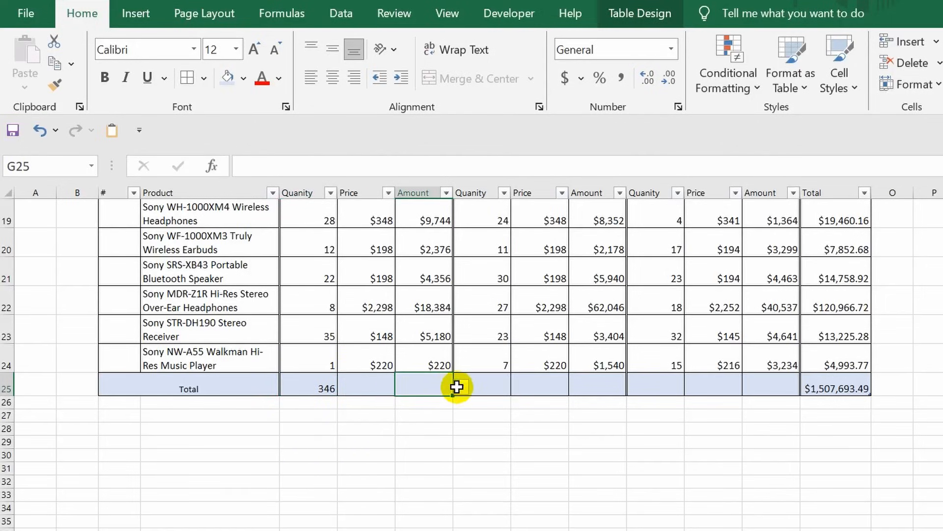
pyautogui.click(457, 386)
pyautogui.click(444, 384)
pyautogui.click(461, 388)
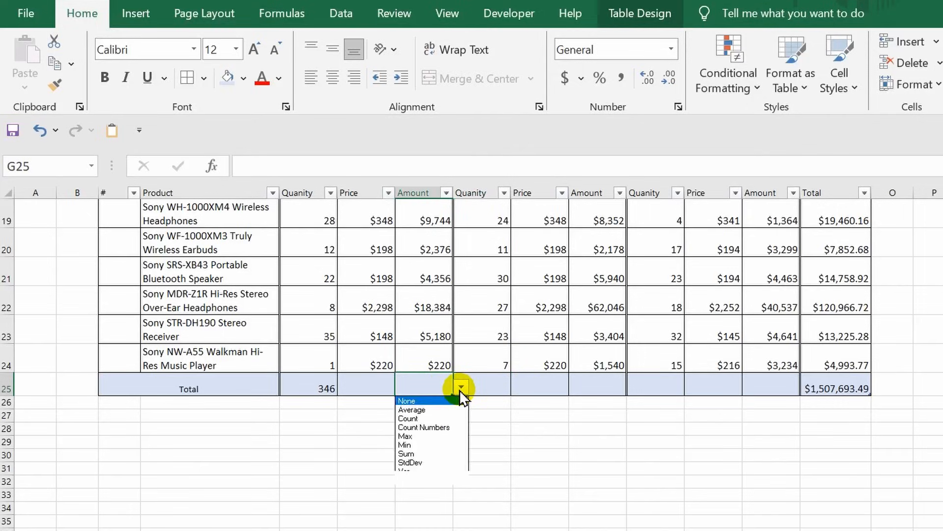
pyautogui.click(415, 454)
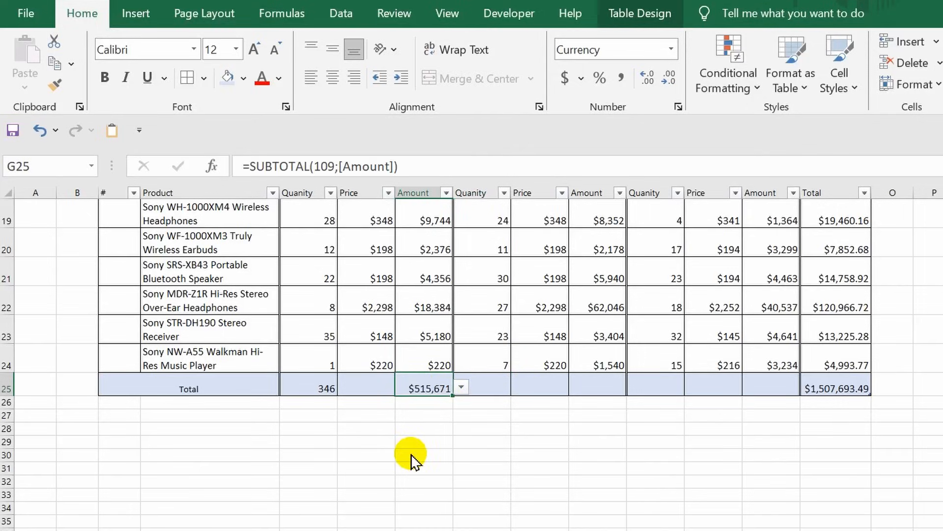
# - Set the total row to Sum for February's Quantity and Amount columns, in H25 and J25
pyautogui.click(493, 385)
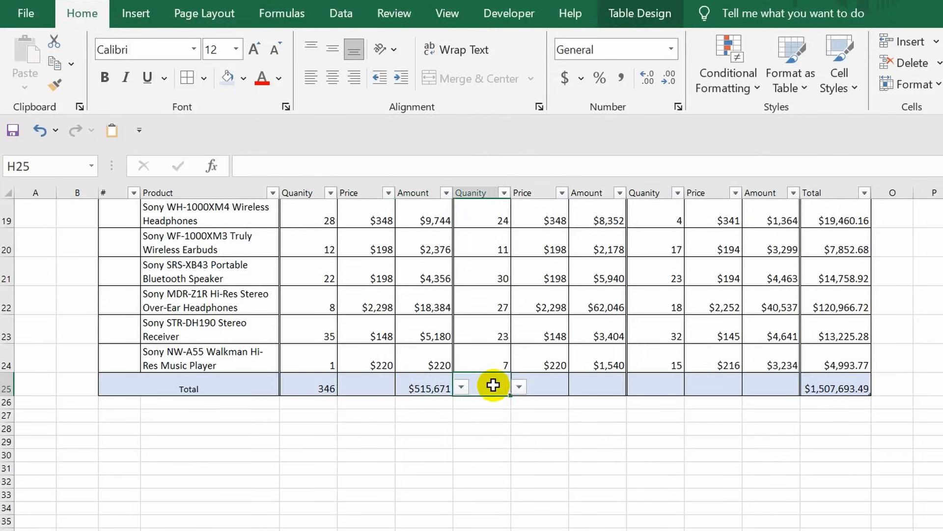
pyautogui.click(519, 387)
pyautogui.click(474, 452)
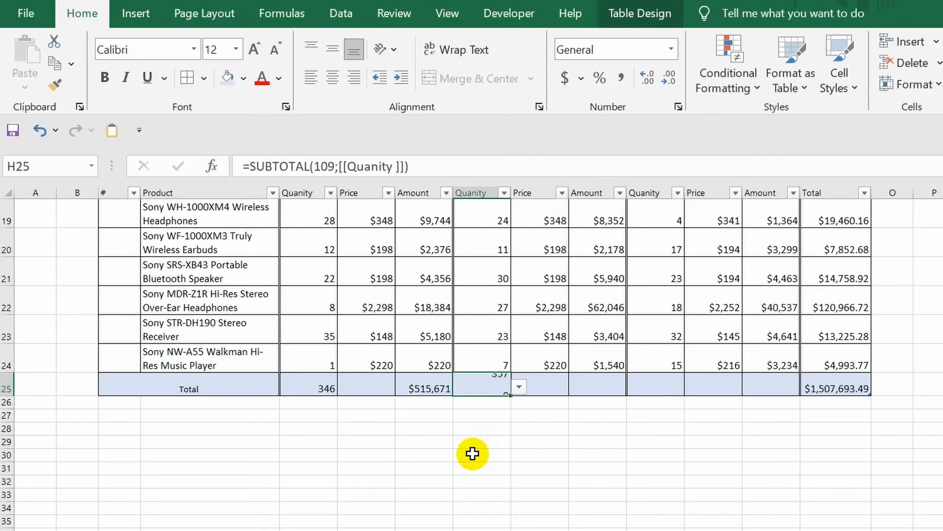
pyautogui.click(581, 387)
pyautogui.click(633, 384)
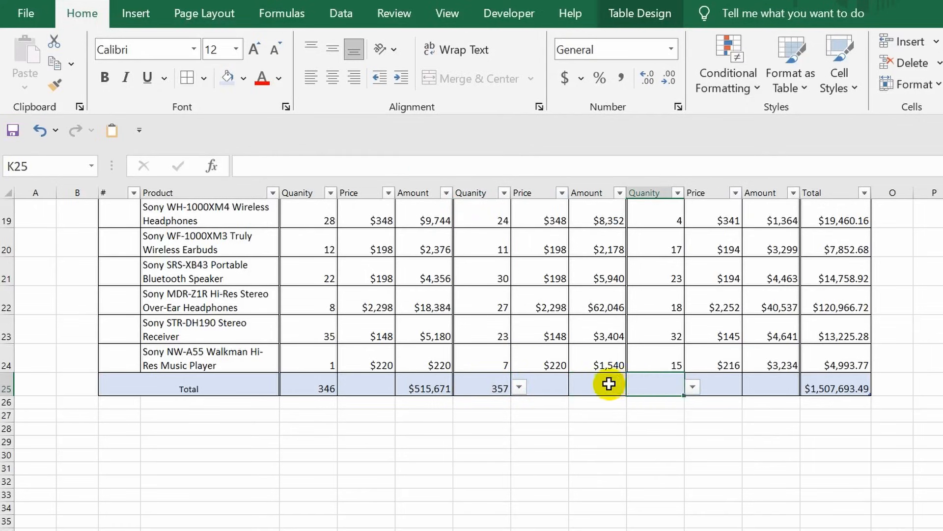
pyautogui.click(606, 384)
pyautogui.click(634, 389)
pyautogui.click(585, 452)
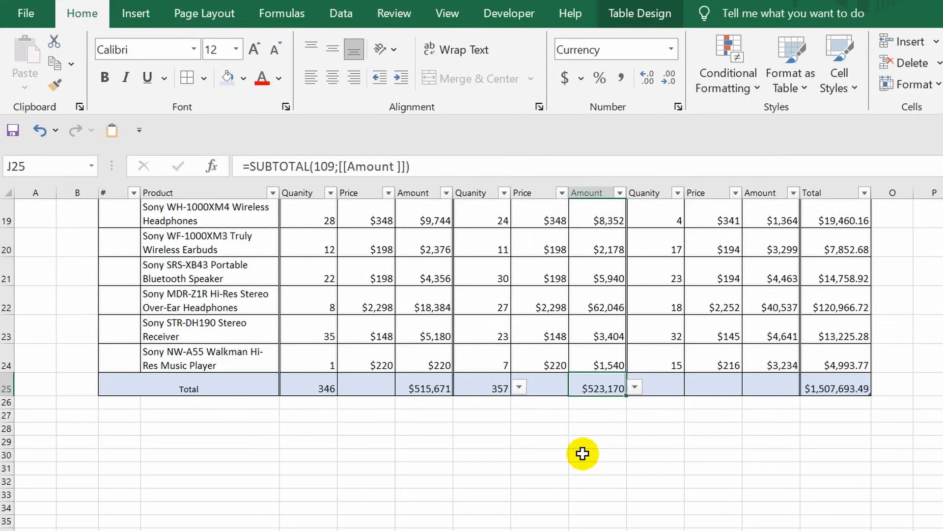
# - Set the total row to Sum for March's Quantity and Amount columns, in K25 and M25
pyautogui.click(666, 387)
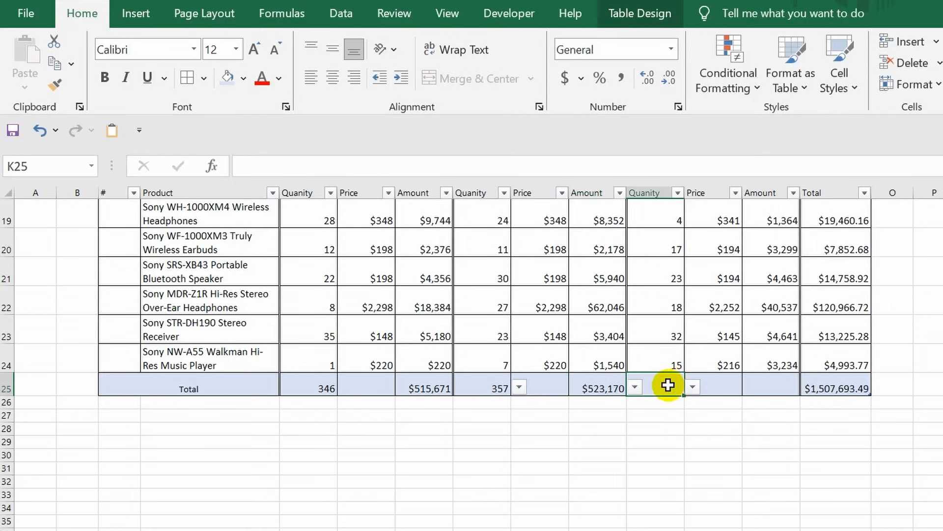
pyautogui.click(693, 388)
pyautogui.click(639, 452)
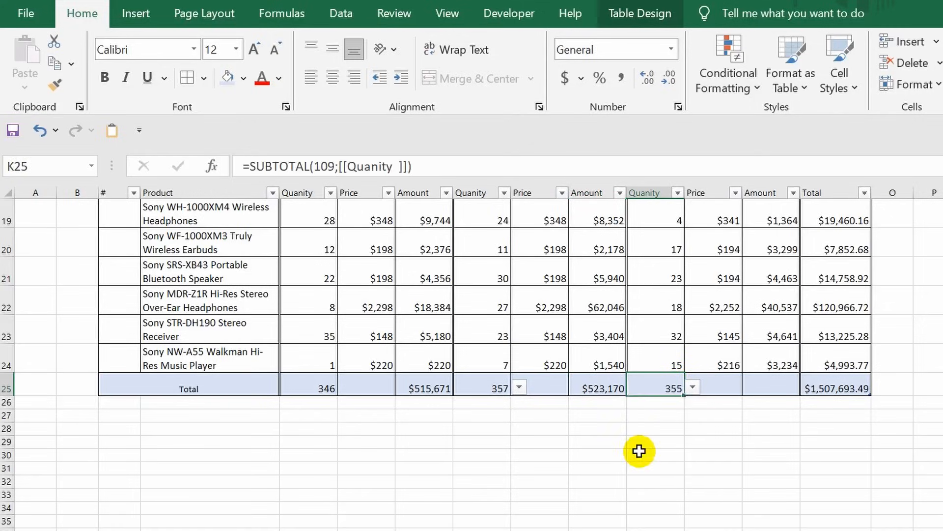
pyautogui.click(764, 385)
pyautogui.click(807, 387)
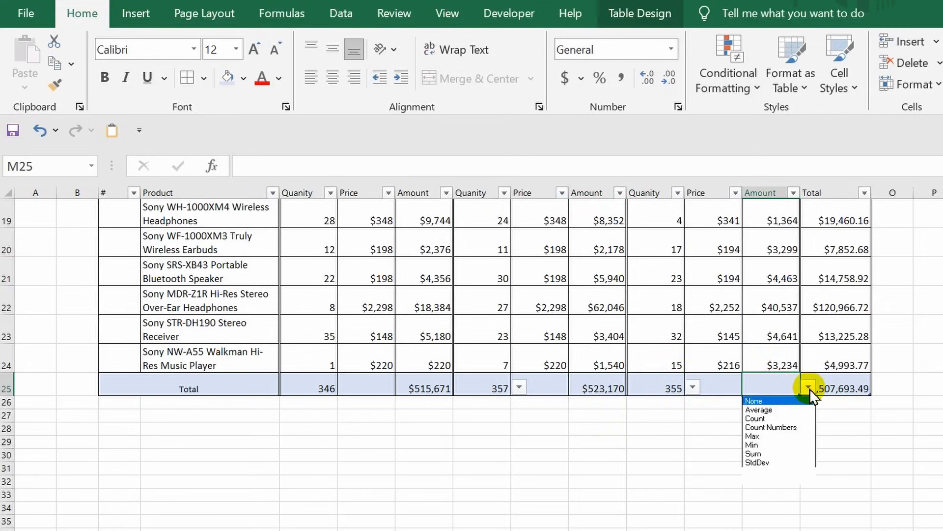
pyautogui.click(757, 453)
pyautogui.click(655, 454)
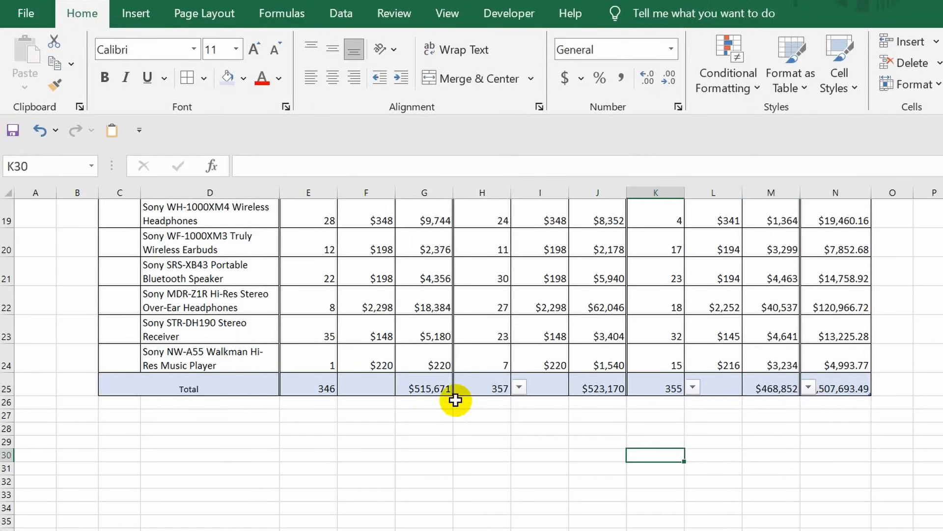
# - Make the total row's values in E25:N25 bold
pyautogui.moveTo(310, 386); pyautogui.dragTo(833, 387)
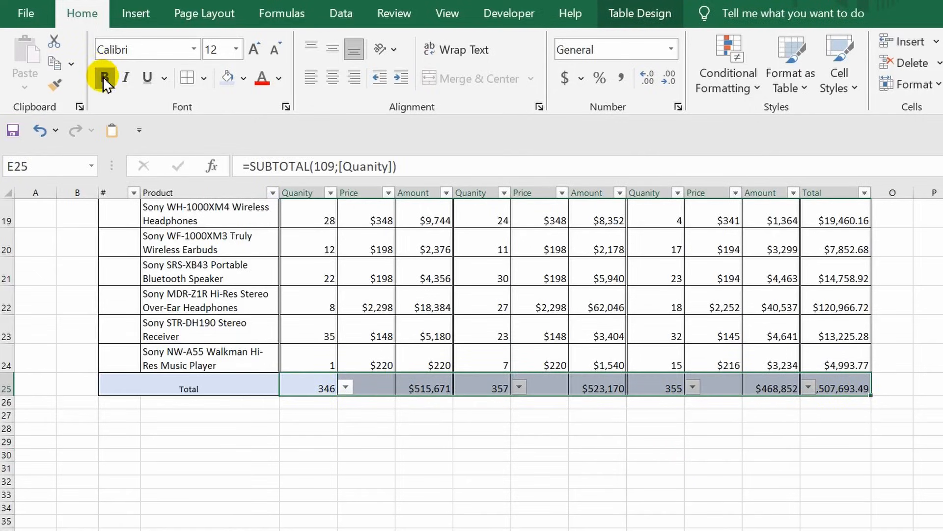
pyautogui.click(105, 78)
pyautogui.click(417, 445)
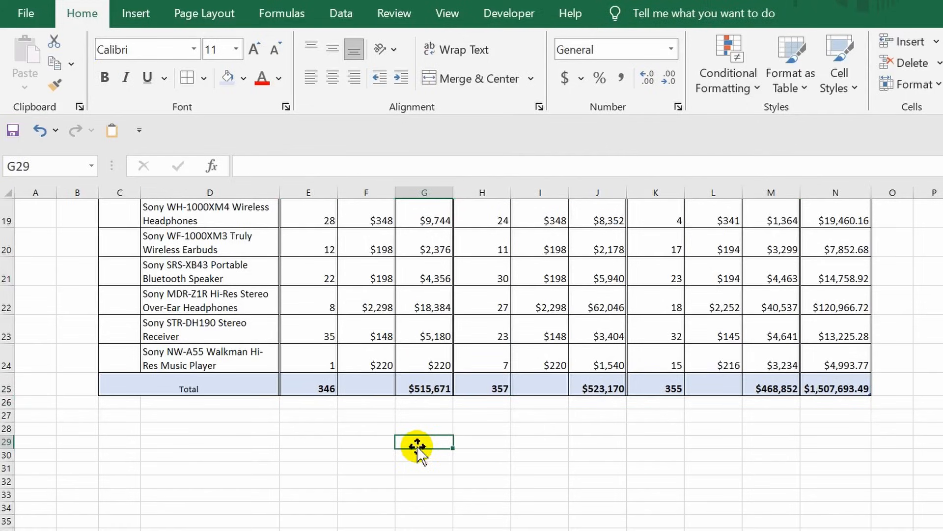
# - Enter a dash in the total row's January Price cell, F25, and center it
pyautogui.click(373, 385)
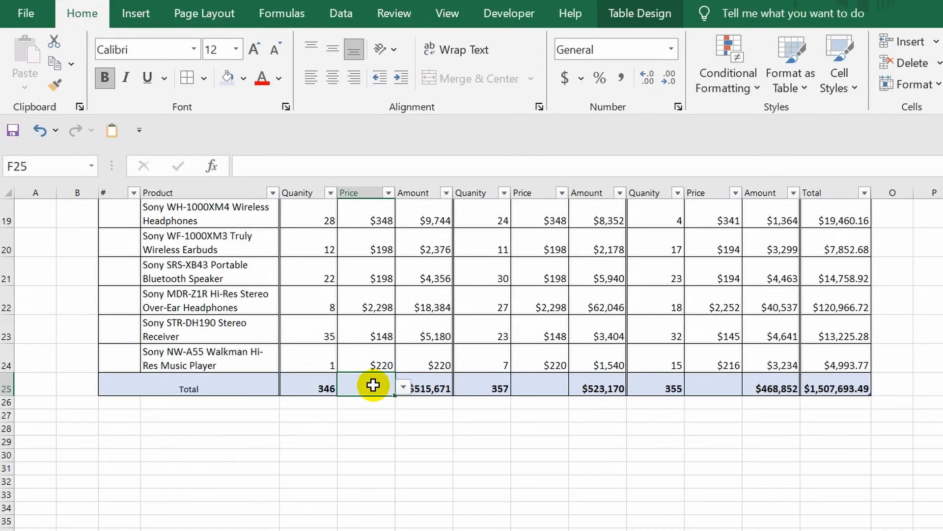
pyautogui.write('-')
pyautogui.press('Return')
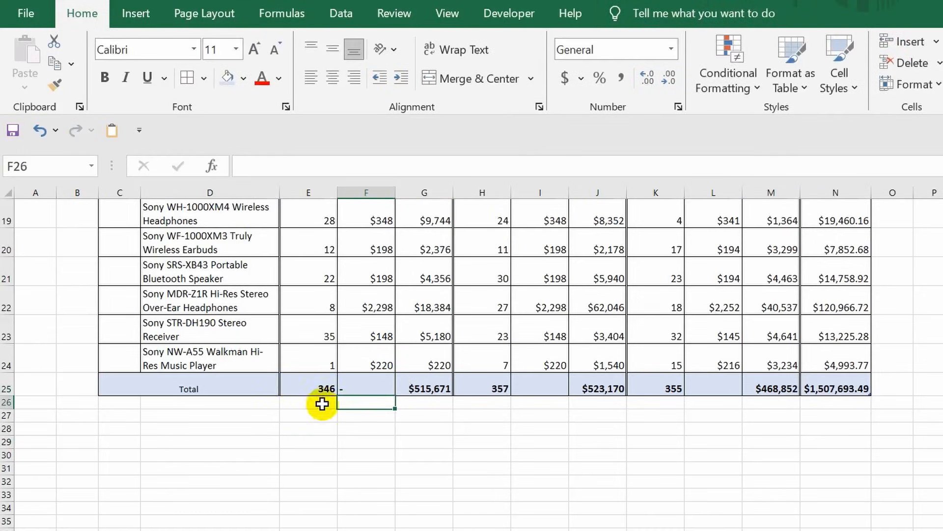
pyautogui.click(352, 388)
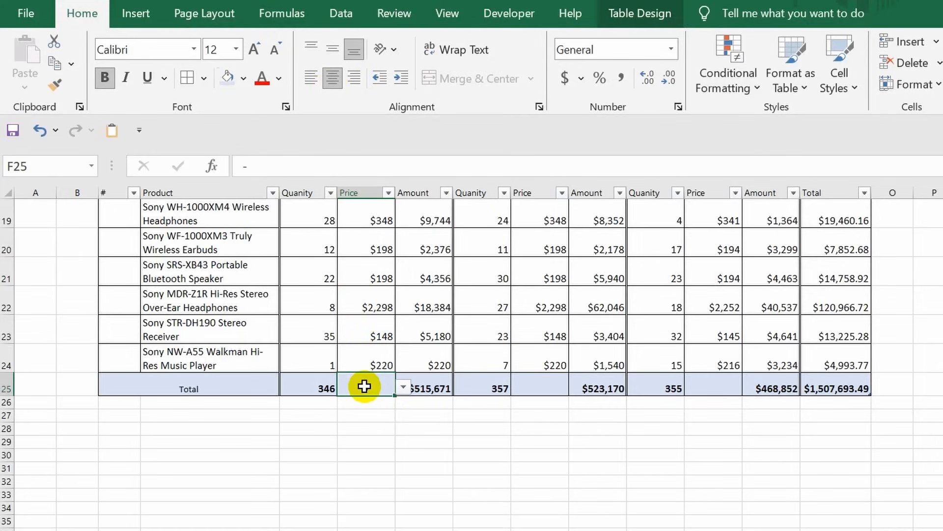
# - Copy the dash from F25 into the total row's February and March Price cells, I25 and L25
pyautogui.hotkey('ctrl', 'c')
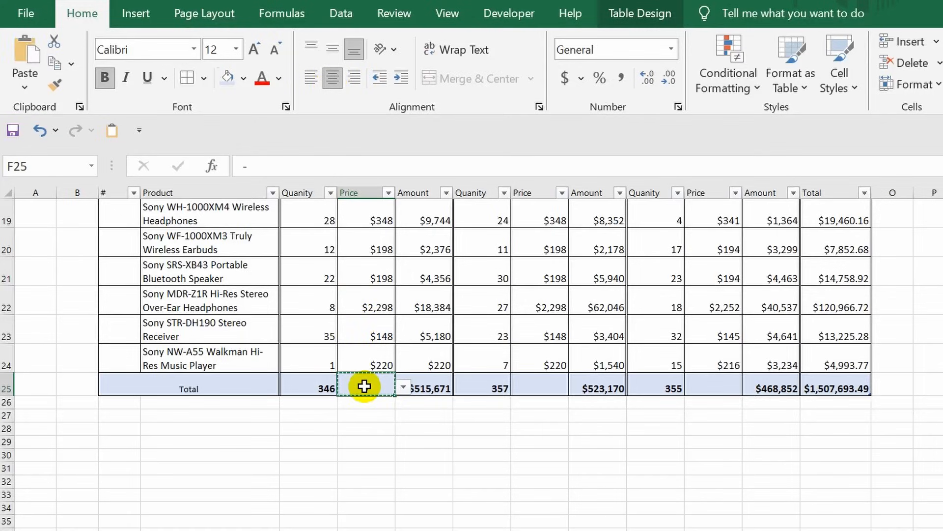
pyautogui.click(544, 387)
pyautogui.keyDown('ctrl'); pyautogui.click(718, 386); pyautogui.keyUp('ctrl')
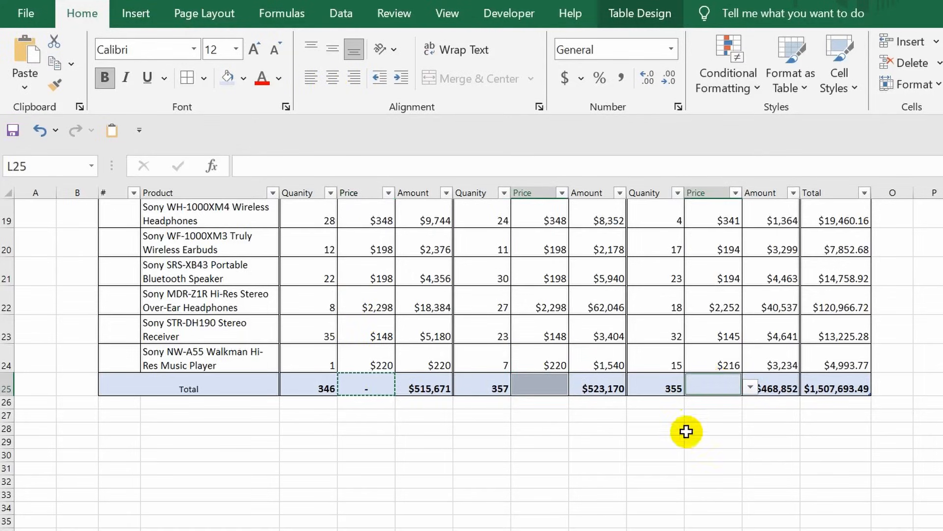
pyautogui.hotkey('ctrl', 'v')
pyautogui.click(657, 441)
pyautogui.scroll(1, 657, 441)
pyautogui.scroll(6, 471, 363)
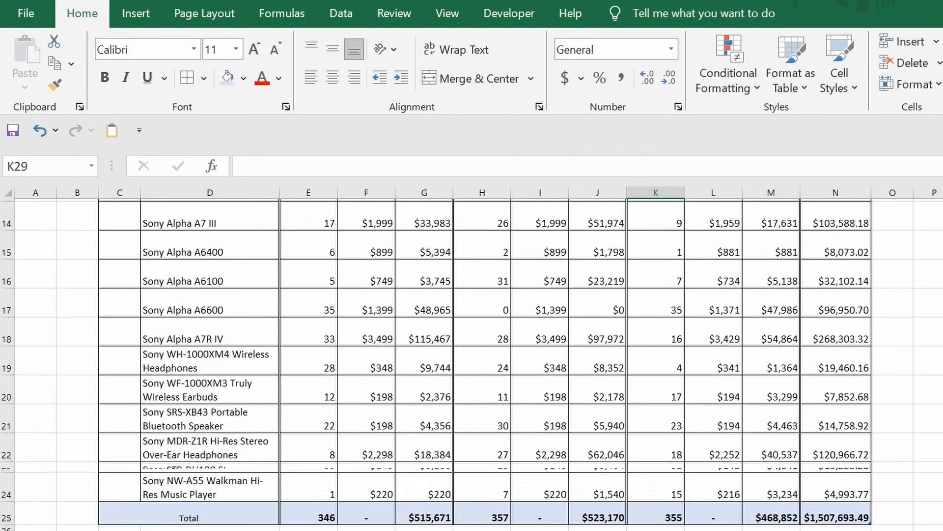
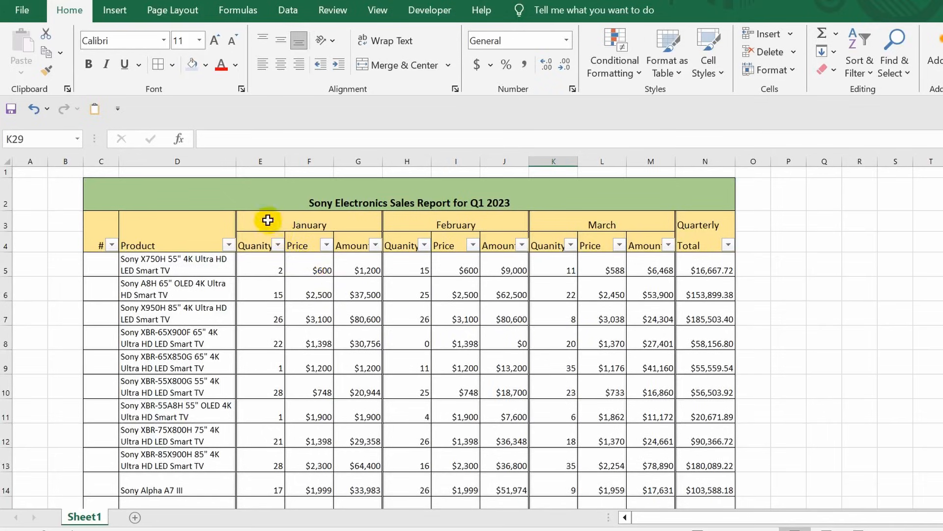
# - Insert a column before January's Quantity column and set its header in E4 to Category
pyautogui.click(259, 160)
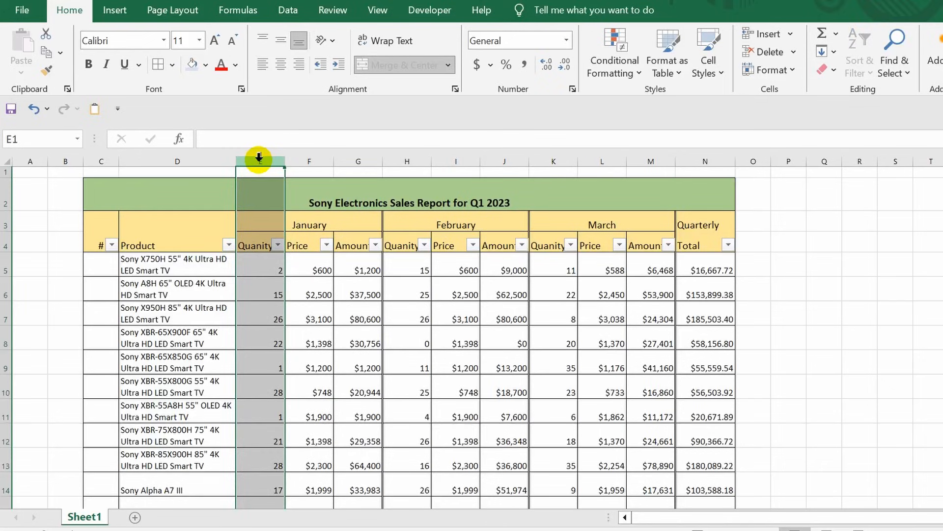
pyautogui.rightClick(260, 159)
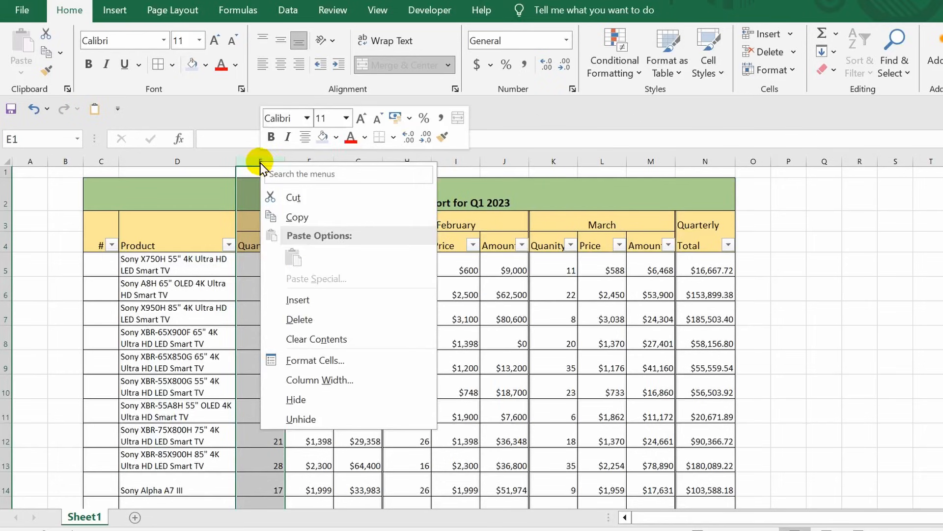
pyautogui.click(288, 295)
pyautogui.click(287, 295)
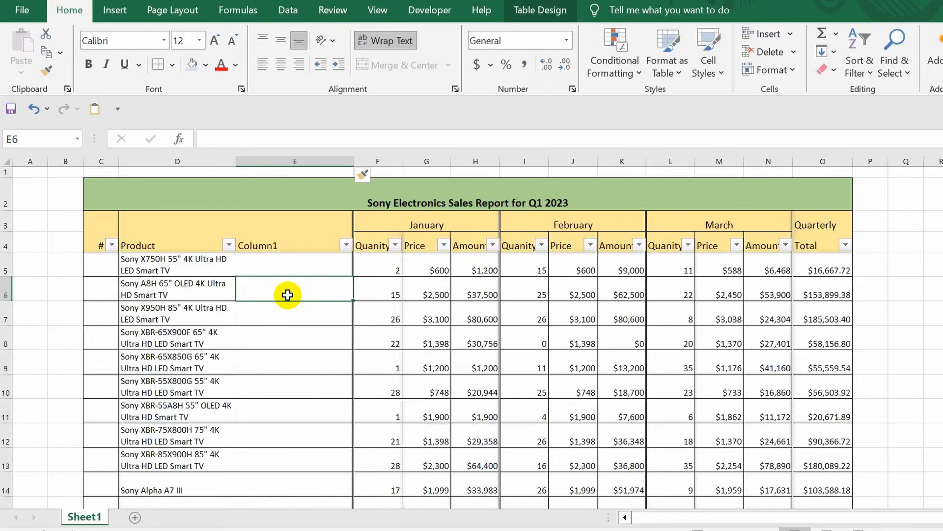
pyautogui.click(276, 243)
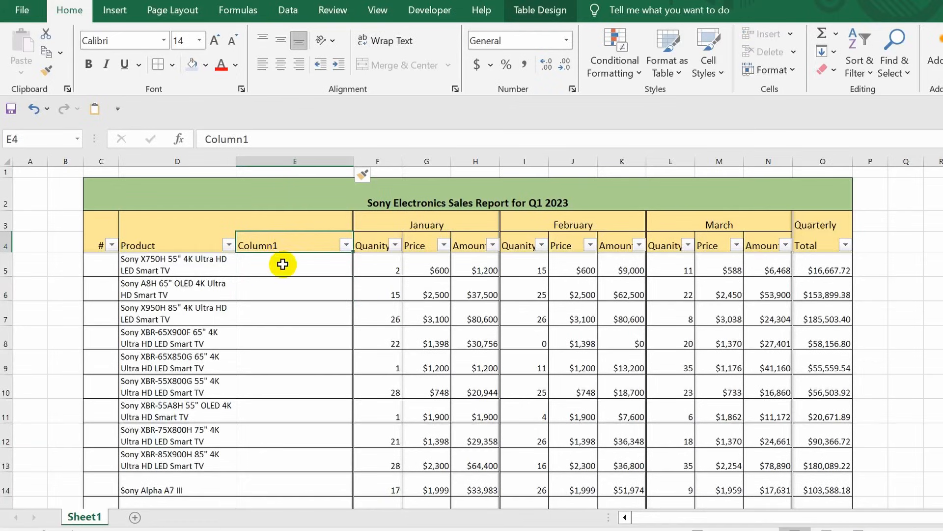
pyautogui.write('Category')
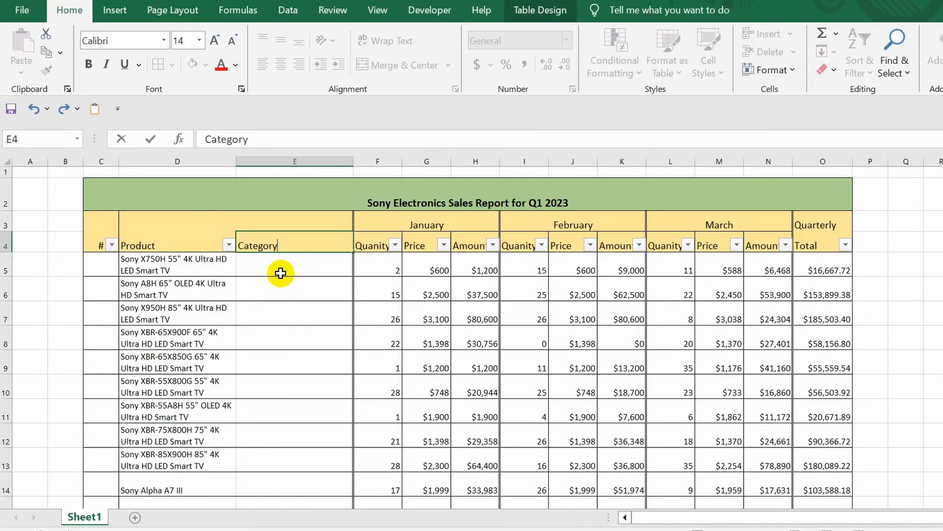
pyautogui.click(281, 273)
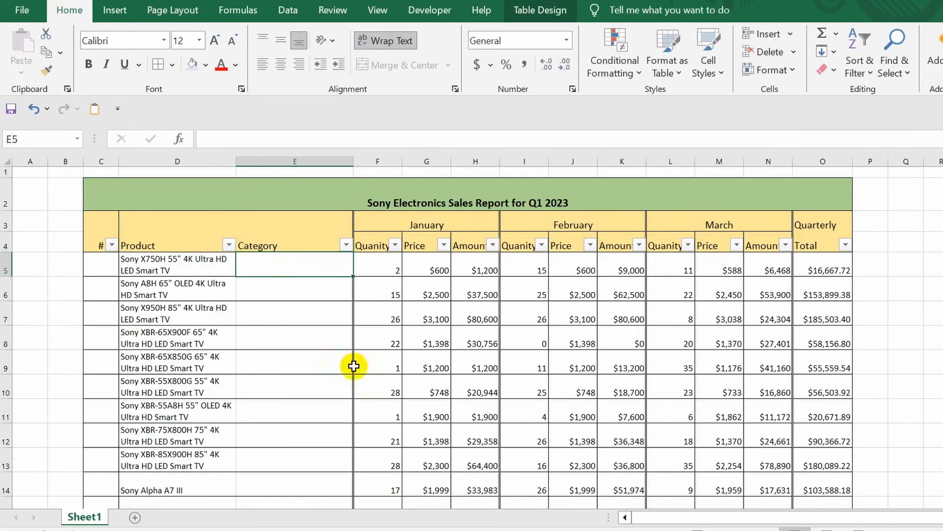
# - Copy the category list in I1:I20 on Sheet2 of the other open workbook
pyautogui.moveTo(500, 529)
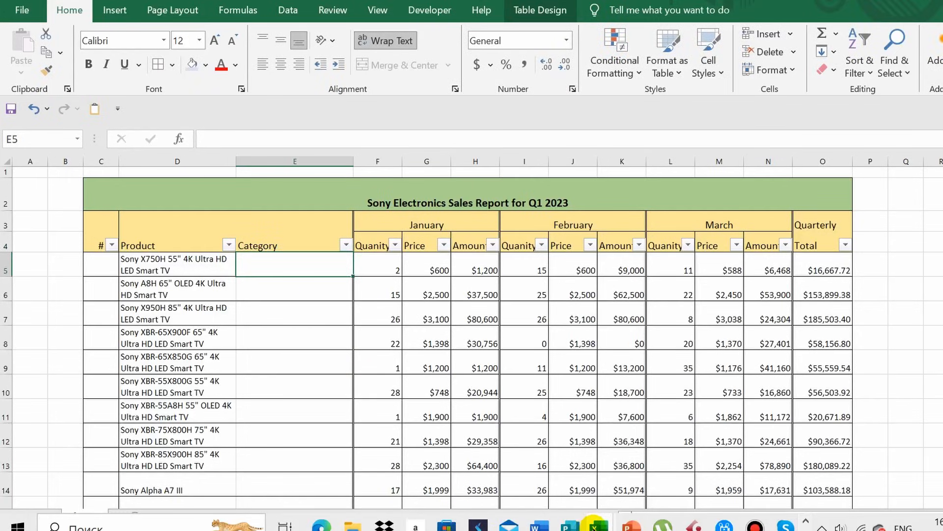
pyautogui.moveTo(595, 526)
pyautogui.click(448, 478)
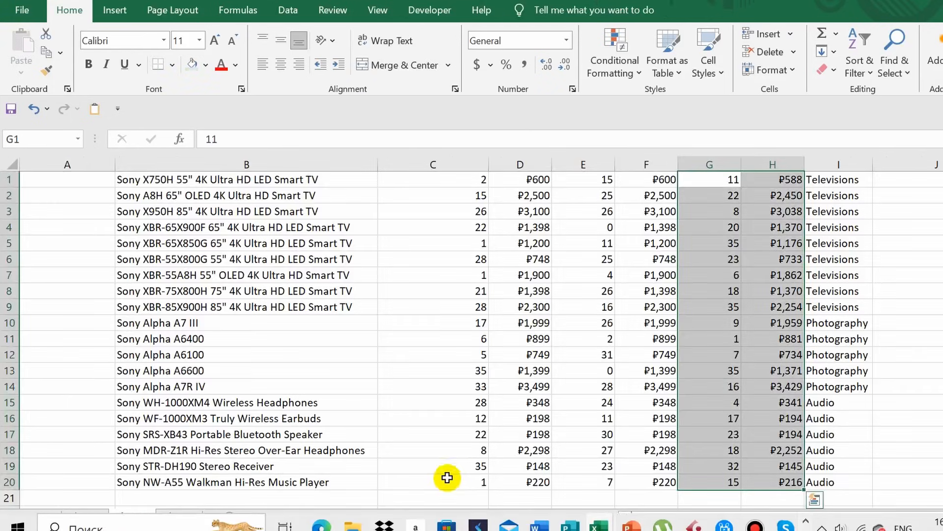
pyautogui.click(833, 180)
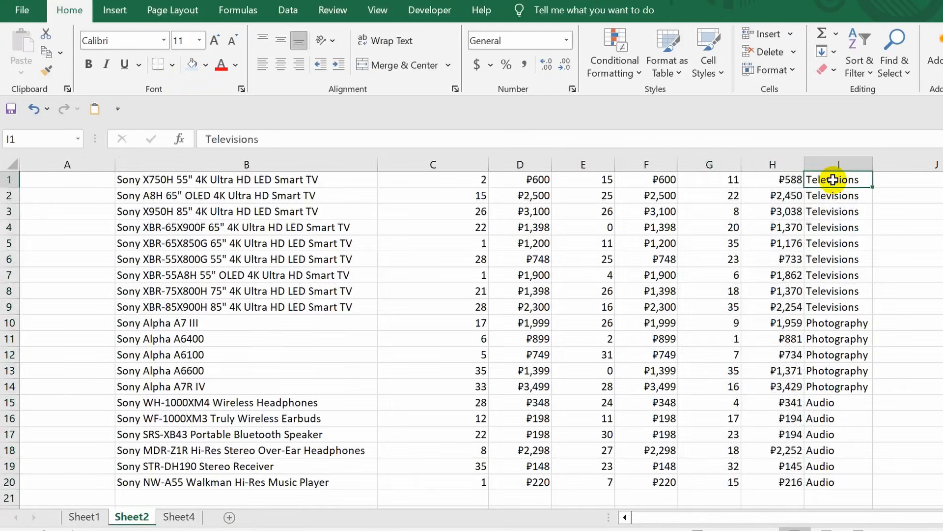
pyautogui.hotkey('ctrl', 'shift', 'Down')
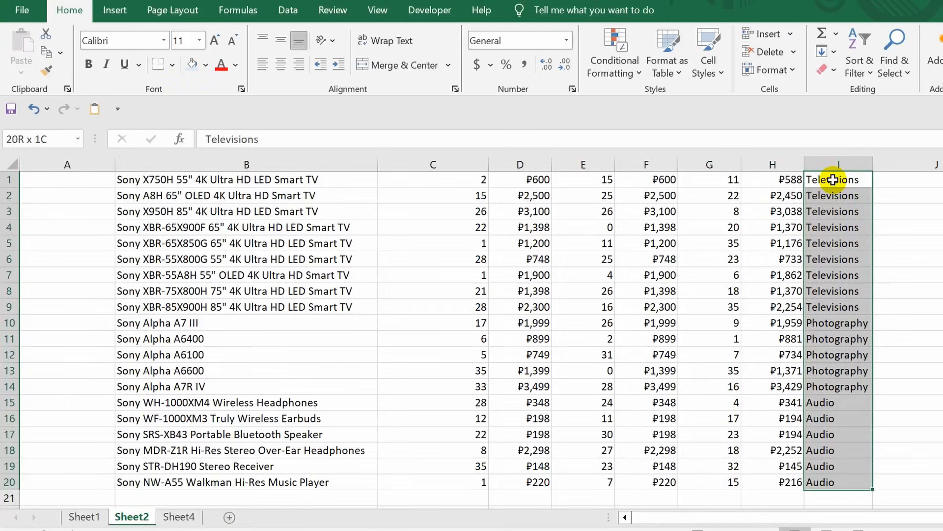
pyautogui.hotkey('ctrl', 'c')
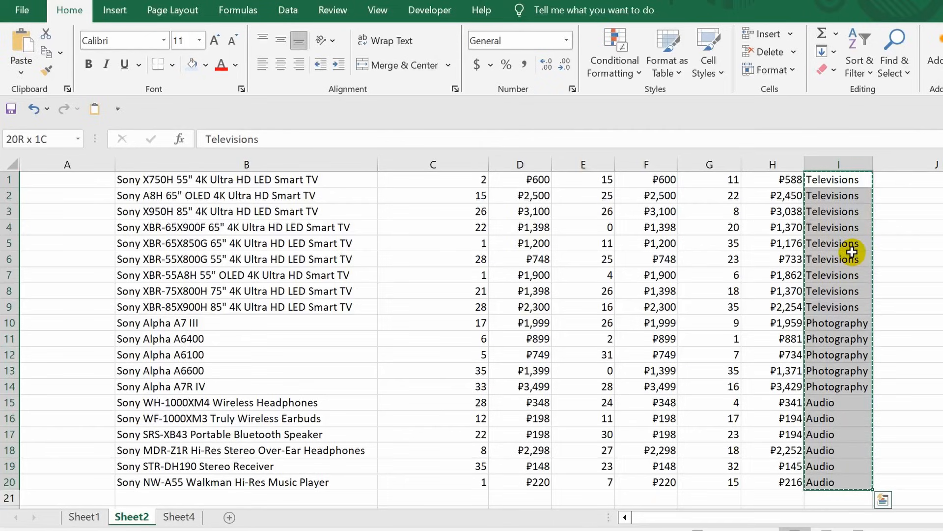
# - Paste the copied categories into the sales report's Category column from E5 down and set their font size to 12
pyautogui.moveTo(602, 530)
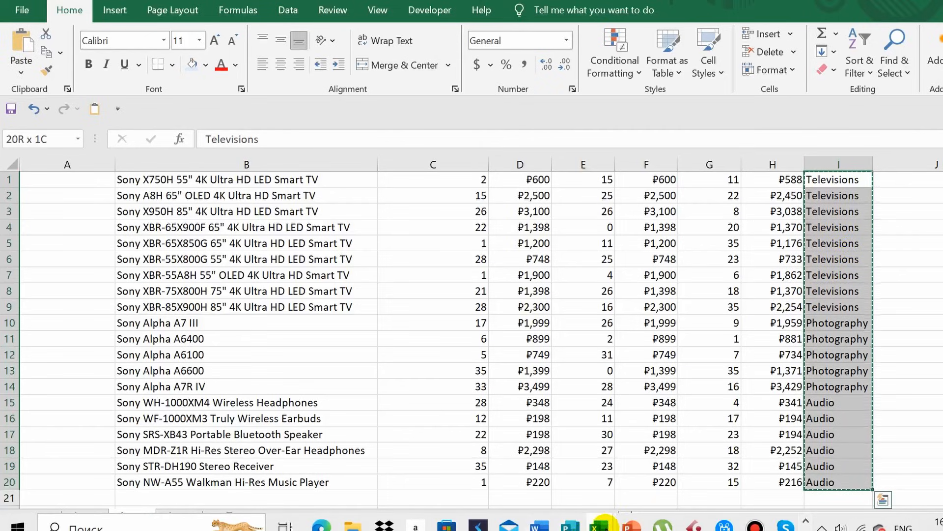
pyautogui.click(708, 465)
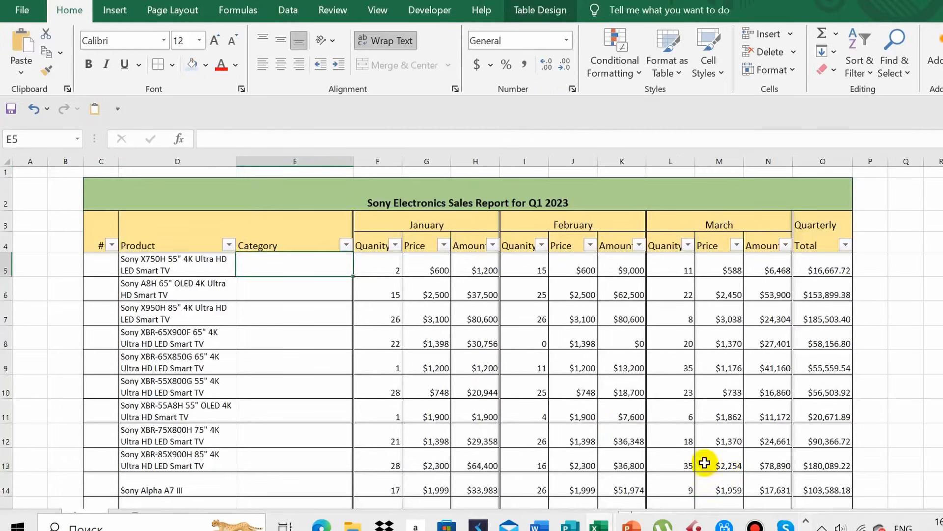
pyautogui.hotkey('ctrl', 'v')
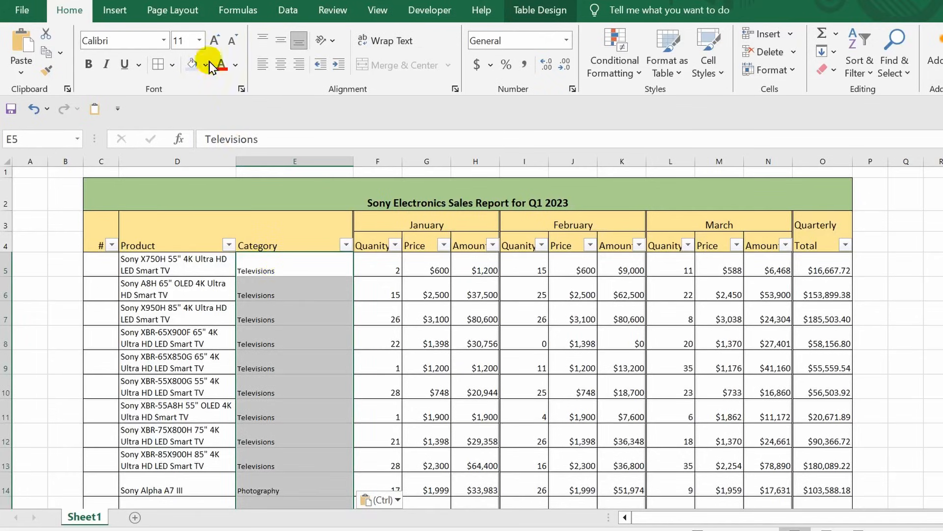
pyautogui.click(199, 40)
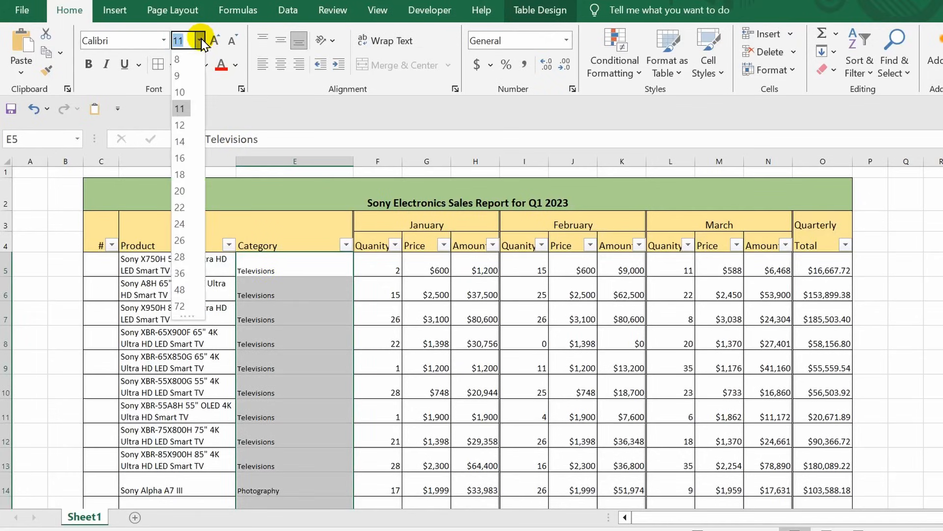
pyautogui.click(181, 126)
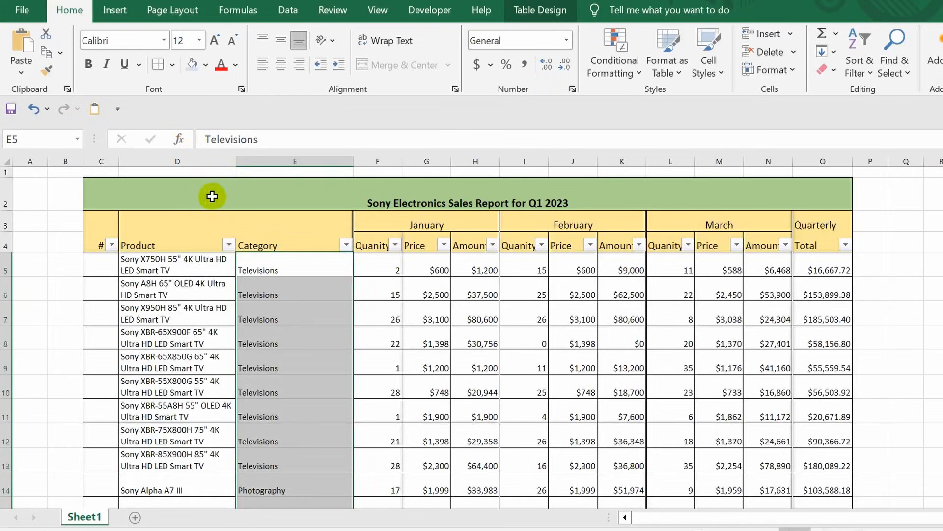
# - Add a thin solid left border to the category cells E5:E24
pyautogui.hotkey('ctrl', '1')
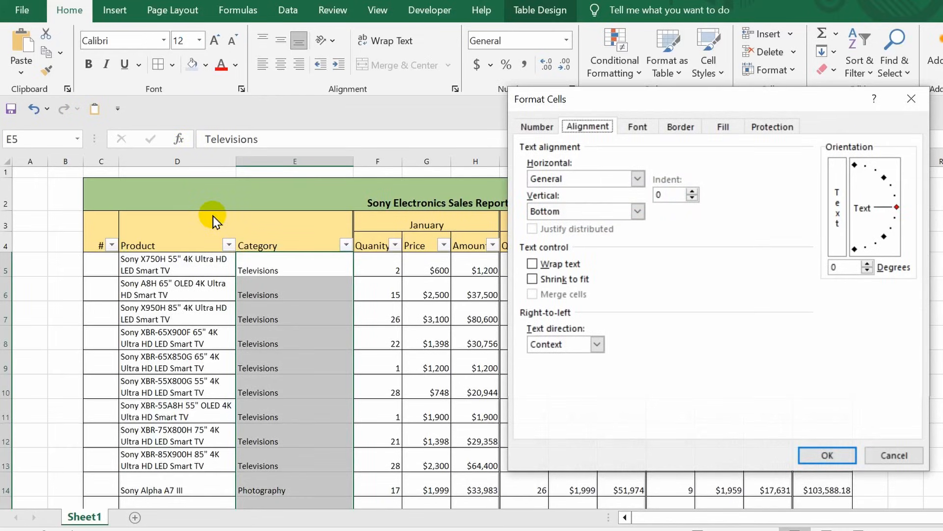
pyautogui.click(682, 129)
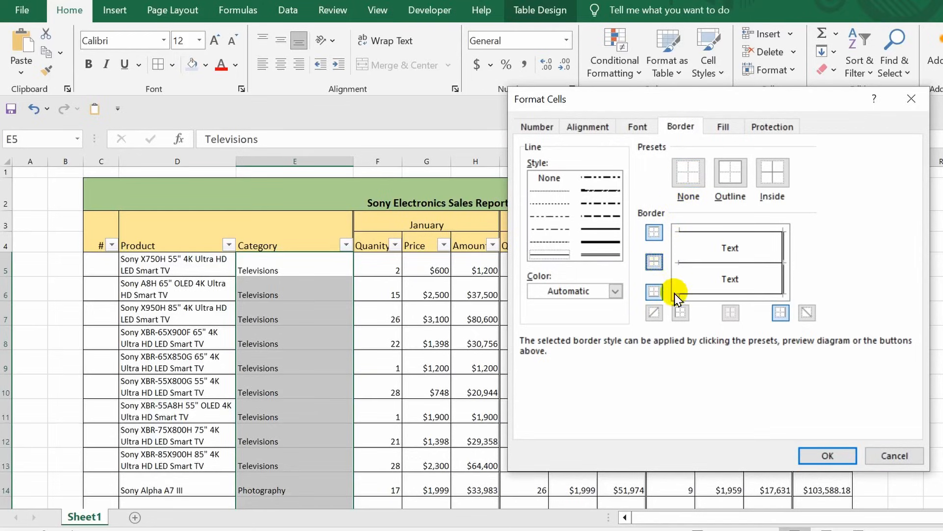
pyautogui.click(681, 313)
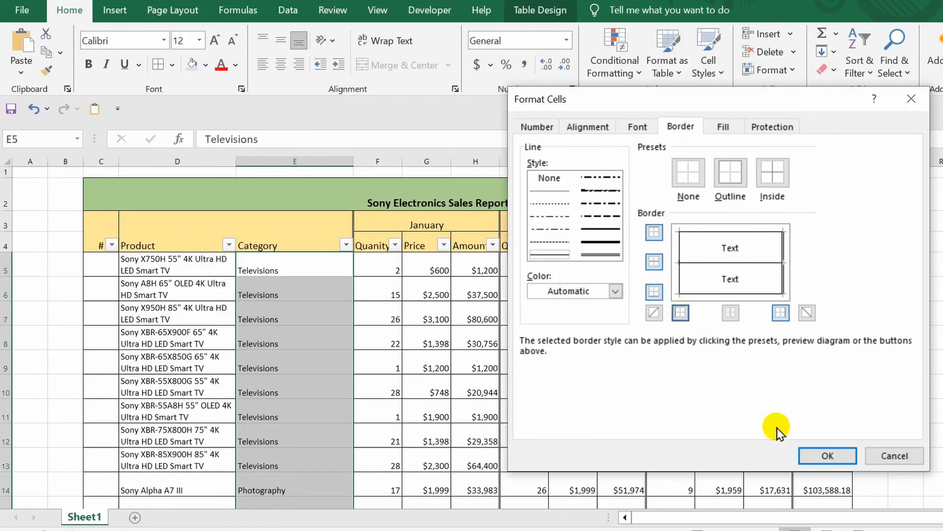
pyautogui.click(826, 456)
pyautogui.scroll(-5, 396, 471)
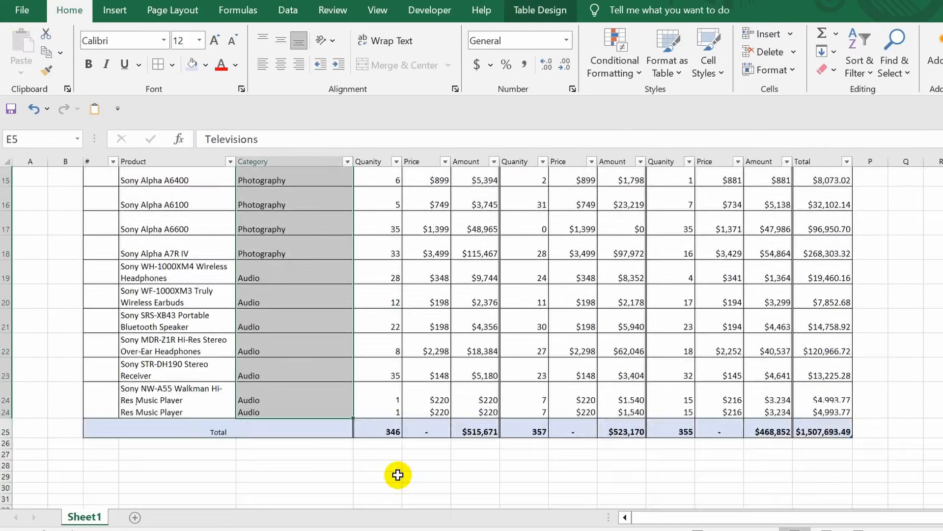
pyautogui.click(350, 411)
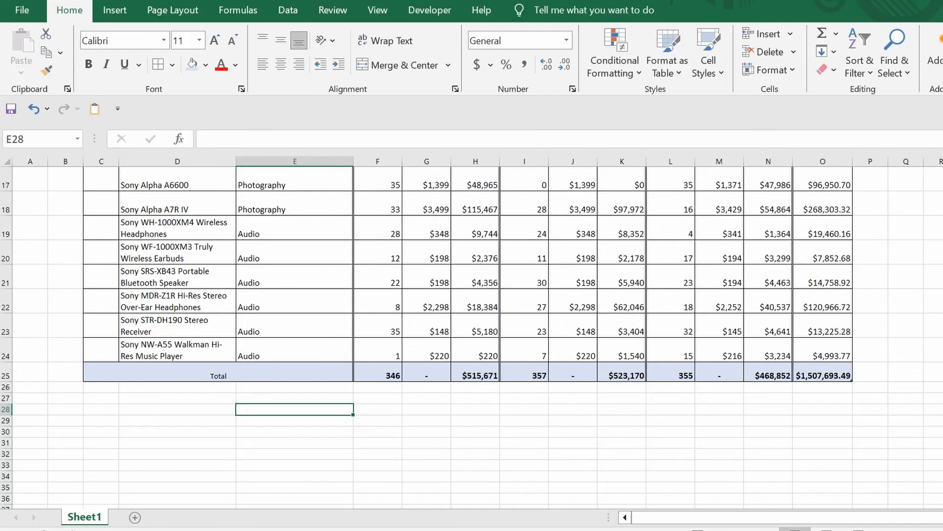
pyautogui.scroll(6, 381, 175)
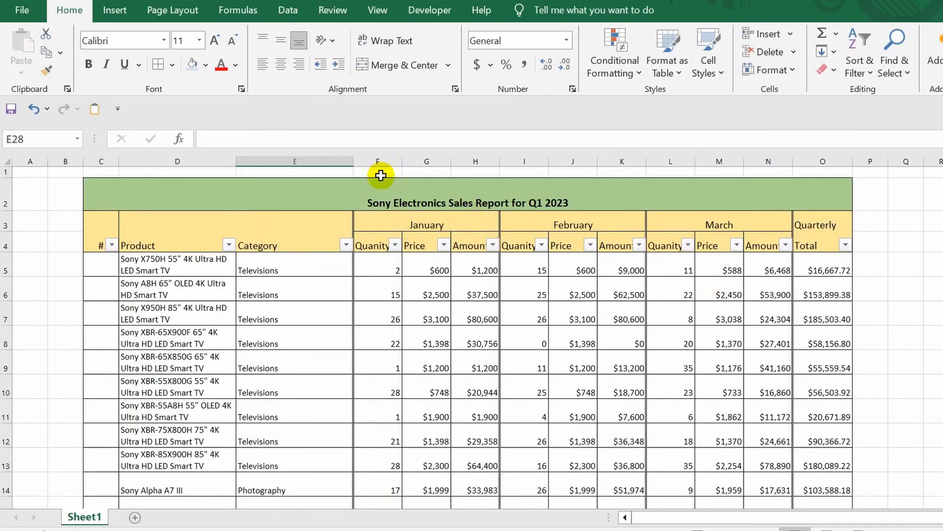
# - Narrow the Category column and add a left border to its header cells E3:E4
pyautogui.moveTo(352, 161); pyautogui.dragTo(305, 163)
pyautogui.click(257, 220)
pyautogui.moveTo(257, 220); pyautogui.dragTo(258, 235)
pyautogui.hotkey('ctrl', '1')
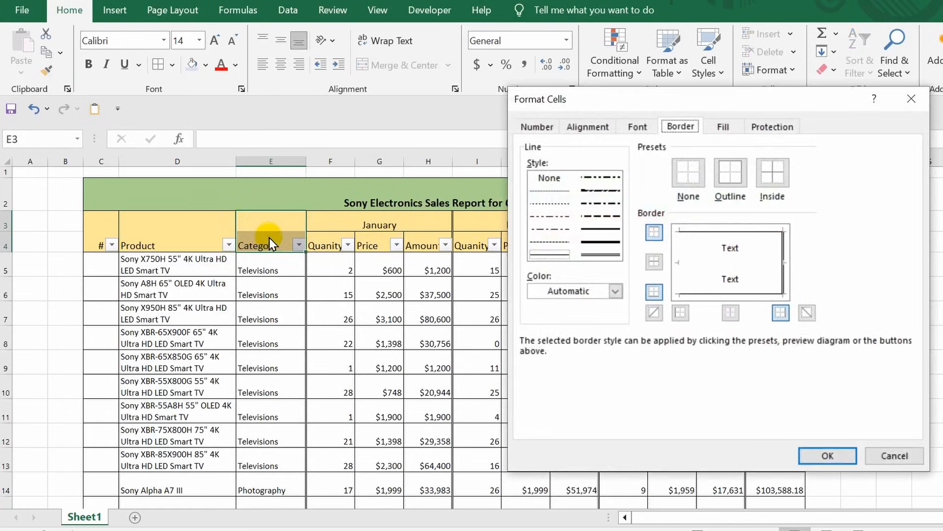
pyautogui.click(680, 312)
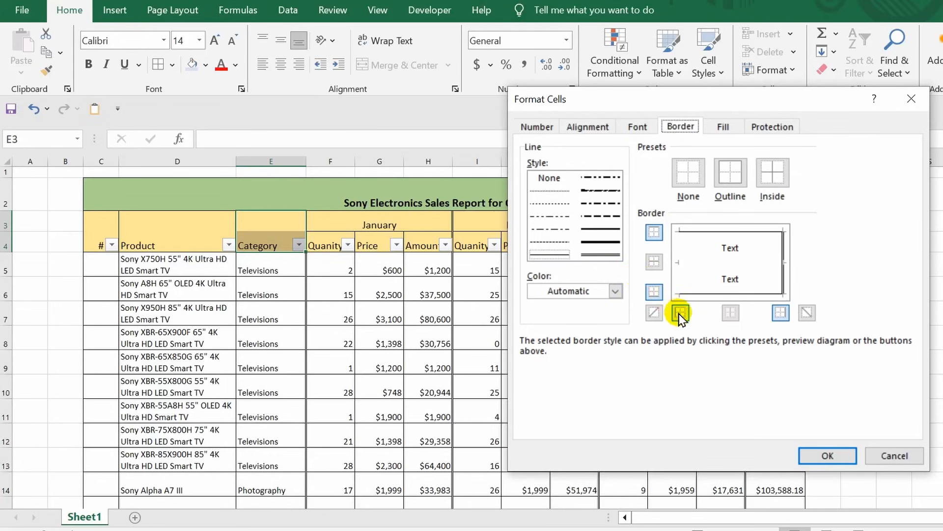
pyautogui.click(835, 455)
pyautogui.click(295, 330)
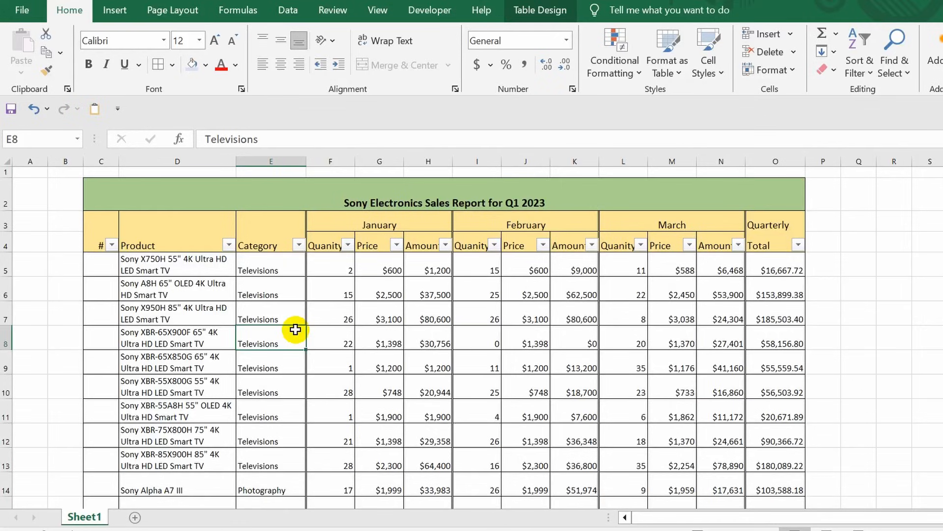
# - Enter 1 in C5 as the first product number and set its font size to 12
pyautogui.click(95, 266)
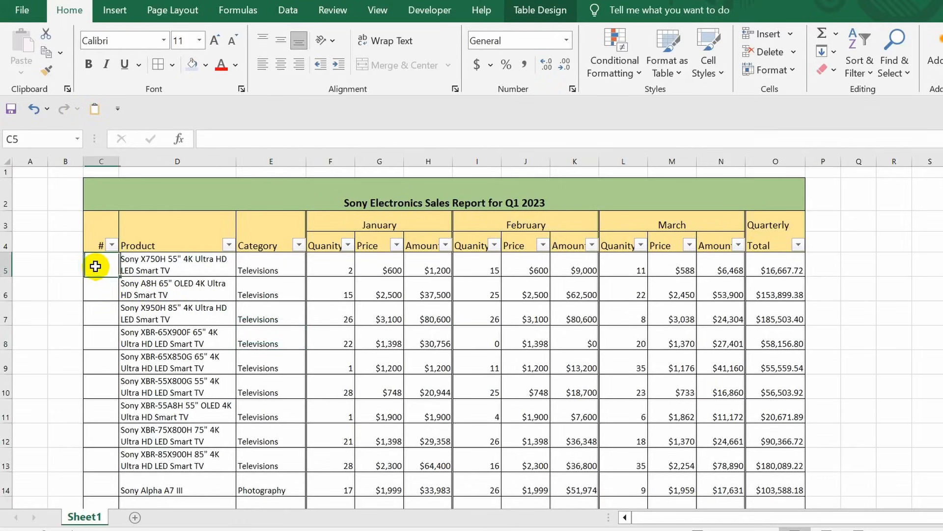
pyautogui.write('1')
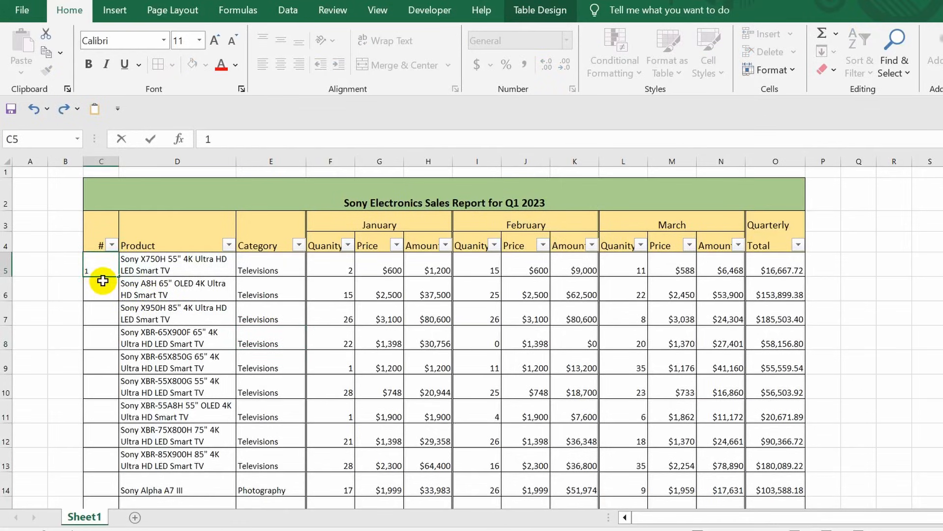
pyautogui.press('Return')
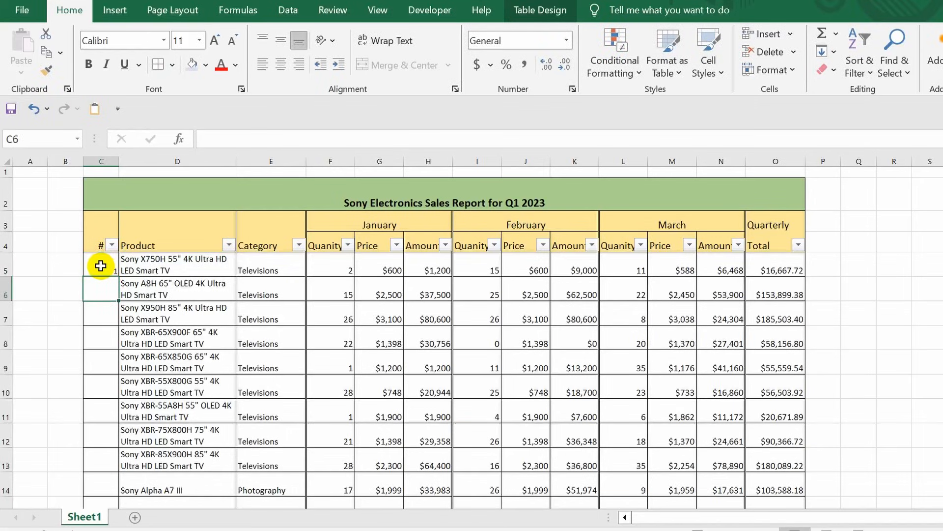
pyautogui.click(100, 265)
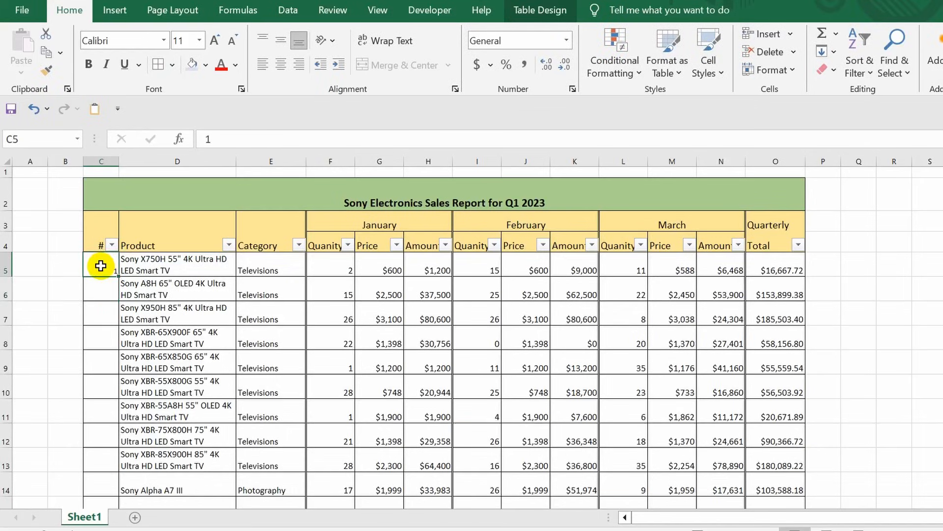
pyautogui.click(199, 41)
pyautogui.click(185, 120)
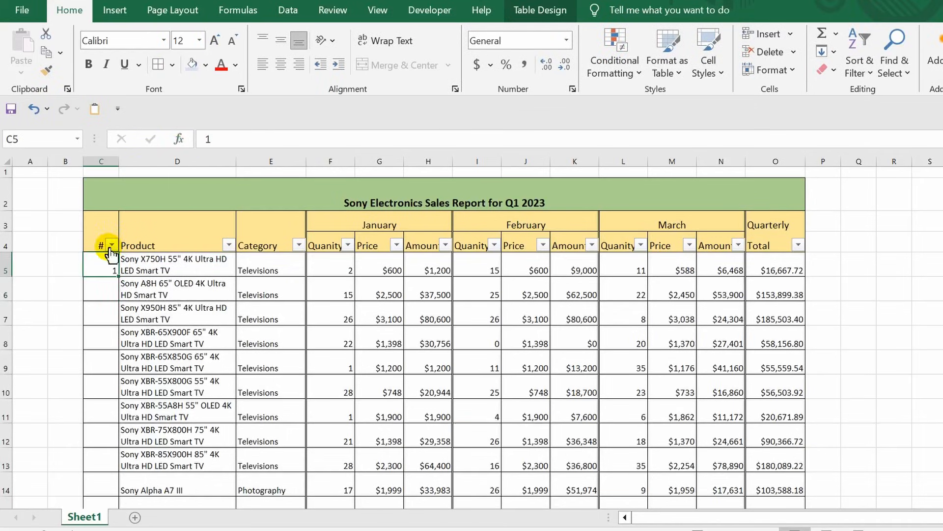
# - Fill the # column from C5 down to C24 as a number series
pyautogui.doubleClick(116, 276)
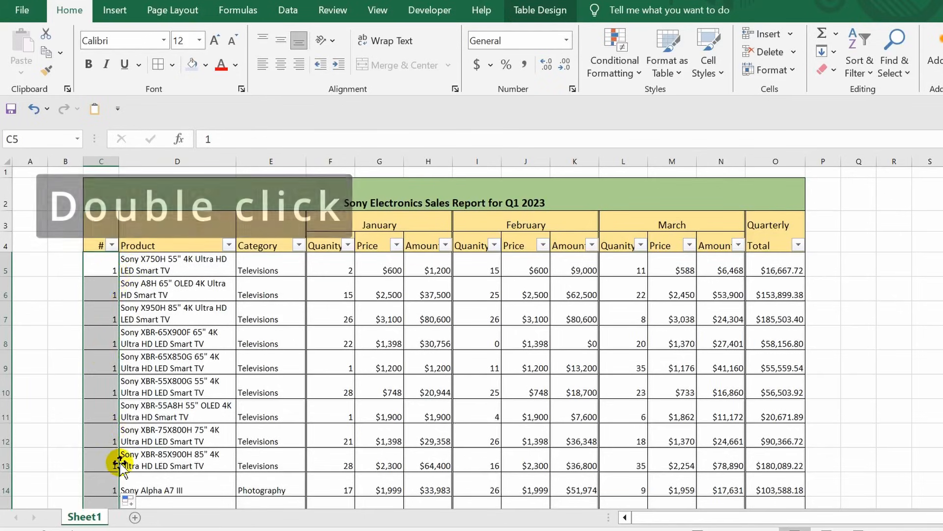
pyautogui.scroll(-5, 118, 465)
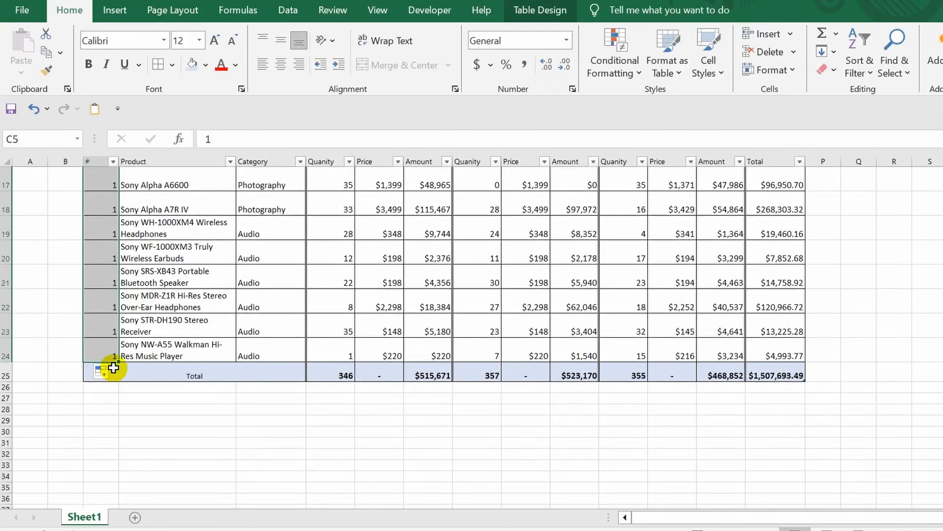
pyautogui.click(114, 376)
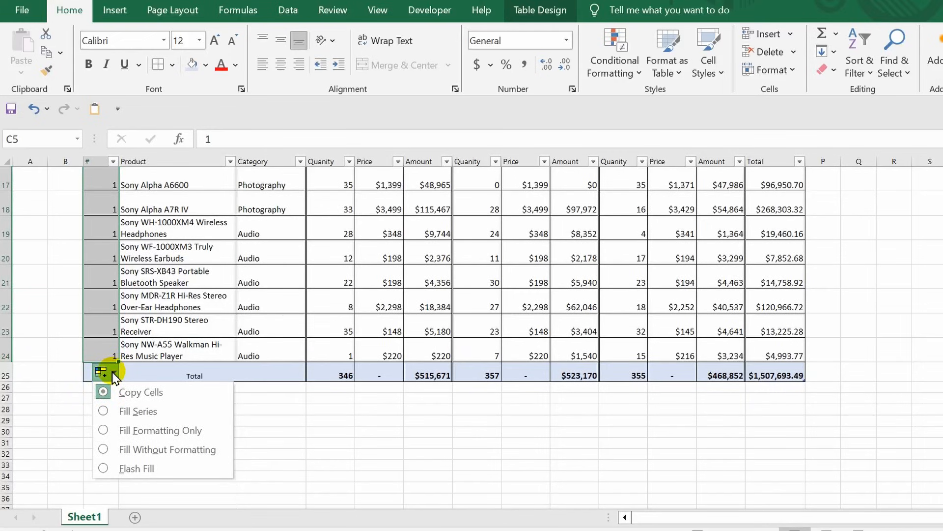
pyautogui.click(120, 412)
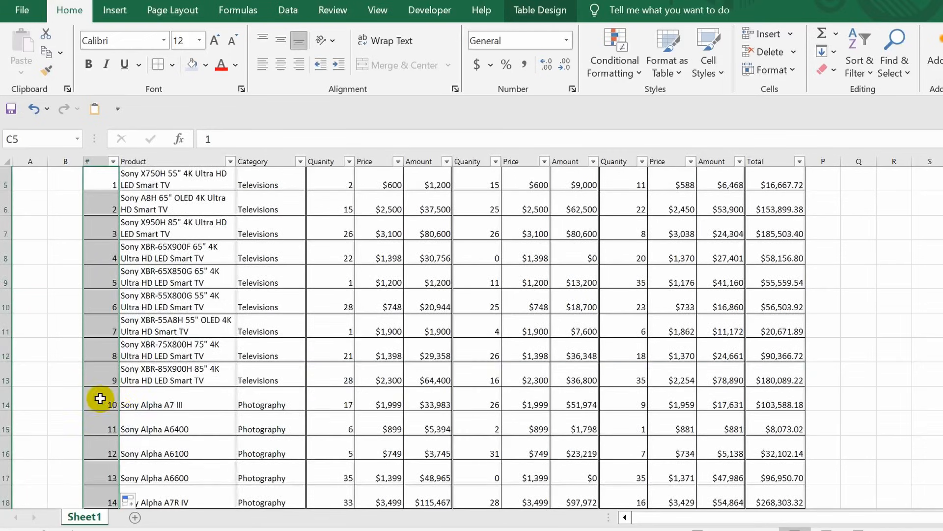
pyautogui.click(111, 378)
pyautogui.scroll(-3, 96, 468)
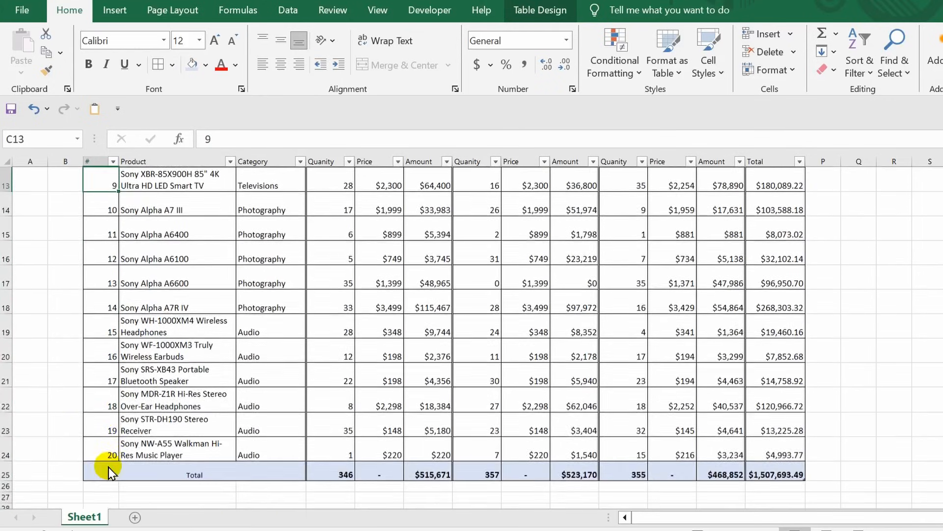
pyautogui.scroll(4, 107, 469)
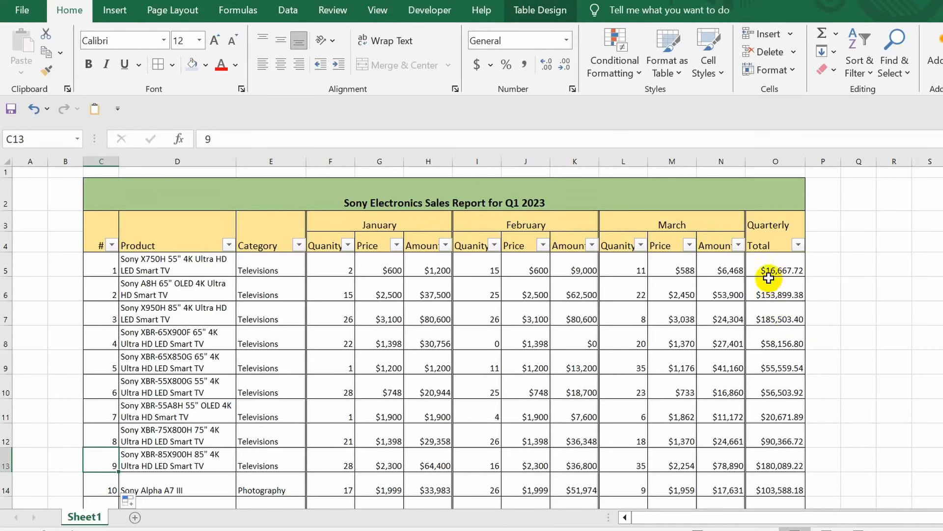
# - Apply light blue gradient data bars to the quarterly totals in O5:O24
pyautogui.click(787, 268)
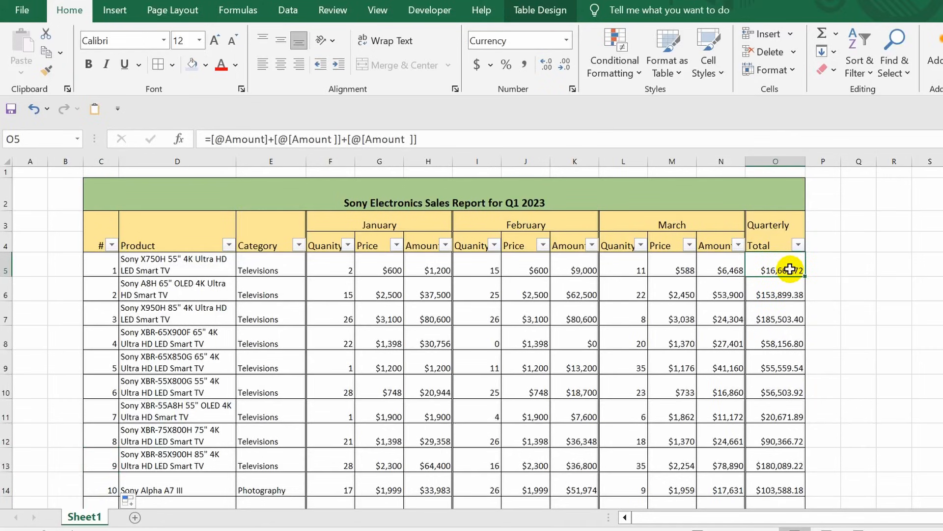
pyautogui.hotkey('ctrl', 'shift', 'Down')
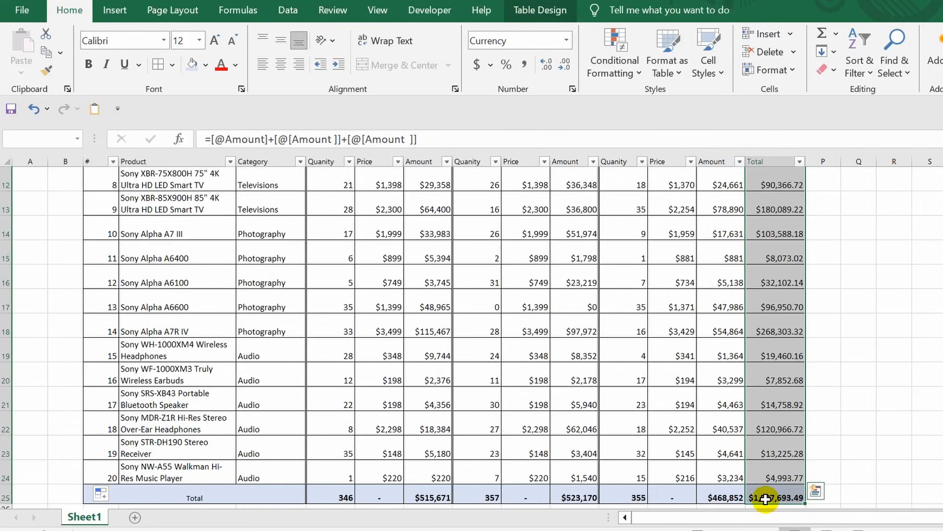
pyautogui.hotkey('shift', 'Up')
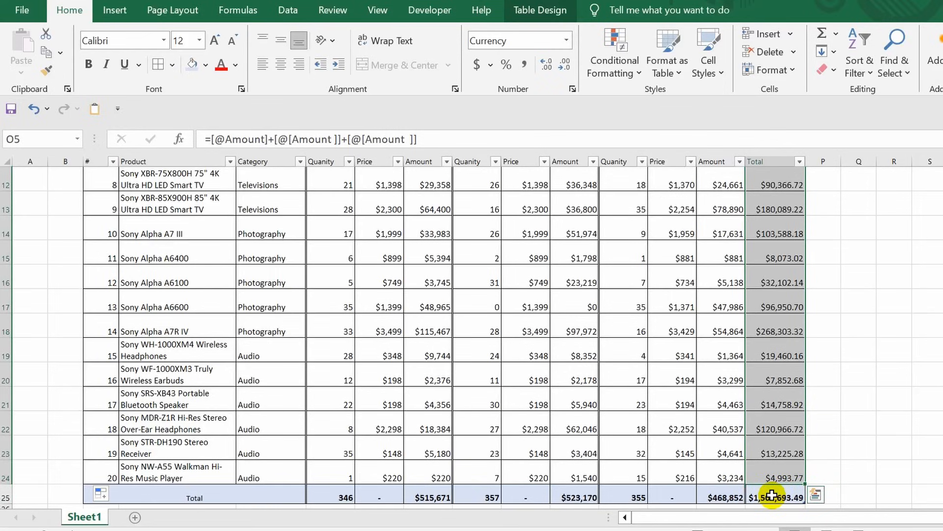
pyautogui.scroll(4, 727, 486)
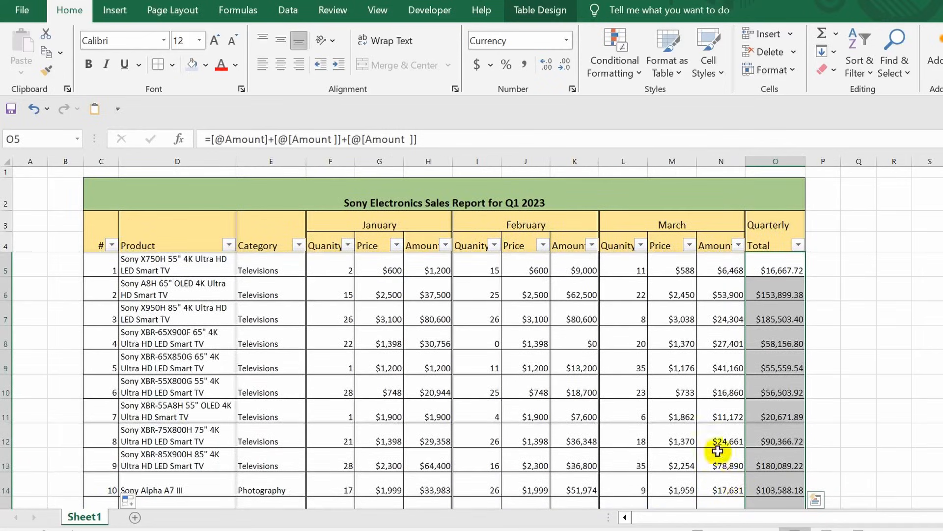
pyautogui.click(621, 63)
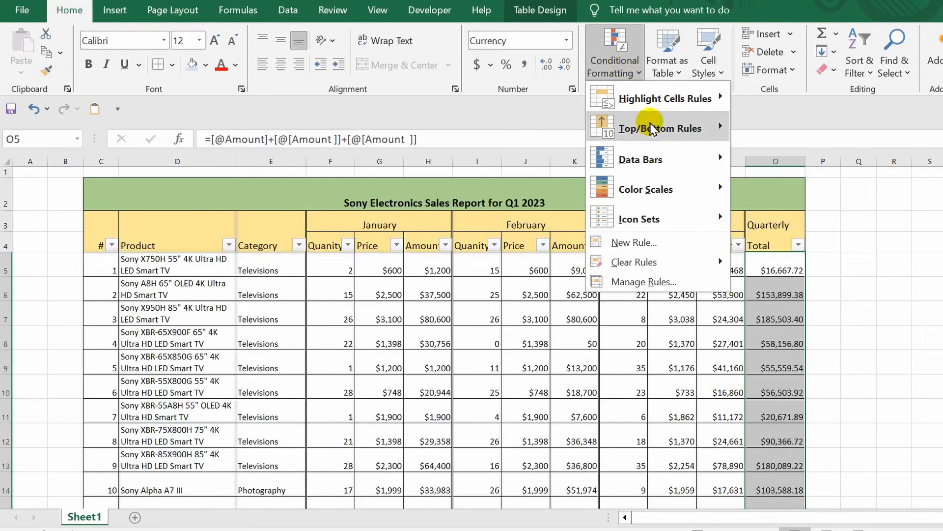
pyautogui.moveTo(655, 166)
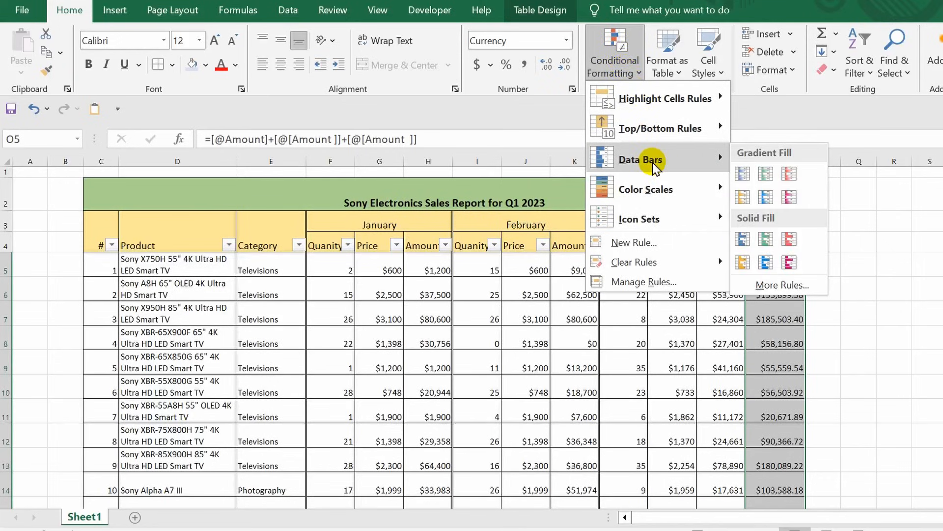
pyautogui.moveTo(724, 194)
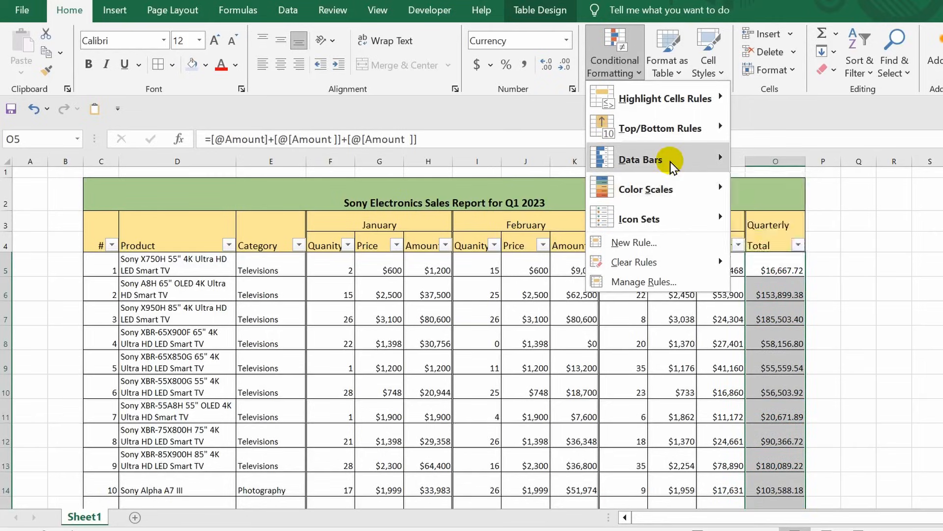
pyautogui.moveTo(697, 158)
pyautogui.click(765, 194)
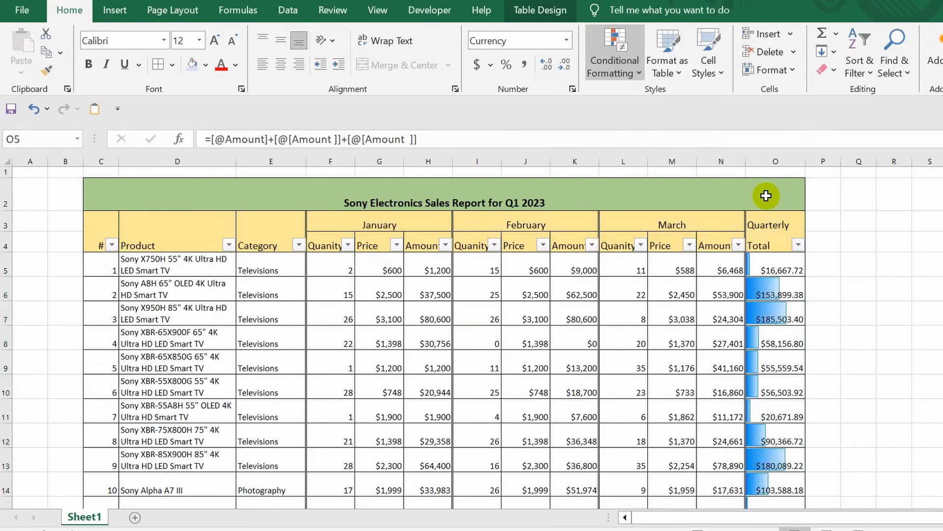
pyautogui.click(875, 310)
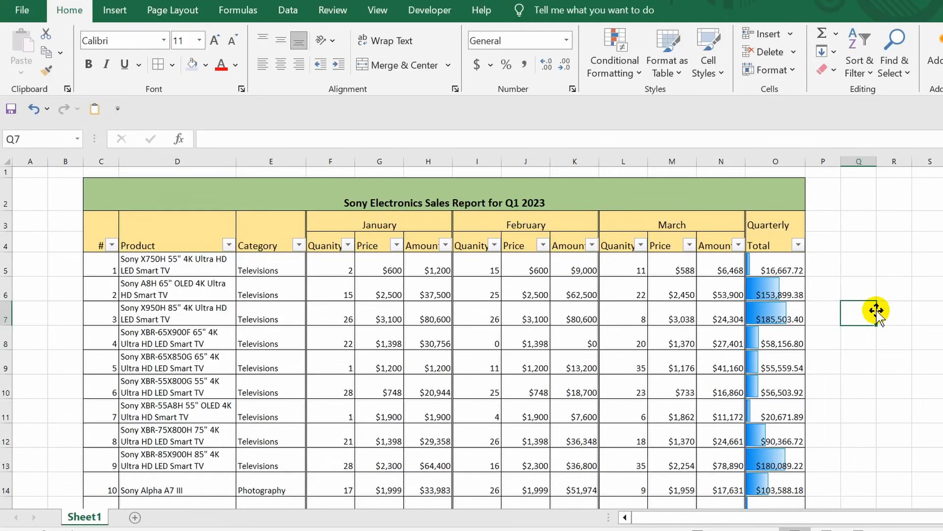
# - Sort the sales table by the quarterly Total column from largest to smallest
pyautogui.scroll(-2, 877, 315)
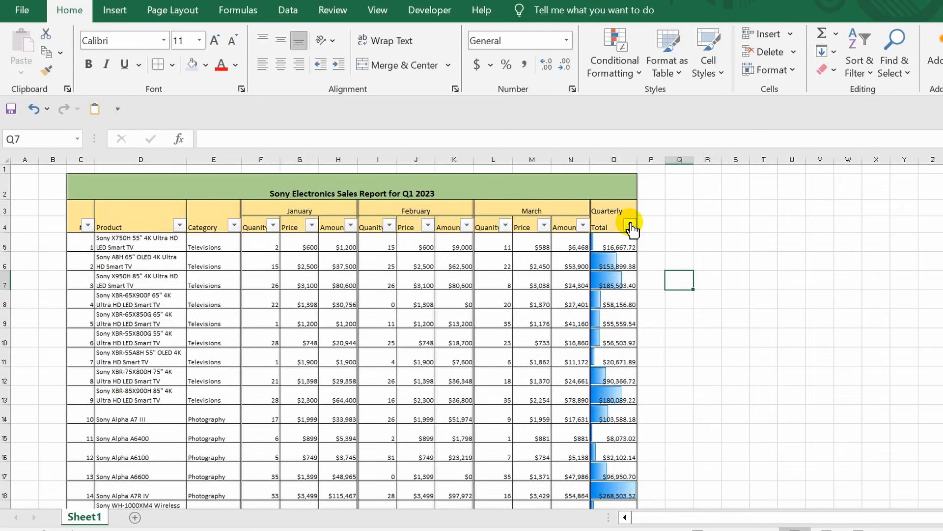
pyautogui.click(630, 226)
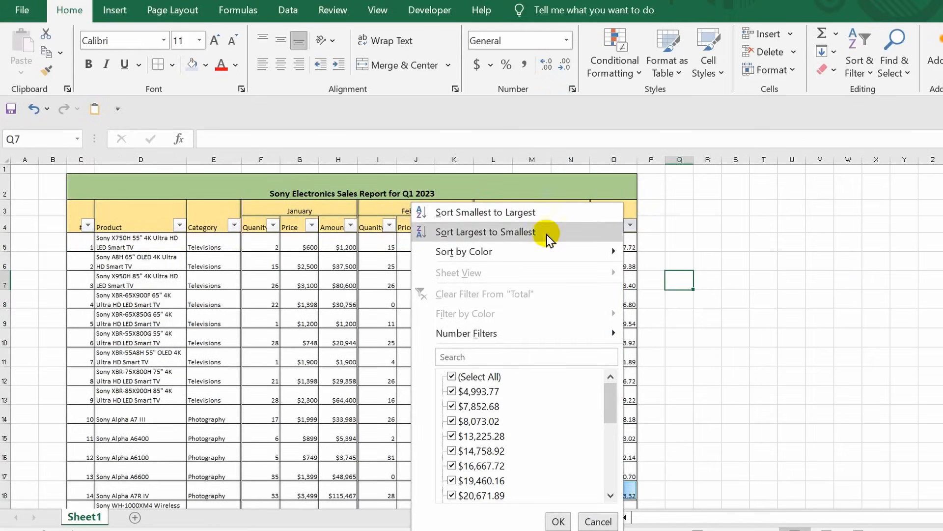
pyautogui.click(504, 237)
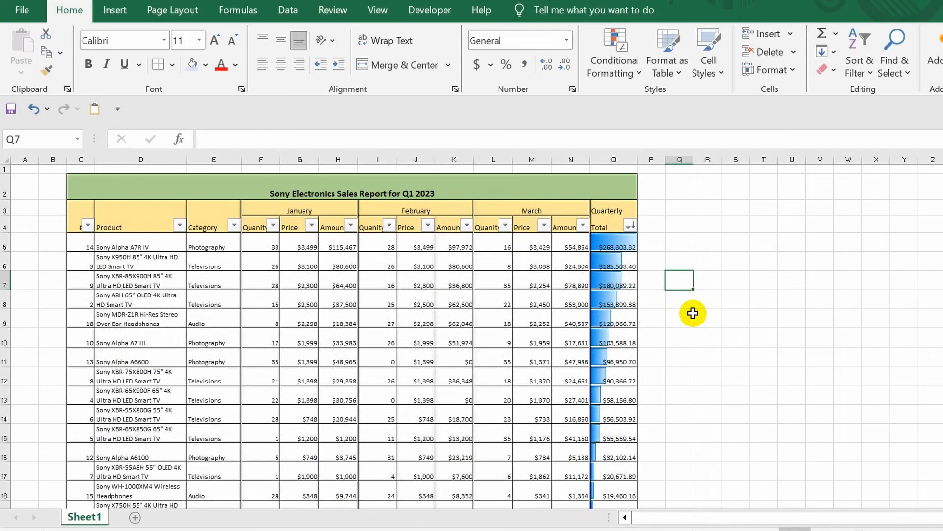
pyautogui.scroll(2, 693, 313)
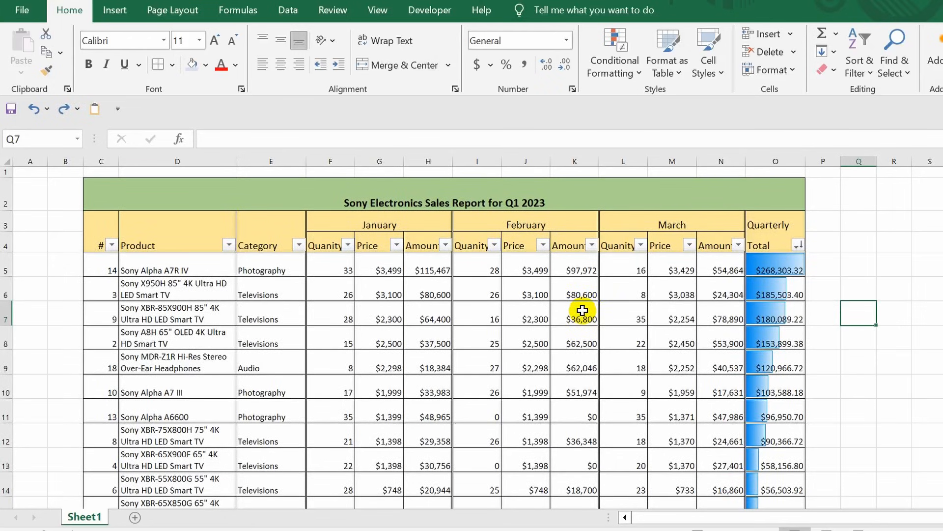
# - Apply the coloured three-arrow directional icon set to the January, February and March Amount columns, rows 5 to 24
pyautogui.click(424, 267)
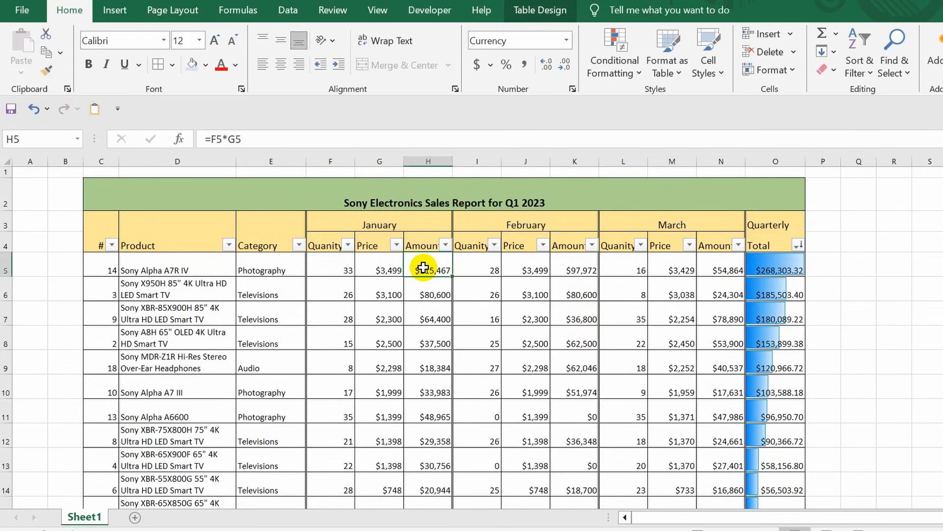
pyautogui.hotkey('ctrl', 'shift', 'Down')
pyautogui.scroll(3, 424, 267)
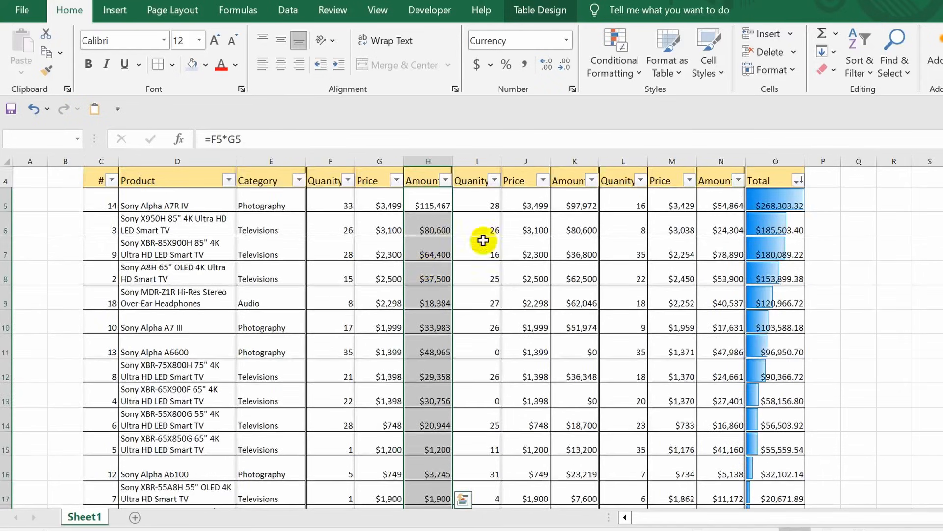
pyautogui.keyDown('ctrl'); pyautogui.click(574, 204); pyautogui.keyUp('ctrl')
pyautogui.hotkey('ctrl', 'shift', 'Down')
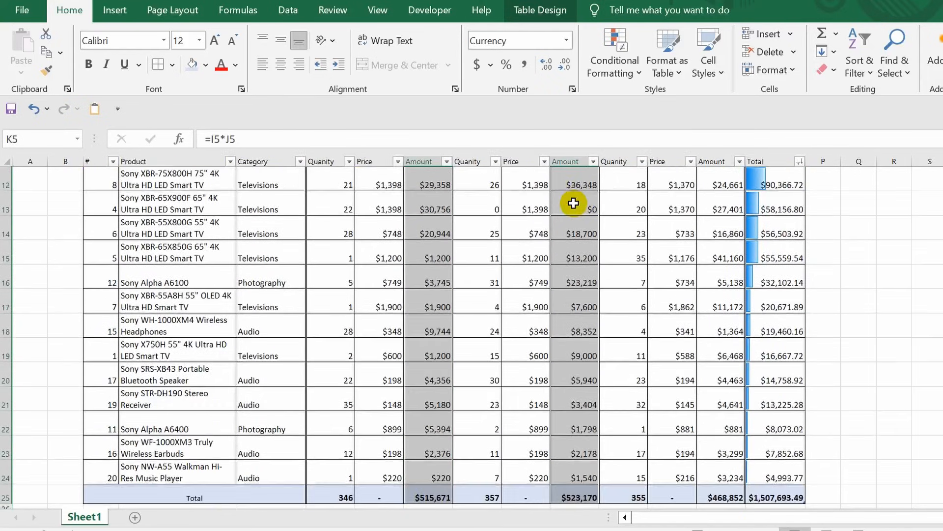
pyautogui.scroll(4, 573, 203)
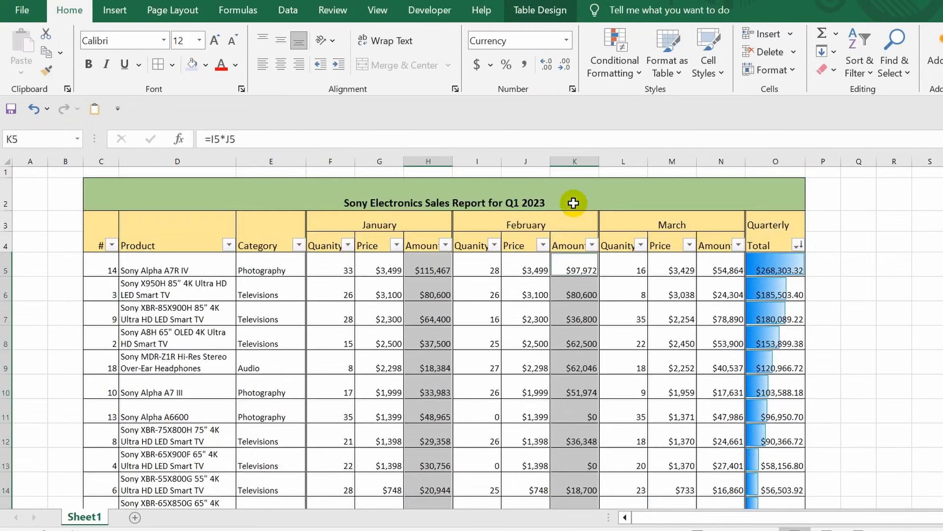
pyautogui.keyDown('ctrl'); pyautogui.click(723, 267); pyautogui.keyUp('ctrl')
pyautogui.hotkey('ctrl', 'shift', 'Down')
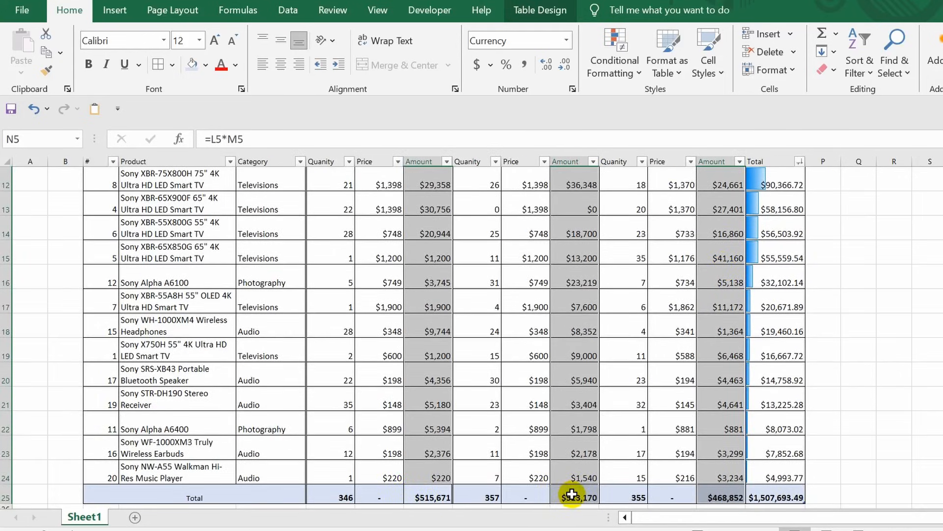
pyautogui.scroll(4, 674, 467)
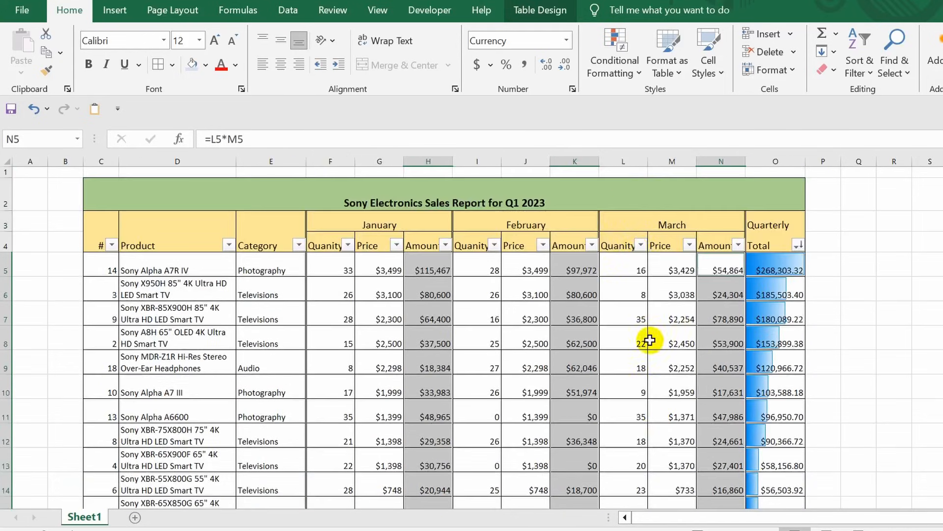
pyautogui.click(612, 61)
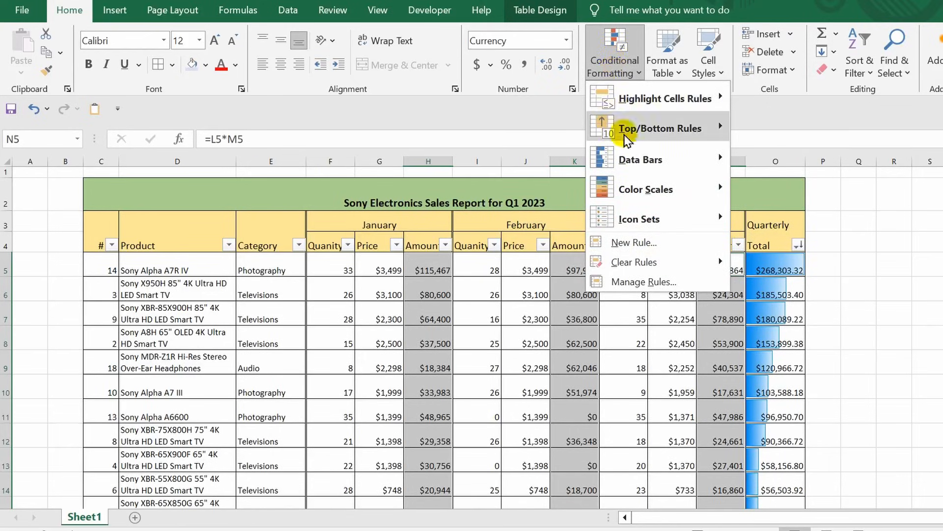
pyautogui.moveTo(632, 189)
pyautogui.moveTo(639, 222)
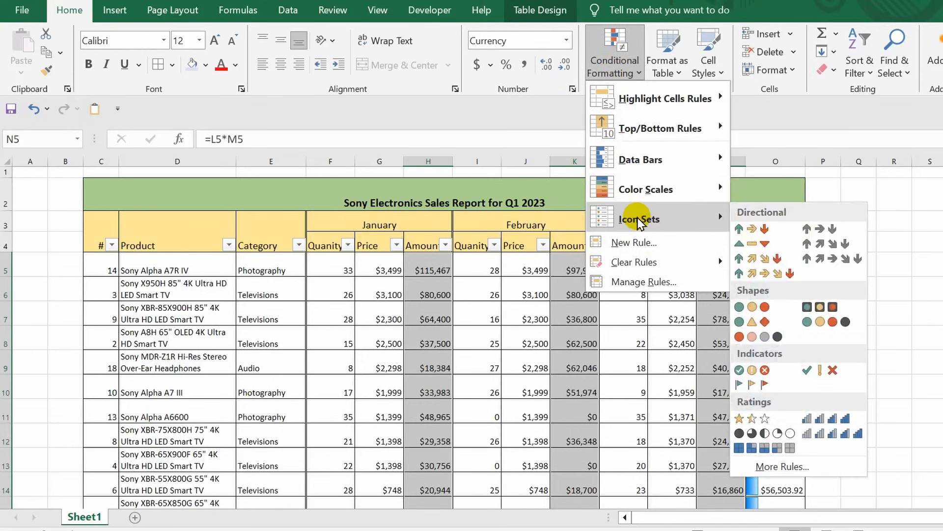
pyautogui.click(748, 227)
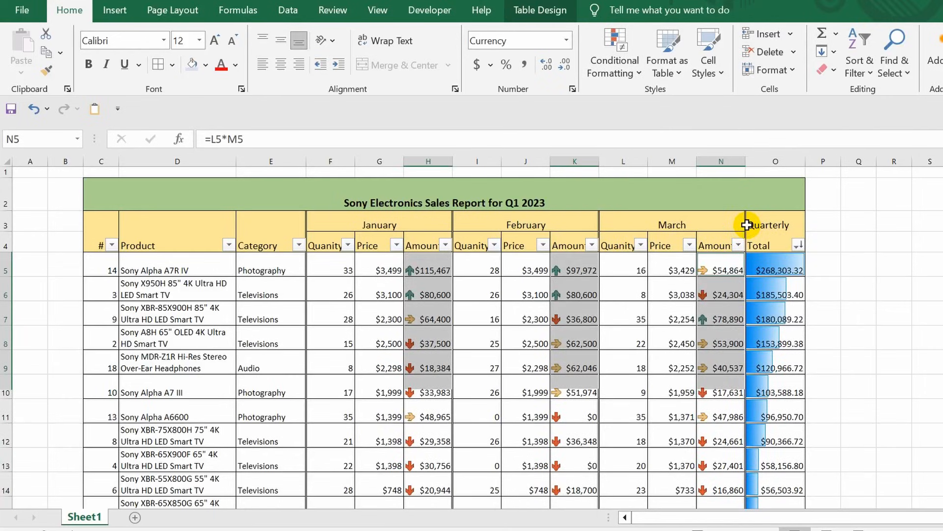
pyautogui.click(869, 383)
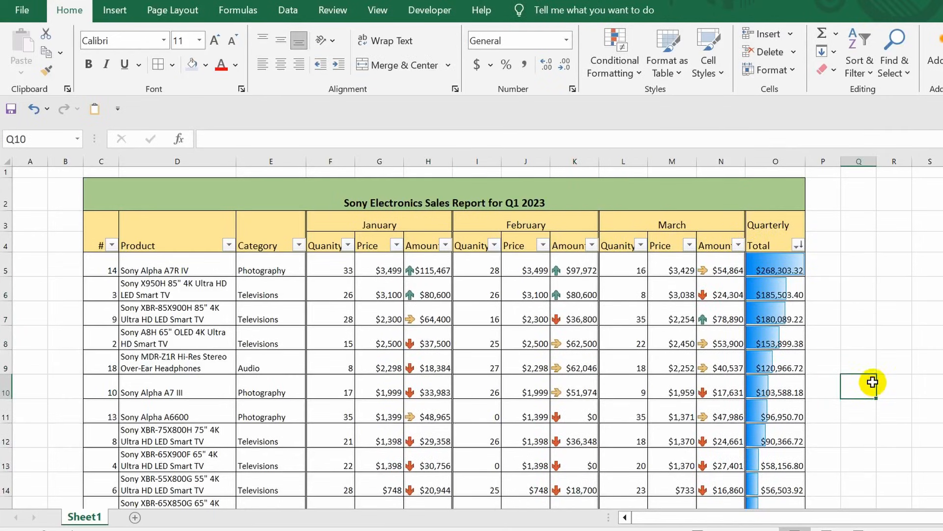
pyautogui.keyDown('ctrl'); pyautogui.scroll(-3, 873, 382); pyautogui.keyUp('ctrl')
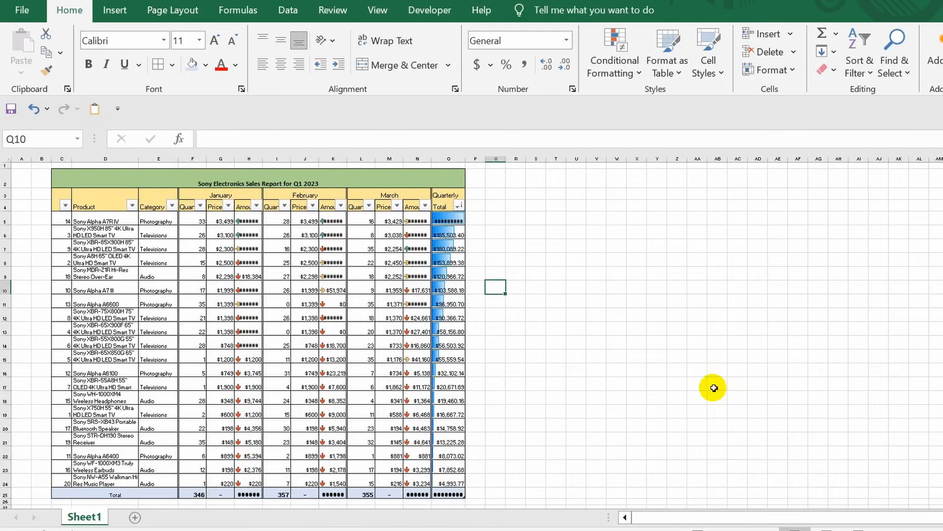
pyautogui.keyDown('ctrl'); pyautogui.scroll(3, 679, 390); pyautogui.keyUp('ctrl')
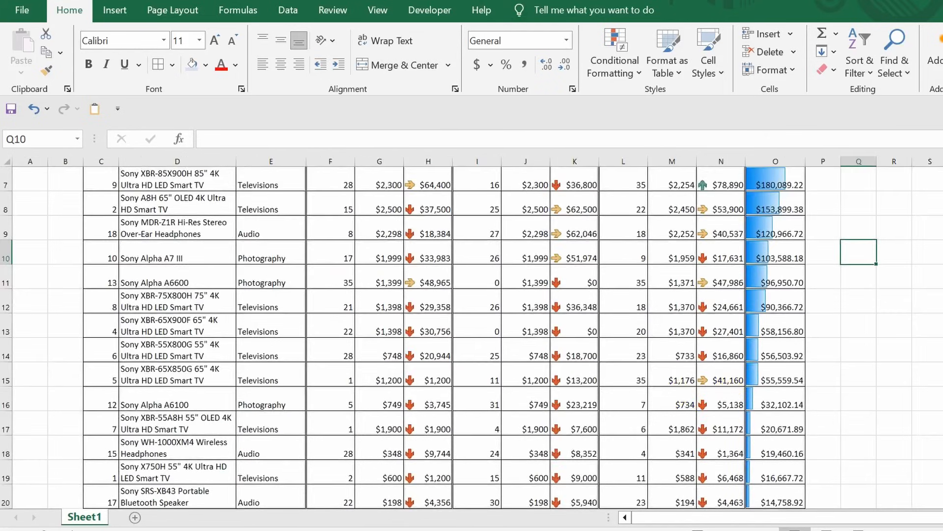
pyautogui.scroll(-2, 939, 373)
pyautogui.scroll(4, 939, 373)
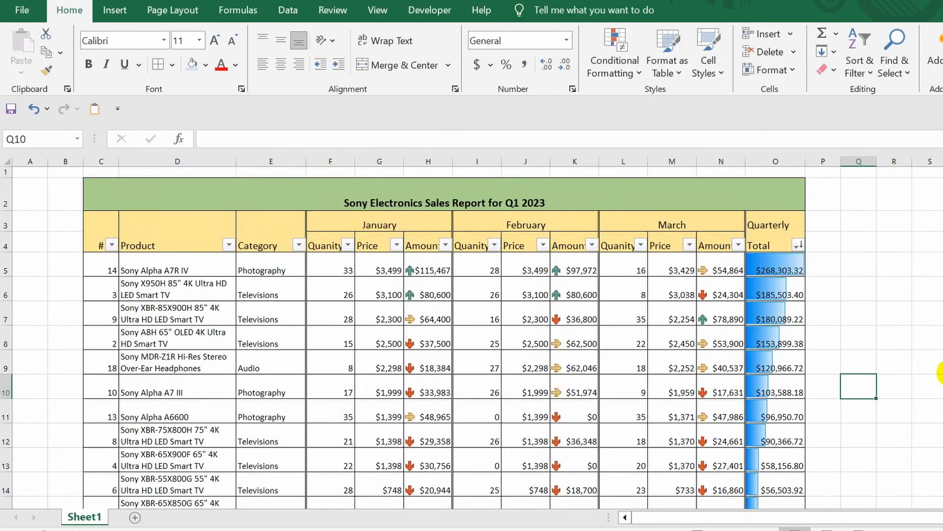
pyautogui.keyDown('ctrl'); pyautogui.scroll(-2, 857, 344); pyautogui.keyUp('ctrl')
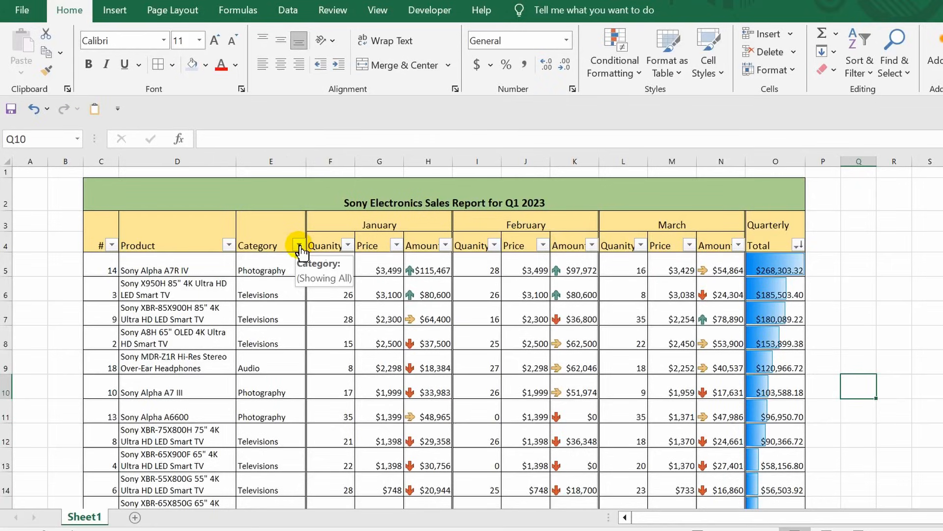
# - Filter the Category column to show only Audio products
pyautogui.click(299, 246)
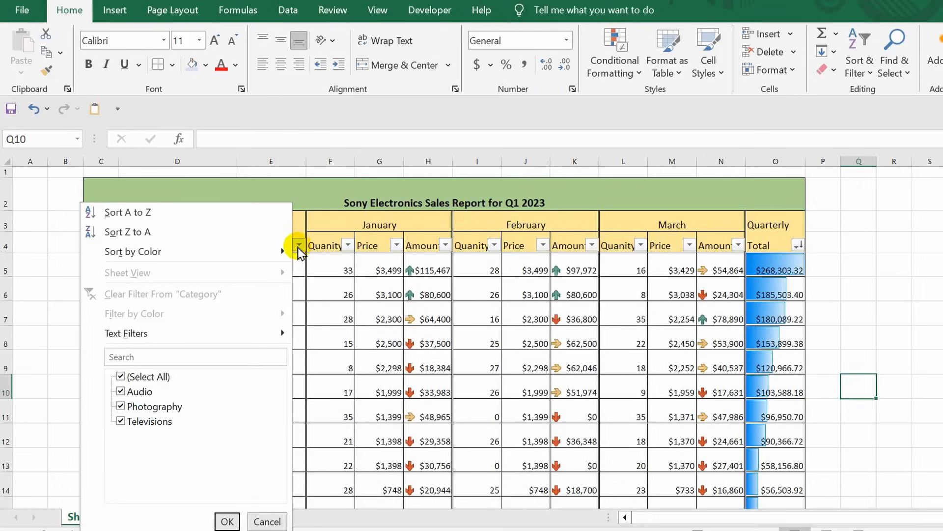
pyautogui.click(123, 380)
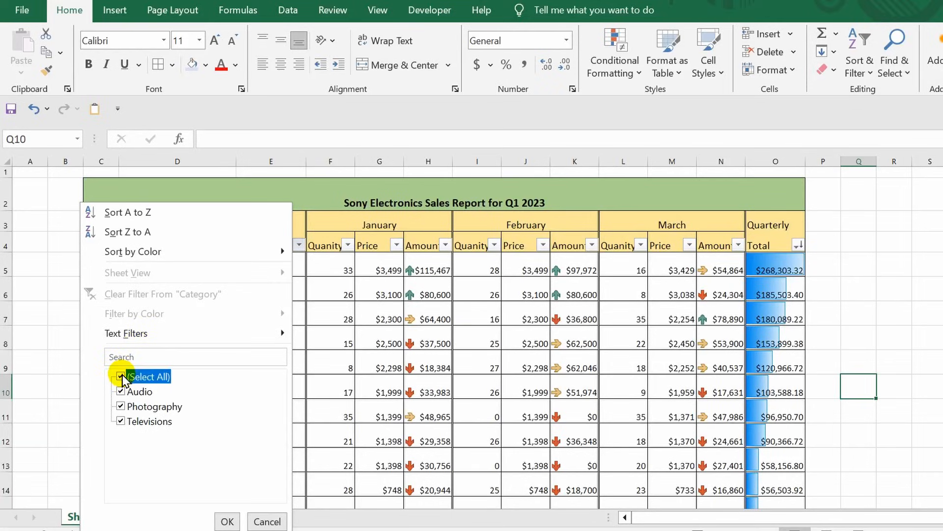
pyautogui.click(121, 392)
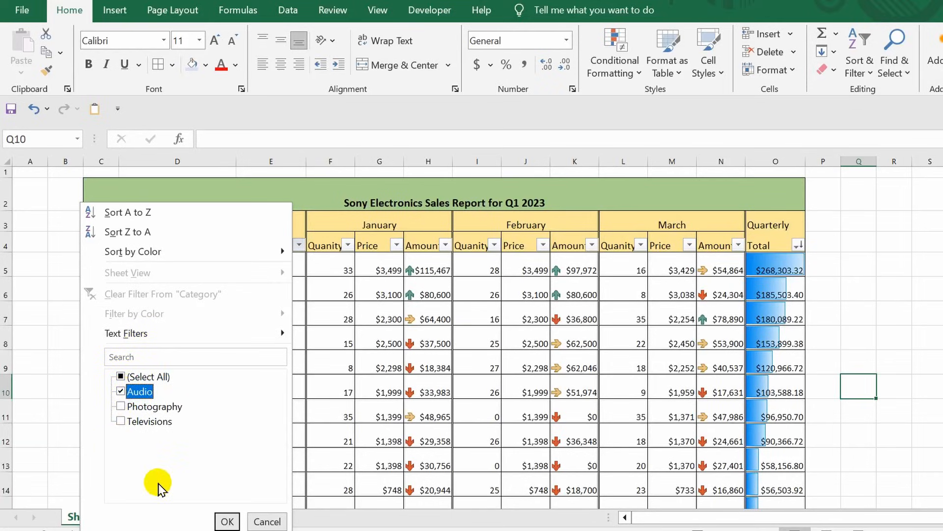
pyautogui.click(227, 521)
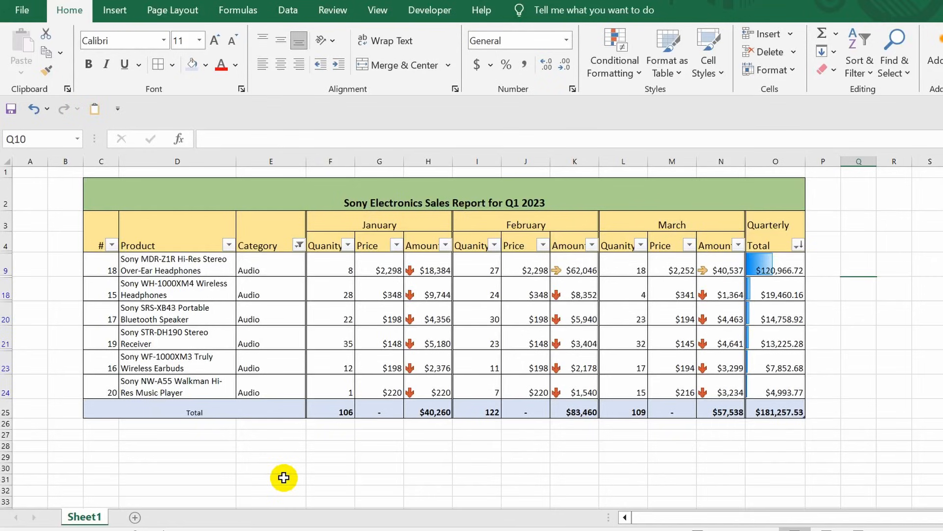
pyautogui.click(278, 501)
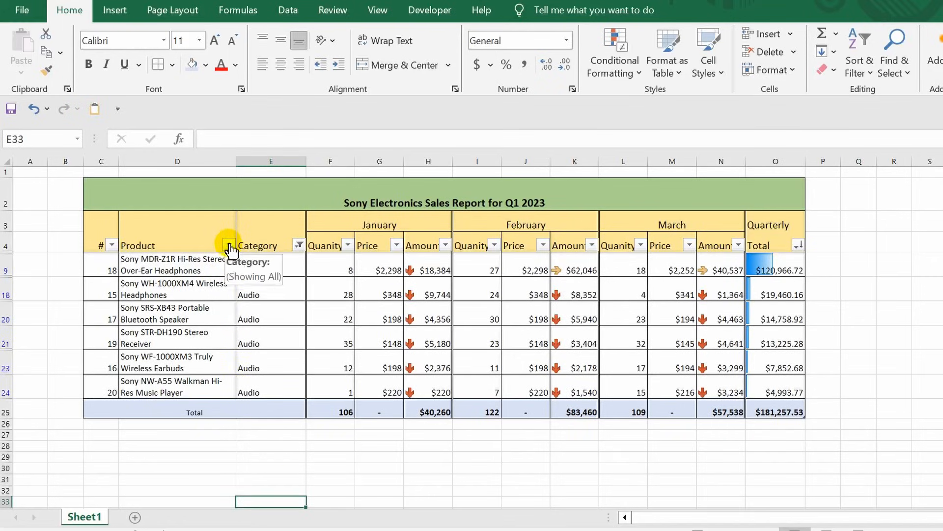
# - Add Photography to the Category filter alongside Audio, and clear the filter from Category
pyautogui.click(299, 246)
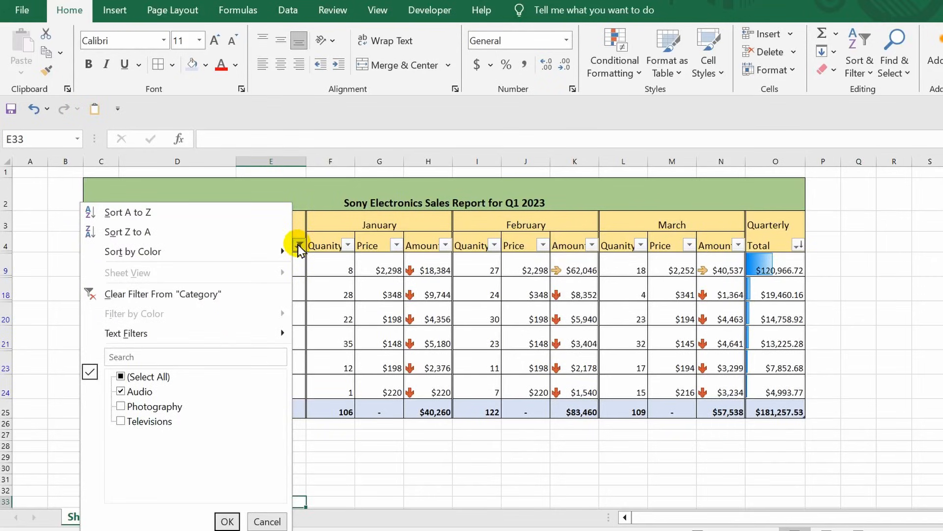
pyautogui.click(120, 406)
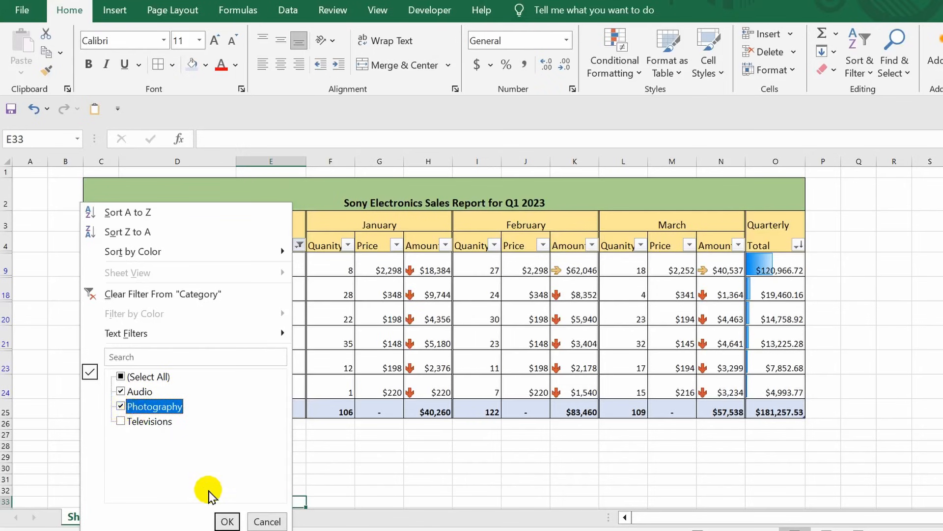
pyautogui.click(223, 520)
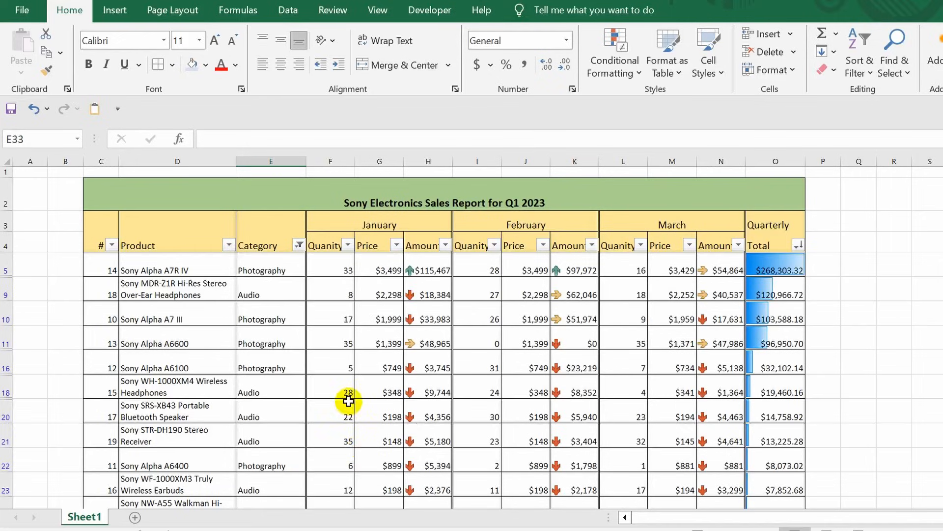
pyautogui.click(298, 245)
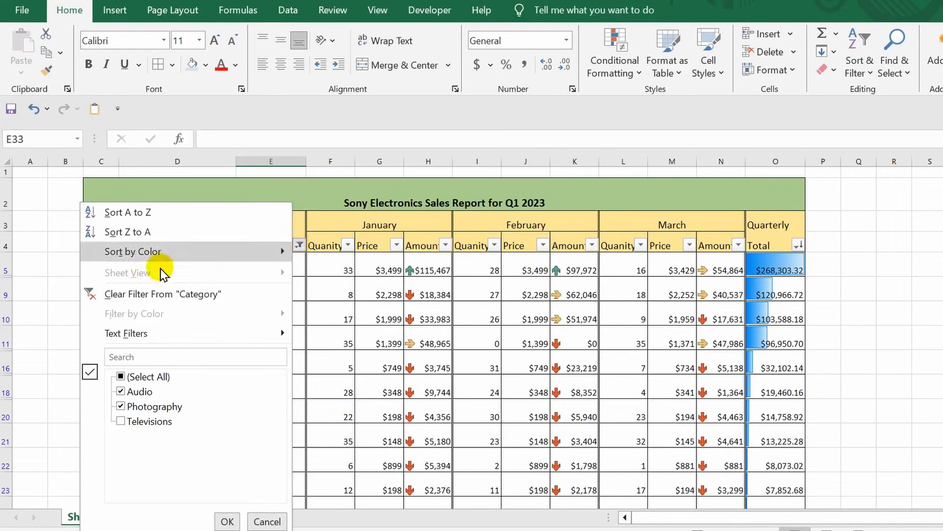
pyautogui.click(115, 294)
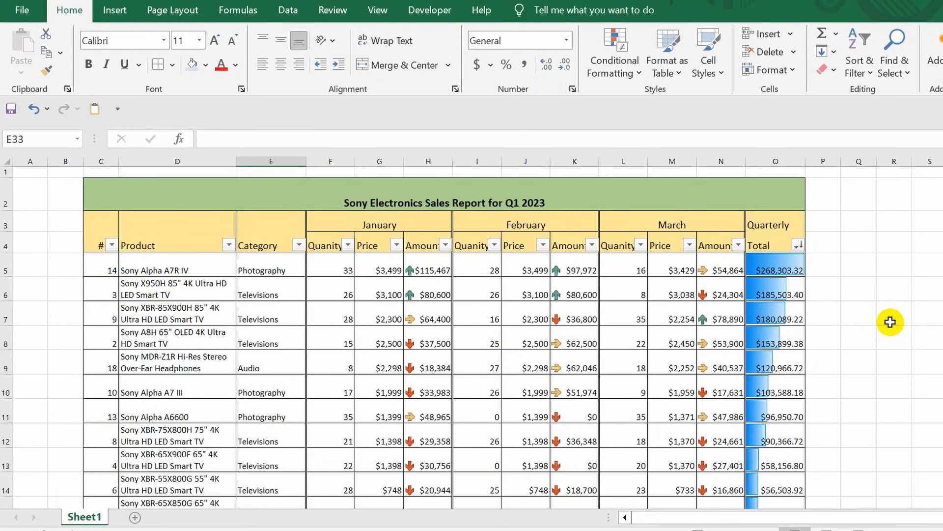
# - Filter the quarterly Total column with a number filter for values greater than 100000
pyautogui.click(799, 245)
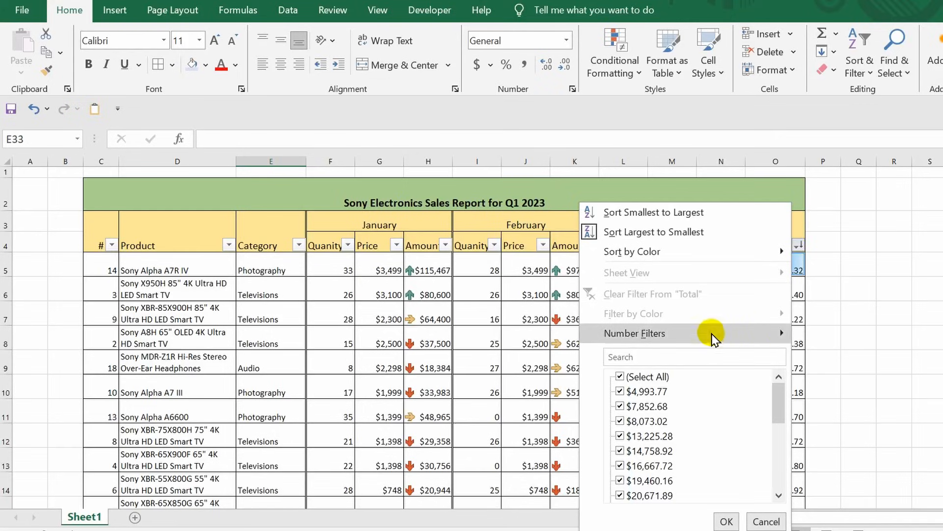
pyautogui.moveTo(713, 339)
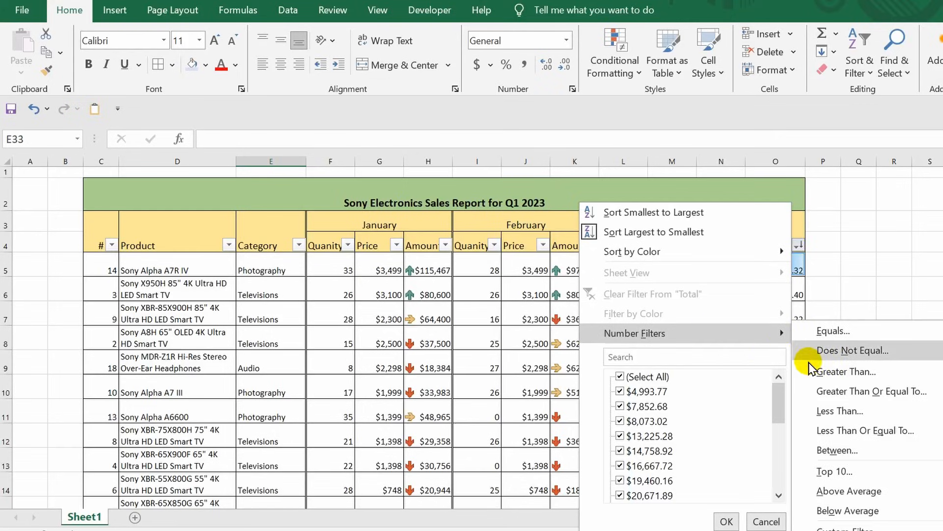
pyautogui.click(833, 373)
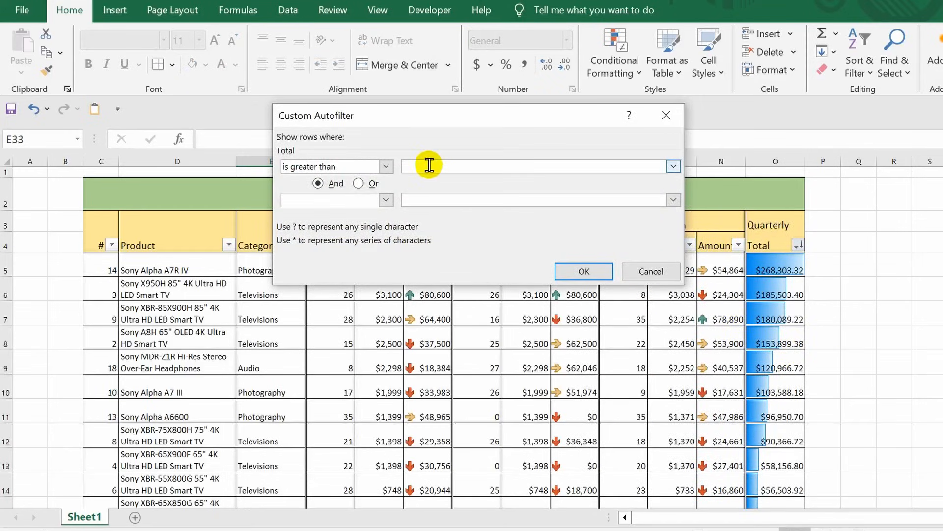
pyautogui.write('100')
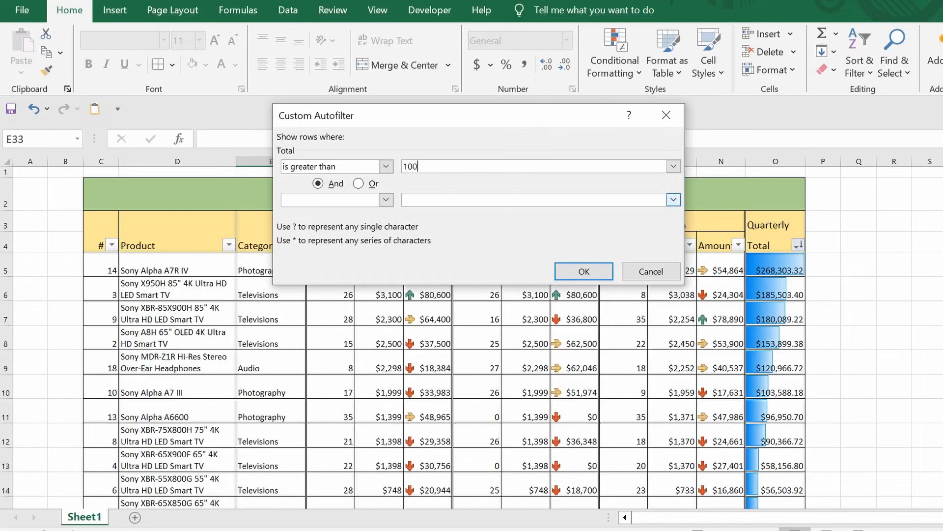
pyautogui.write('000')
pyautogui.click(588, 269)
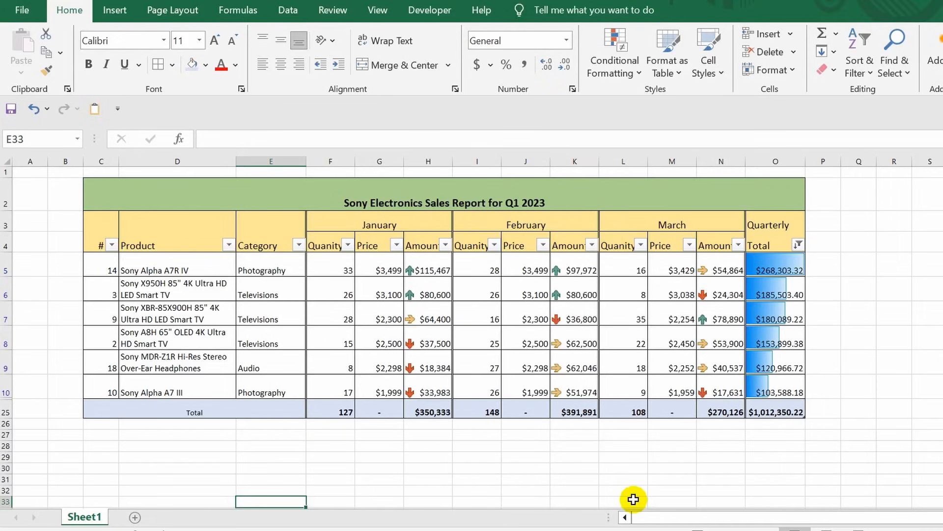
# - Turn off the filter buttons in the header row of the sales table
pyautogui.click(506, 314)
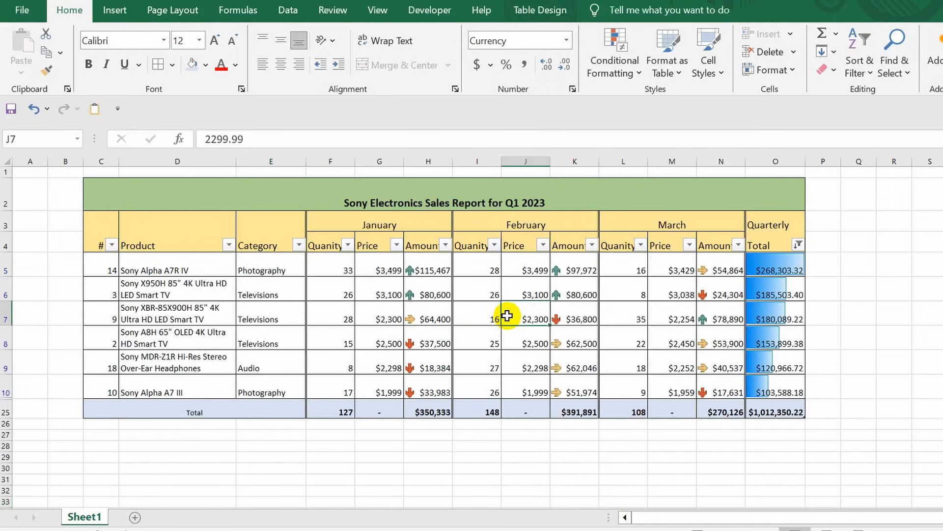
pyautogui.click(536, 15)
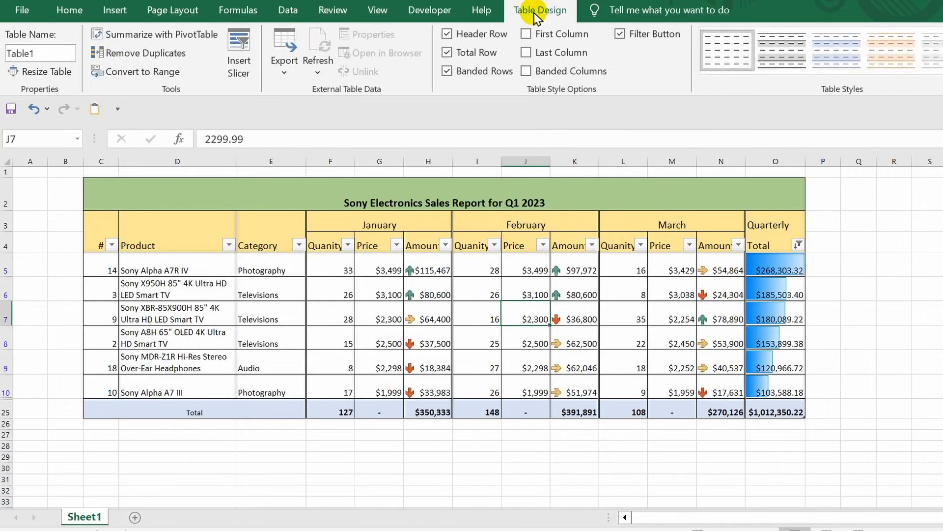
pyautogui.click(620, 34)
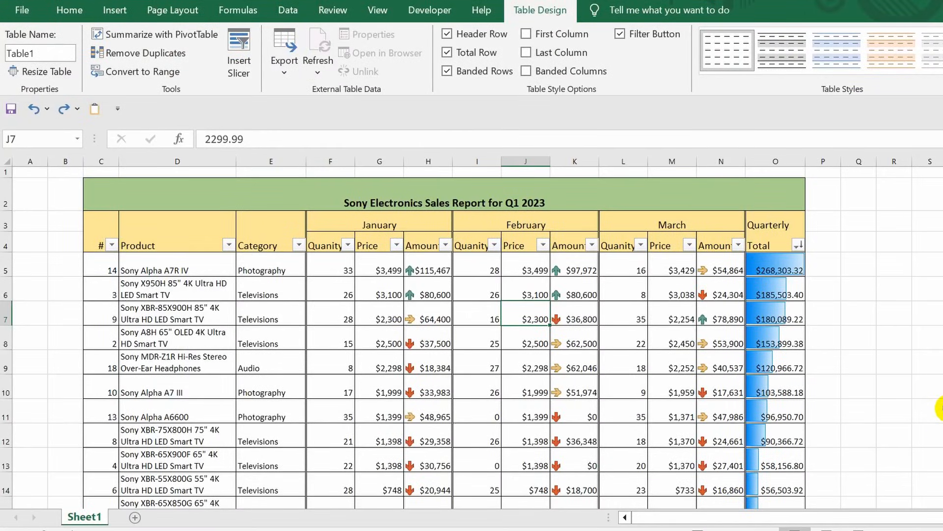
pyautogui.scroll(-3, 472, 337)
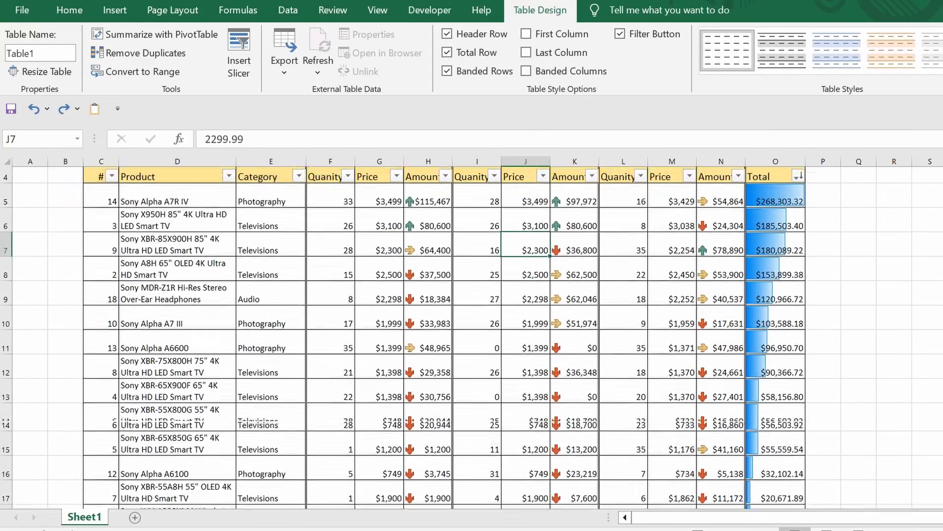
pyautogui.scroll(-1, 472, 338)
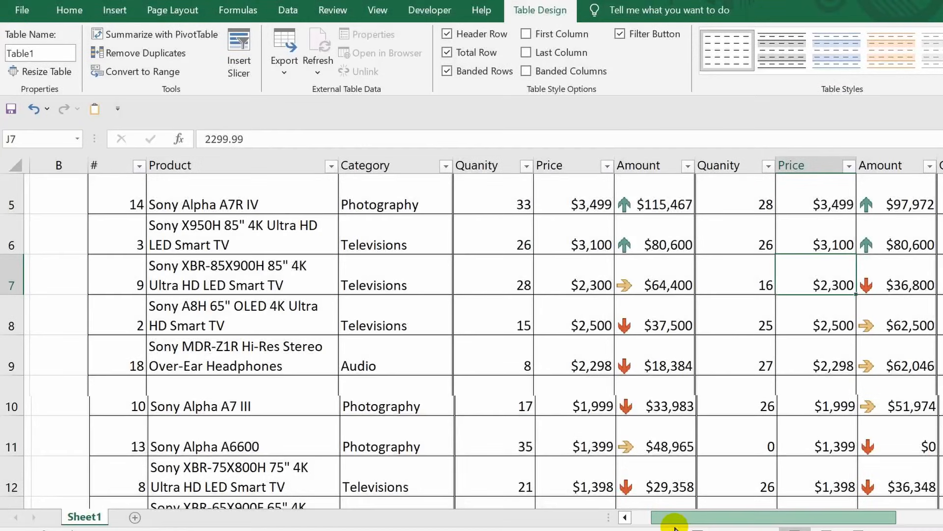
pyautogui.moveTo(675, 525)
pyautogui.mouseDown()
pyautogui.moveTo(800, 523)
pyautogui.moveTo(684, 522)
pyautogui.moveTo(692, 522)
pyautogui.mouseUp()
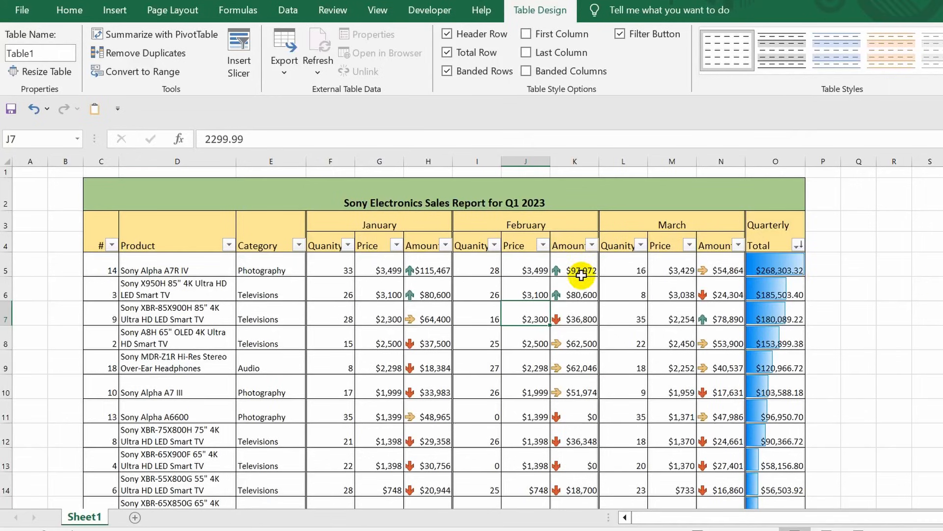
# - Freeze the panes at cell E5 so the header rows and the columns through Product stay in place
pyautogui.click(267, 267)
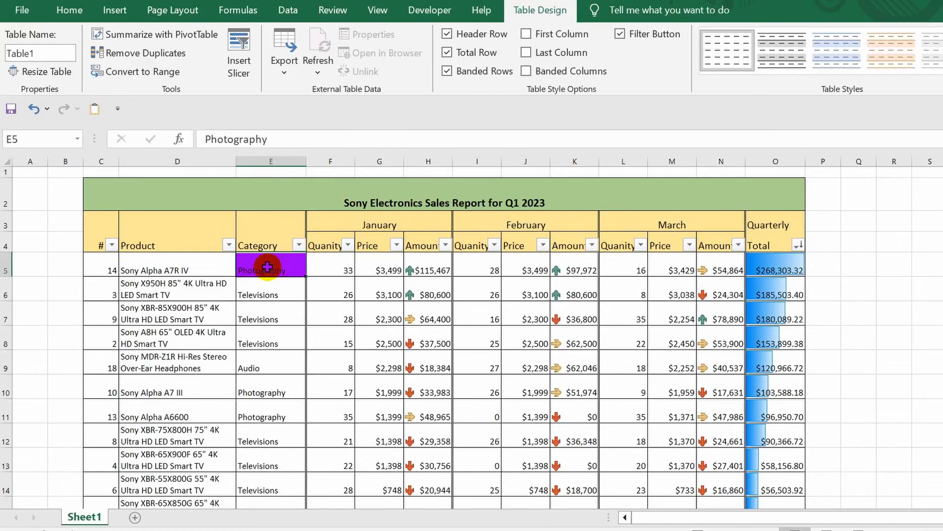
pyautogui.click(378, 12)
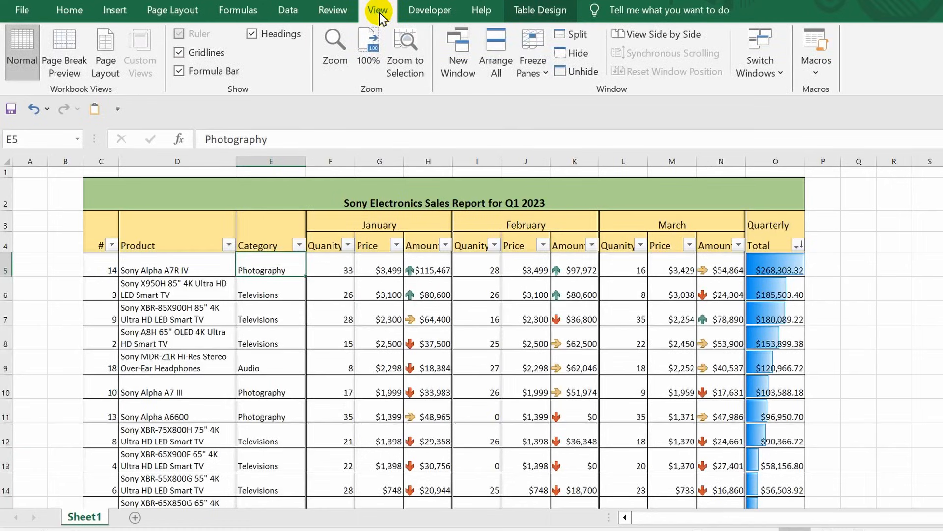
pyautogui.click(532, 69)
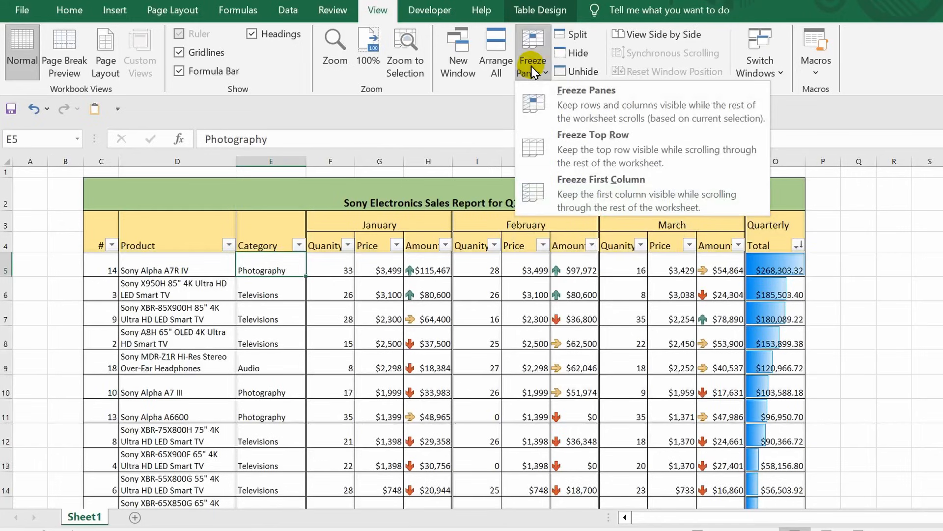
pyautogui.click(536, 104)
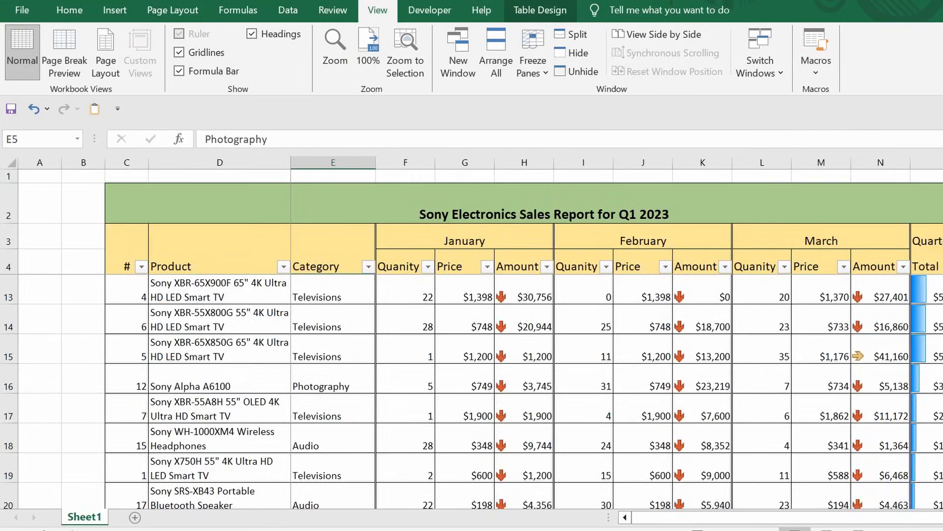
# - Look through the table vertically and horizontally to check the frozen header rows and product columns
pyautogui.scroll(3, 472, 390)
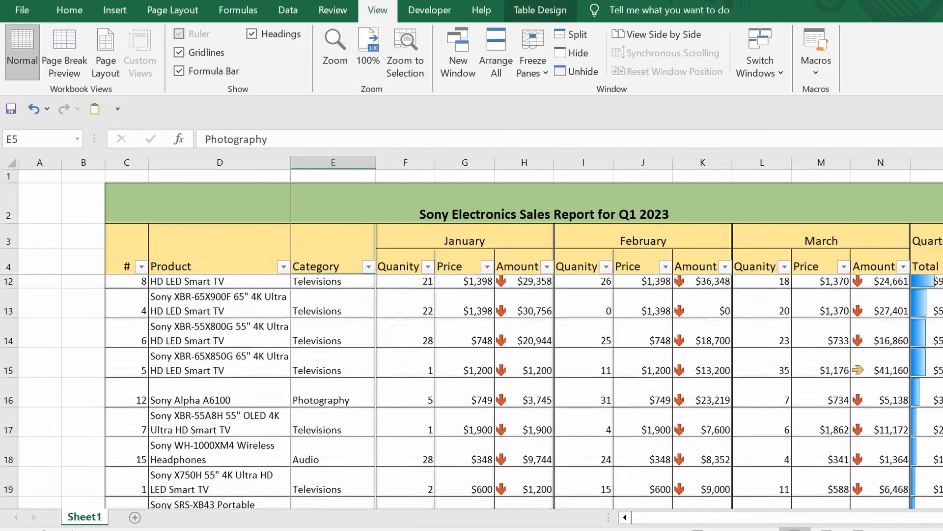
pyautogui.scroll(-1, 472, 391)
pyautogui.scroll(-1, 472, 391)
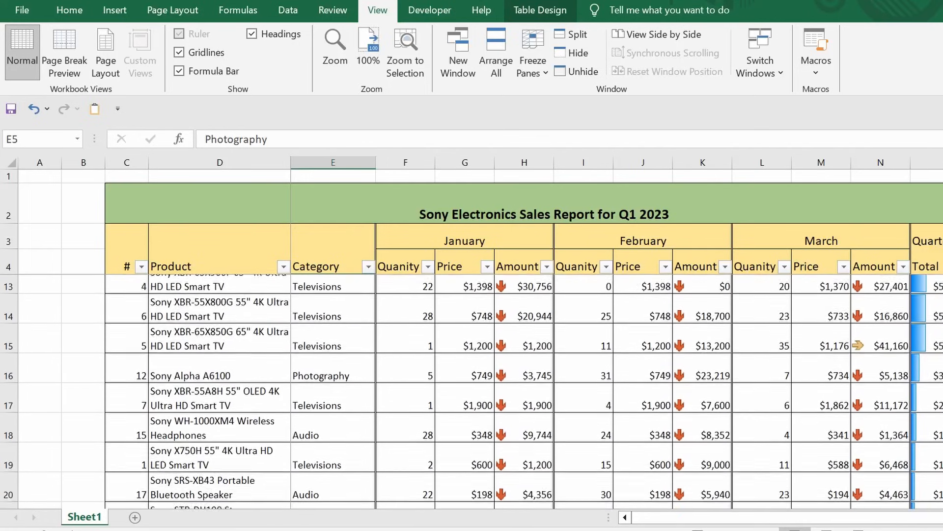
pyautogui.scroll(3, 471, 390)
pyautogui.scroll(1, 326, 326)
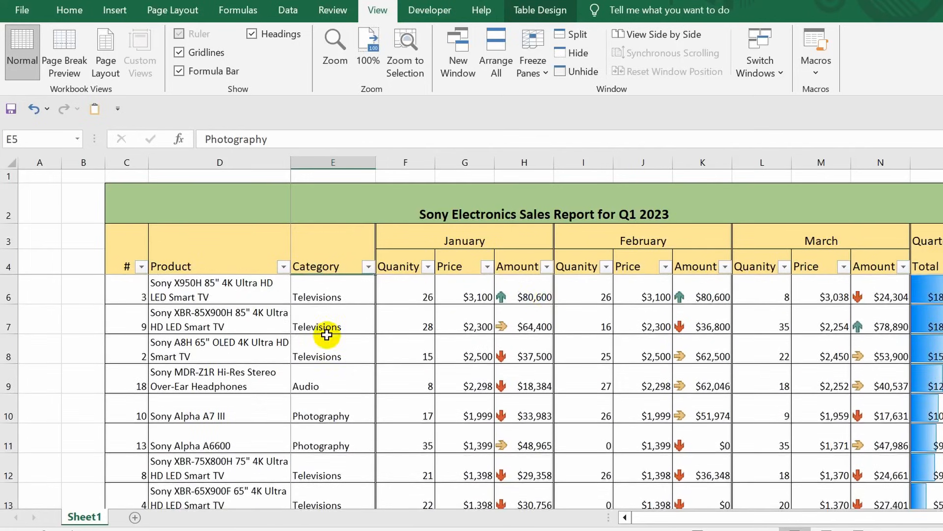
pyautogui.keyDown('ctrl'); pyautogui.scroll(3, 288, 347); pyautogui.keyUp('ctrl')
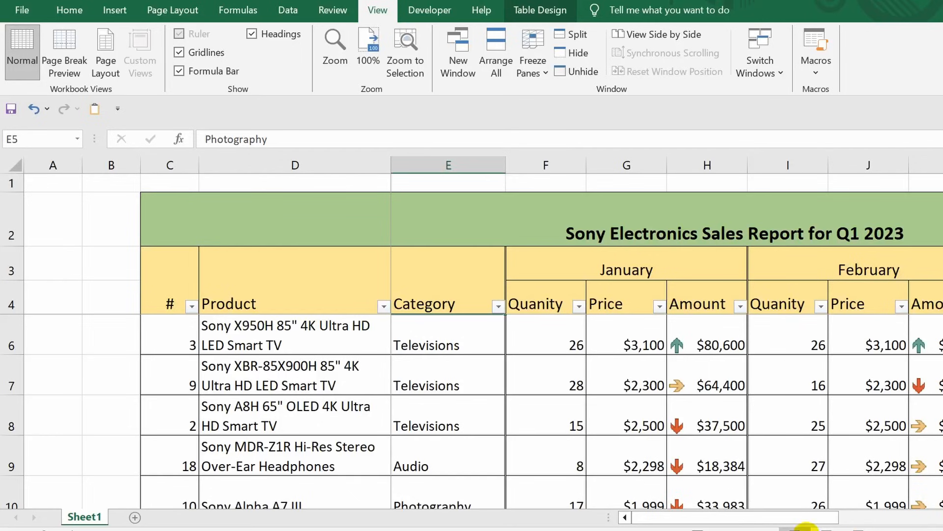
pyautogui.moveTo(727, 518)
pyautogui.mouseDown()
pyautogui.moveTo(889, 518)
pyautogui.moveTo(722, 520)
pyautogui.mouseUp()
pyautogui.scroll(-3, 541, 393)
pyautogui.scroll(-2, 541, 408)
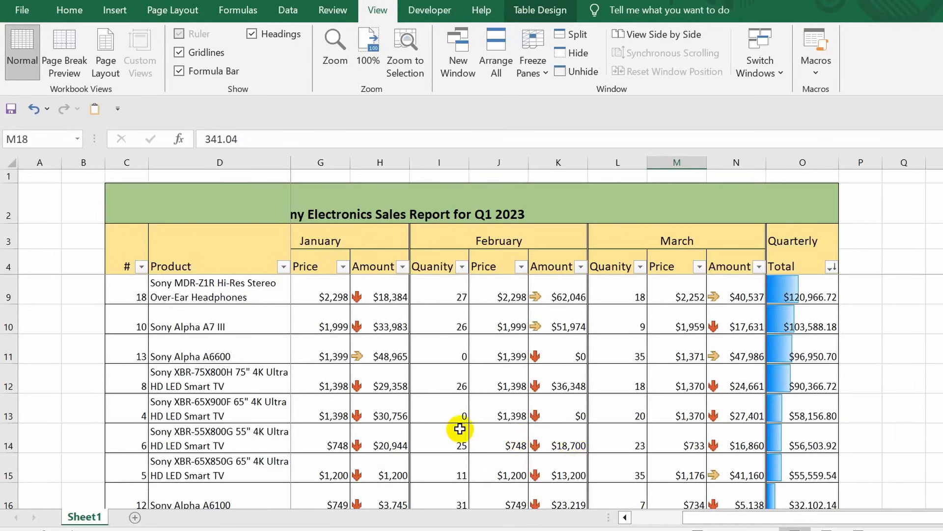
# - Set the February quantity of the Sony XBR-65X900F 65" TV in cell I13 to -1
pyautogui.click(454, 411)
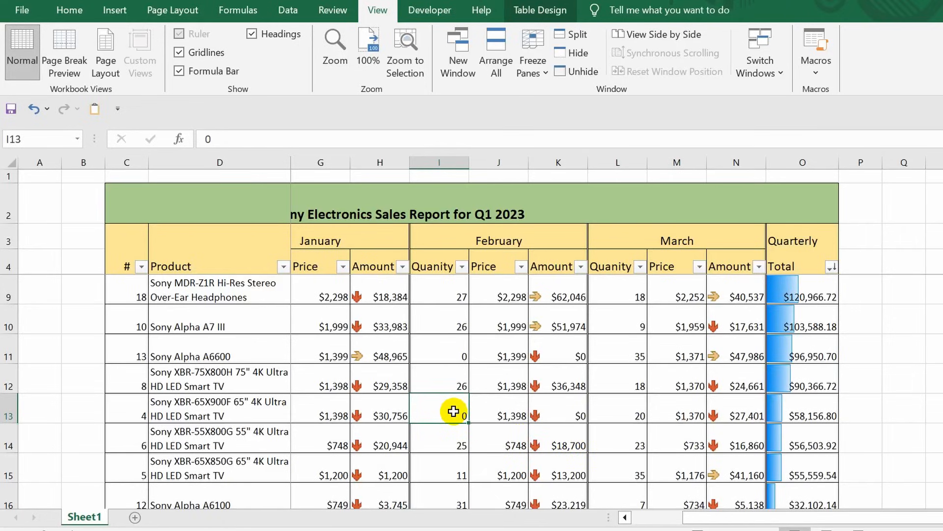
pyautogui.doubleClick(453, 411)
pyautogui.press('BackSpace')
pyautogui.write('-1')
pyautogui.press('Return')
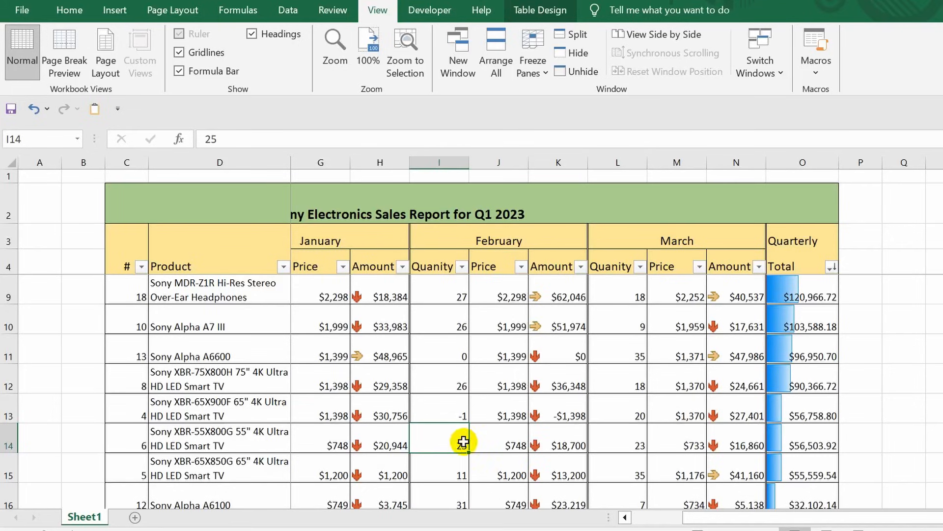
# - Add the comment "Return of defective goods" to the February quantity in cell I13
pyautogui.click(445, 413)
pyautogui.rightClick(442, 416)
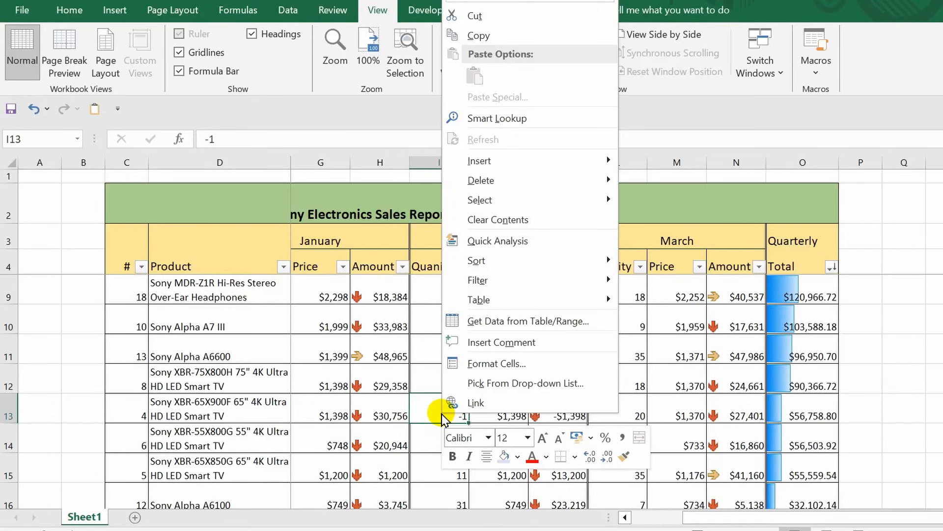
pyautogui.click(493, 343)
pyautogui.write('R')
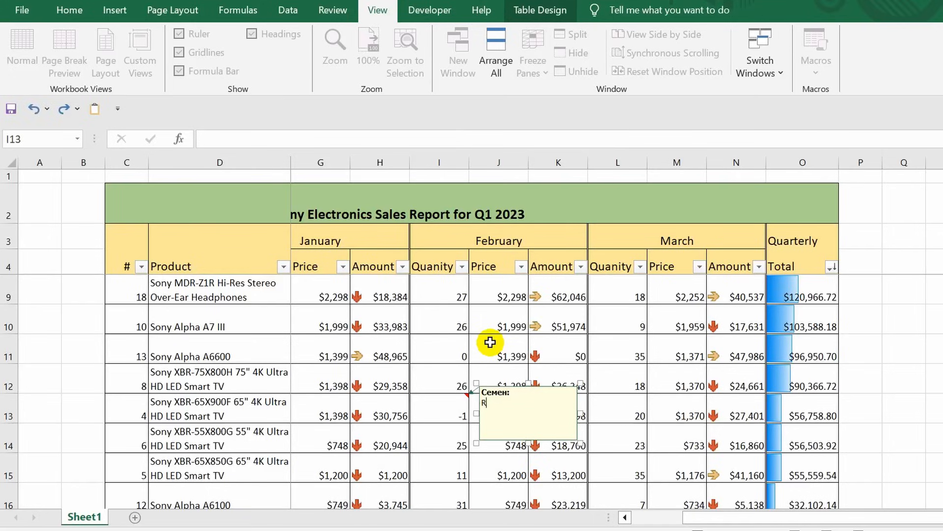
pyautogui.write('eturn of defective goods')
pyautogui.click(607, 436)
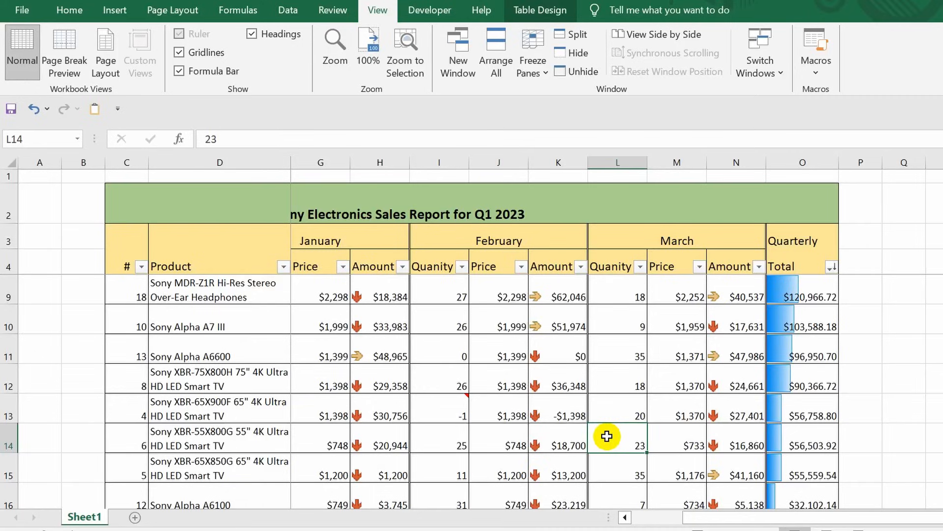
# - Shade cell I13, the February quantity of the XBR-65X900F TV, with a light blue fill
pyautogui.click(451, 408)
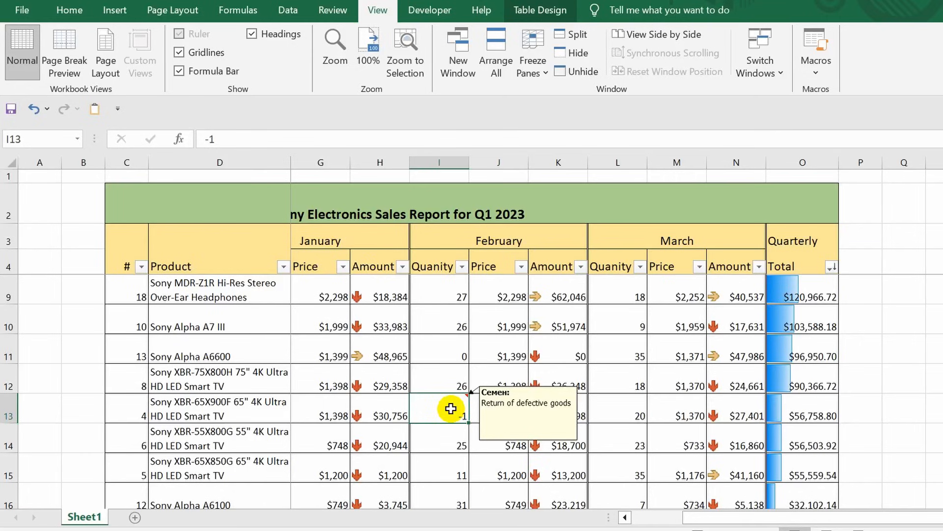
pyautogui.click(73, 10)
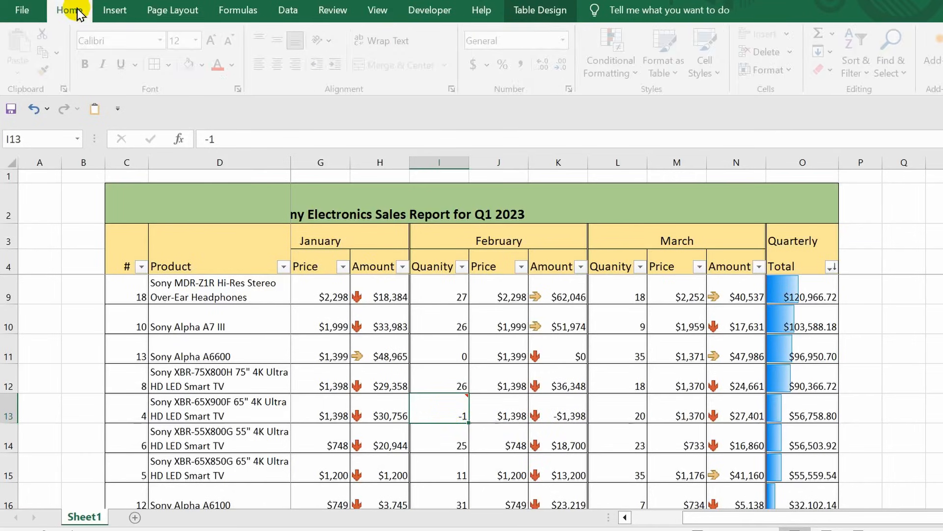
pyautogui.click(193, 67)
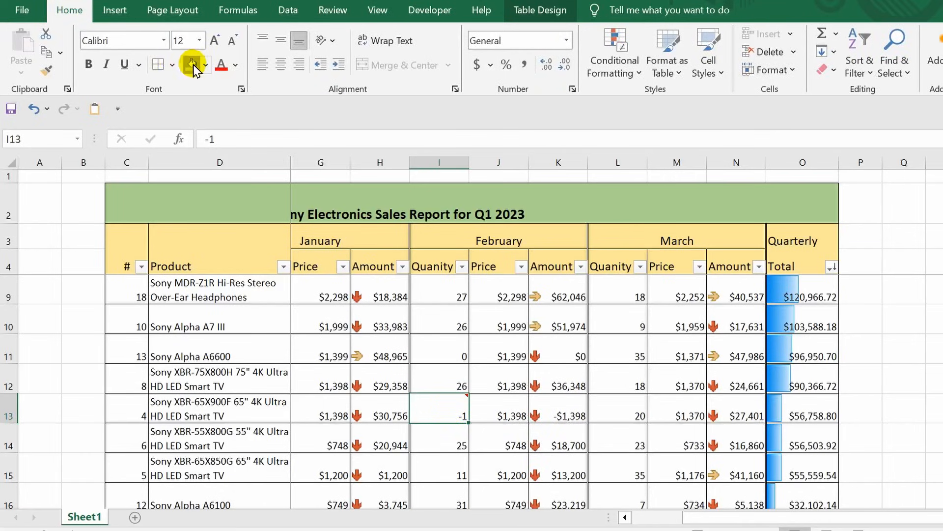
pyautogui.click(484, 435)
# - Open the hyperlink settings for cell I13
pyautogui.click(444, 406)
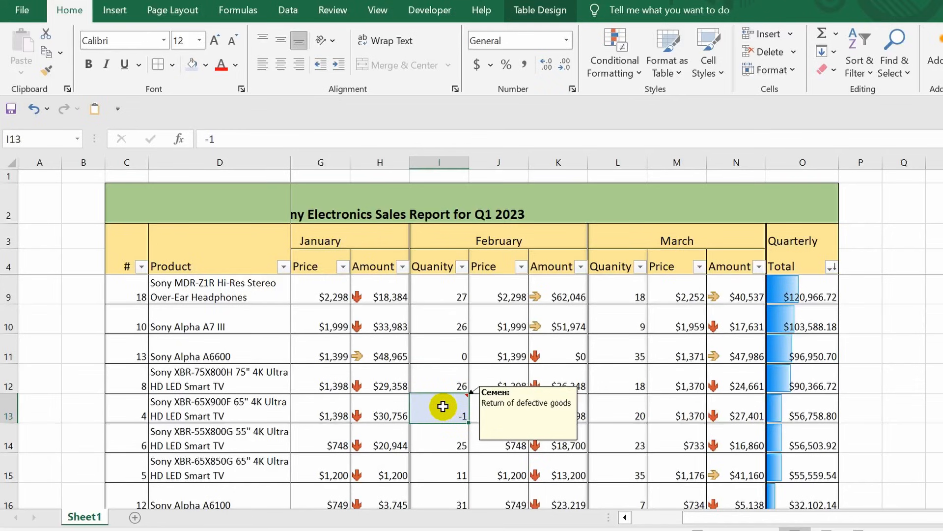
pyautogui.rightClick(443, 406)
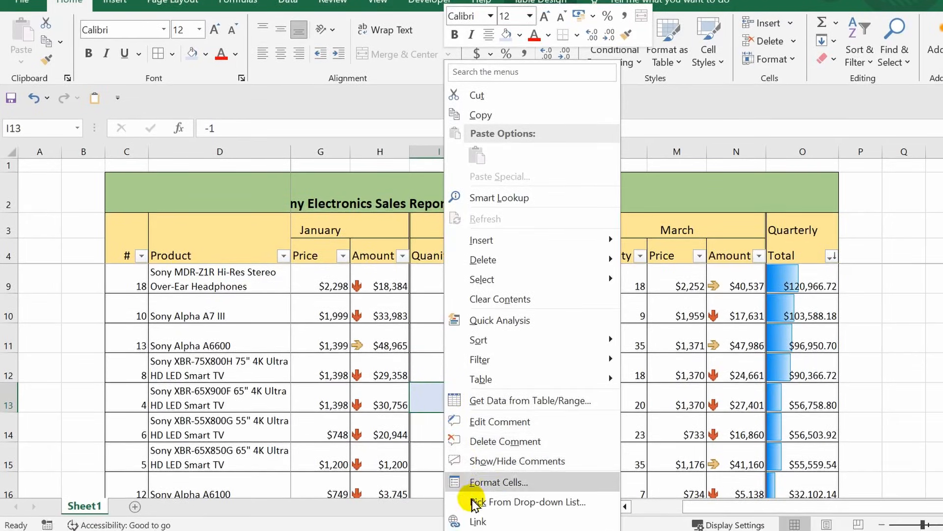
pyautogui.click(484, 521)
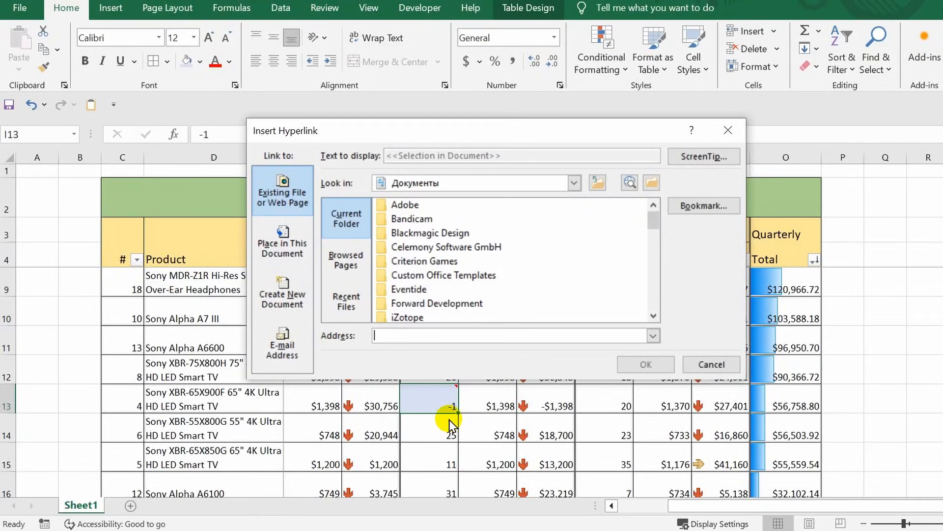
# - Switch to Chrome and copy the web address of the Amazon page for the Sony XBR65X900F TV
pyautogui.press('super')
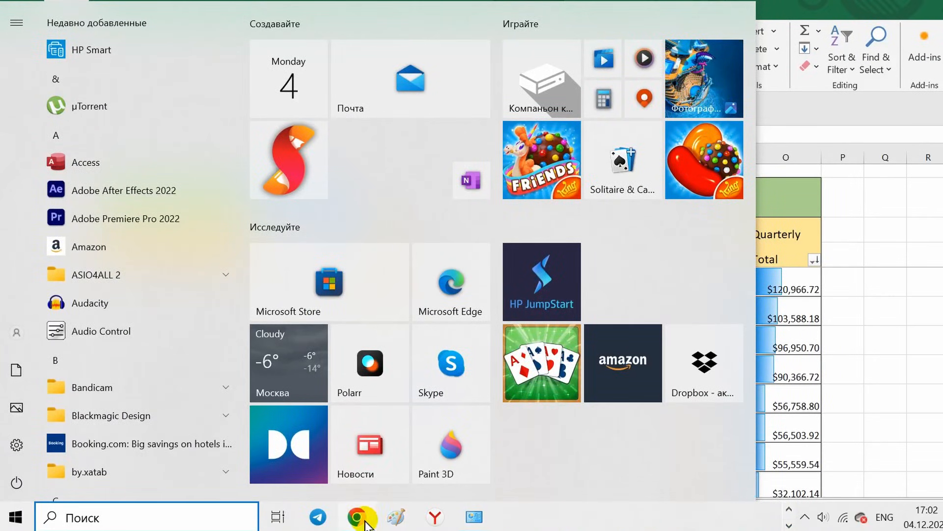
pyautogui.click(366, 523)
pyautogui.click(186, 17)
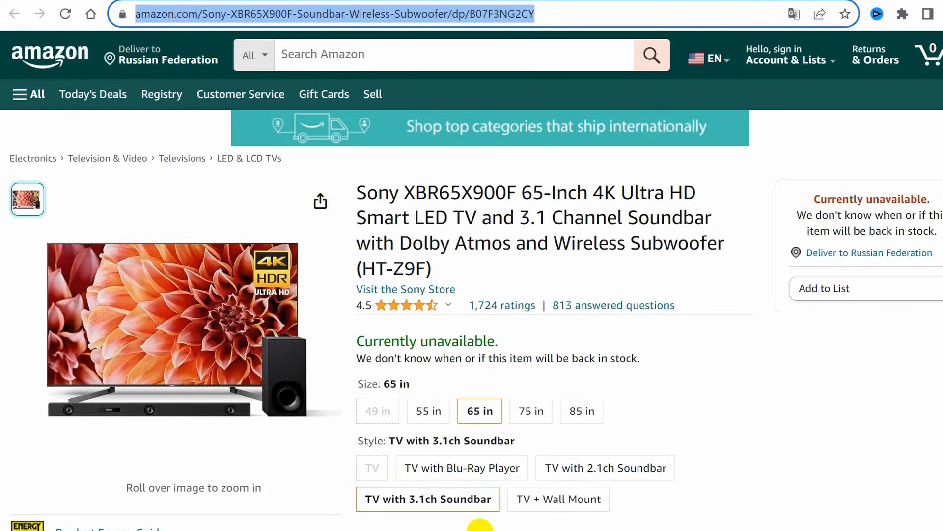
# - Return to the Book2 workbook in Excel and link cell I13 to the copied Amazon product page address
pyautogui.moveTo(513, 528)
pyautogui.click(789, 509)
pyautogui.moveTo(593, 521)
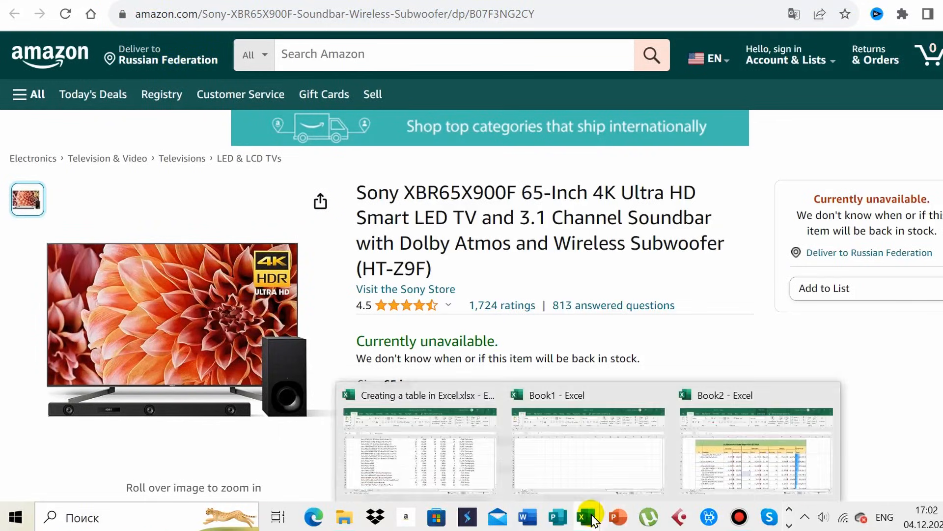
pyautogui.click(716, 447)
pyautogui.click(449, 335)
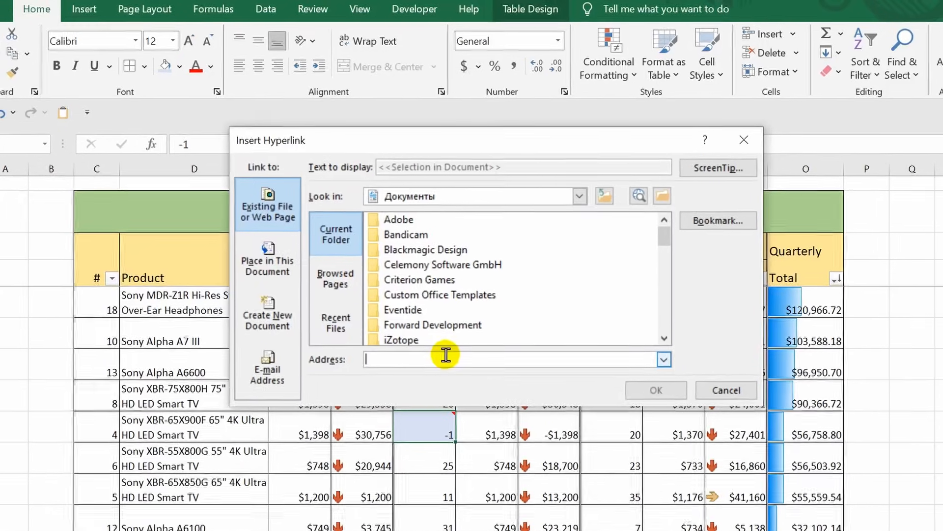
pyautogui.hotkey('ctrl', 'v')
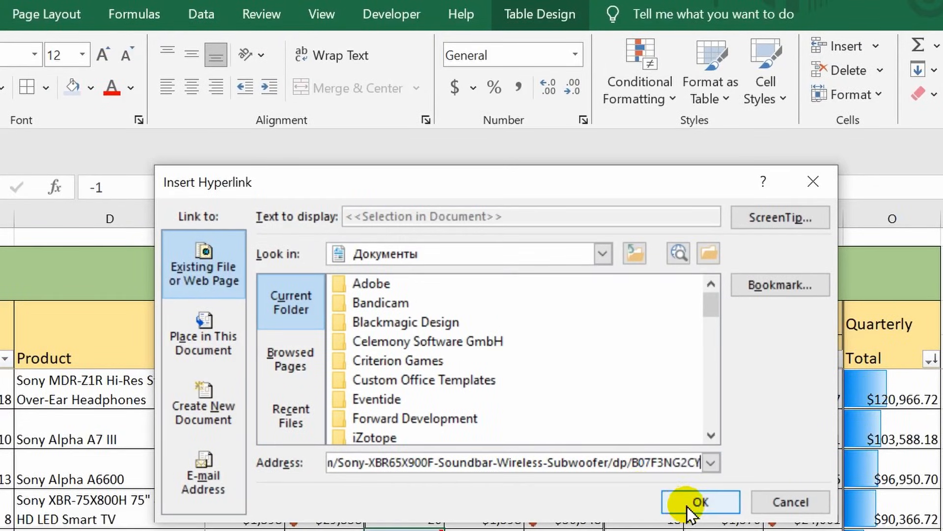
pyautogui.click(688, 507)
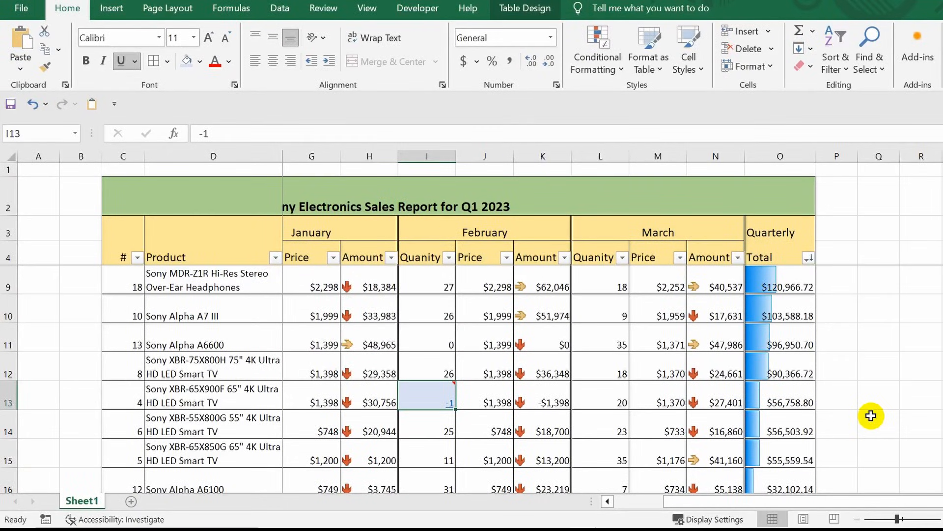
# - Follow the web link in cell I13 and look through the Amazon product page
pyautogui.click(439, 404)
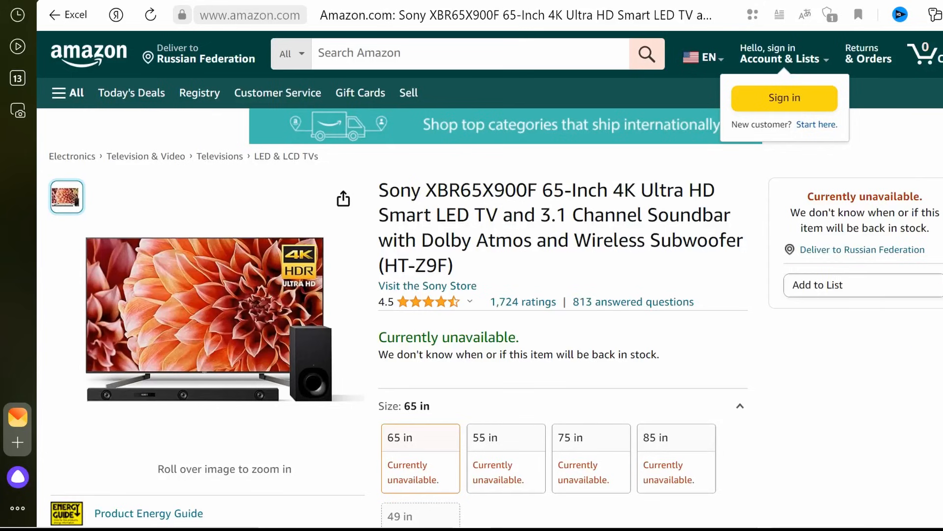
pyautogui.scroll(-16, 490, 295)
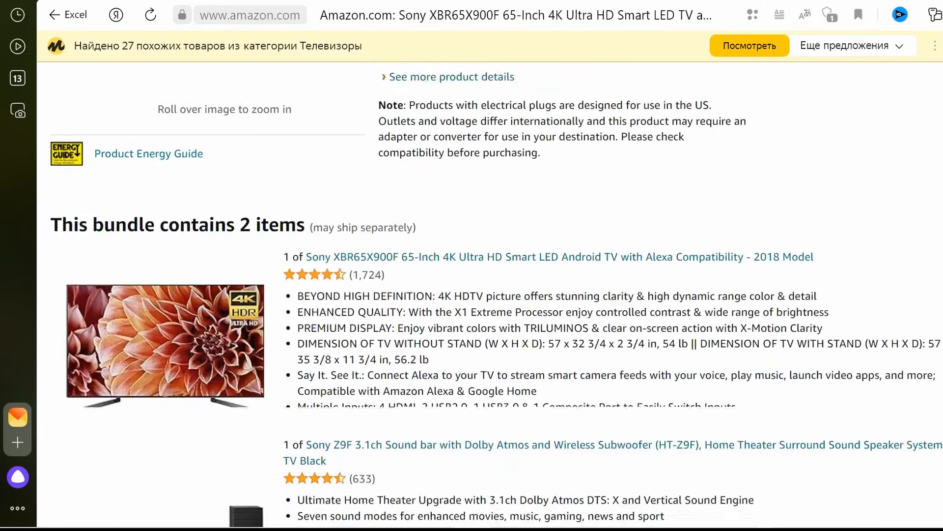
pyautogui.scroll(11, 490, 295)
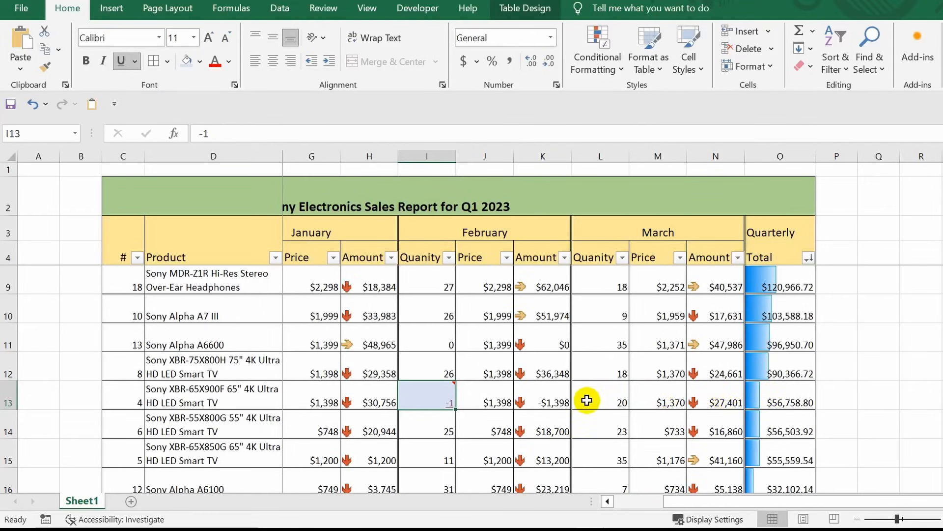
# - Replace the web link in cell I13 with a hyperlink to the first JPG image in the картинки folder
pyautogui.rightClick(432, 399)
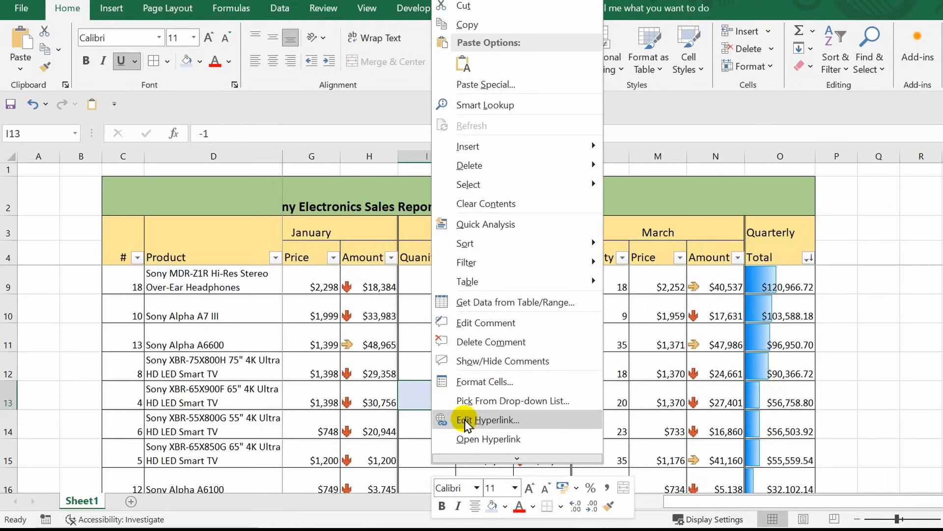
pyautogui.click(486, 419)
pyautogui.click(393, 203)
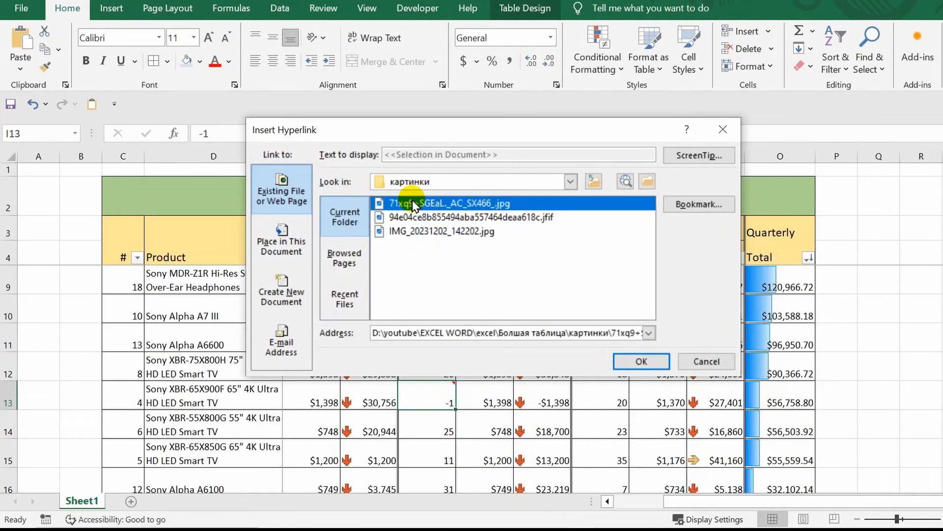
pyautogui.click(637, 362)
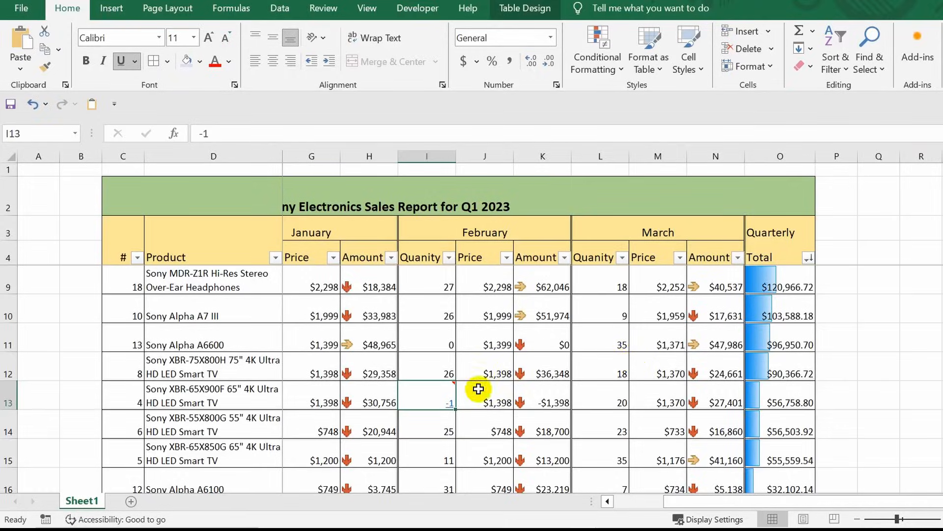
# - Open the picture linked from cell I13, view it and close the image viewer
pyautogui.moveTo(445, 405)
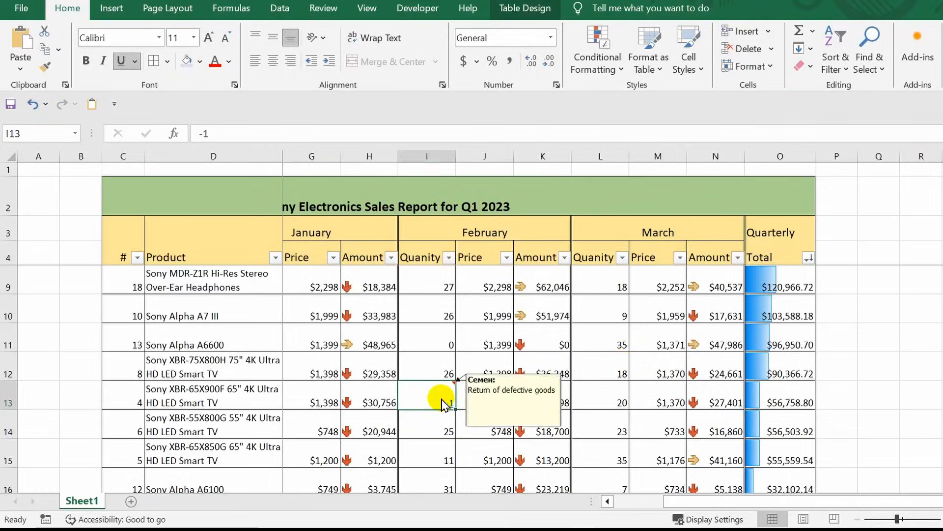
pyautogui.click(444, 404)
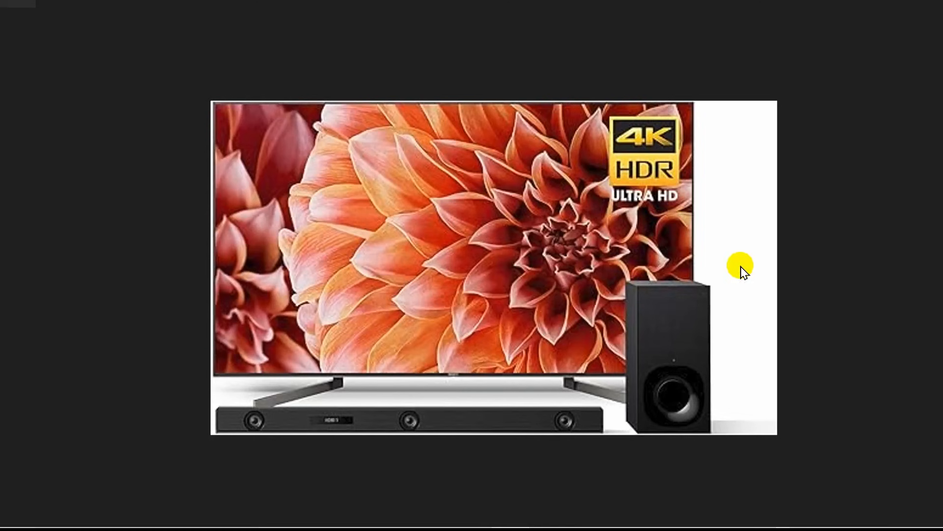
pyautogui.click(932, 2)
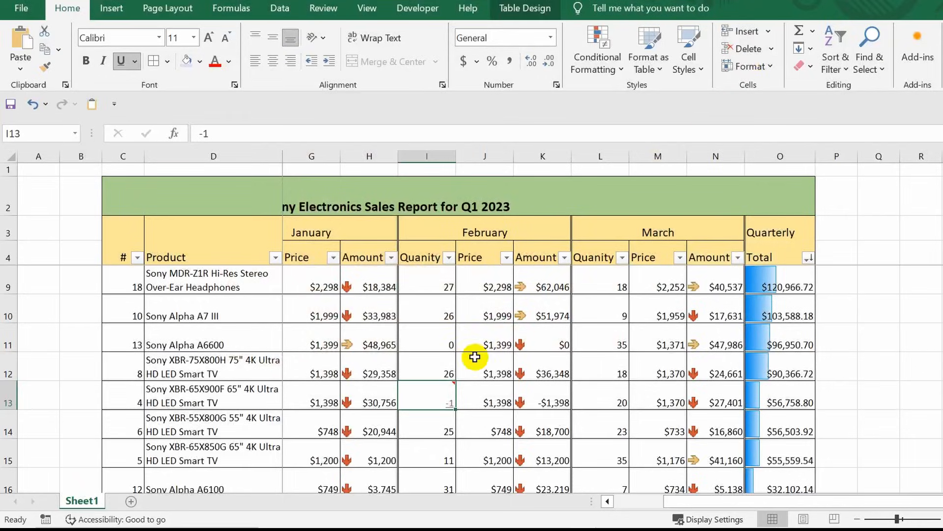
# - Delete the comment from cell I13 and remove its hyperlink
pyautogui.rightClick(436, 394)
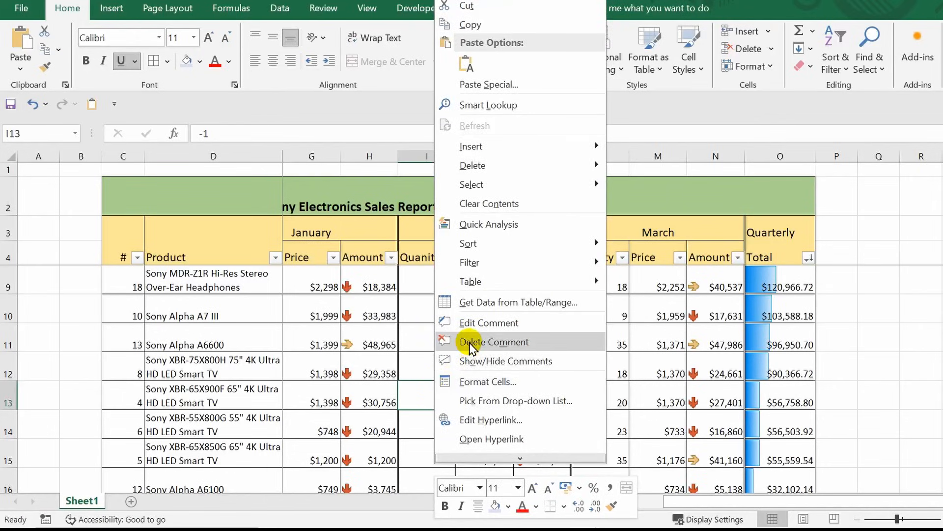
pyautogui.click(444, 341)
pyautogui.rightClick(436, 398)
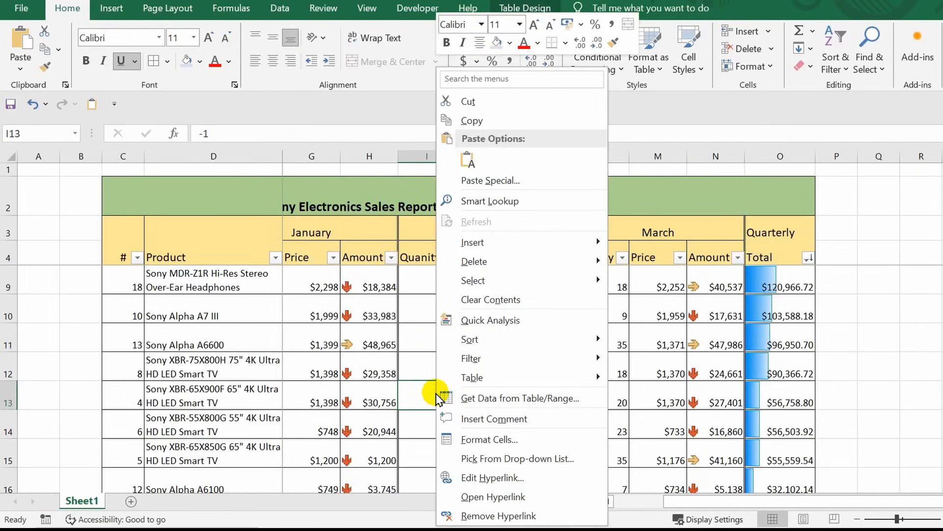
pyautogui.click(471, 514)
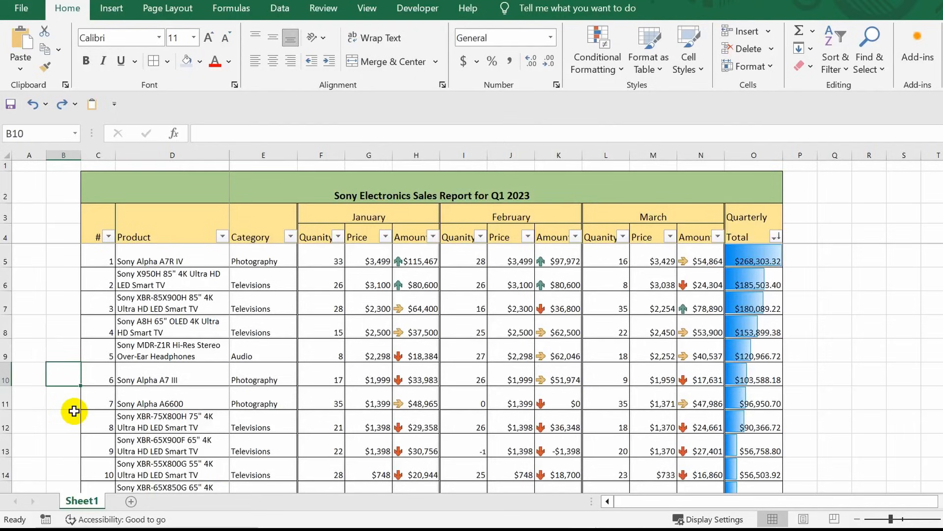
# - Delete row 9, the Sony MDR-Z1R headphones entry, and check the numbering around the gap in column C
pyautogui.rightClick(6, 352)
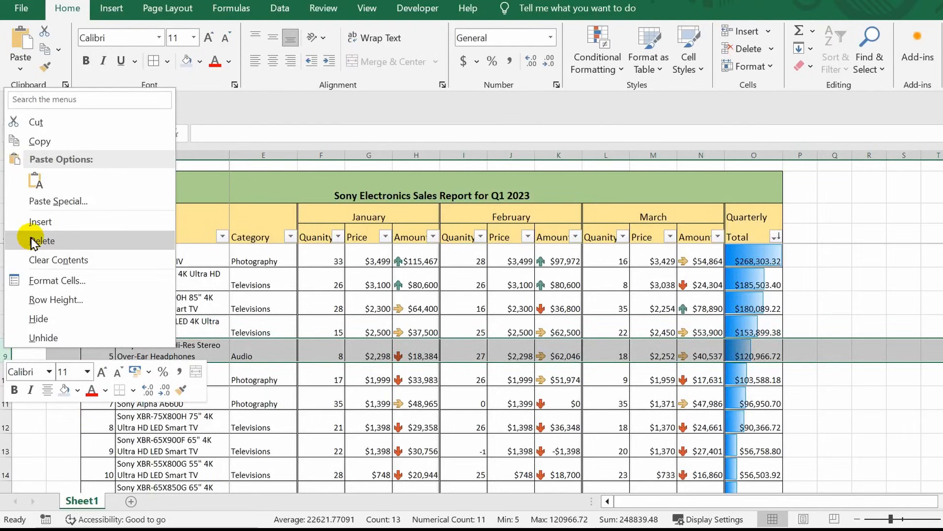
pyautogui.click(32, 243)
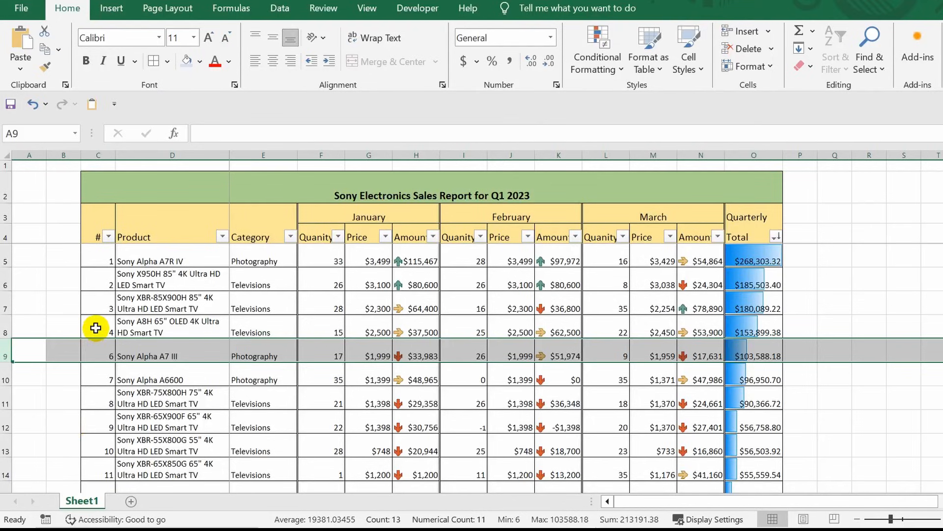
pyautogui.moveTo(95, 328); pyautogui.dragTo(94, 344)
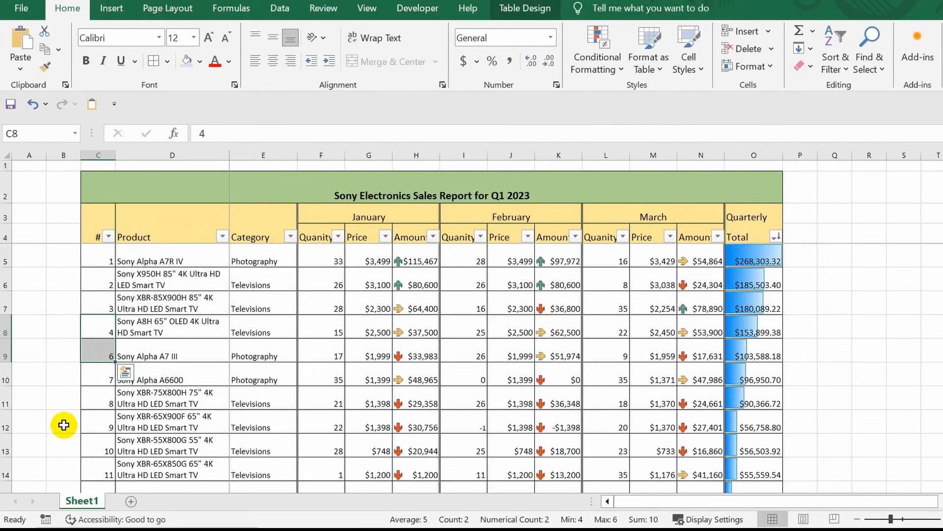
pyautogui.click(73, 358)
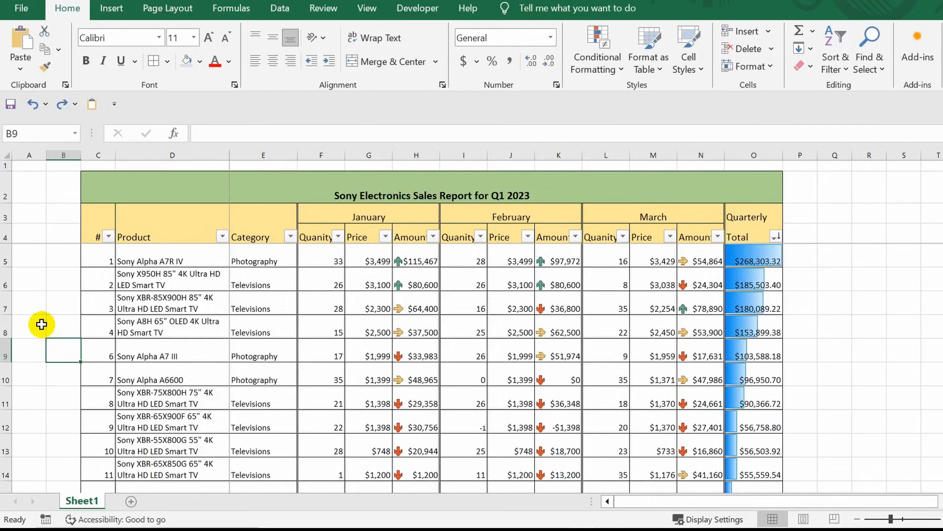
# - Insert an empty row above the Sony XBR-85X900H entry in row 7
pyautogui.click(4, 307)
pyautogui.rightClick(4, 307)
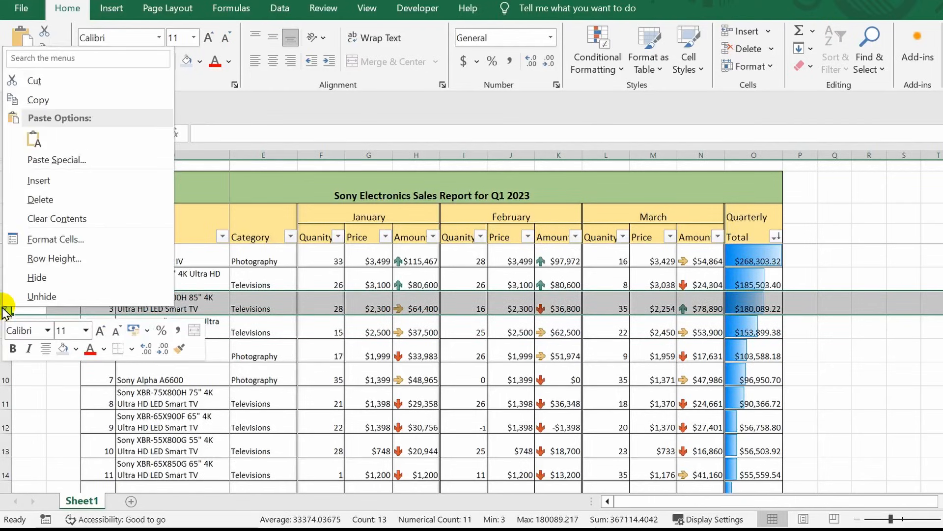
pyautogui.click(40, 182)
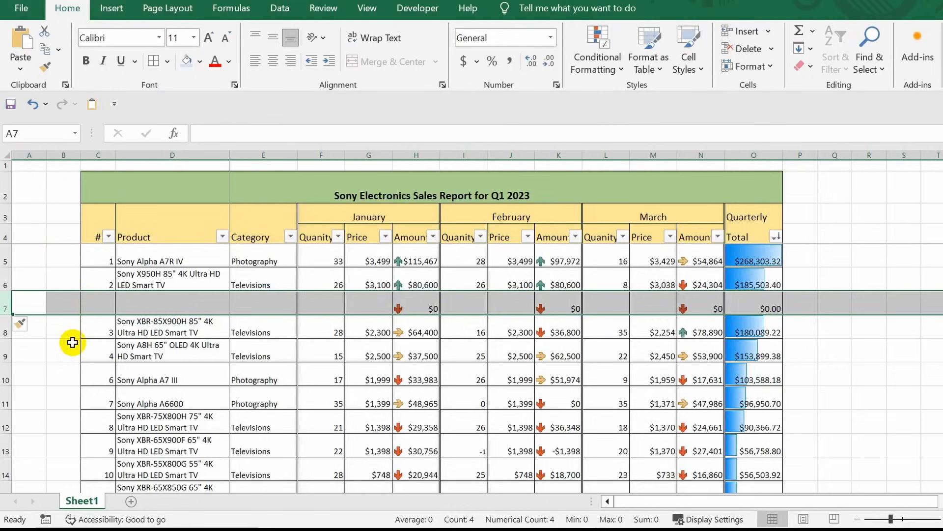
pyautogui.click(68, 363)
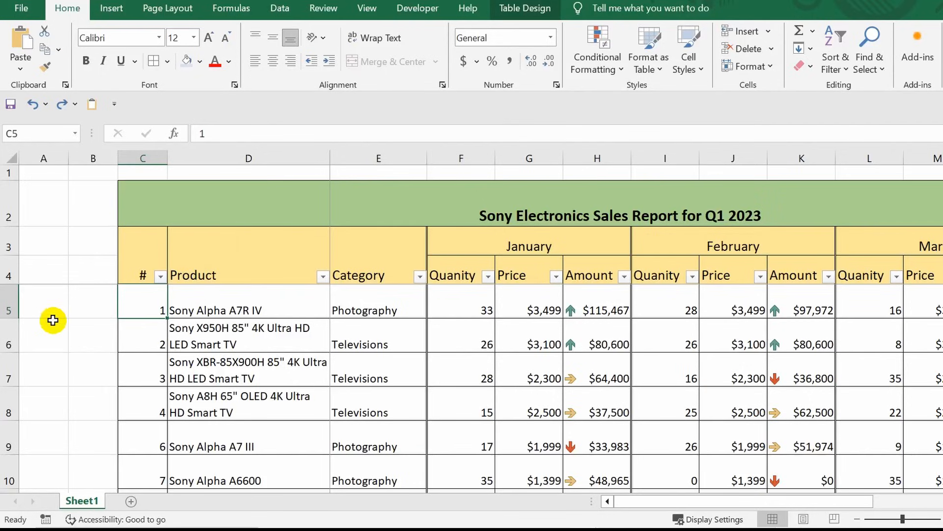
# - Enter the formula =ROW() in cell C5, replacing the fixed number in the # column
pyautogui.write('=')
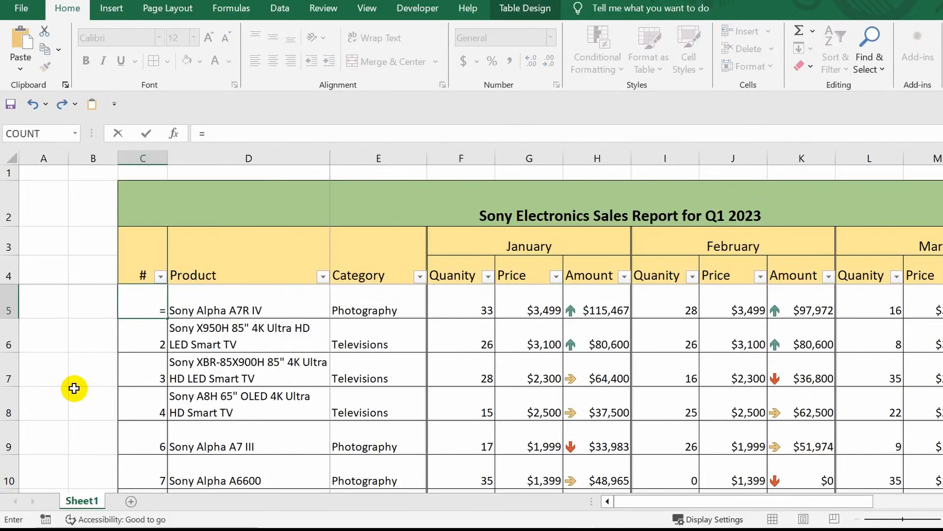
pyautogui.write('row')
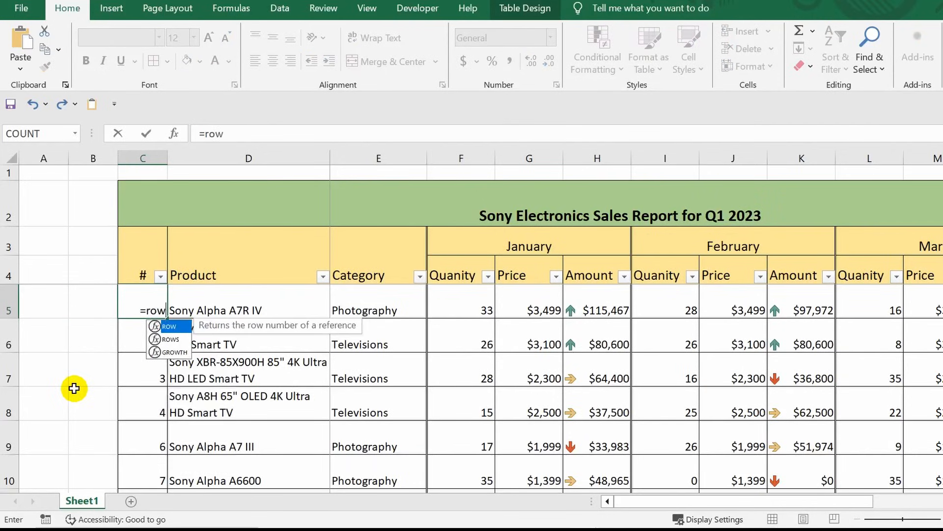
pyautogui.press('Tab')
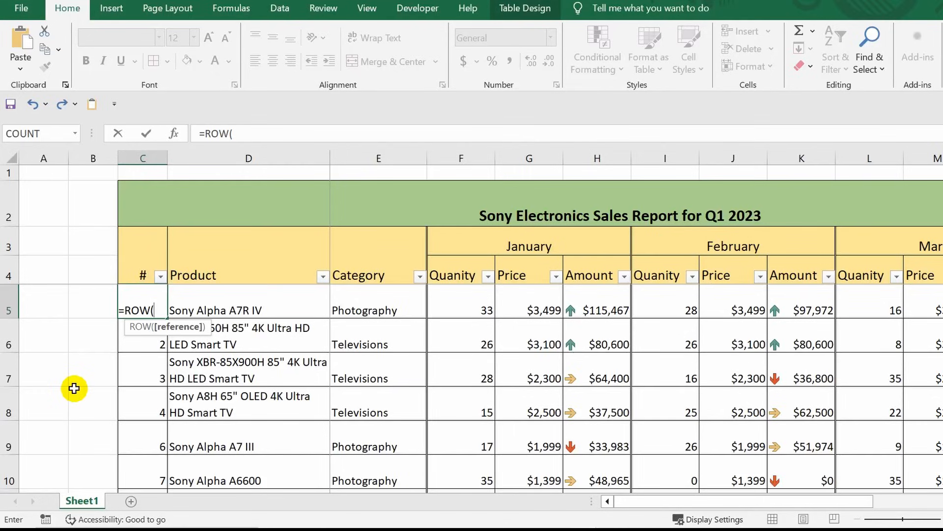
pyautogui.write(')')
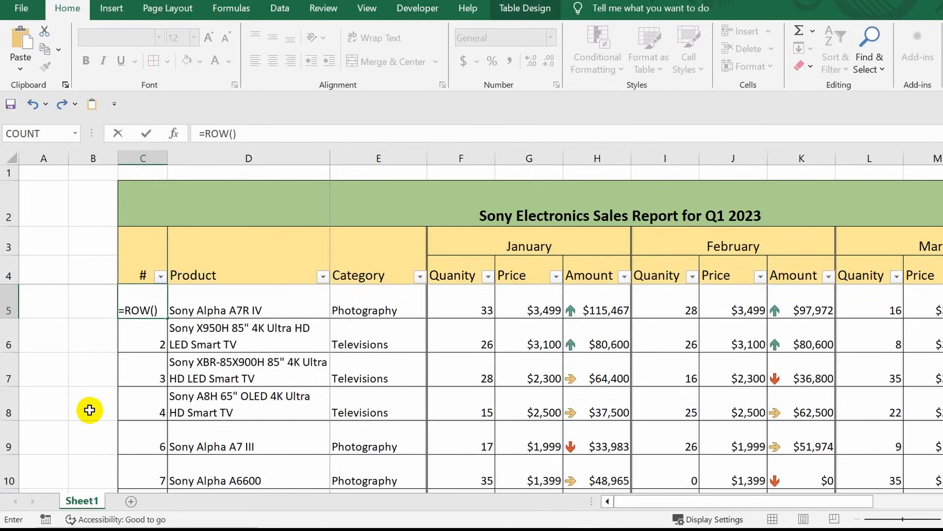
pyautogui.press('Return')
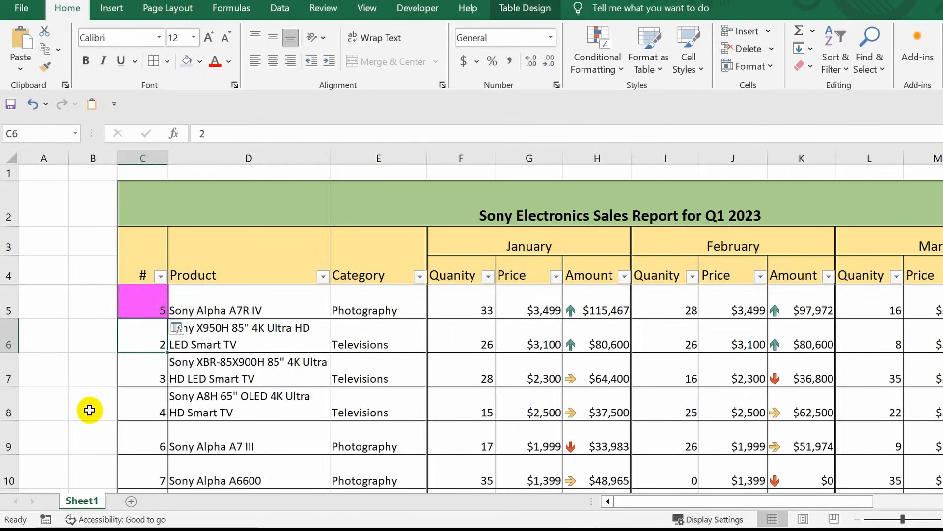
# - Extend the numbering formula in cell C5 to =ROW()-4
pyautogui.click(135, 309)
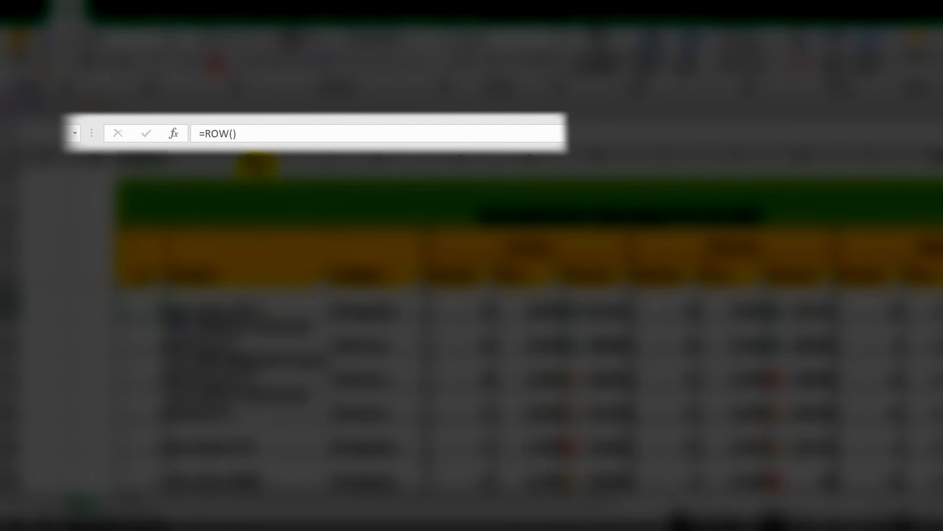
pyautogui.click(257, 131)
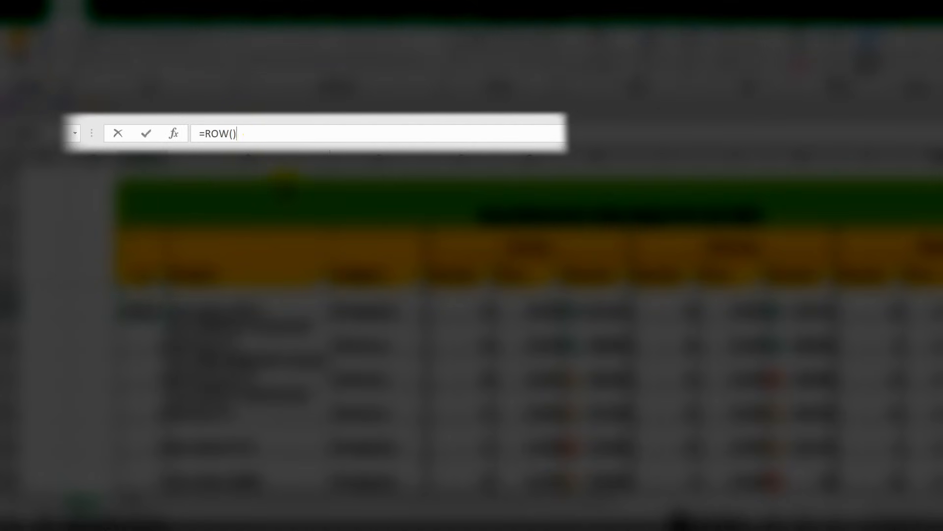
pyautogui.write('-4')
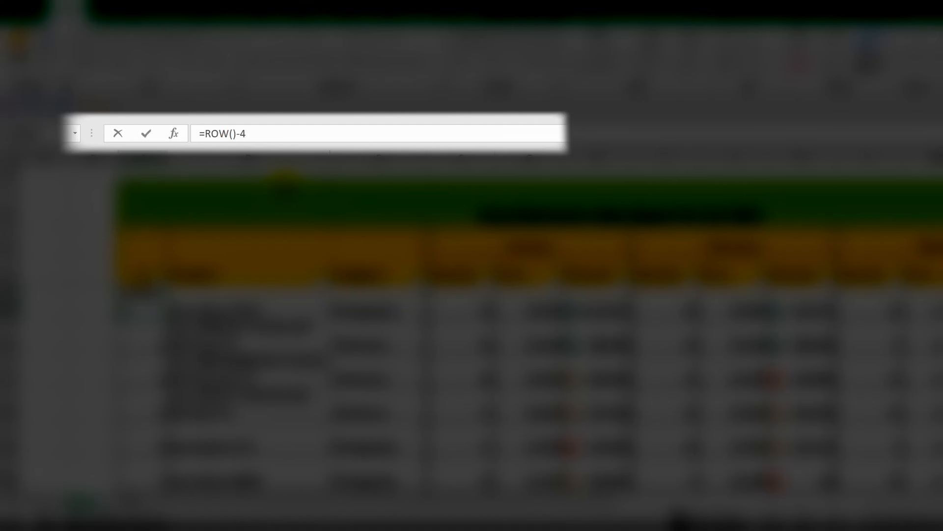
pyautogui.press('Return')
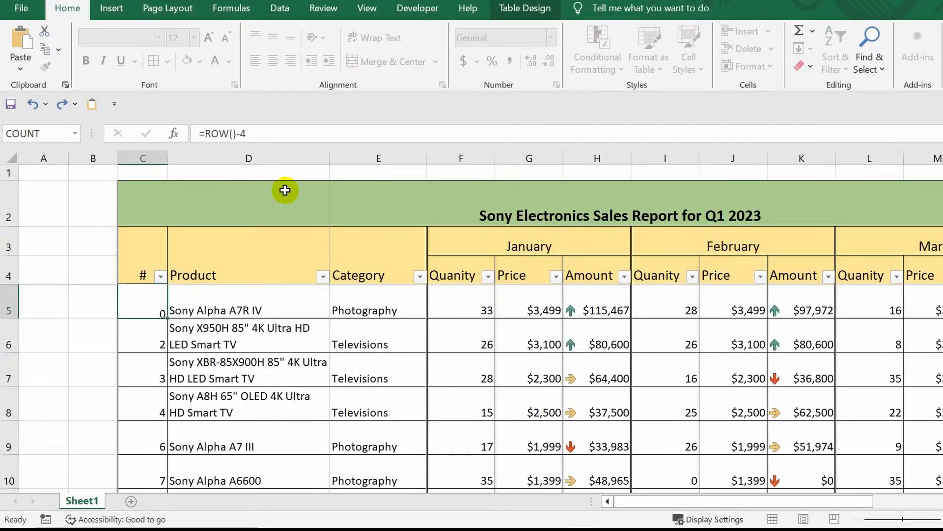
# - Fill the row-number formula from C5 down the whole # column of the table
pyautogui.click(146, 304)
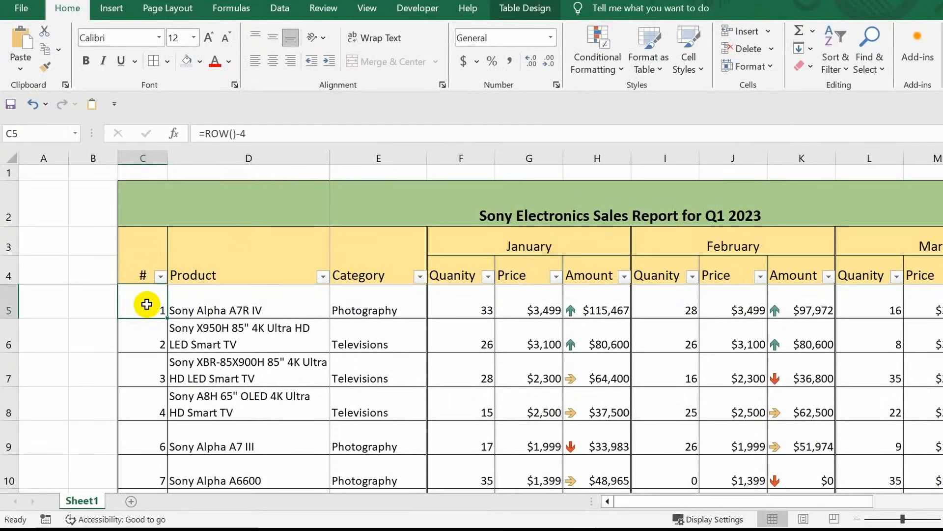
pyautogui.doubleClick(167, 318)
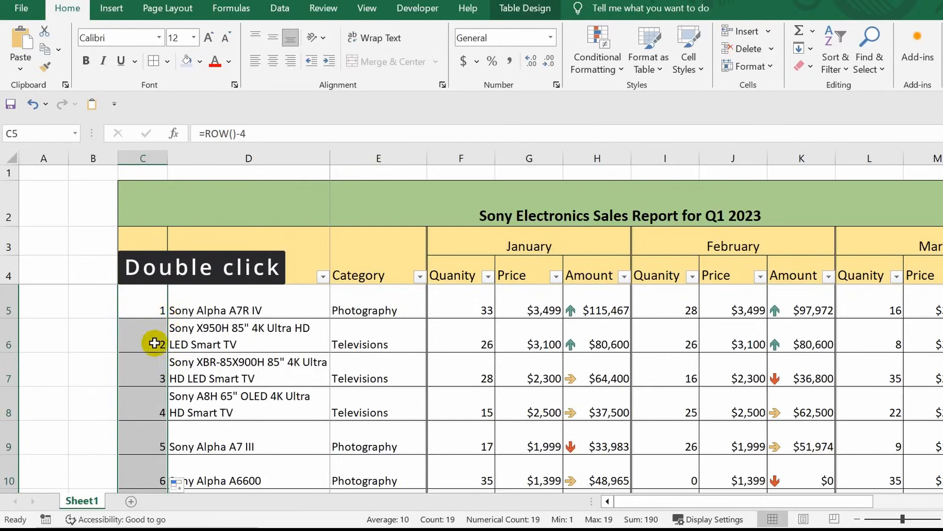
pyautogui.click(101, 361)
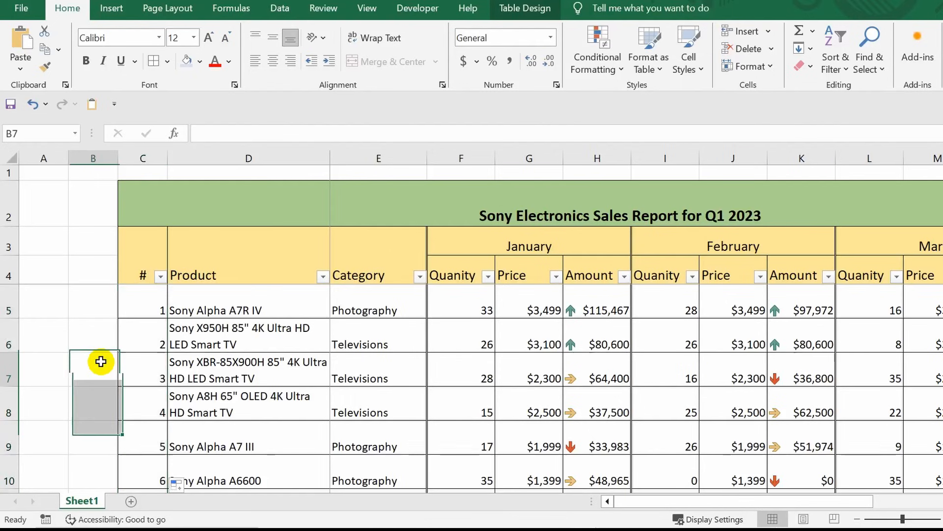
# - Delete the entire rows of the Sony XBR-85X900H TV (row 7) and the Sony Alpha A6600 (row 9)
pyautogui.scroll(-2, 101, 362)
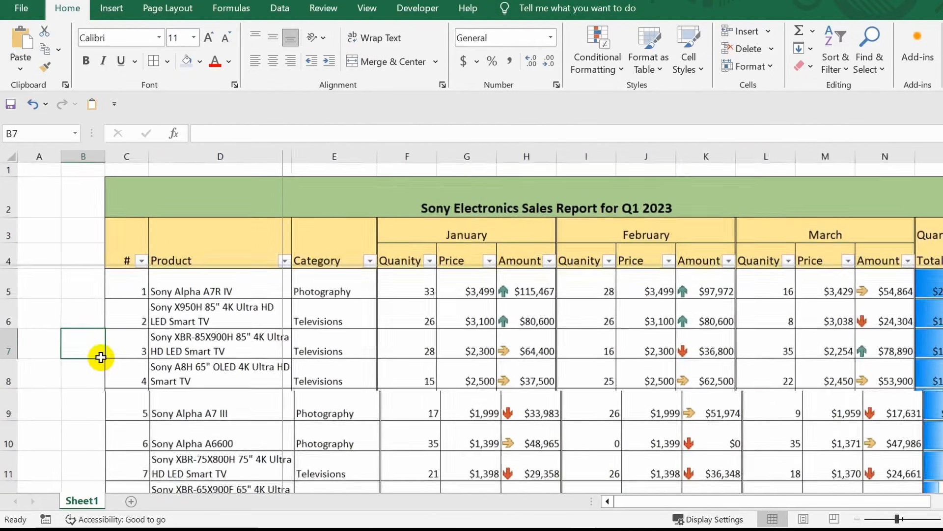
pyautogui.click(7, 341)
pyautogui.rightClick(7, 342)
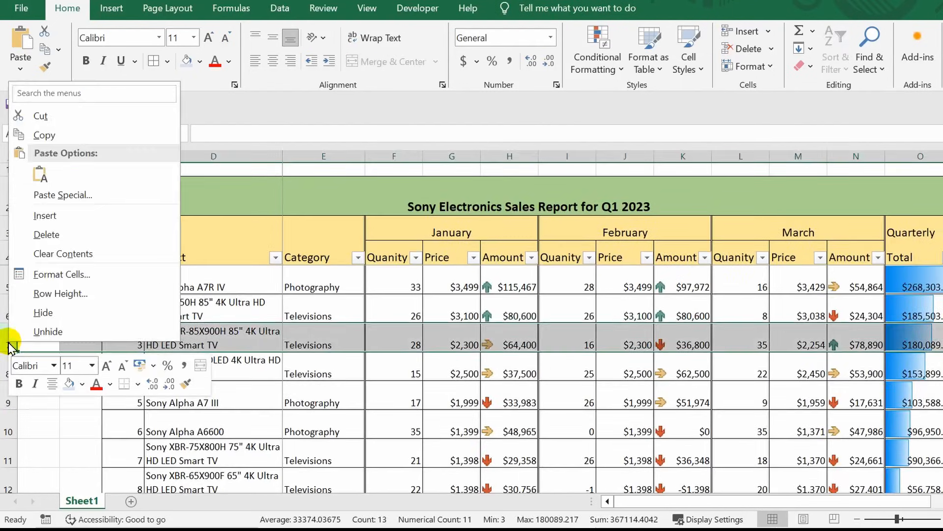
pyautogui.click(31, 235)
pyautogui.click(42, 368)
pyautogui.rightClick(6, 399)
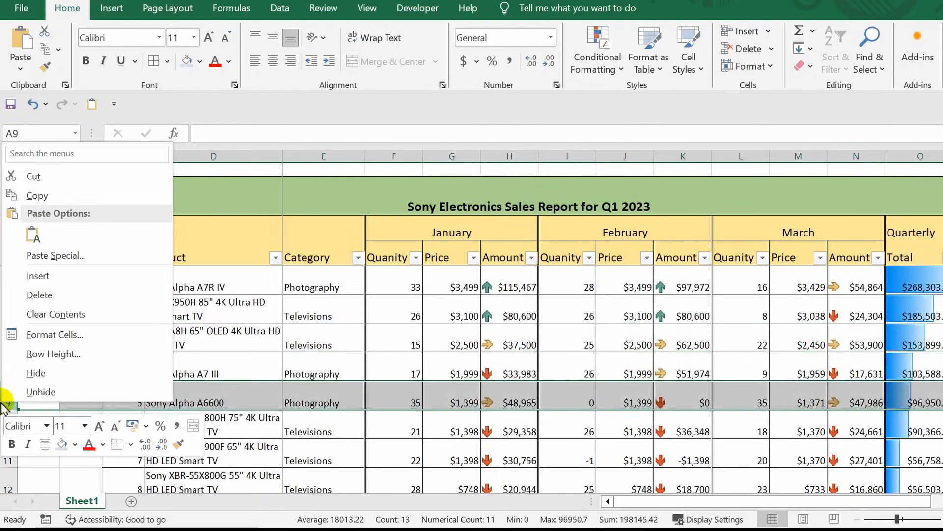
pyautogui.click(20, 294)
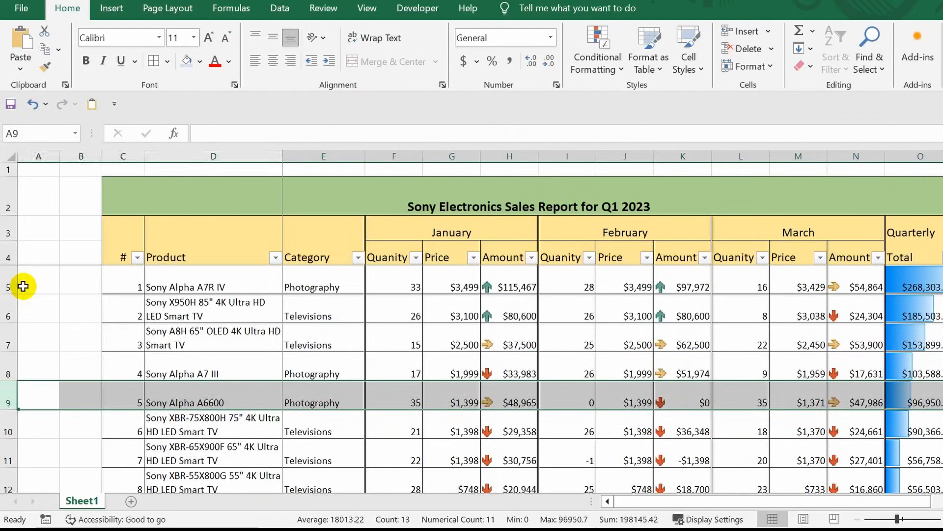
# - Insert an empty row above the Sony XBR-65X900F entry in row 10 and another above the Sony X950H entry in row 6
pyautogui.click(8, 426)
pyautogui.rightClick(8, 425)
pyautogui.click(39, 304)
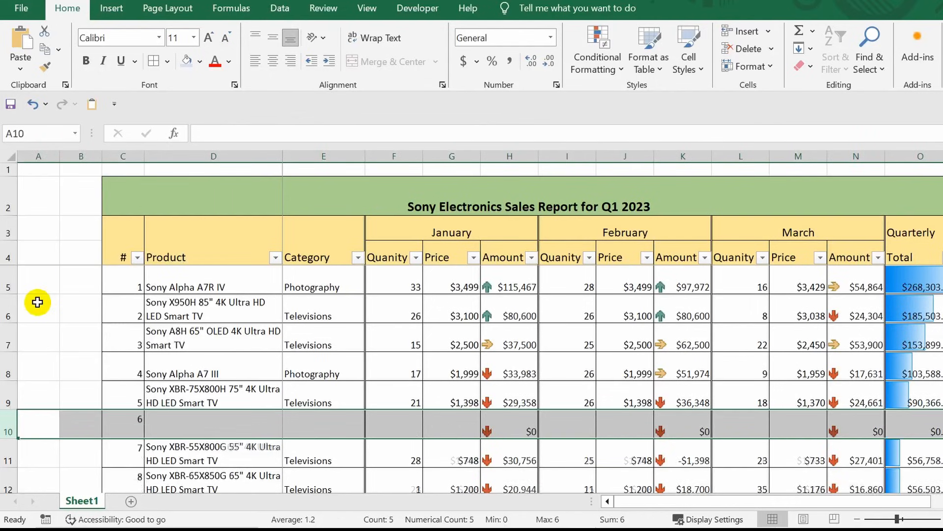
pyautogui.click(8, 305)
pyautogui.rightClick(9, 305)
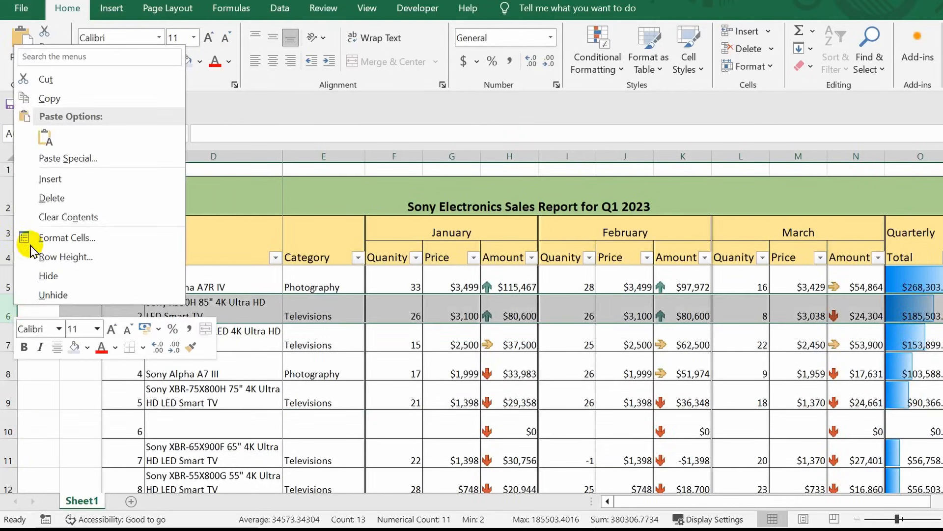
pyautogui.click(38, 181)
pyautogui.click(104, 388)
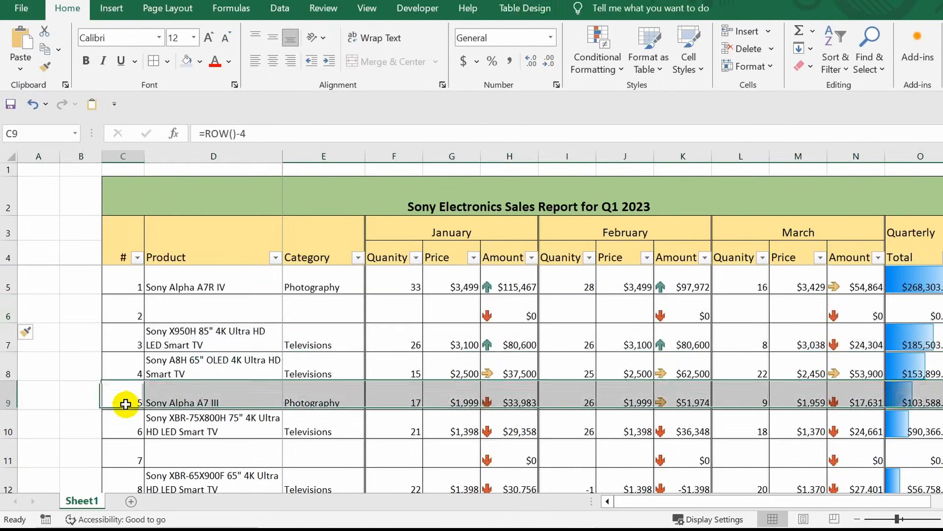
pyautogui.click(70, 432)
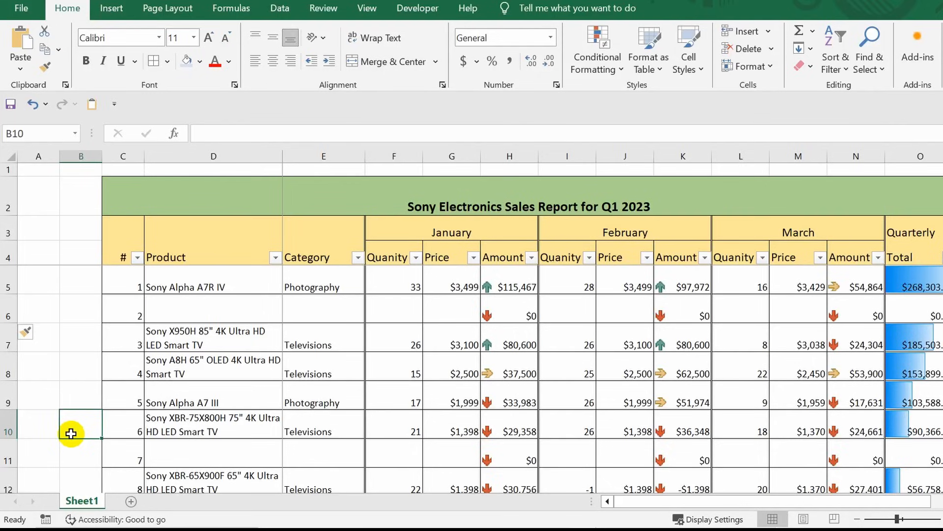
# - Undo the last two row insertions and deselect the rows
pyautogui.hotkey('ctrl', 'z')
pyautogui.hotkey('ctrl', 'z')
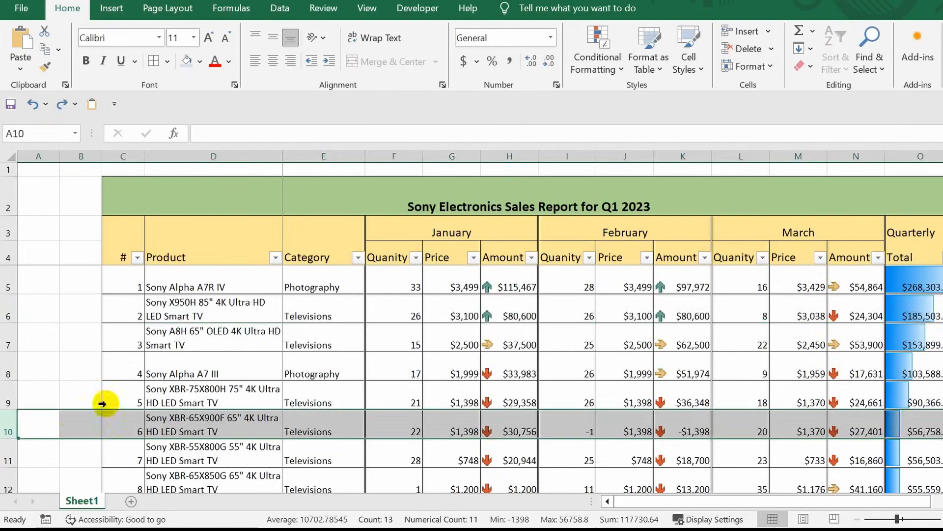
pyautogui.click(73, 369)
pyautogui.keyDown('ctrl'); pyautogui.scroll(-1, 75, 368); pyautogui.keyUp('ctrl')
pyautogui.keyDown('ctrl'); pyautogui.scroll(-2, 75, 368); pyautogui.keyUp('ctrl')
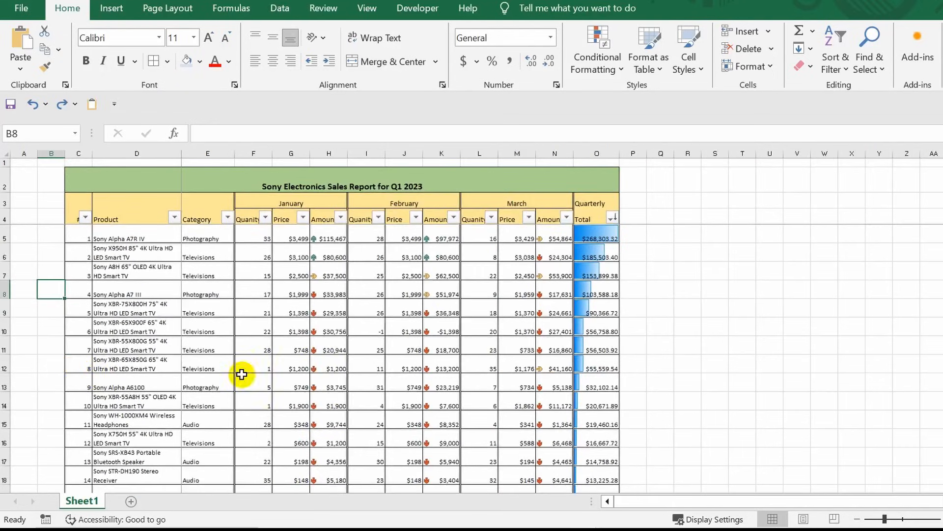
pyautogui.click(862, 417)
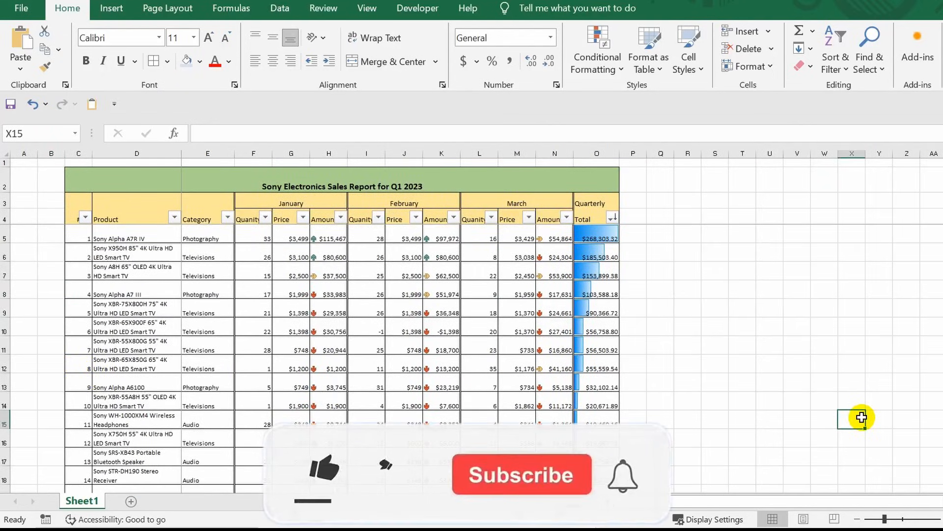